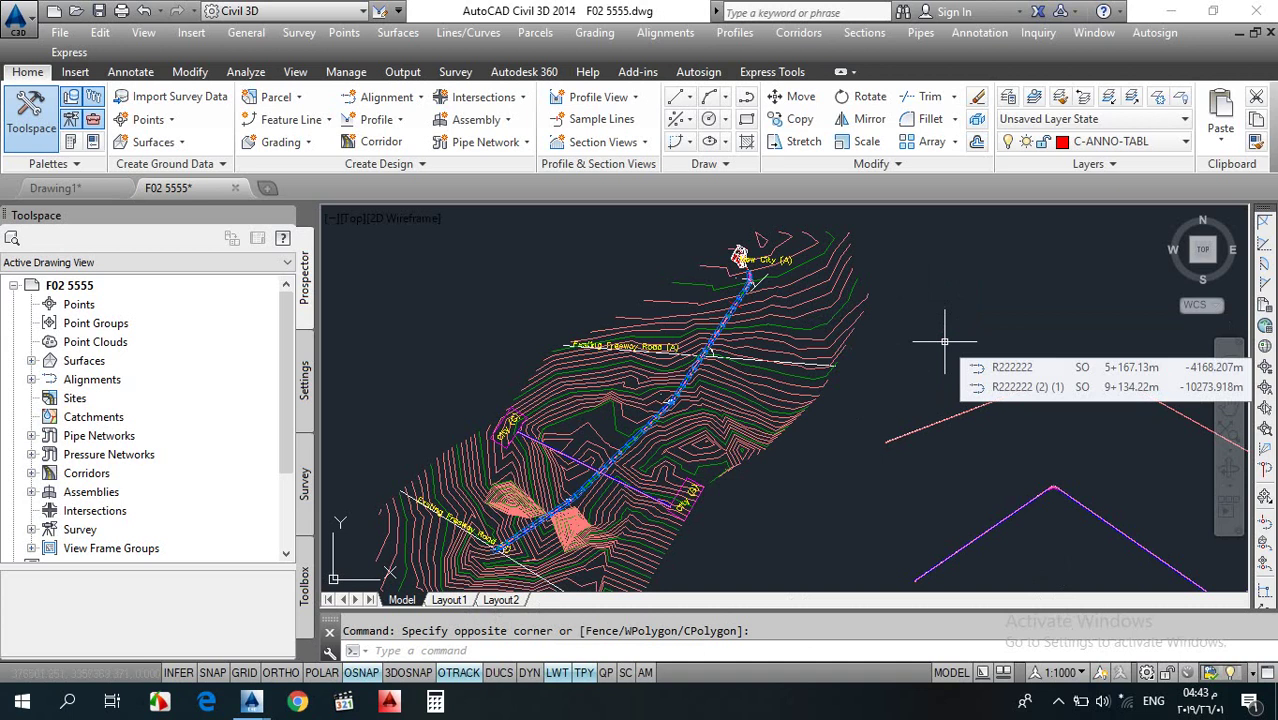
- Start creating sheets with the plan production tools, using view frame group VFG - R1 - (1)
{"action": "left_click", "coordinate": [246, 38]}
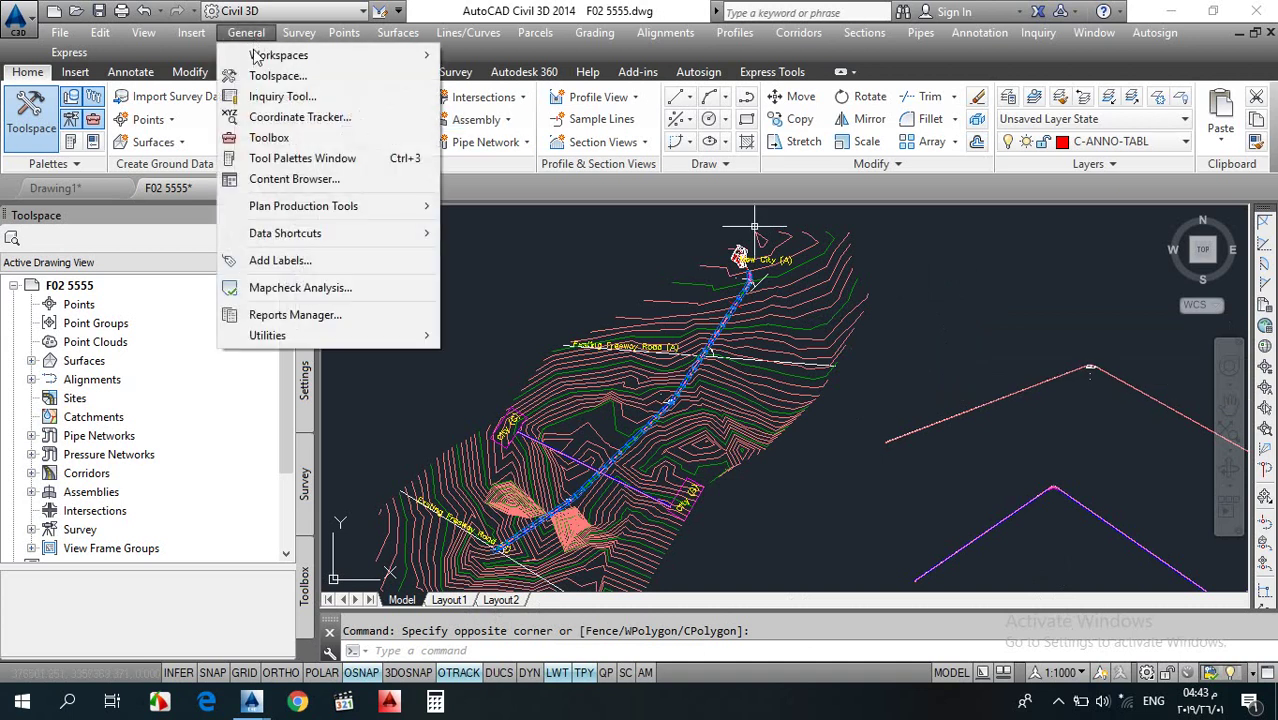
{"action": "mouse_move", "coordinate": [425, 206]}
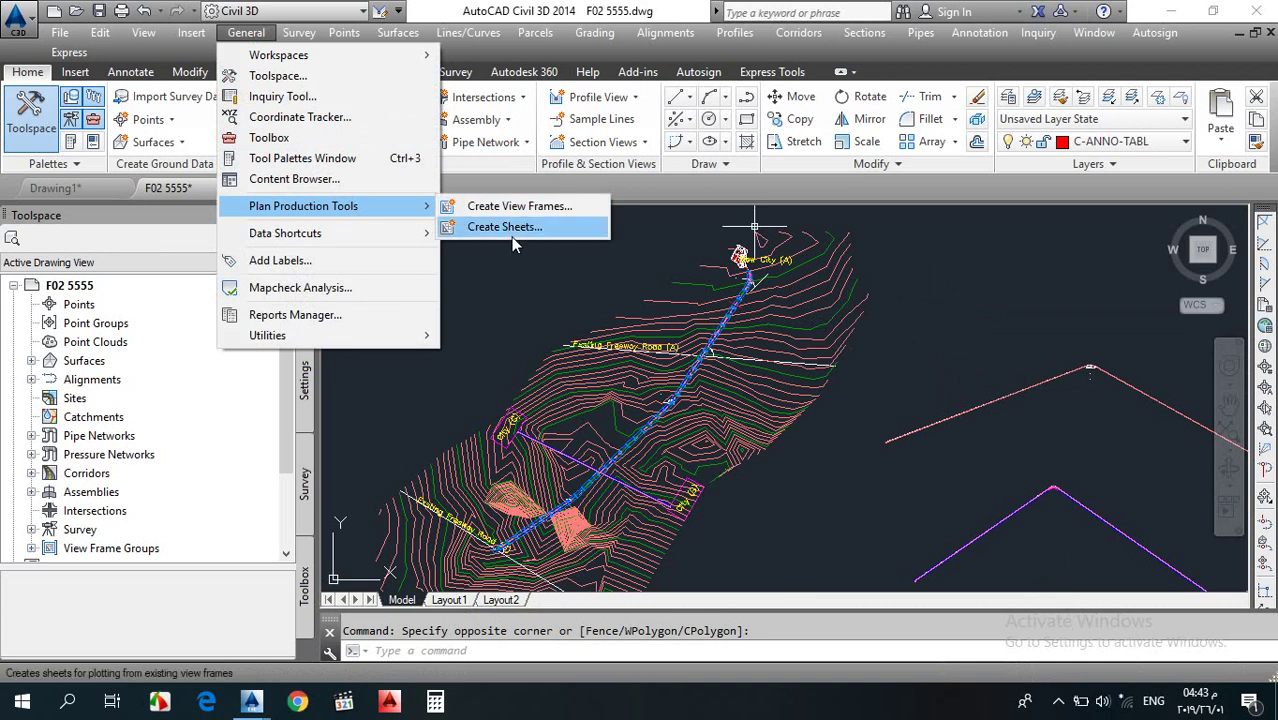
{"action": "left_click", "coordinate": [512, 238]}
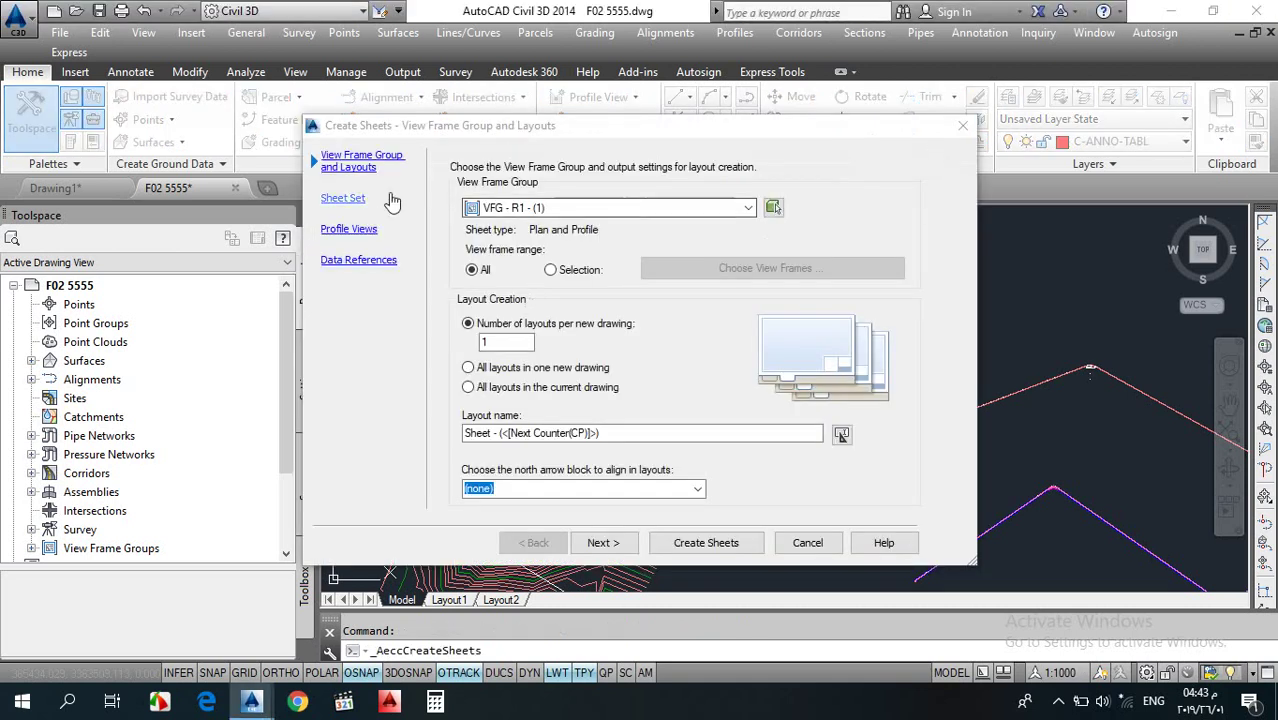
{"action": "left_click", "coordinate": [520, 208]}
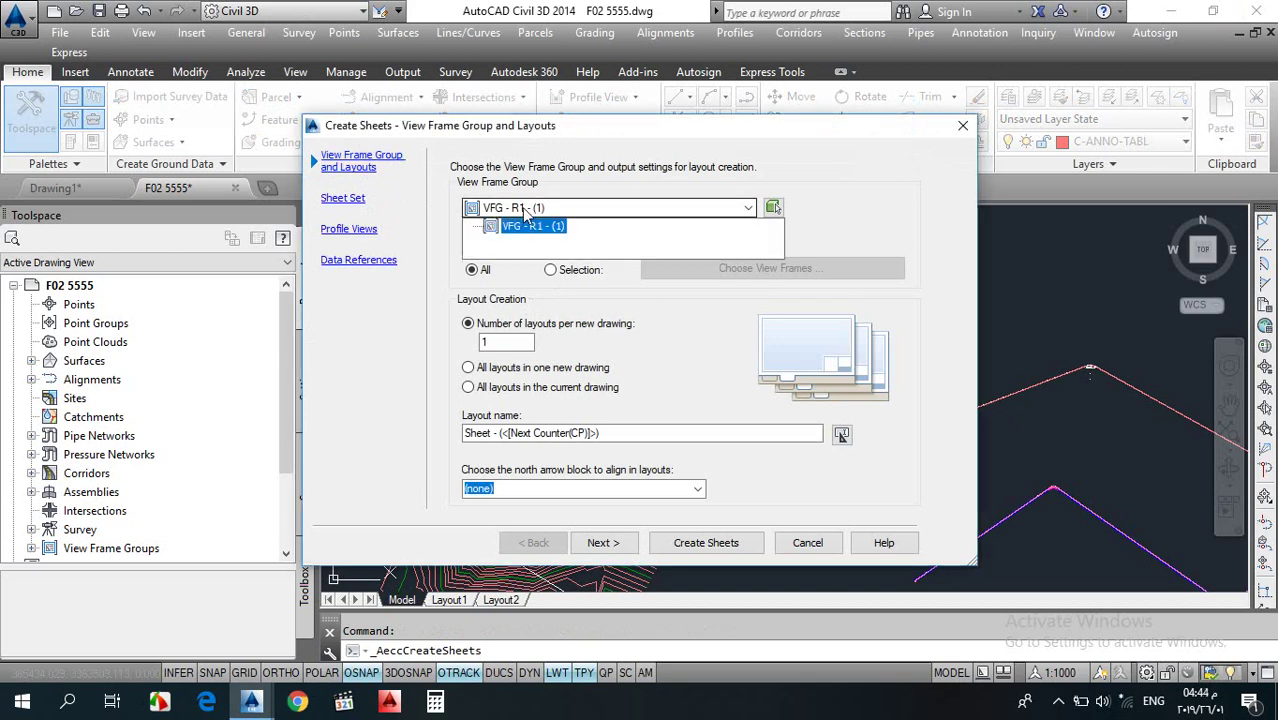
{"action": "left_click", "coordinate": [522, 226]}
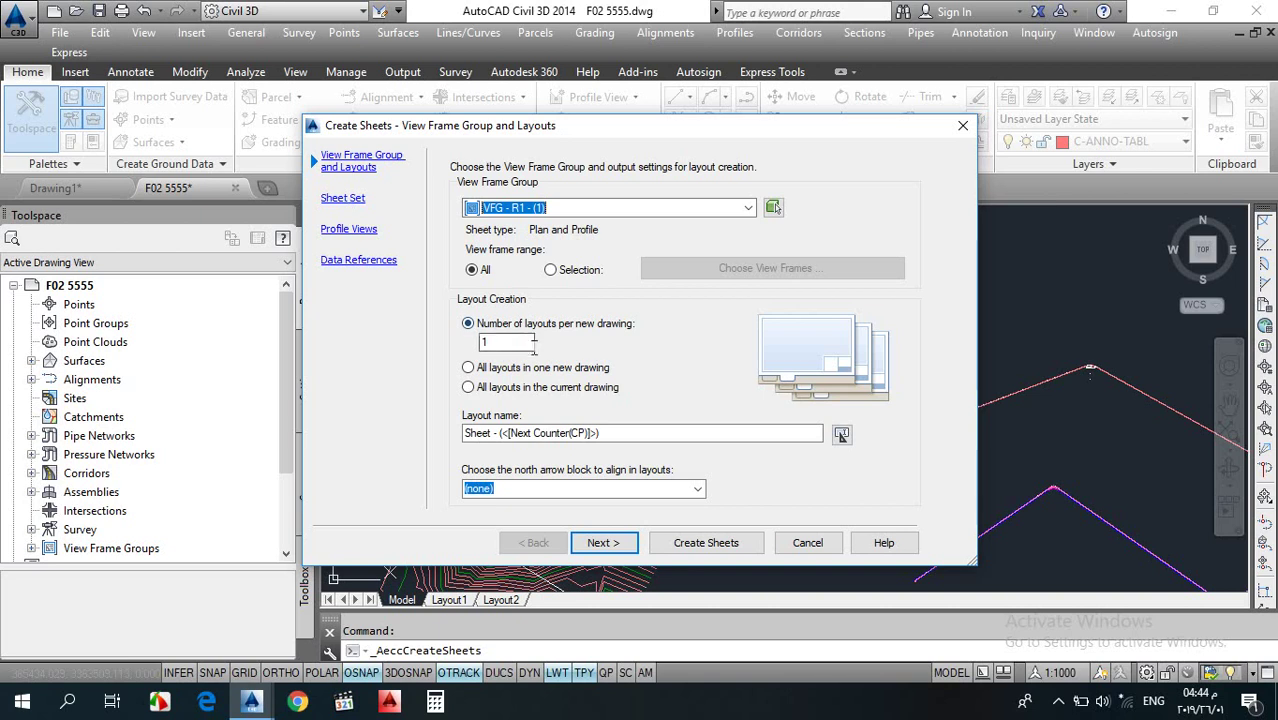
- Set layout creation to place all layouts in the current drawing
{"action": "double_click", "coordinate": [482, 341]}
{"action": "key", "text": "BackSpace"}
{"action": "type", "text": "1"}
{"action": "left_click", "coordinate": [495, 345]}
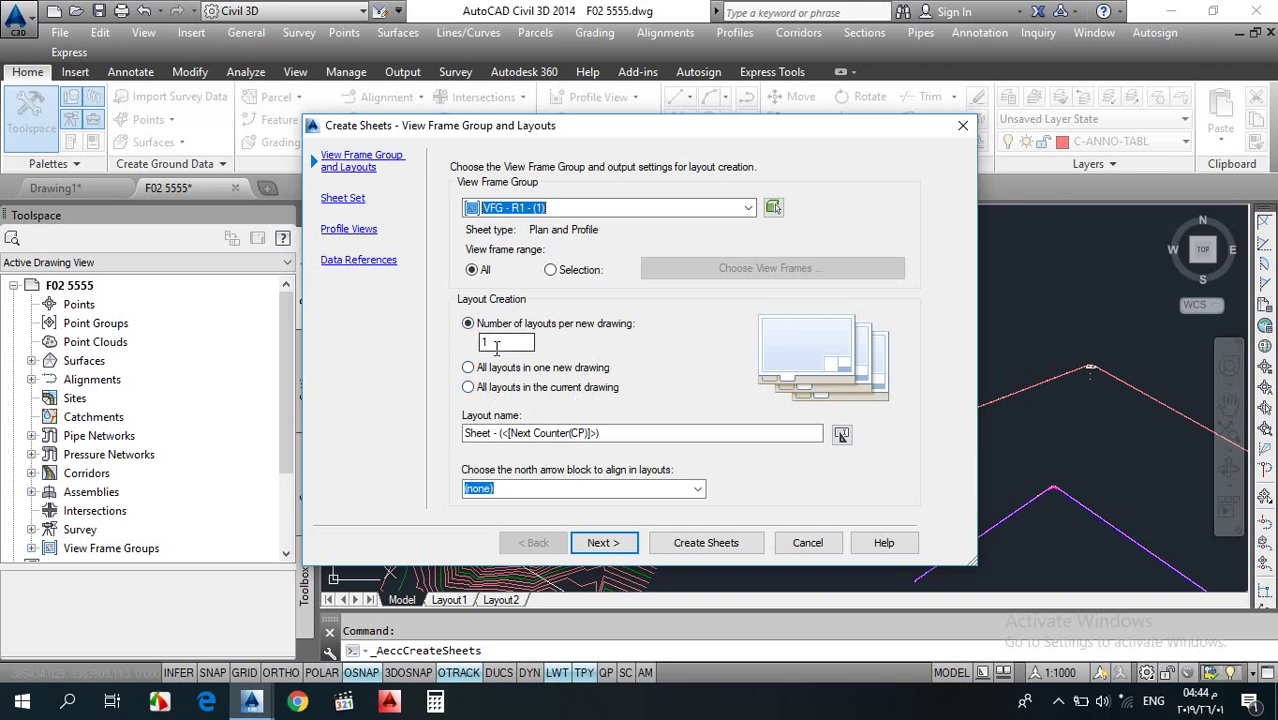
{"action": "double_click", "coordinate": [495, 345]}
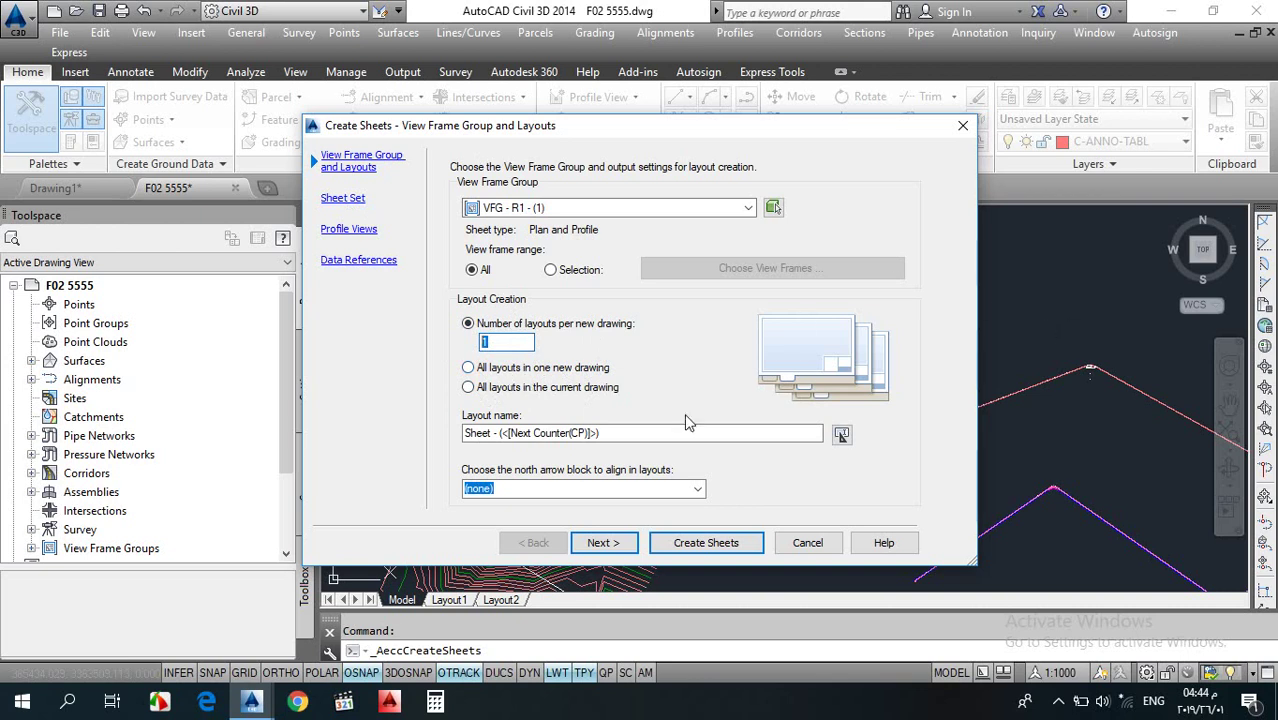
{"action": "left_click", "coordinate": [469, 388]}
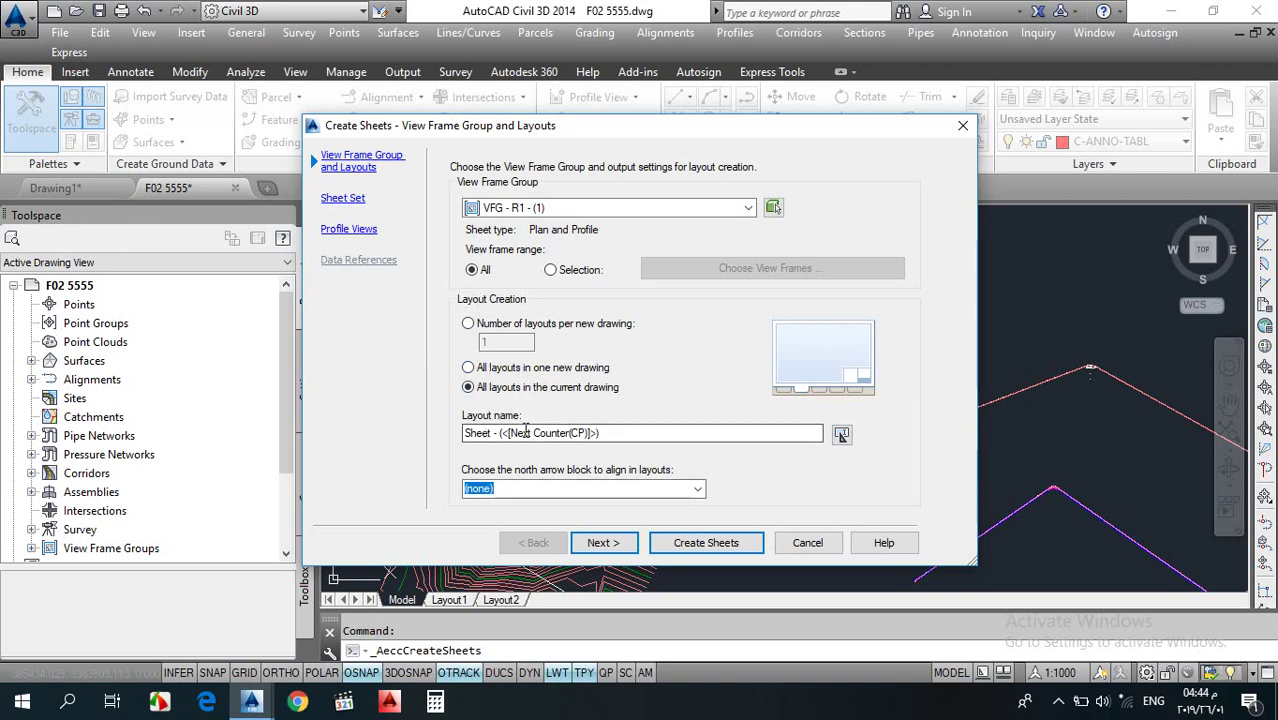
{"action": "left_click", "coordinate": [702, 547]}
{"action": "left_click", "coordinate": [696, 392]}
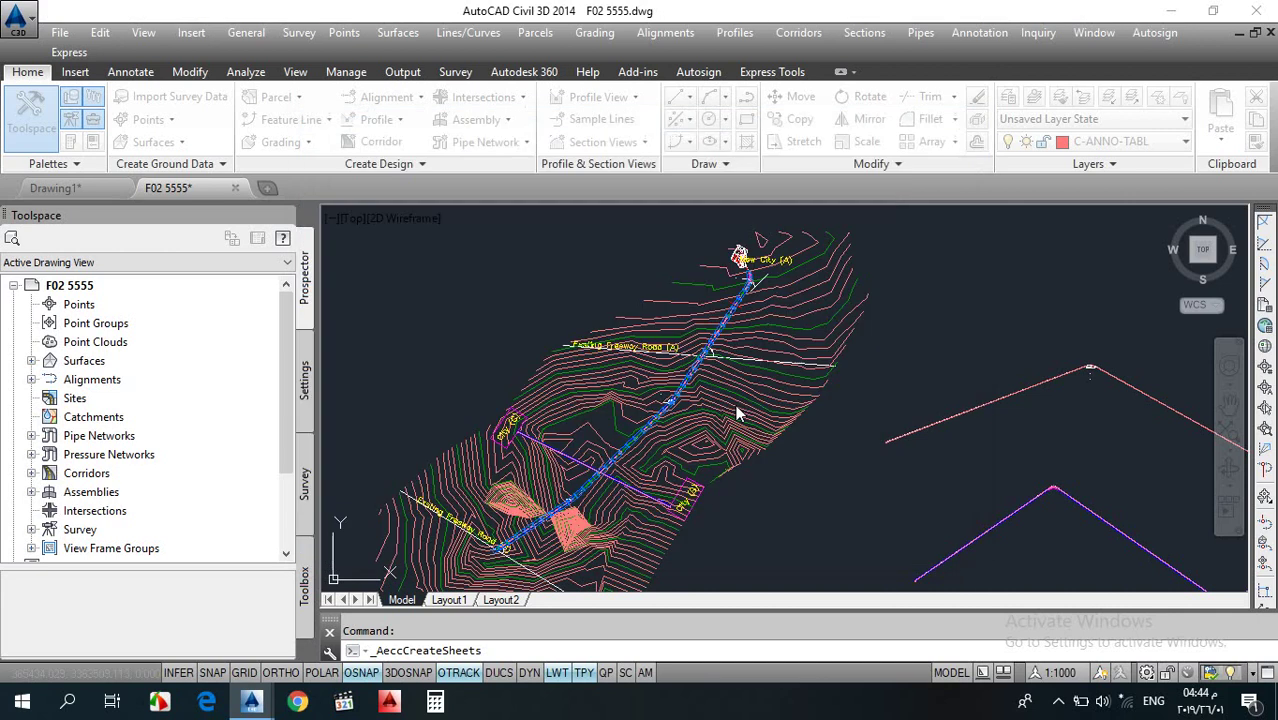
{"action": "scroll", "coordinate": [823, 447], "scroll_direction": "down", "scroll_amount": 4}
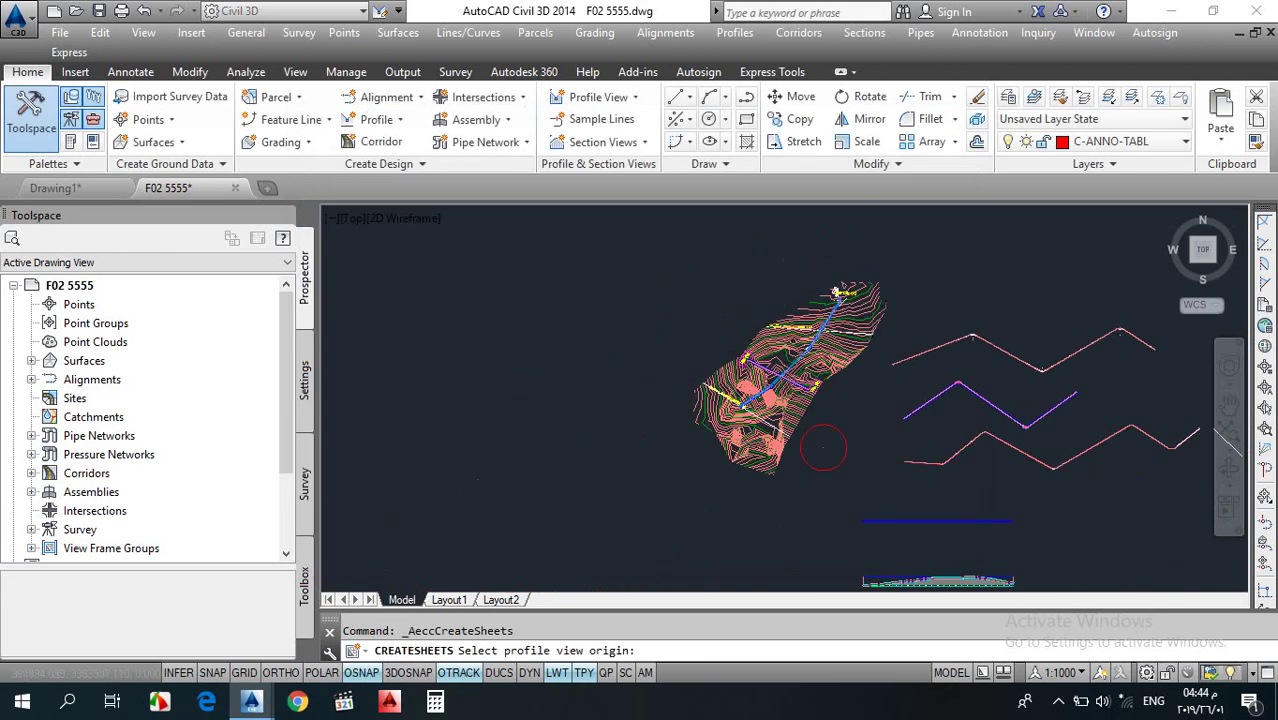
{"action": "scroll", "coordinate": [860, 400], "scroll_direction": "down", "scroll_amount": 2}
{"action": "middle_click_drag", "start_coordinate": [860, 400], "coordinate": [745, 352]}
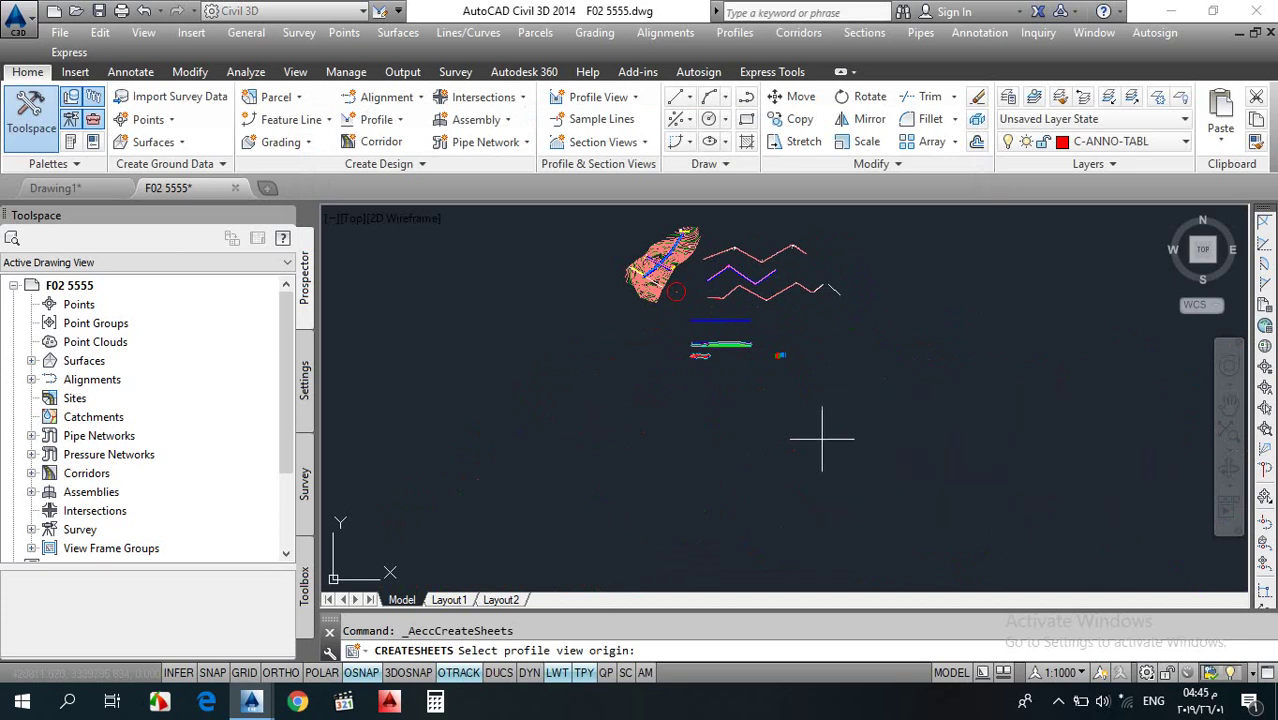
{"action": "key", "text": "Escape"}
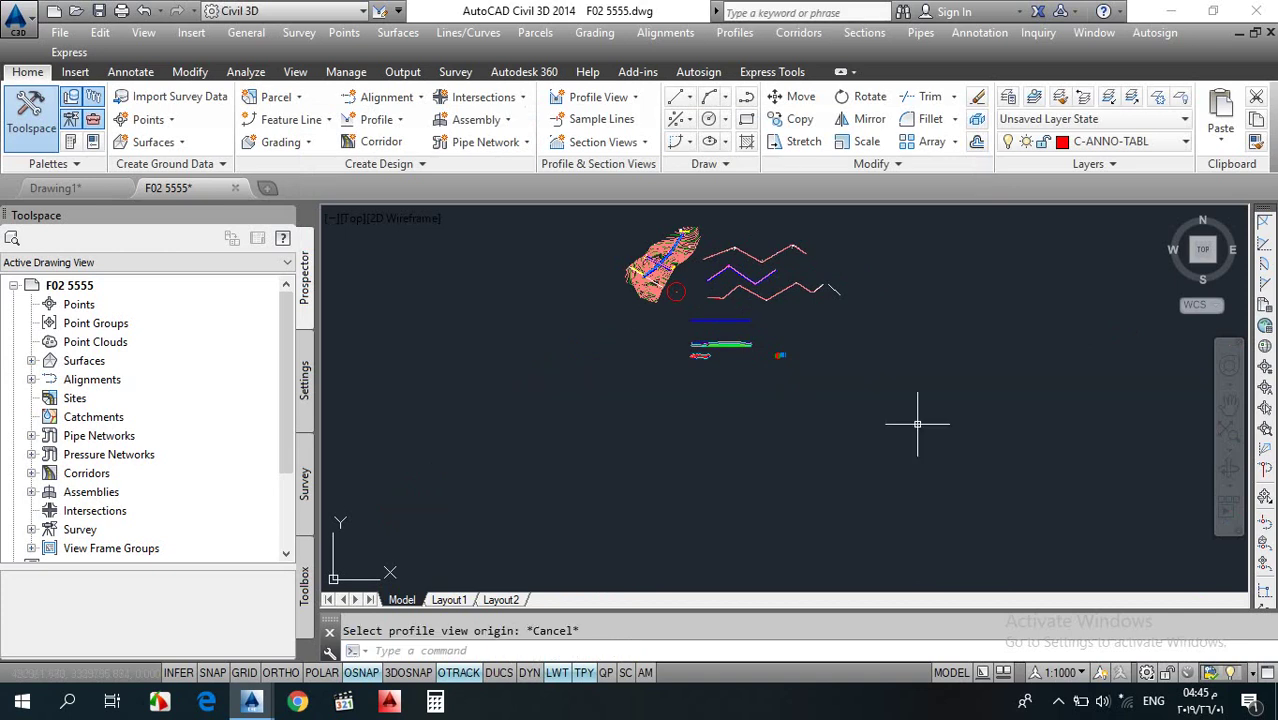
{"action": "left_click", "coordinate": [957, 366]}
{"action": "left_click", "coordinate": [896, 433]}
{"action": "key", "text": "Escape"}
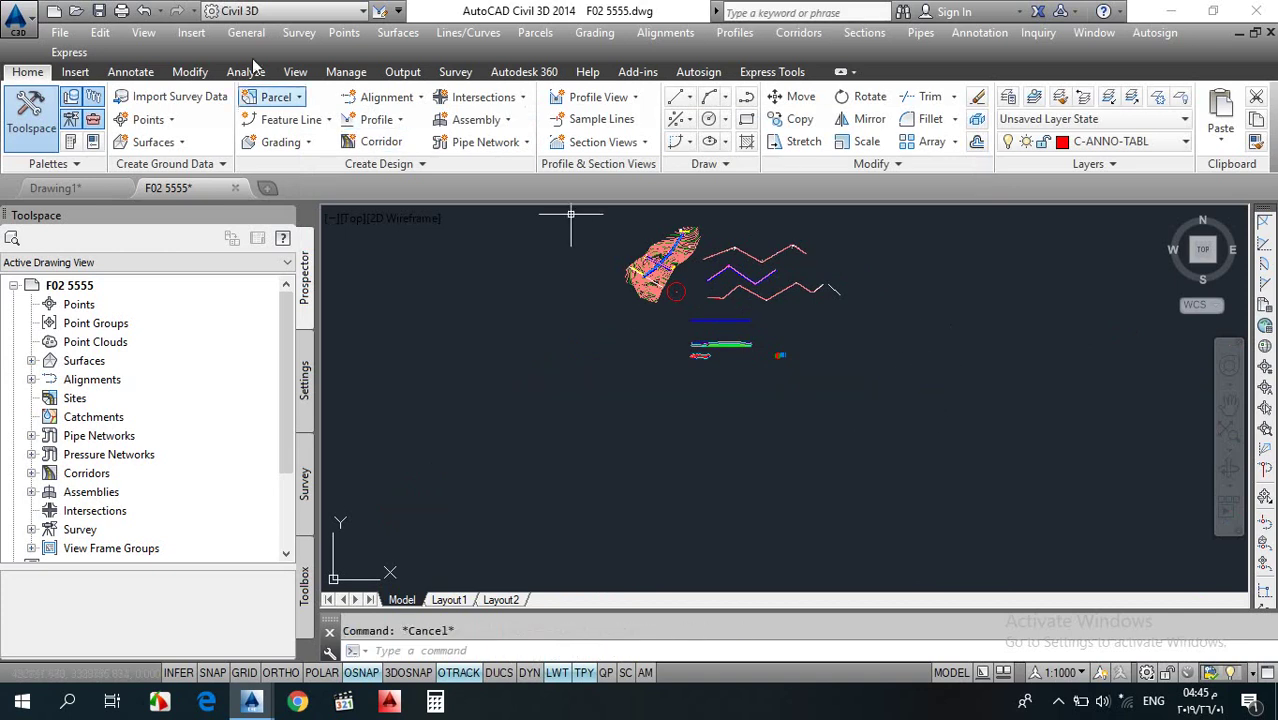
- Create the sheets in the current drawing, saving it, and place the profile view origin in the empty area below the existing road drawings
{"action": "left_click", "coordinate": [249, 37]}
{"action": "mouse_move", "coordinate": [376, 210]}
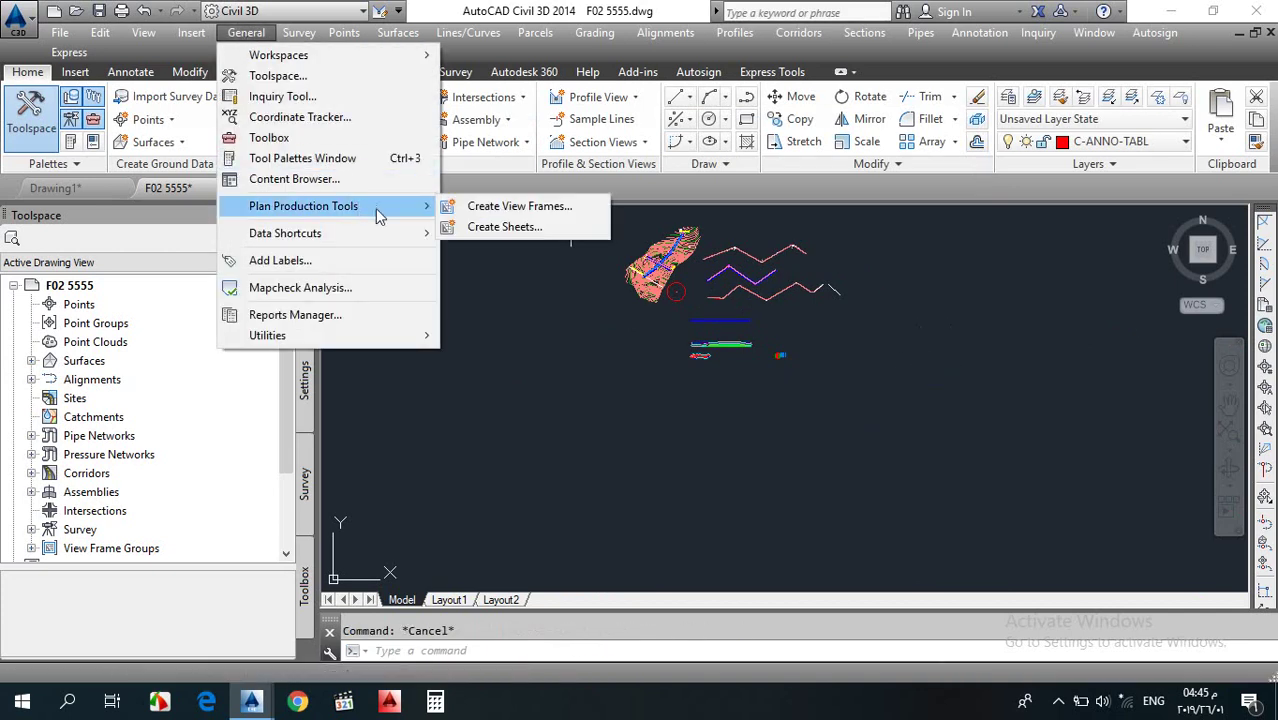
{"action": "left_click", "coordinate": [506, 228]}
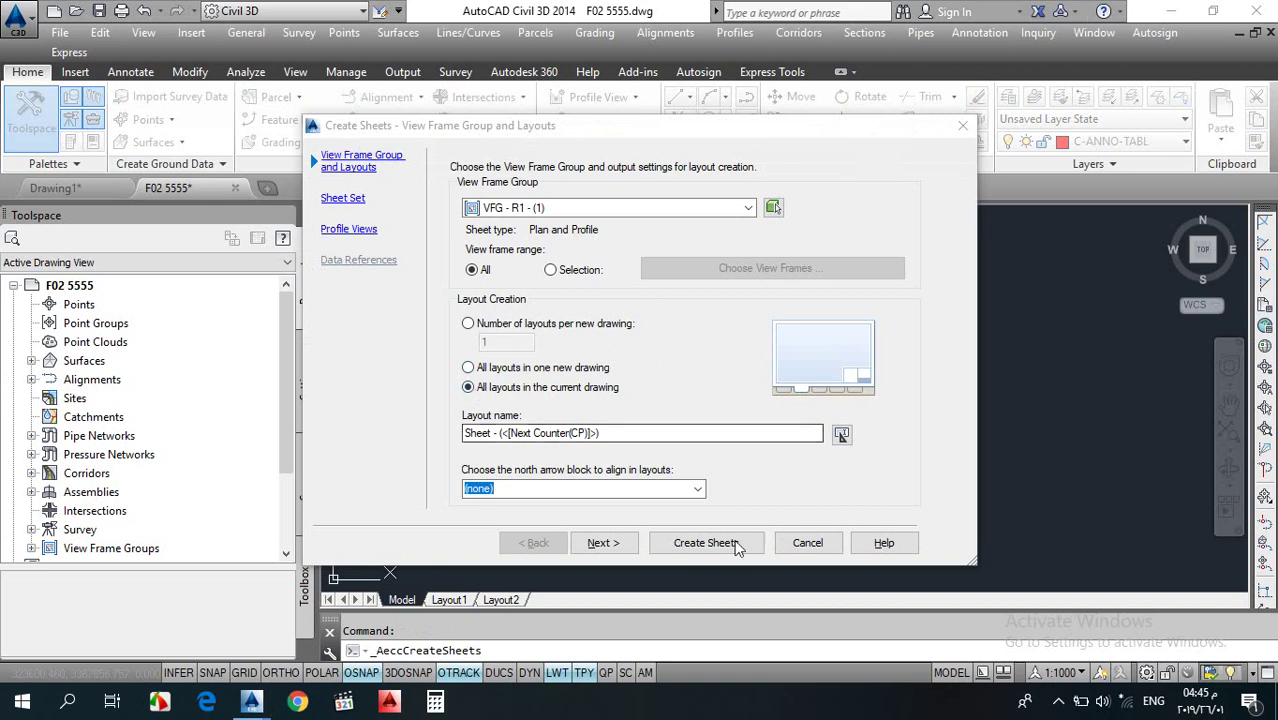
{"action": "left_click", "coordinate": [693, 553]}
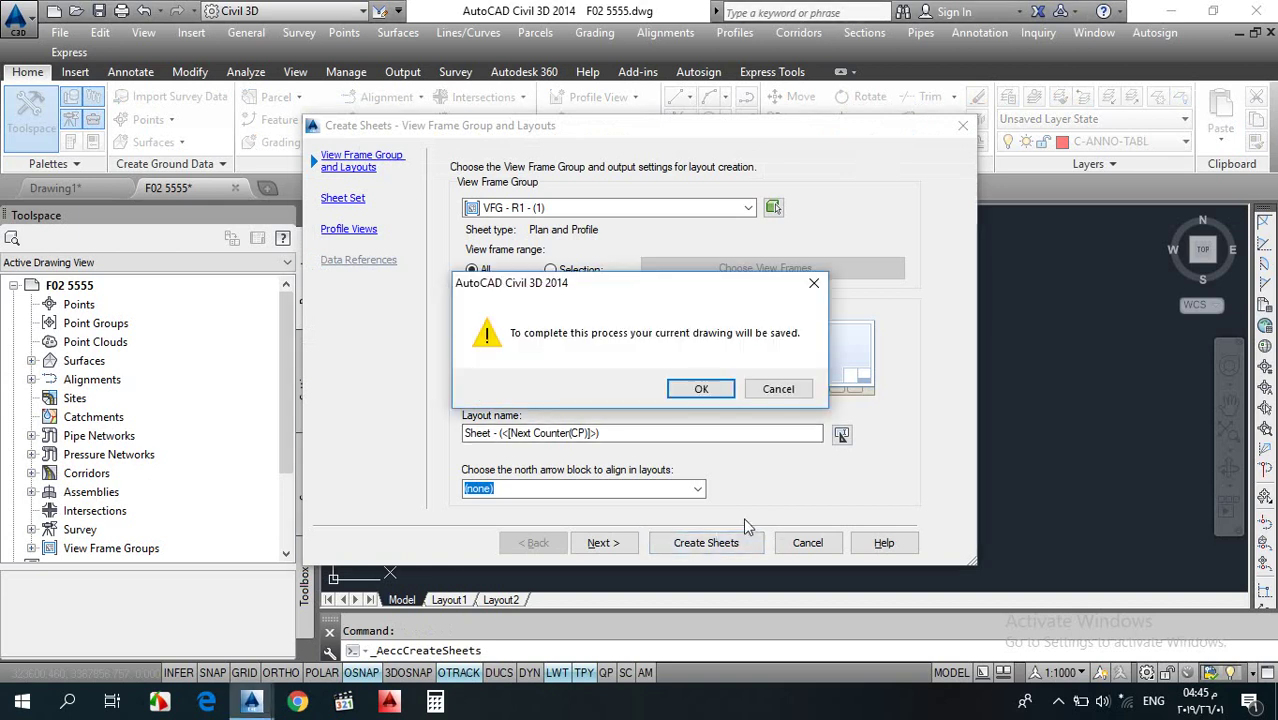
{"action": "left_click", "coordinate": [697, 390]}
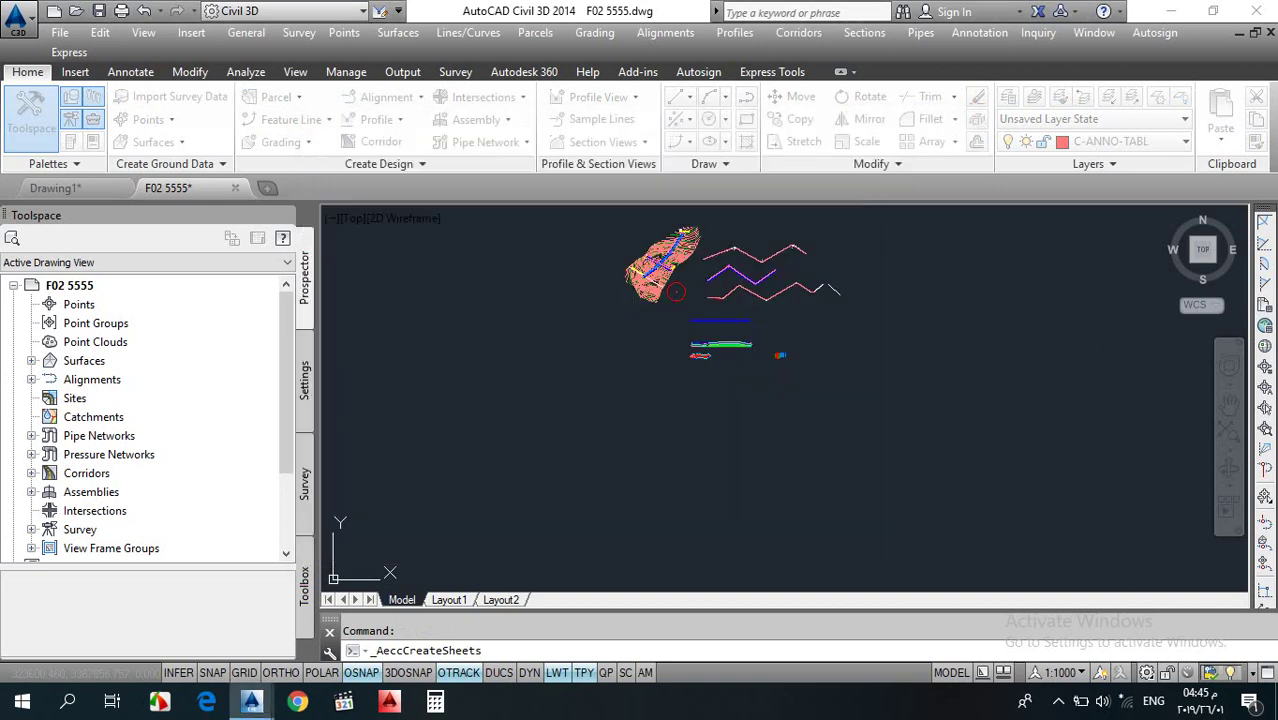
{"action": "left_click", "coordinate": [867, 395]}
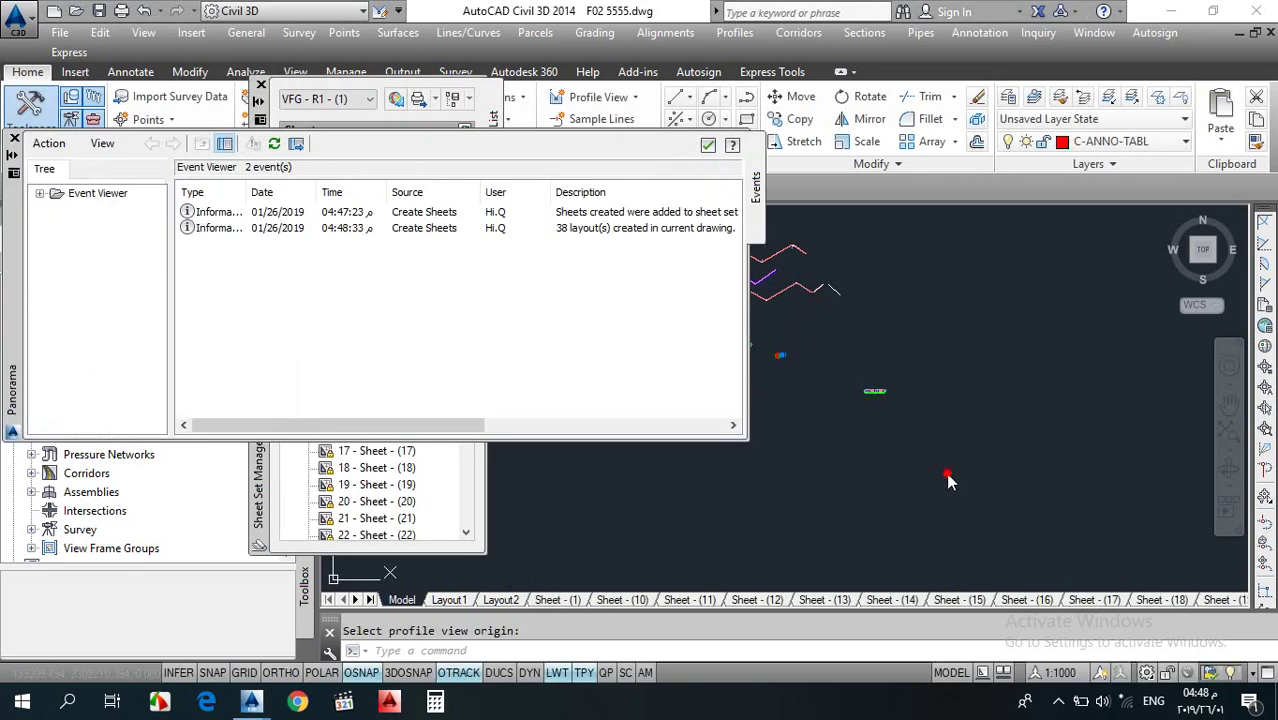
- Dismiss the Event Viewer and close the Sheet Set Manager
{"action": "left_click", "coordinate": [872, 488]}
{"action": "left_click", "coordinate": [820, 516]}
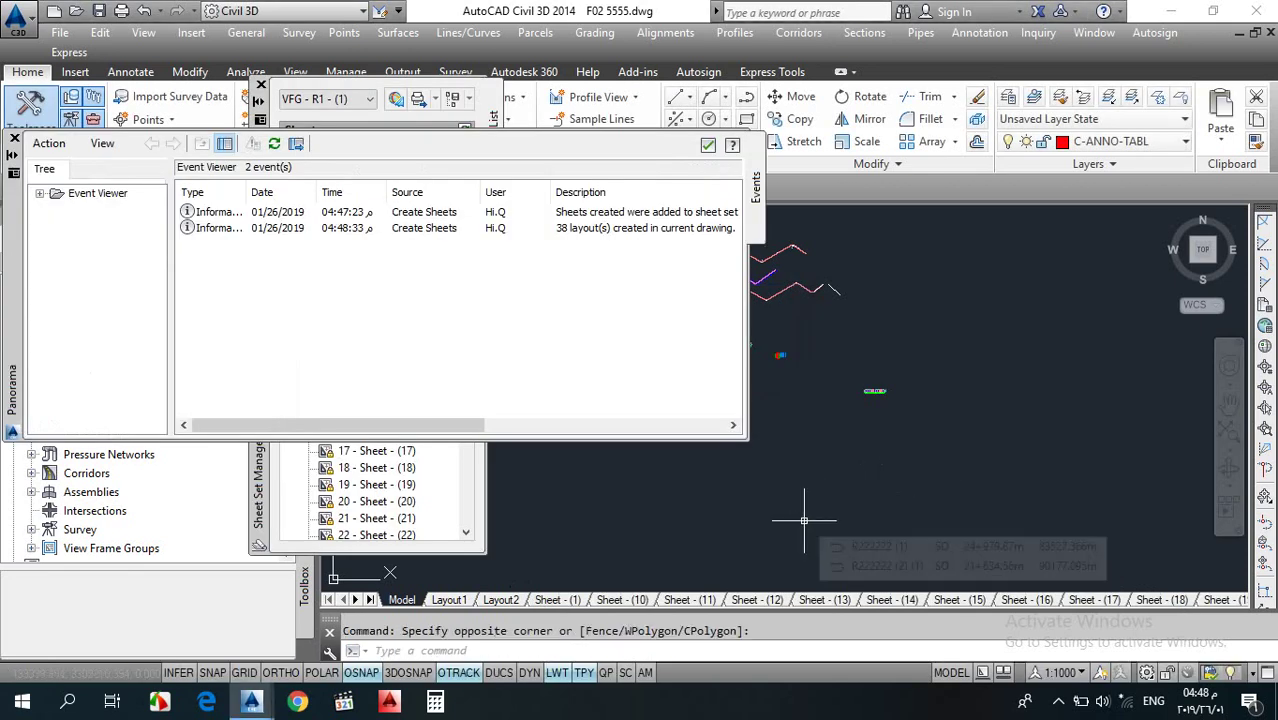
{"action": "left_click", "coordinate": [707, 145]}
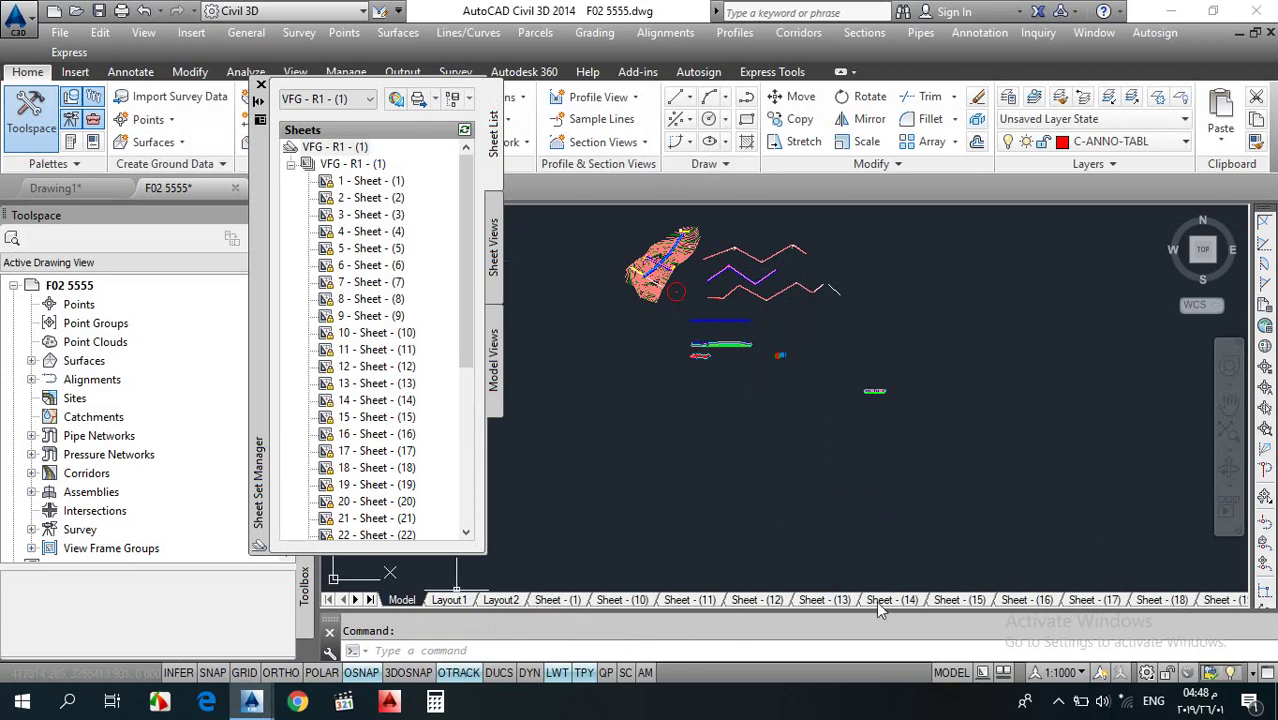
{"action": "left_click", "coordinate": [261, 85]}
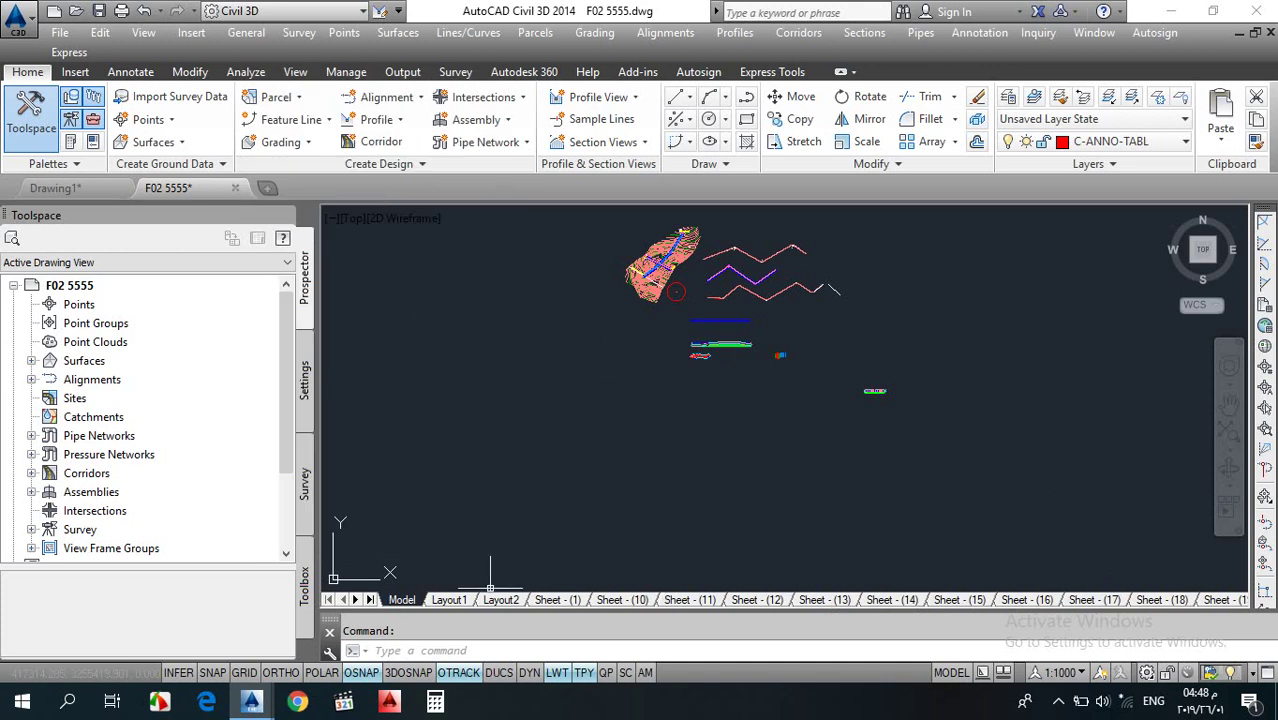
- Examine the newly generated profile views in model space
{"action": "scroll", "coordinate": [927, 434], "scroll_direction": "up", "scroll_amount": 8}
{"action": "scroll", "coordinate": [758, 330], "scroll_direction": "up", "scroll_amount": 6}
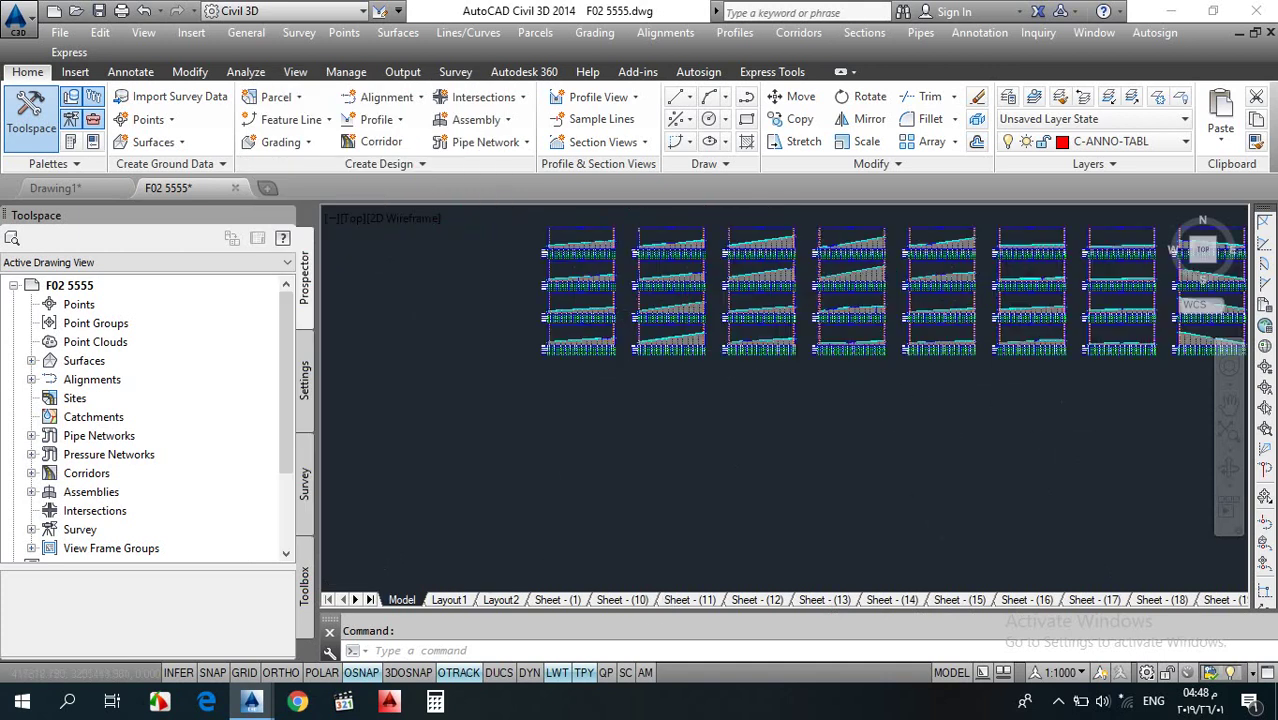
{"action": "scroll", "coordinate": [790, 297], "scroll_direction": "down", "scroll_amount": 2}
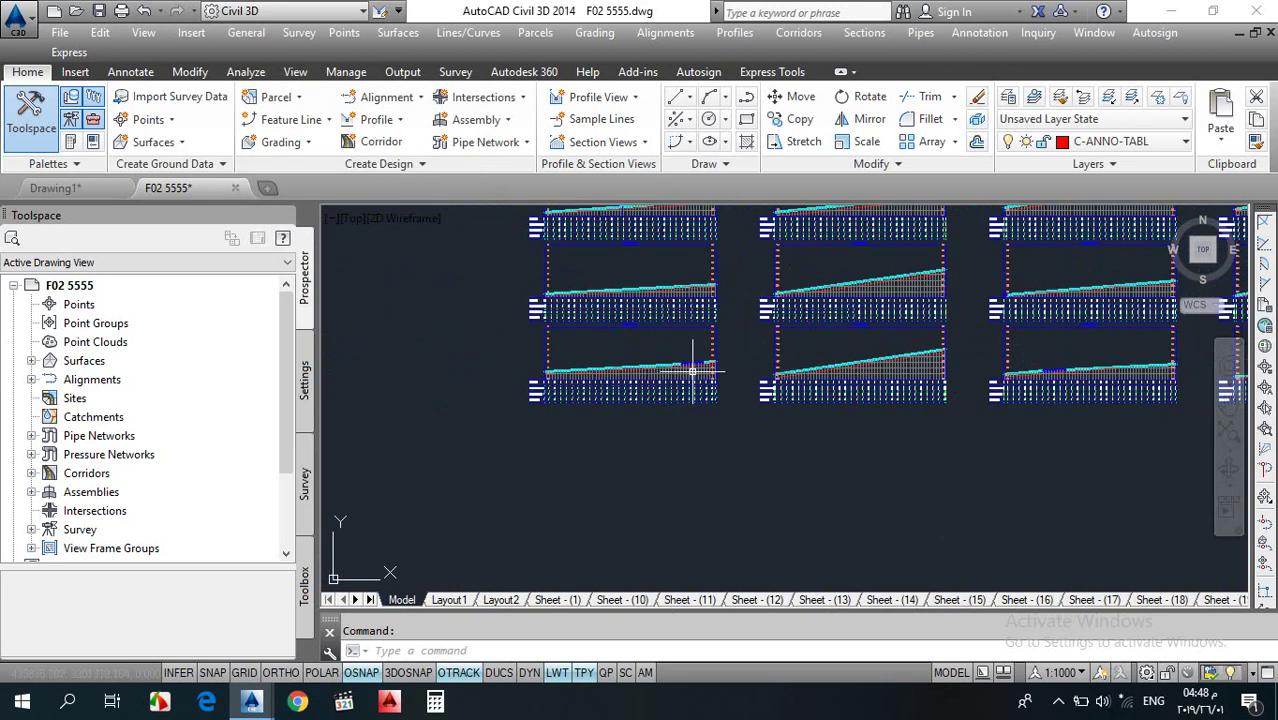
{"action": "scroll", "coordinate": [692, 371], "scroll_direction": "down", "scroll_amount": 8}
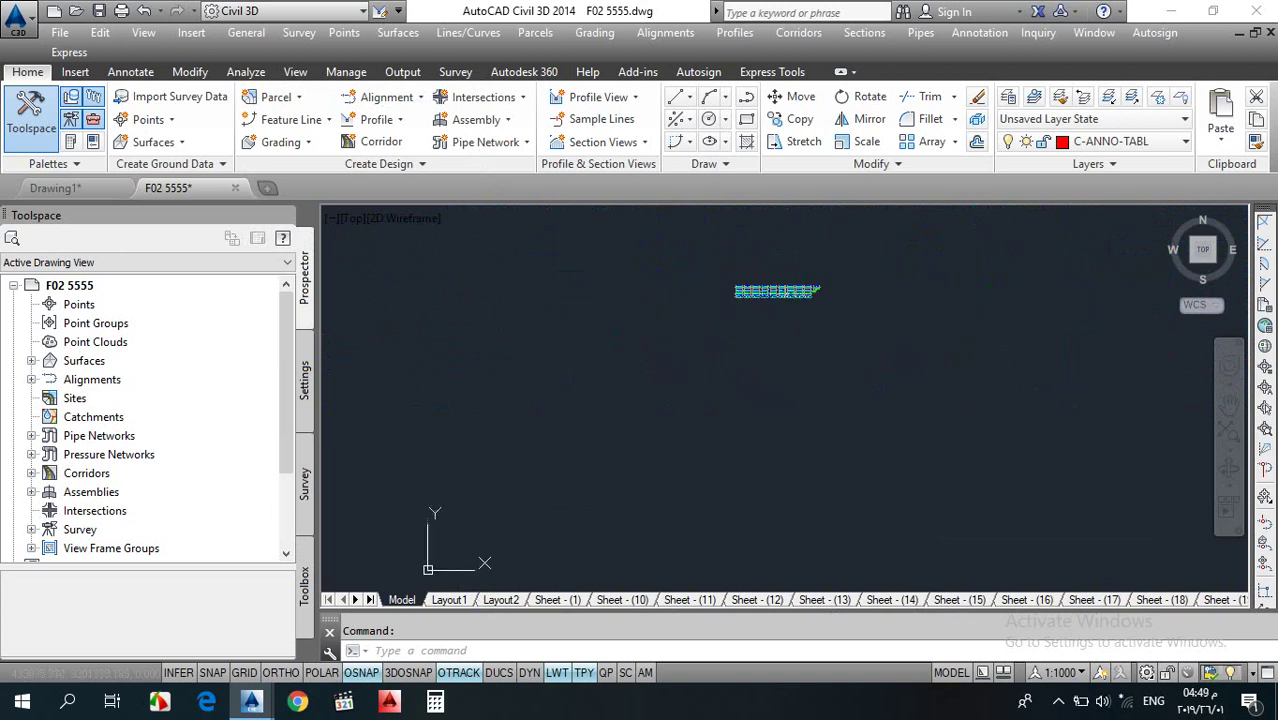
{"action": "scroll", "coordinate": [778, 327], "scroll_direction": "up", "scroll_amount": 8}
{"action": "left_click", "coordinate": [624, 430]}
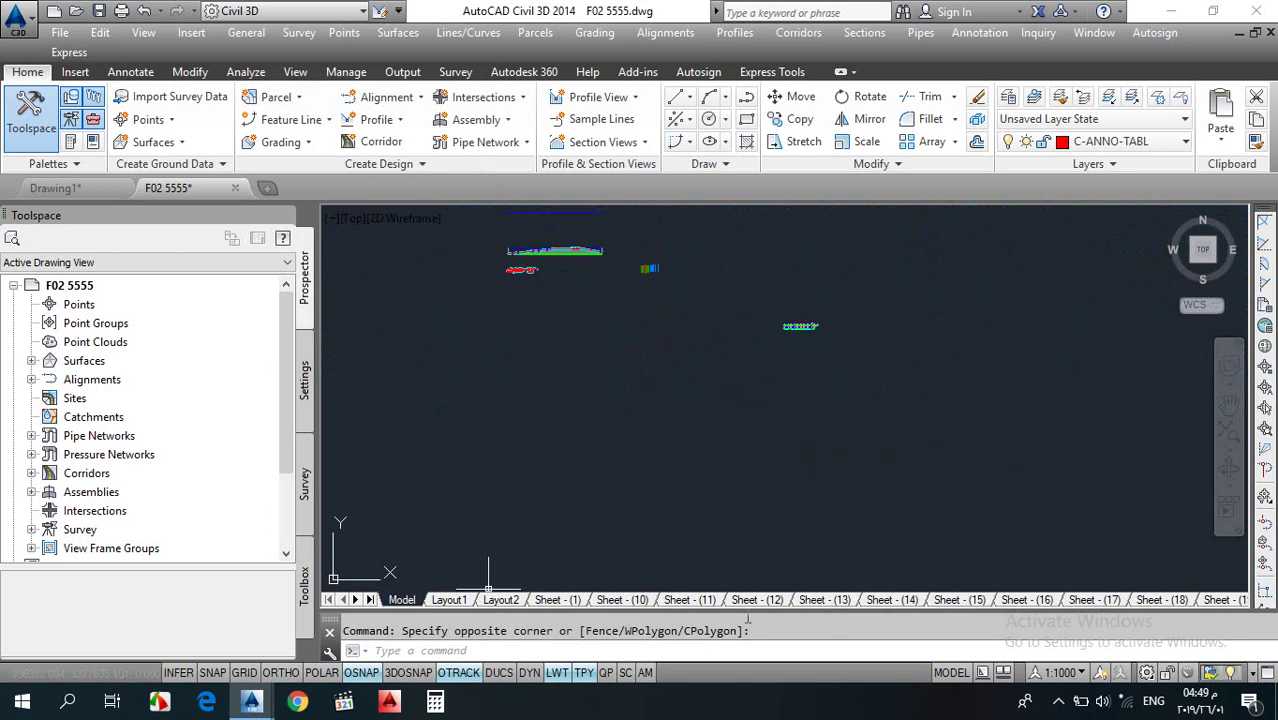
- Open the Sheet - (1) layout and examine its plan view, profile view and band data at close range
{"action": "left_click", "coordinate": [571, 601]}
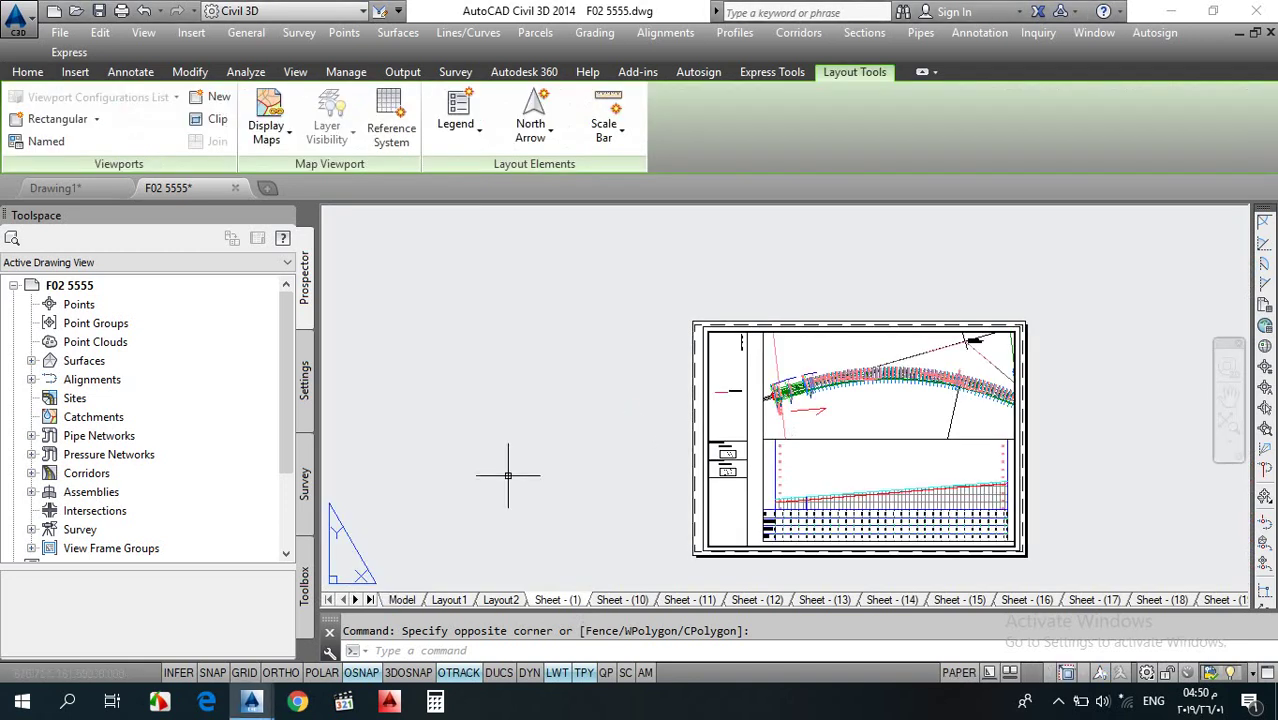
{"action": "left_click", "coordinate": [576, 414]}
{"action": "left_click", "coordinate": [505, 472]}
{"action": "scroll", "coordinate": [700, 462], "scroll_direction": "up", "scroll_amount": 5}
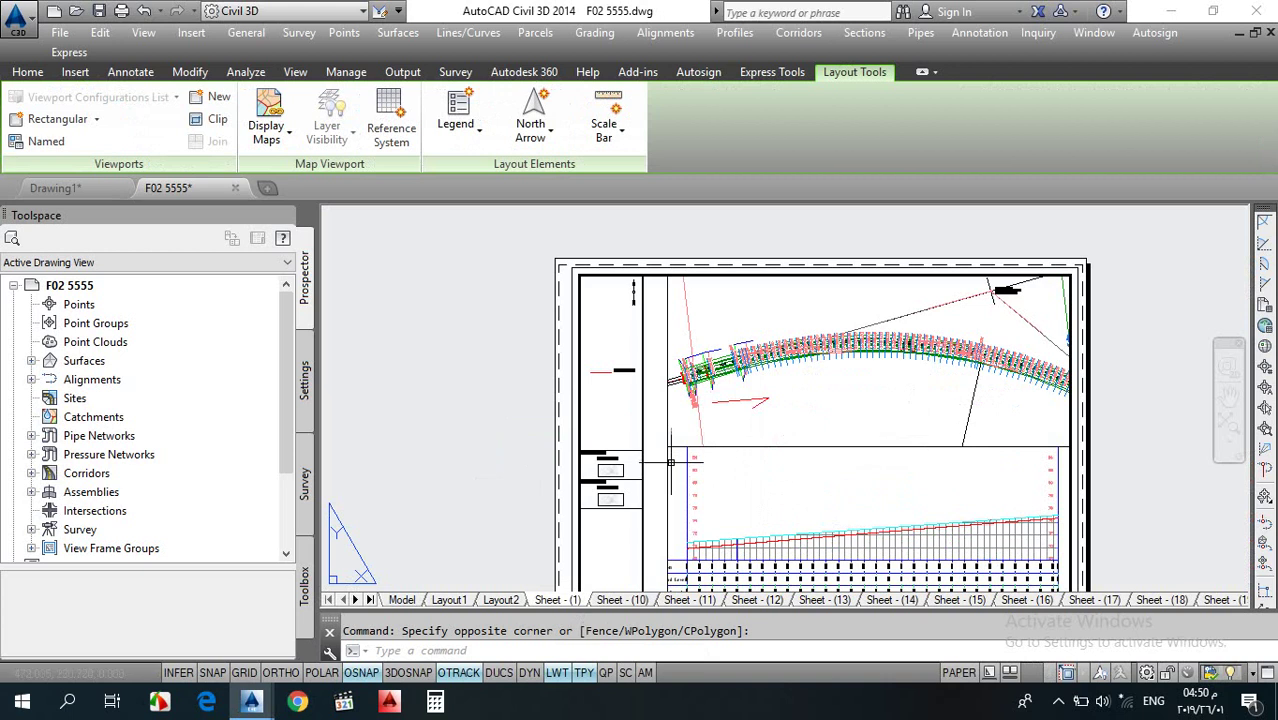
{"action": "scroll", "coordinate": [594, 255], "scroll_direction": "down", "scroll_amount": 5}
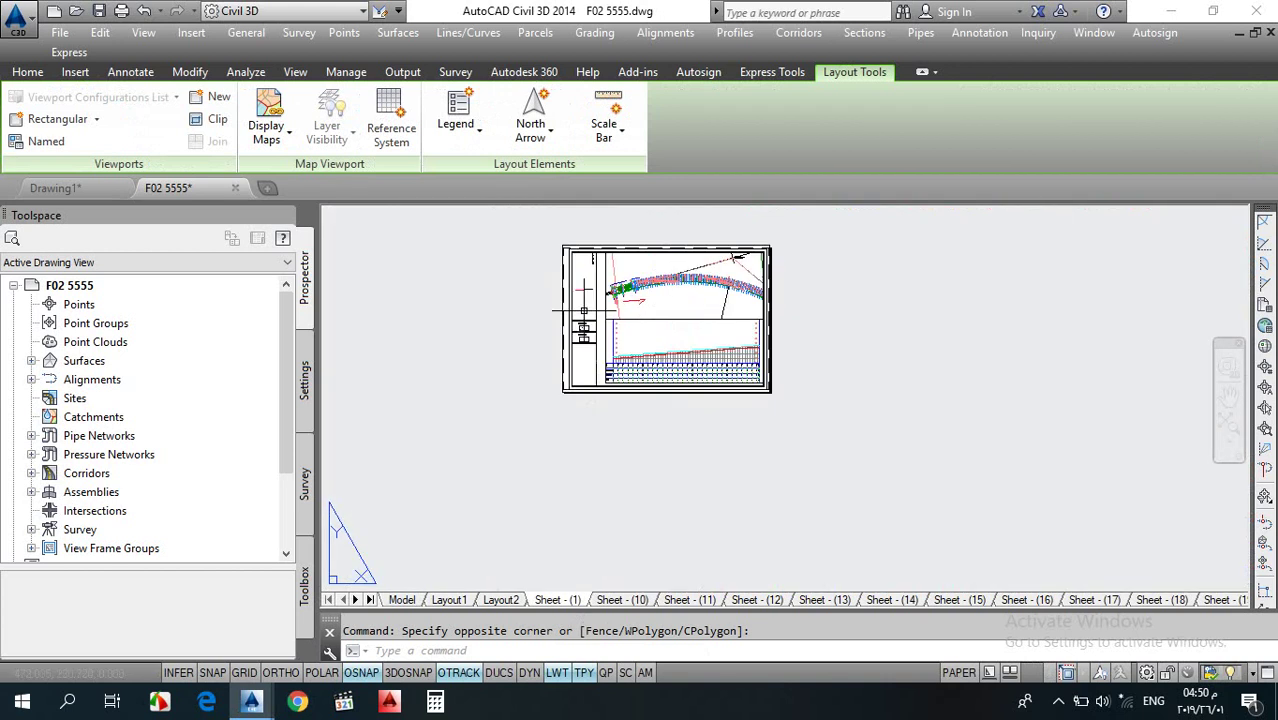
{"action": "scroll", "coordinate": [590, 350], "scroll_direction": "up", "scroll_amount": 4}
{"action": "scroll", "coordinate": [611, 370], "scroll_direction": "down", "scroll_amount": 2}
{"action": "scroll", "coordinate": [611, 370], "scroll_direction": "up", "scroll_amount": 7}
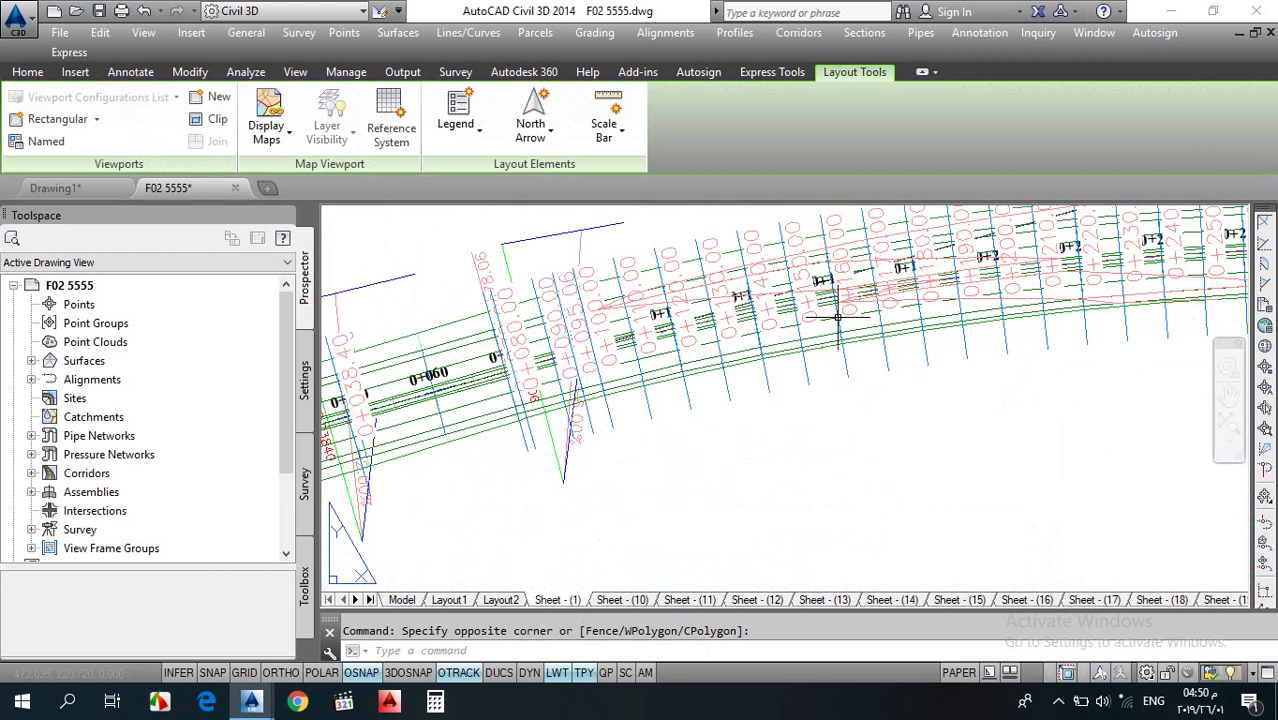
{"action": "scroll", "coordinate": [628, 340], "scroll_direction": "down", "scroll_amount": 5}
{"action": "scroll", "coordinate": [622, 357], "scroll_direction": "up", "scroll_amount": 2}
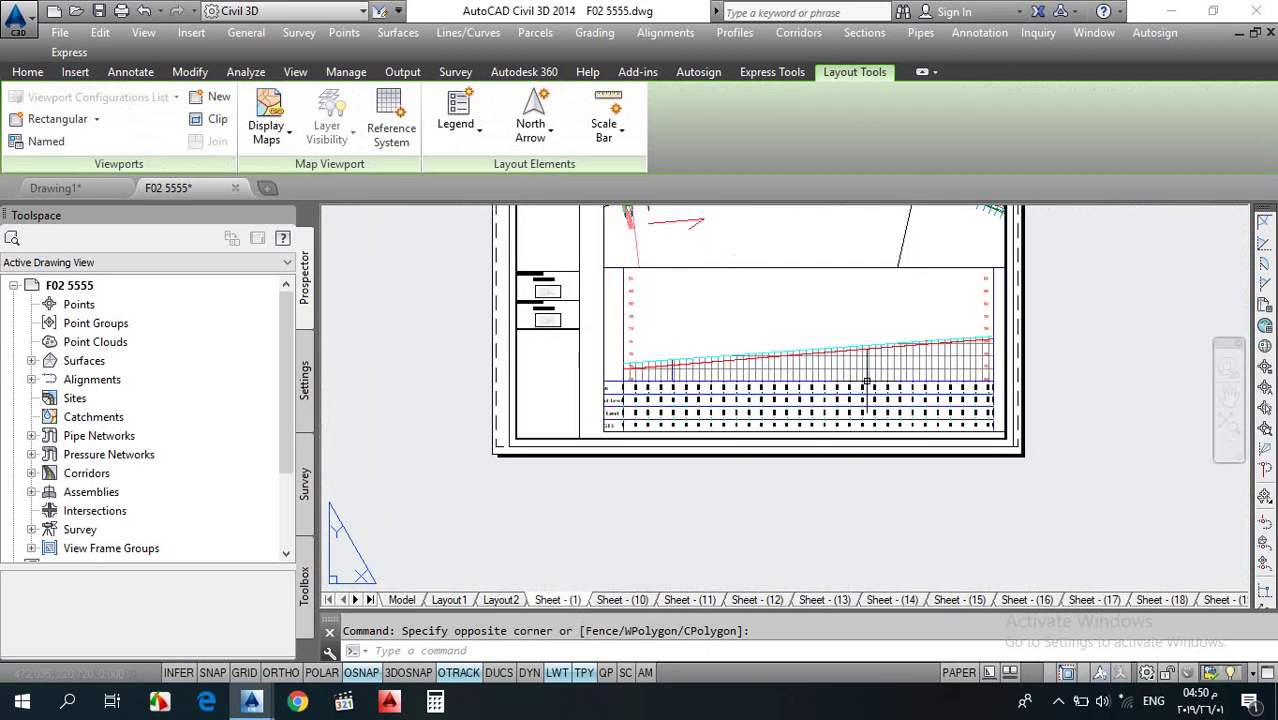
{"action": "scroll", "coordinate": [660, 375], "scroll_direction": "up", "scroll_amount": 7}
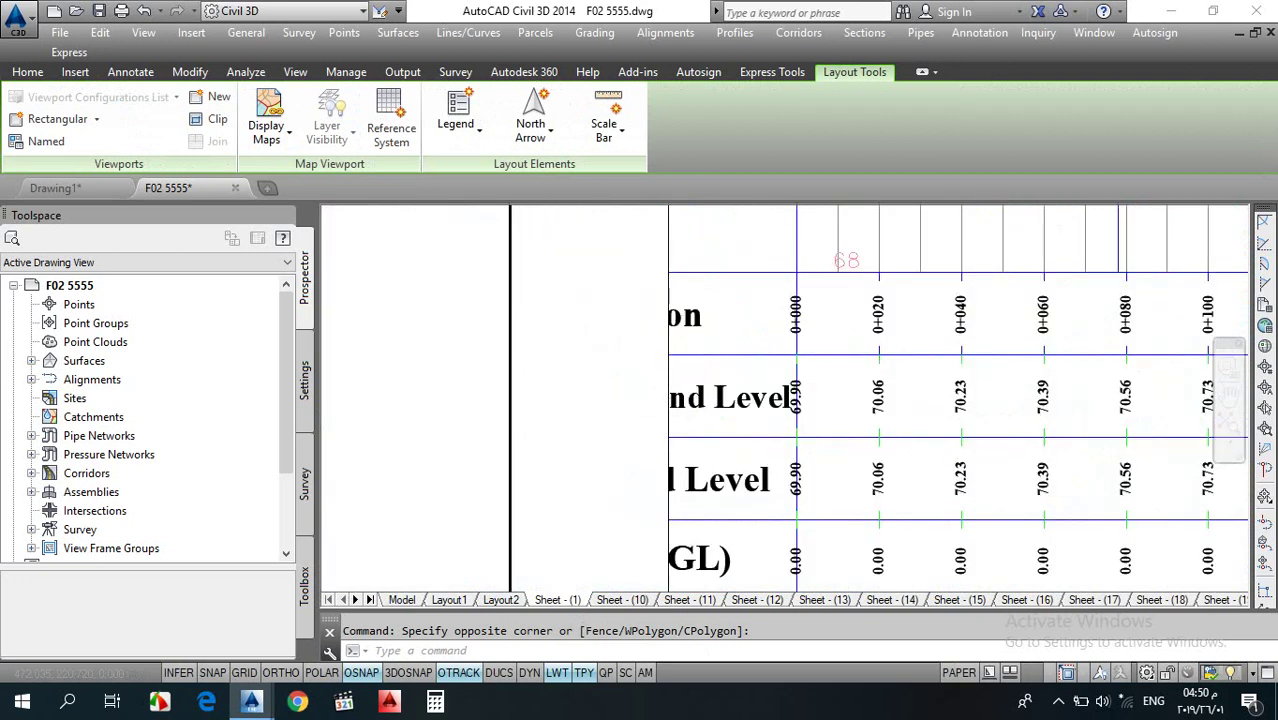
{"action": "scroll", "coordinate": [713, 355], "scroll_direction": "down", "scroll_amount": 4}
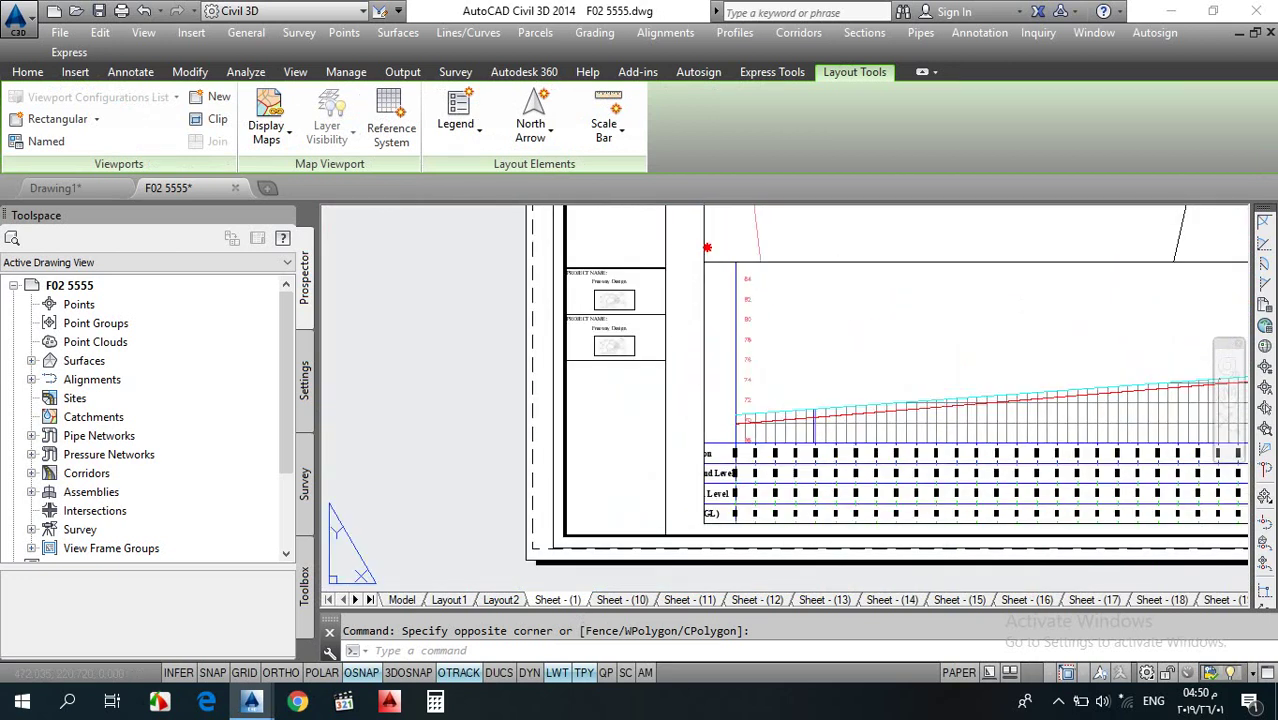
- Stretch the left edge of the profile viewport on Sheet - (1) to the title block line so the band titles fit inside
{"action": "left_click", "coordinate": [705, 246]}
{"action": "left_click", "coordinate": [703, 262]}
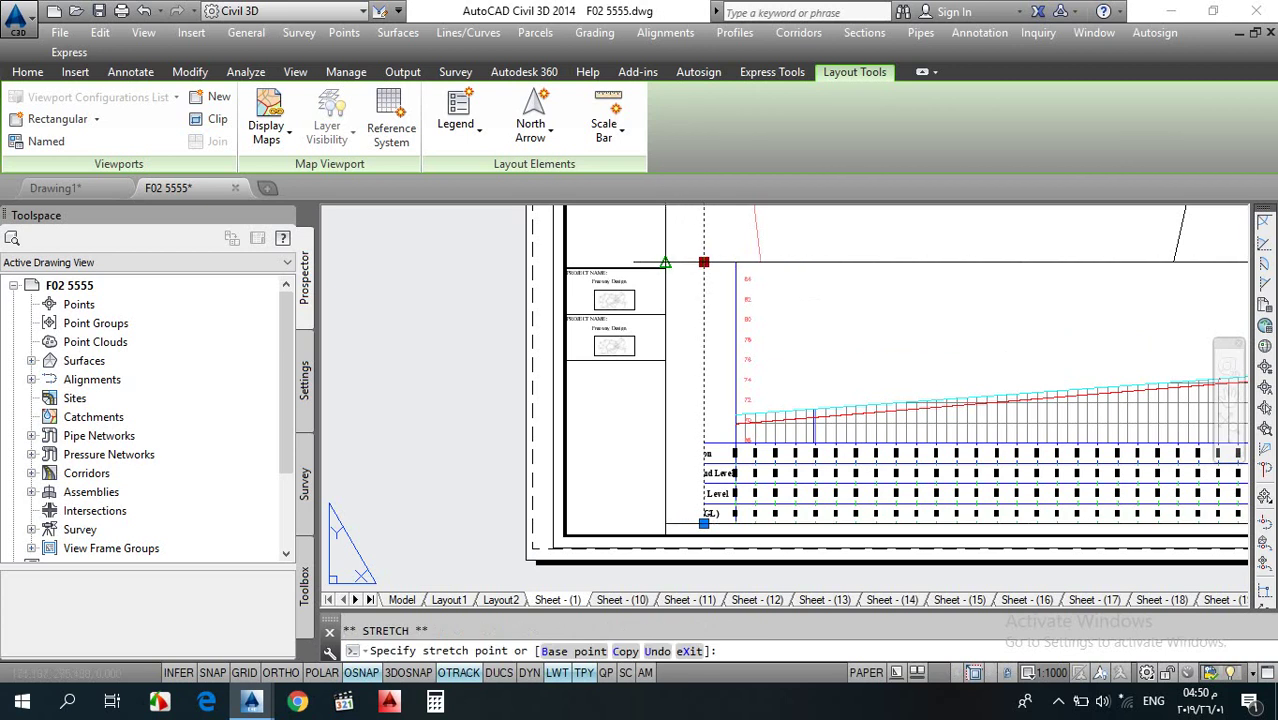
{"action": "left_click", "coordinate": [665, 262]}
{"action": "key", "text": "Escape"}
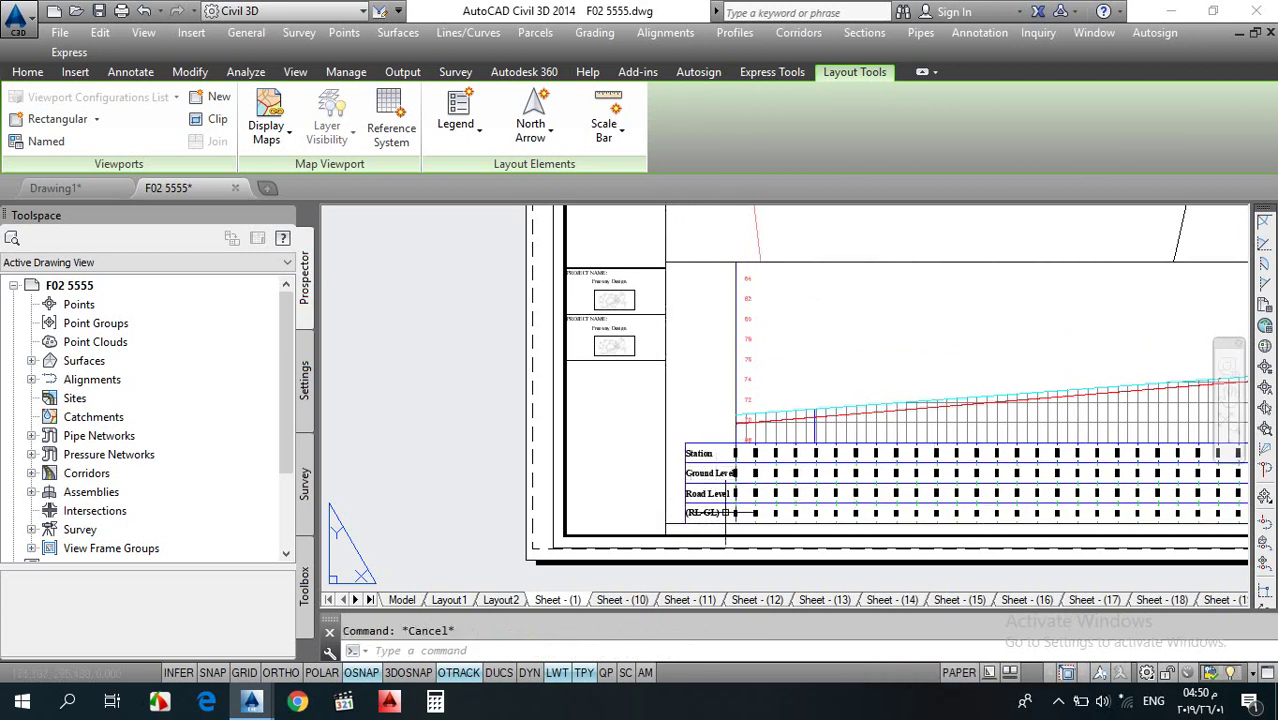
- Examine the lower corners of the profile viewport on Sheet - (1) and its band titles and values at close range
{"action": "middle_click_drag", "start_coordinate": [742, 503], "coordinate": [519, 458]}
{"action": "left_click", "coordinate": [455, 481]}
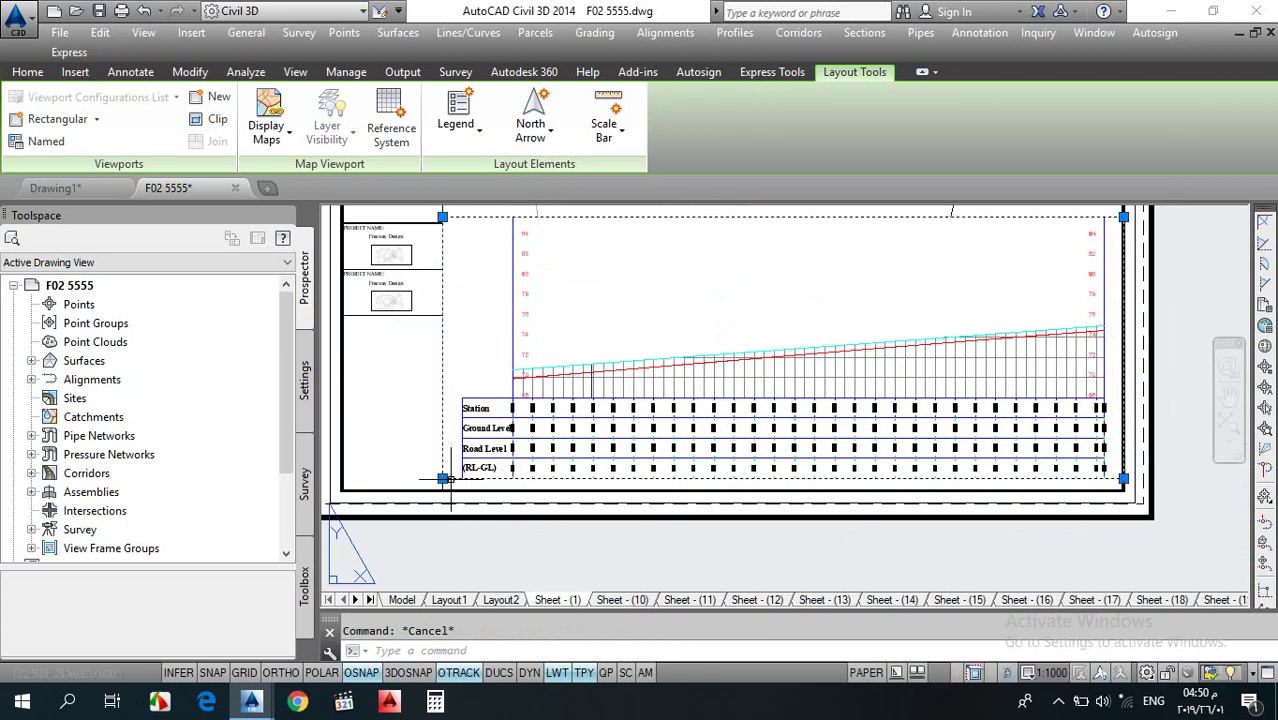
{"action": "scroll", "coordinate": [1122, 481], "scroll_direction": "up", "scroll_amount": 4}
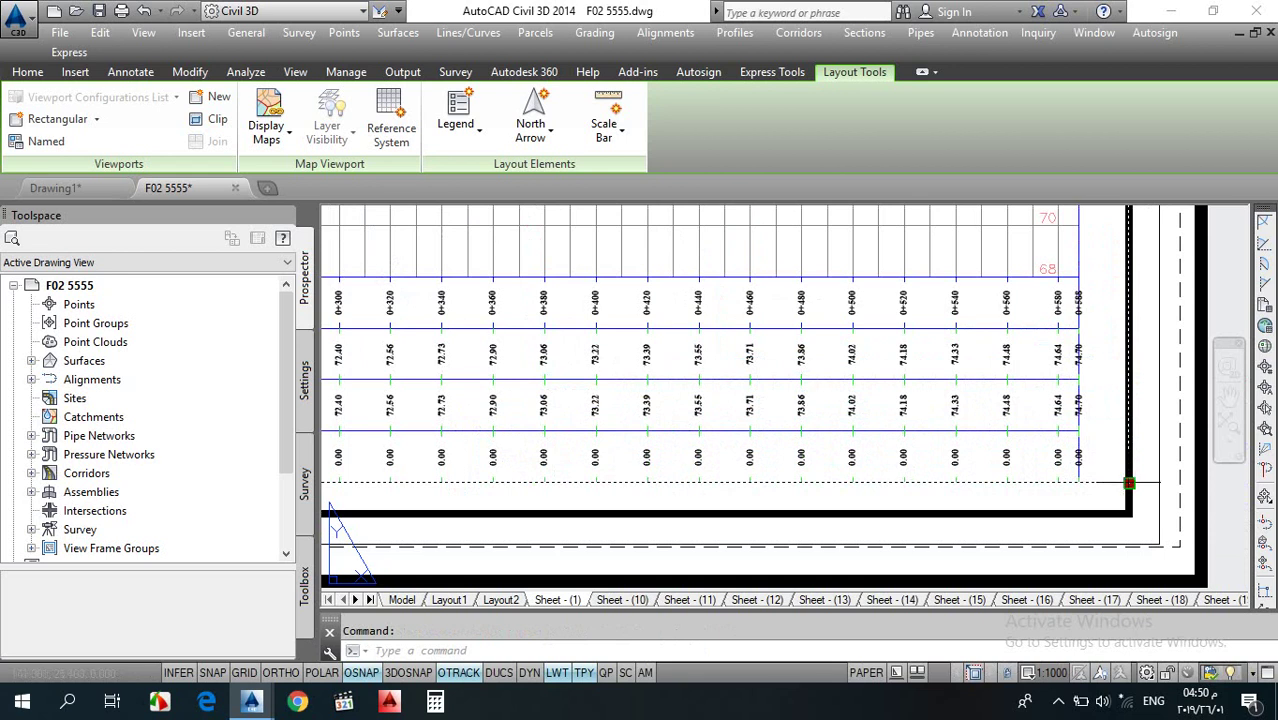
{"action": "left_click", "coordinate": [1129, 483]}
{"action": "key", "text": "Escape"}
{"action": "scroll", "coordinate": [912, 440], "scroll_direction": "down", "scroll_amount": 5}
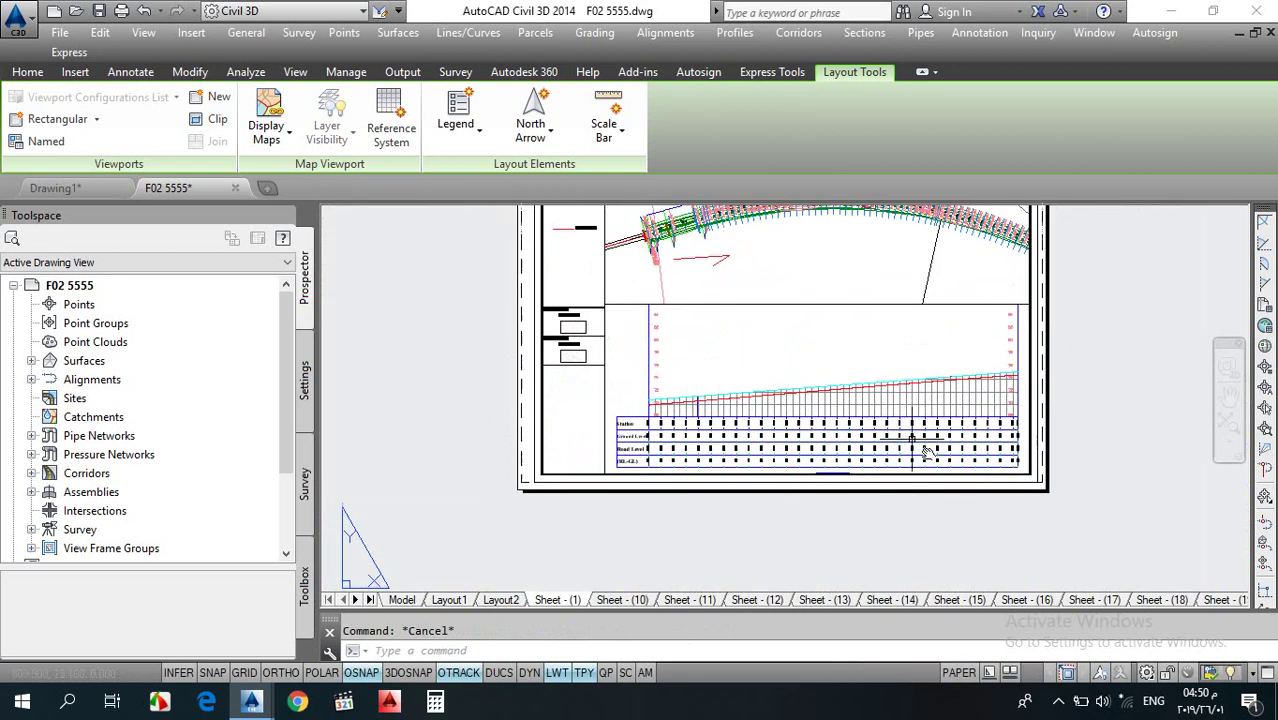
{"action": "middle_click_drag", "start_coordinate": [912, 440], "coordinate": [889, 505]}
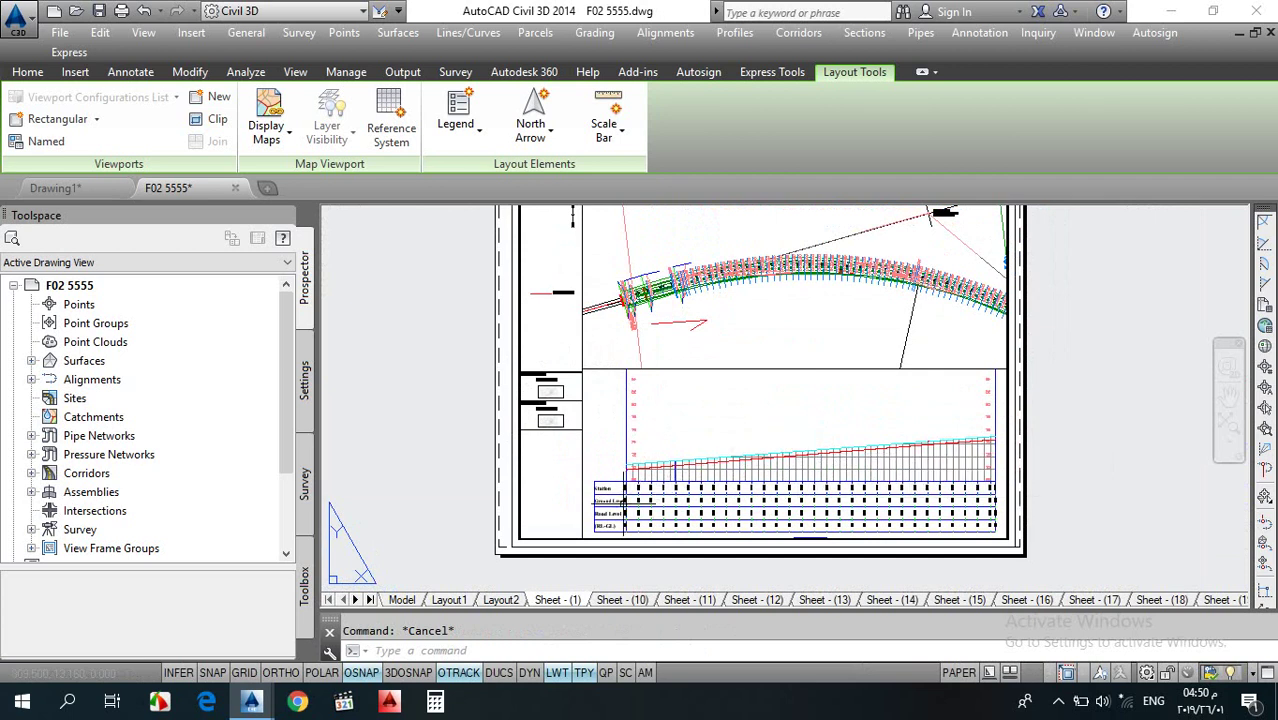
{"action": "scroll", "coordinate": [622, 504], "scroll_direction": "up", "scroll_amount": 5}
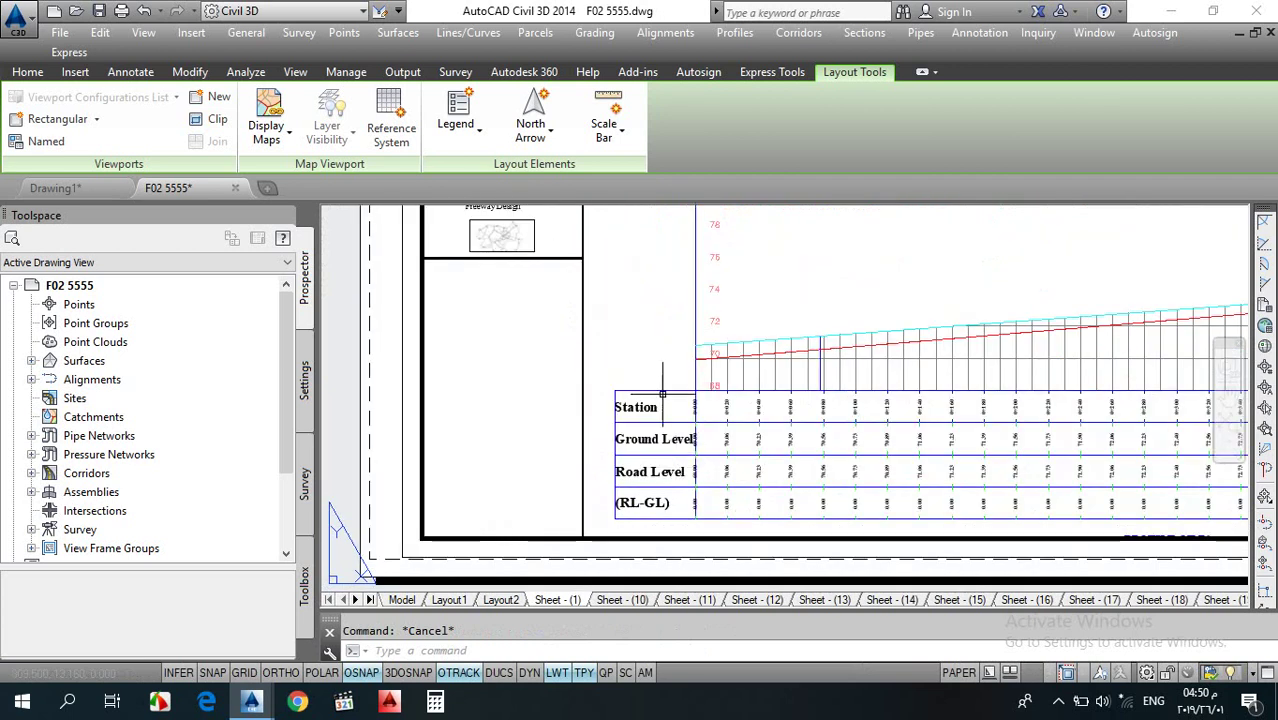
{"action": "scroll", "coordinate": [662, 395], "scroll_direction": "down", "scroll_amount": 5}
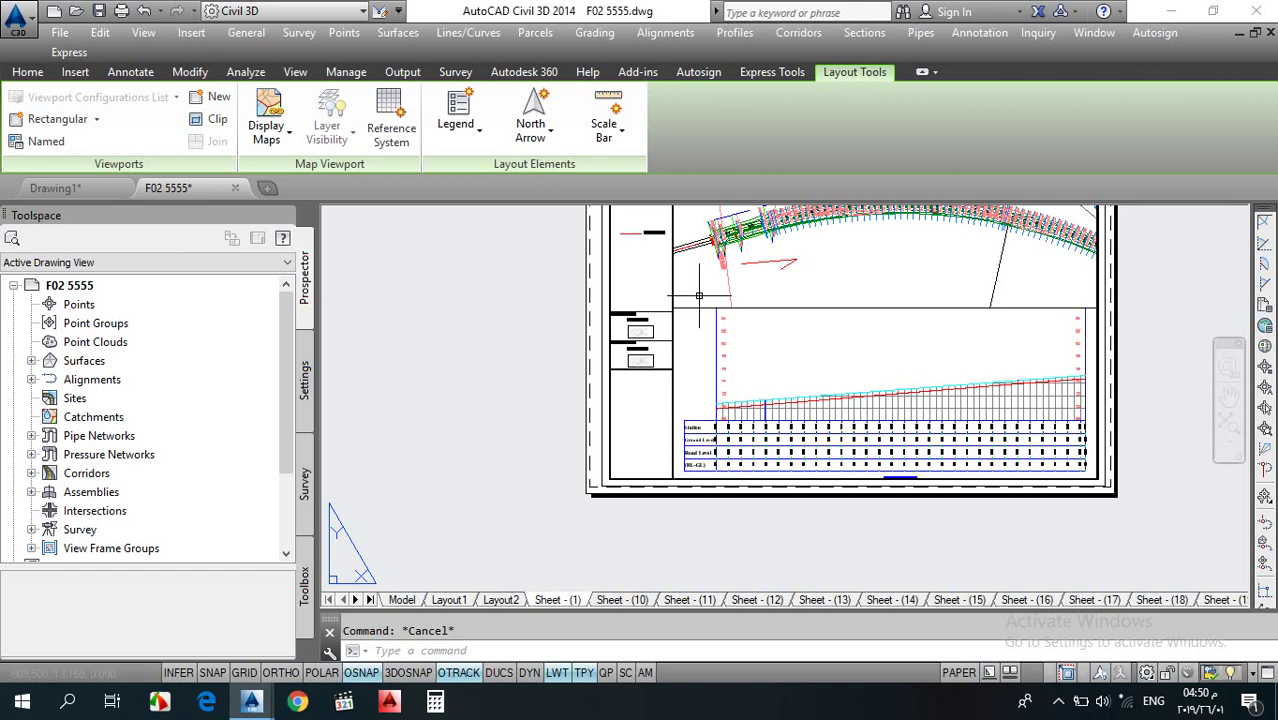
- Review the overall arrangement of Sheet - (1) and select its title block to check what it covers
{"action": "left_click", "coordinate": [699, 295]}
{"action": "left_click", "coordinate": [684, 318]}
{"action": "key", "text": "Escape"}
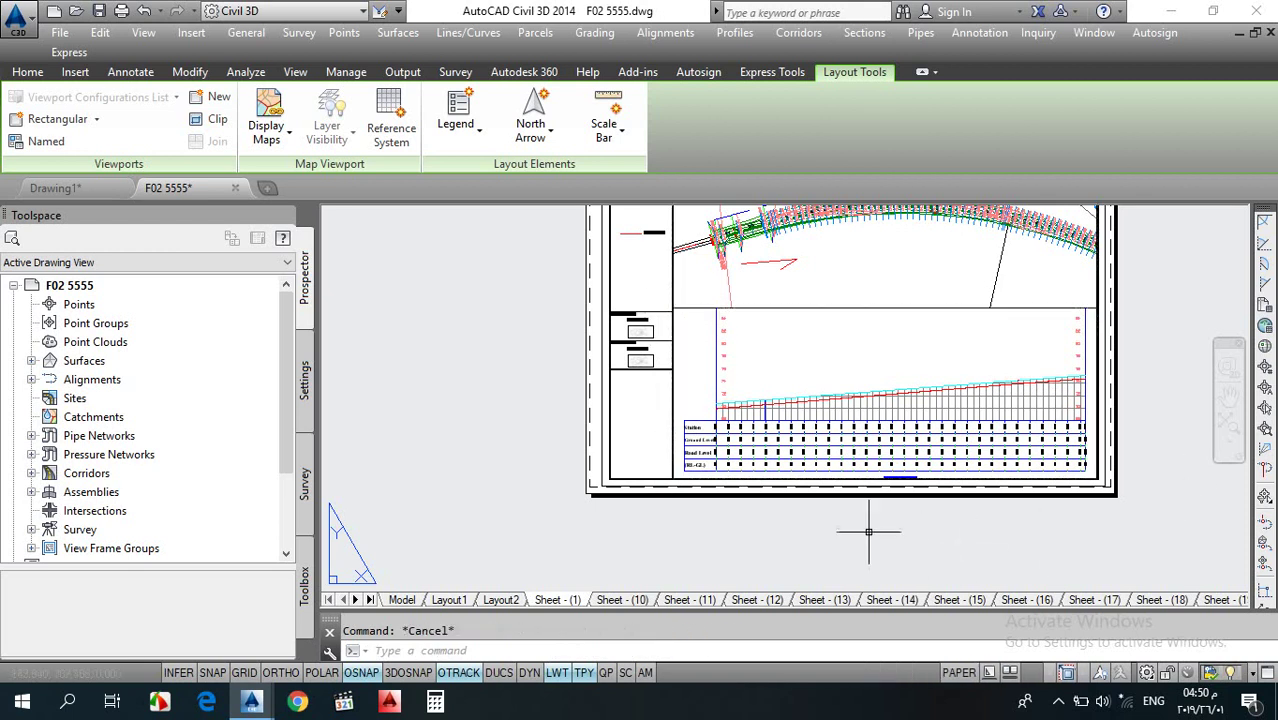
{"action": "scroll", "coordinate": [847, 500], "scroll_direction": "down", "scroll_amount": 4}
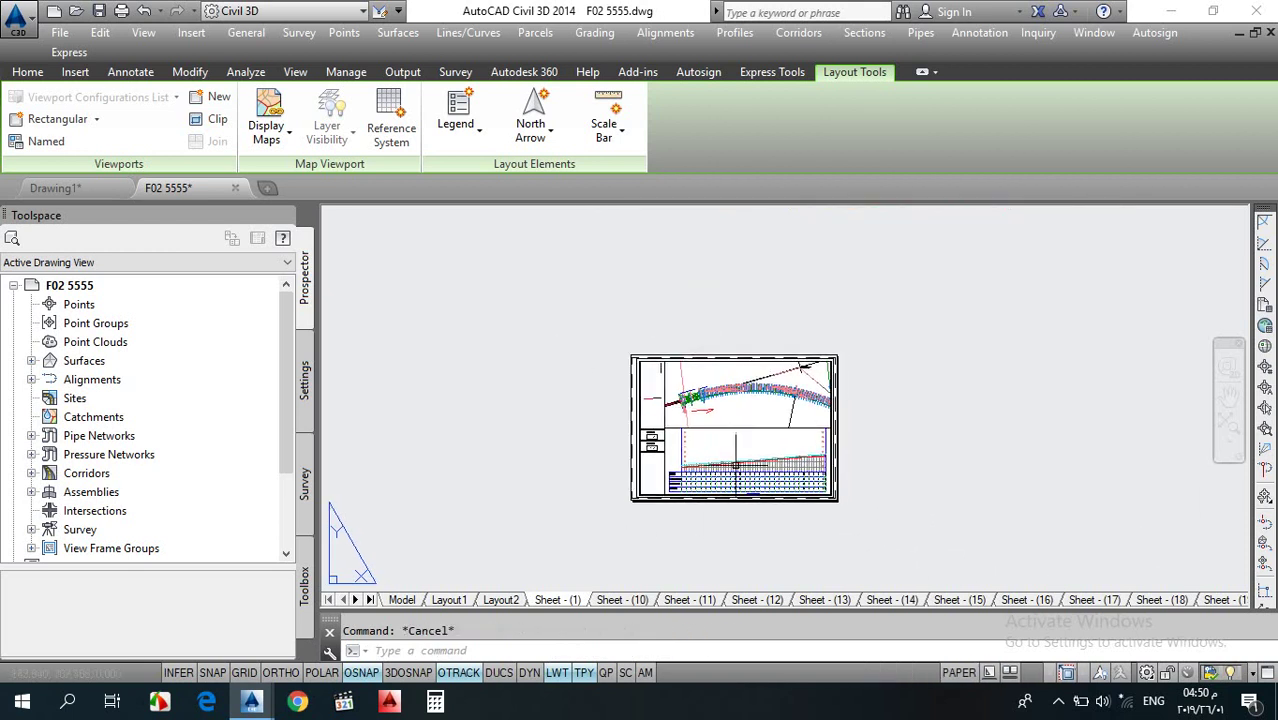
{"action": "scroll", "coordinate": [735, 464], "scroll_direction": "up", "scroll_amount": 4}
{"action": "scroll", "coordinate": [839, 439], "scroll_direction": "down", "scroll_amount": 4}
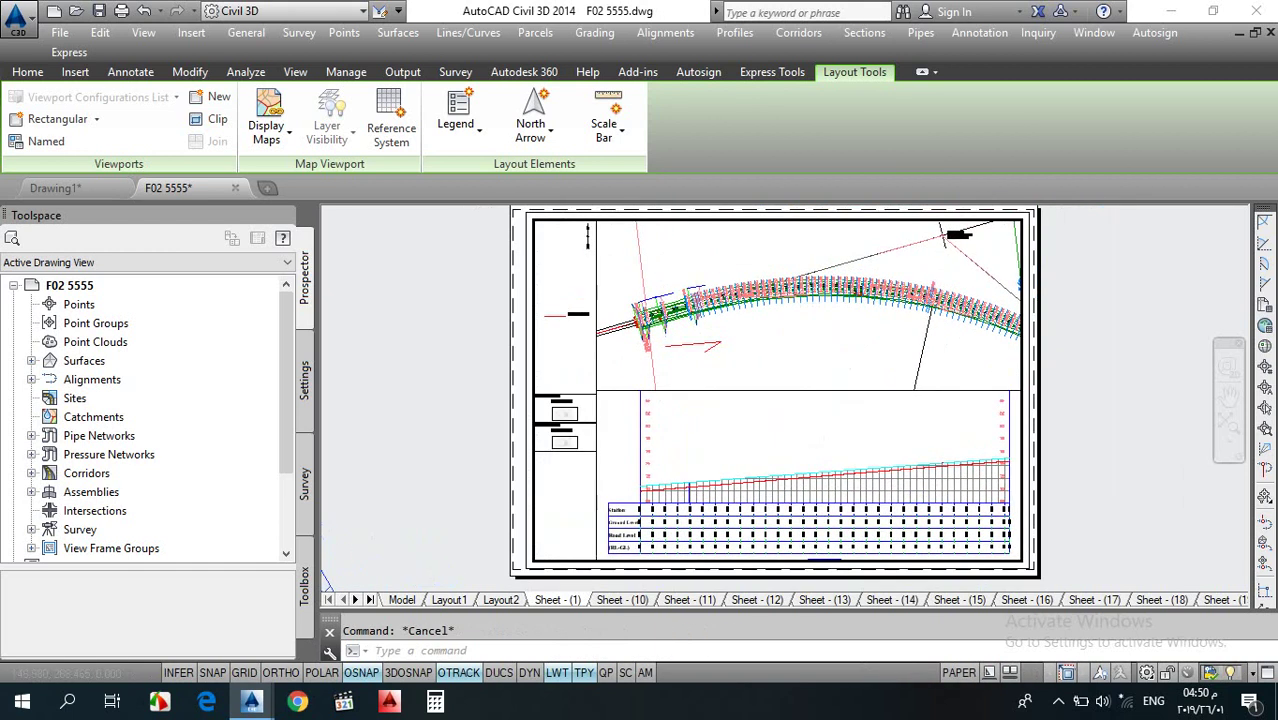
{"action": "left_click", "coordinate": [993, 395]}
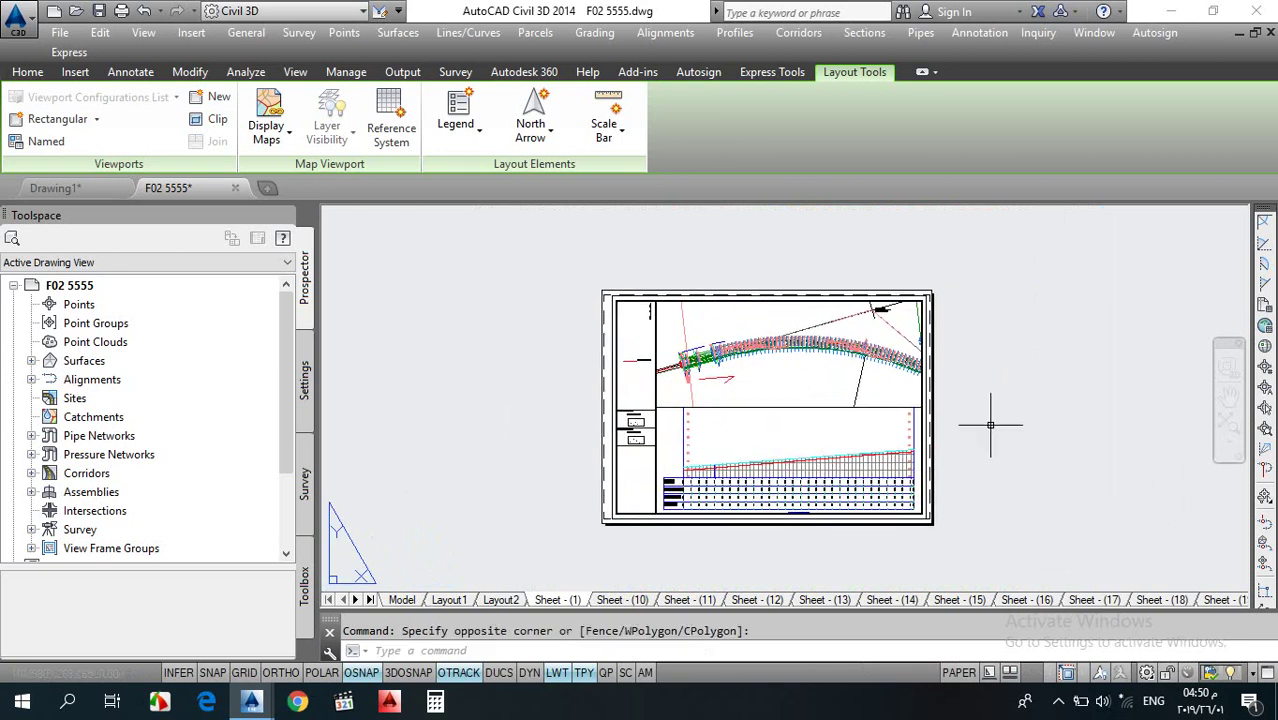
{"action": "left_click", "coordinate": [632, 445]}
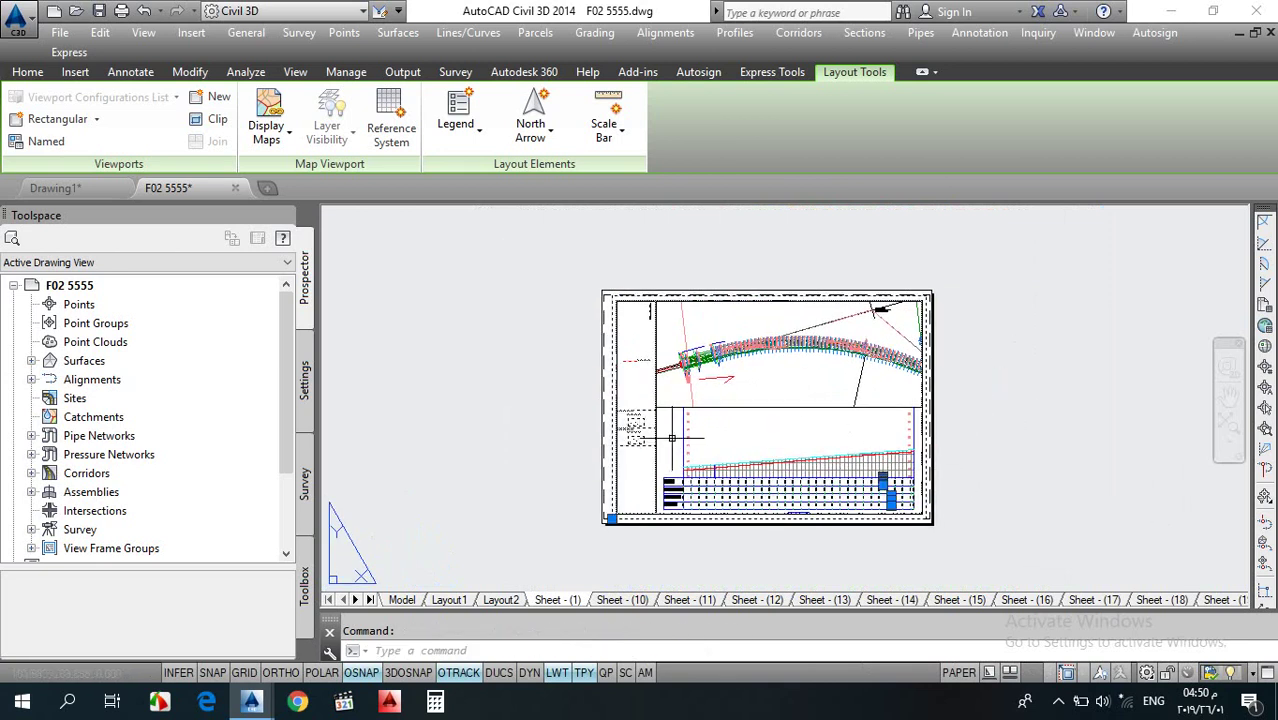
{"action": "key", "text": "Escape"}
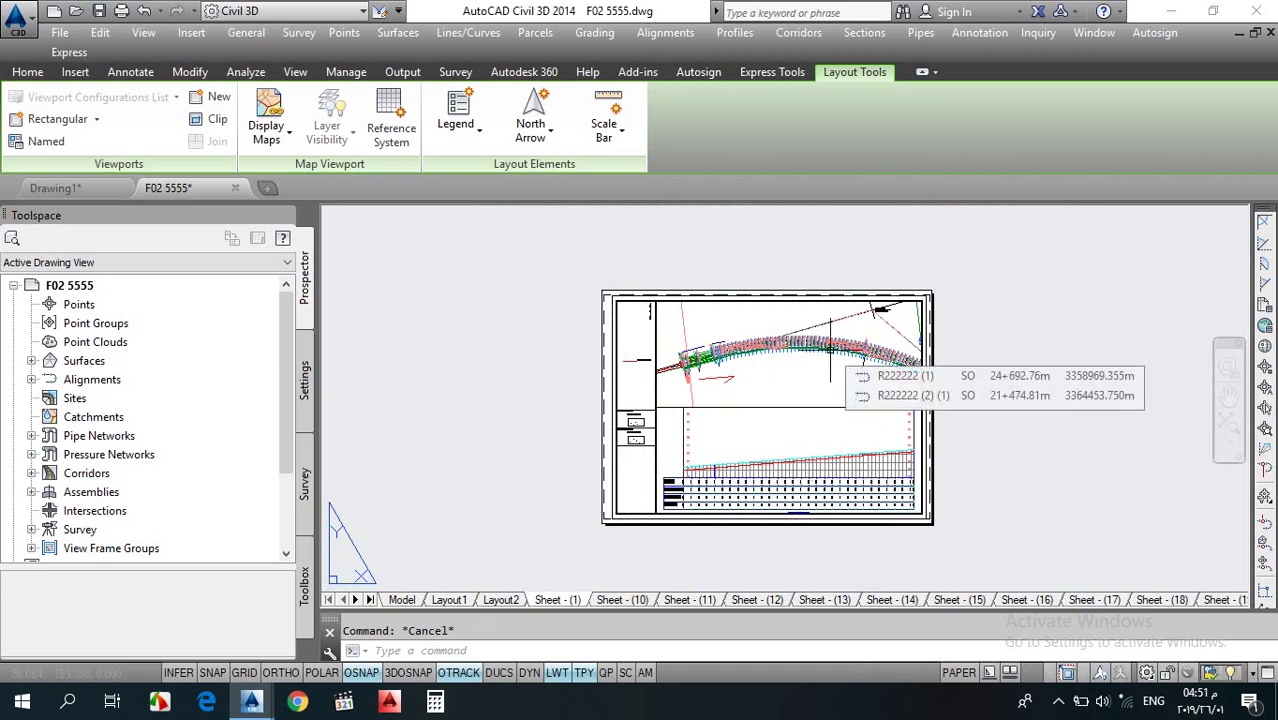
- Examine the plan view on Sheet - (1), inspecting the station labels along the road alignment at close range
{"action": "scroll", "coordinate": [690, 362], "scroll_direction": "up", "scroll_amount": 5}
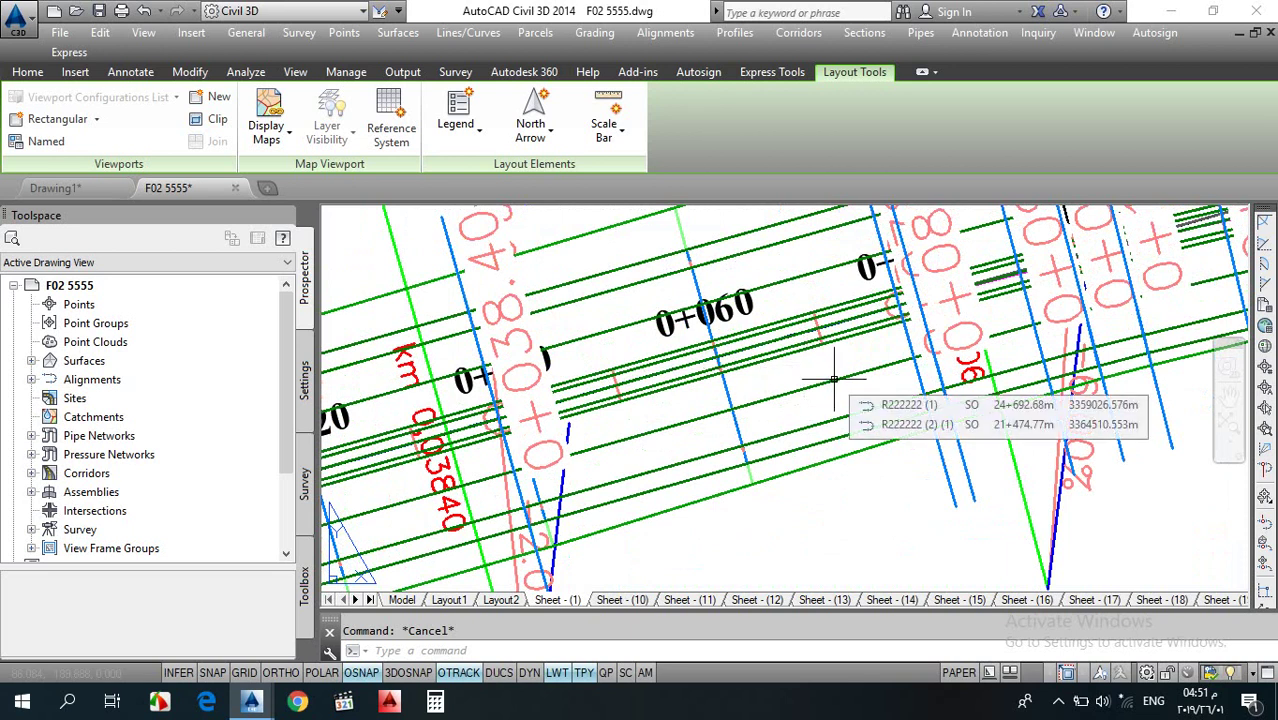
{"action": "scroll", "coordinate": [605, 395], "scroll_direction": "down", "scroll_amount": 5}
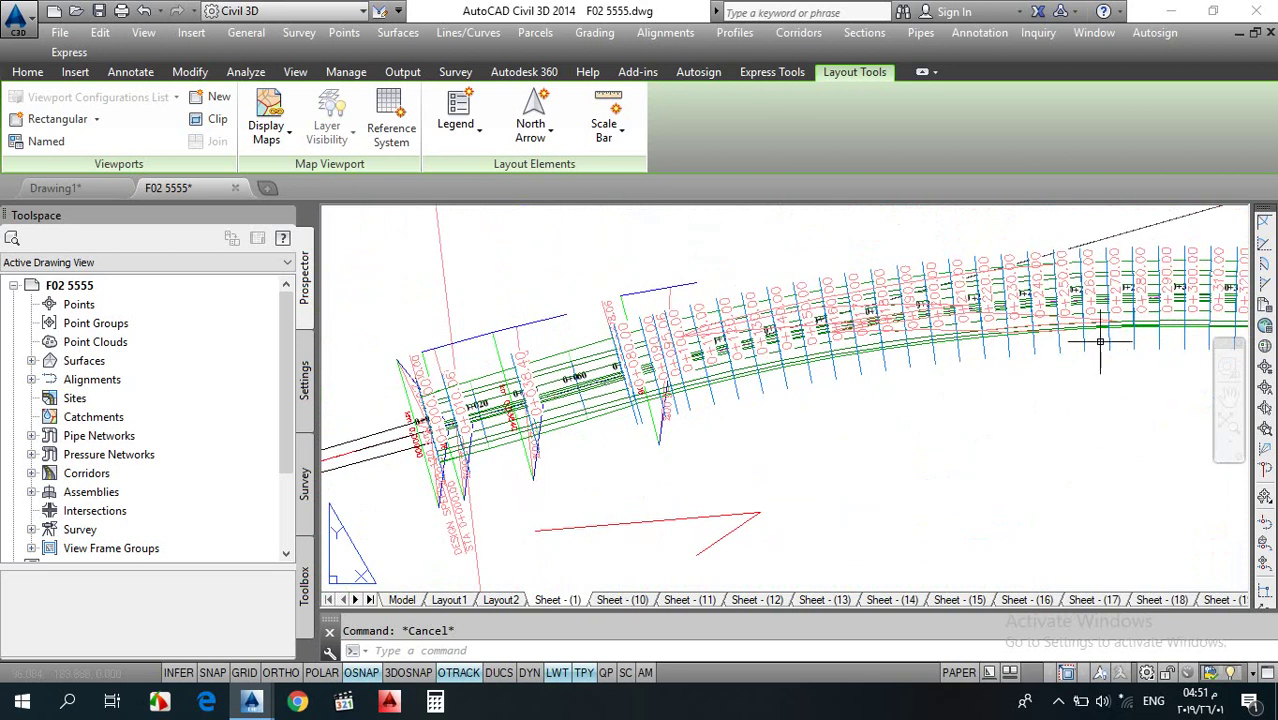
{"action": "scroll", "coordinate": [973, 340], "scroll_direction": "down", "scroll_amount": 2}
{"action": "scroll", "coordinate": [700, 330], "scroll_direction": "up", "scroll_amount": 2}
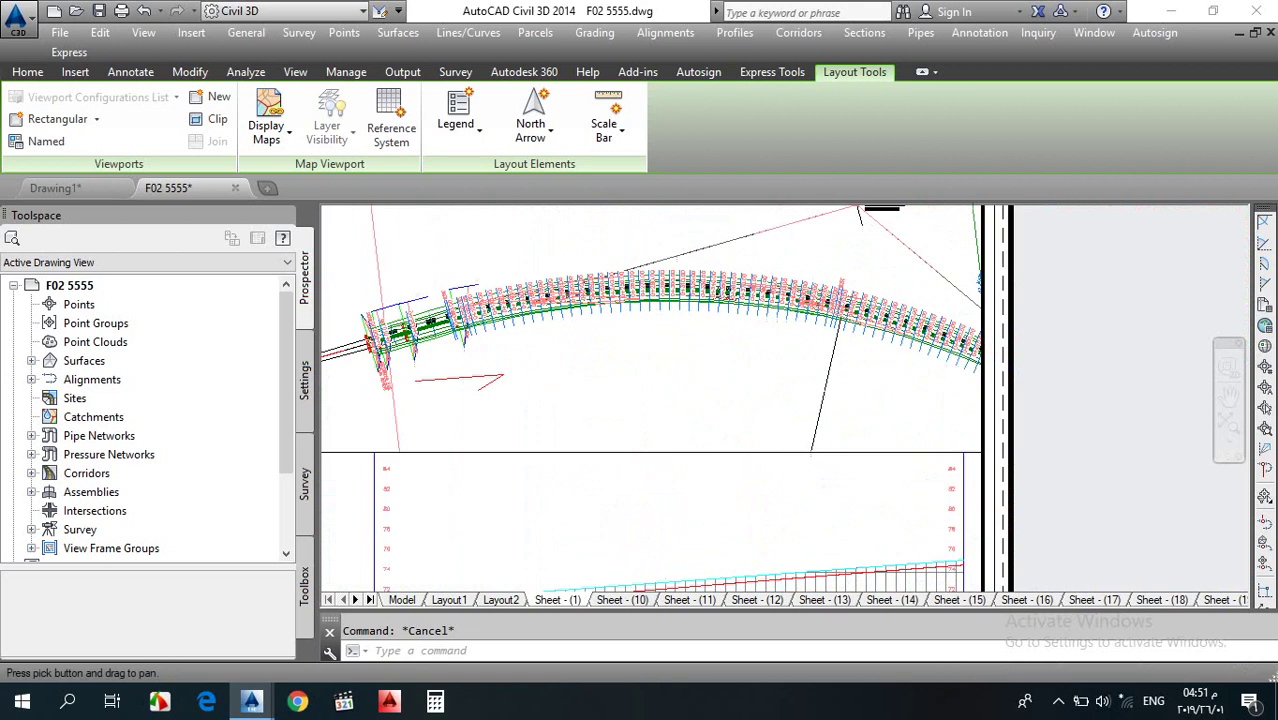
{"action": "scroll", "coordinate": [800, 330], "scroll_direction": "down", "scroll_amount": 2}
{"action": "scroll", "coordinate": [1013, 325], "scroll_direction": "up", "scroll_amount": 3}
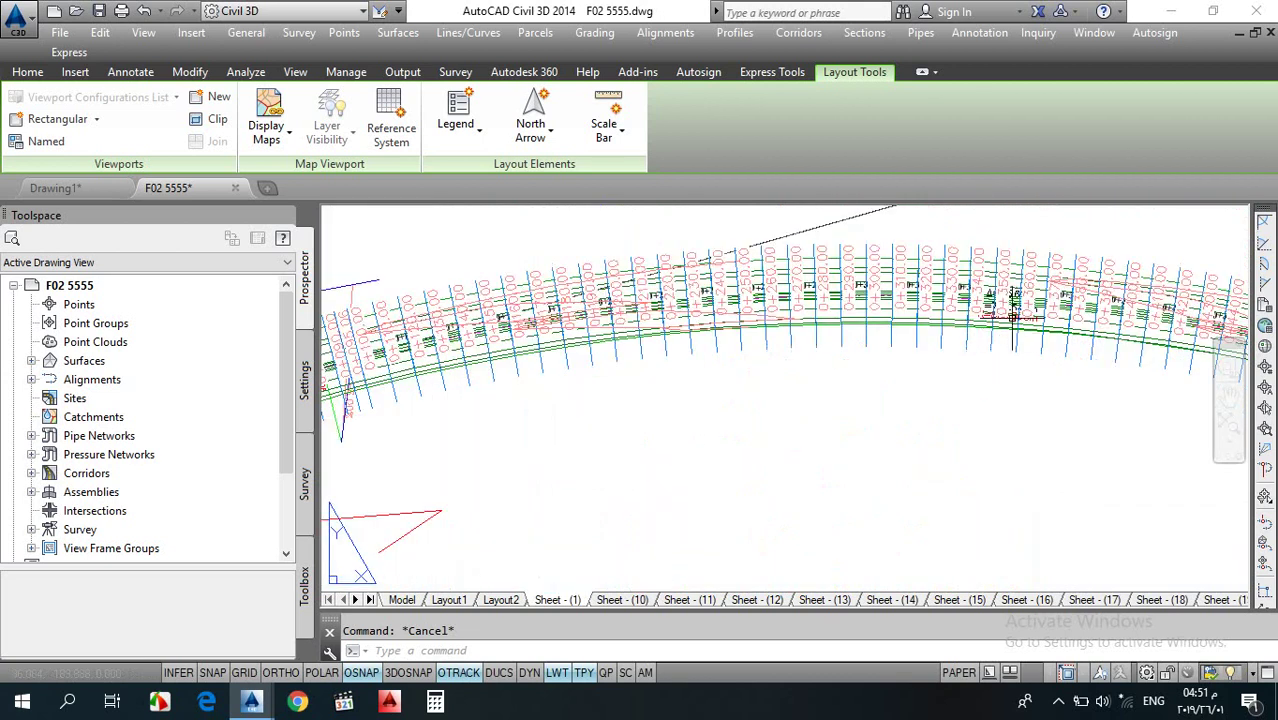
{"action": "scroll", "coordinate": [840, 363], "scroll_direction": "down", "scroll_amount": 4}
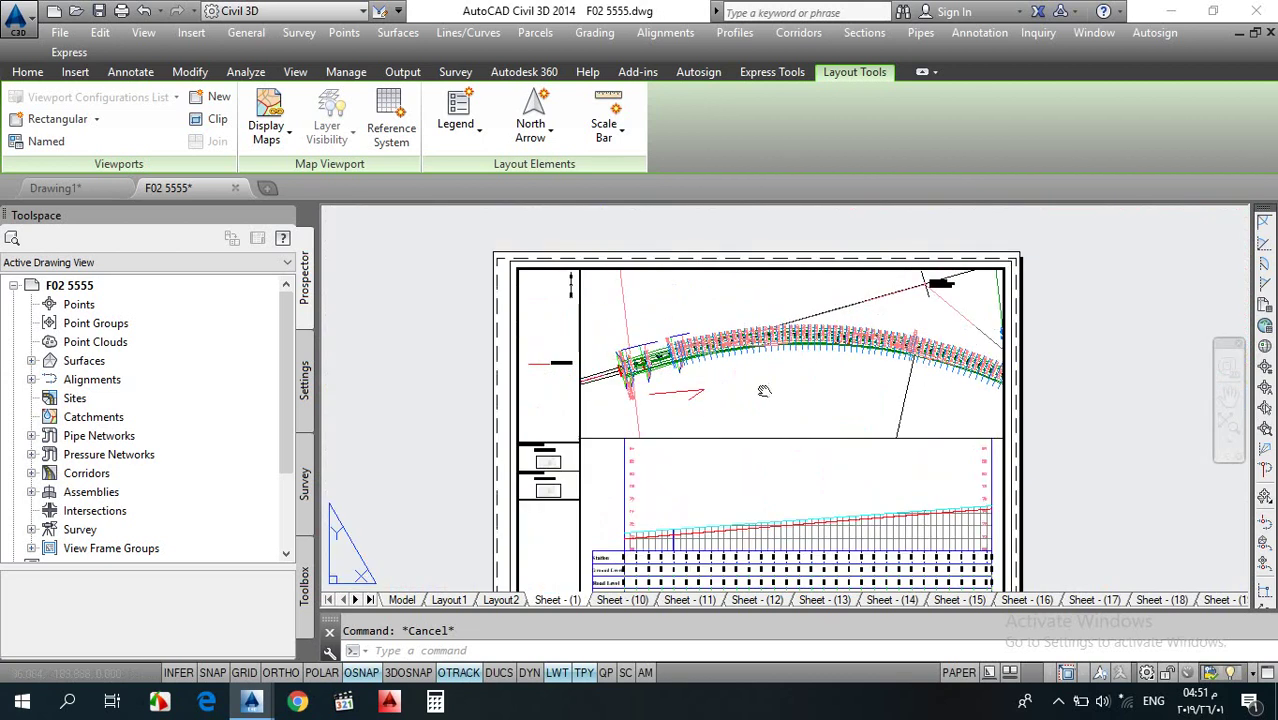
{"action": "scroll", "coordinate": [806, 379], "scroll_direction": "down", "scroll_amount": 2}
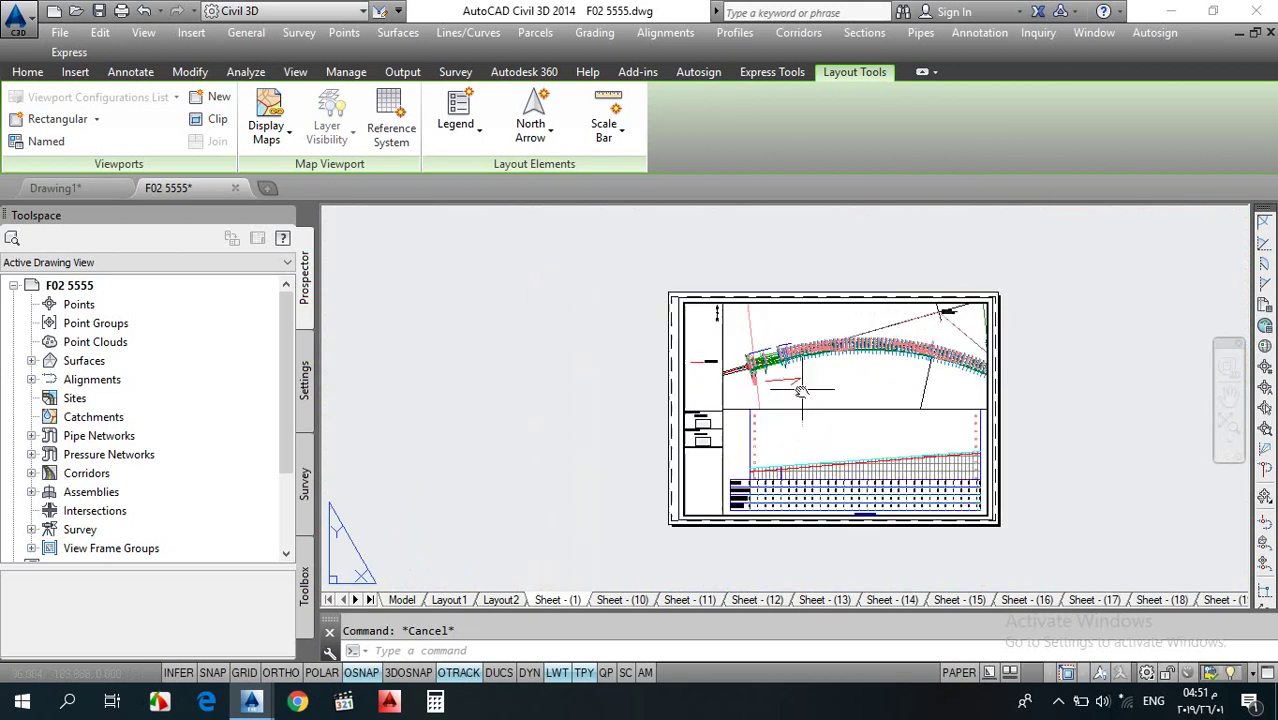
{"action": "scroll", "coordinate": [808, 385], "scroll_direction": "up", "scroll_amount": 1}
{"action": "scroll", "coordinate": [812, 408], "scroll_direction": "down", "scroll_amount": 1}
{"action": "middle_click_drag", "start_coordinate": [812, 408], "coordinate": [795, 362]}
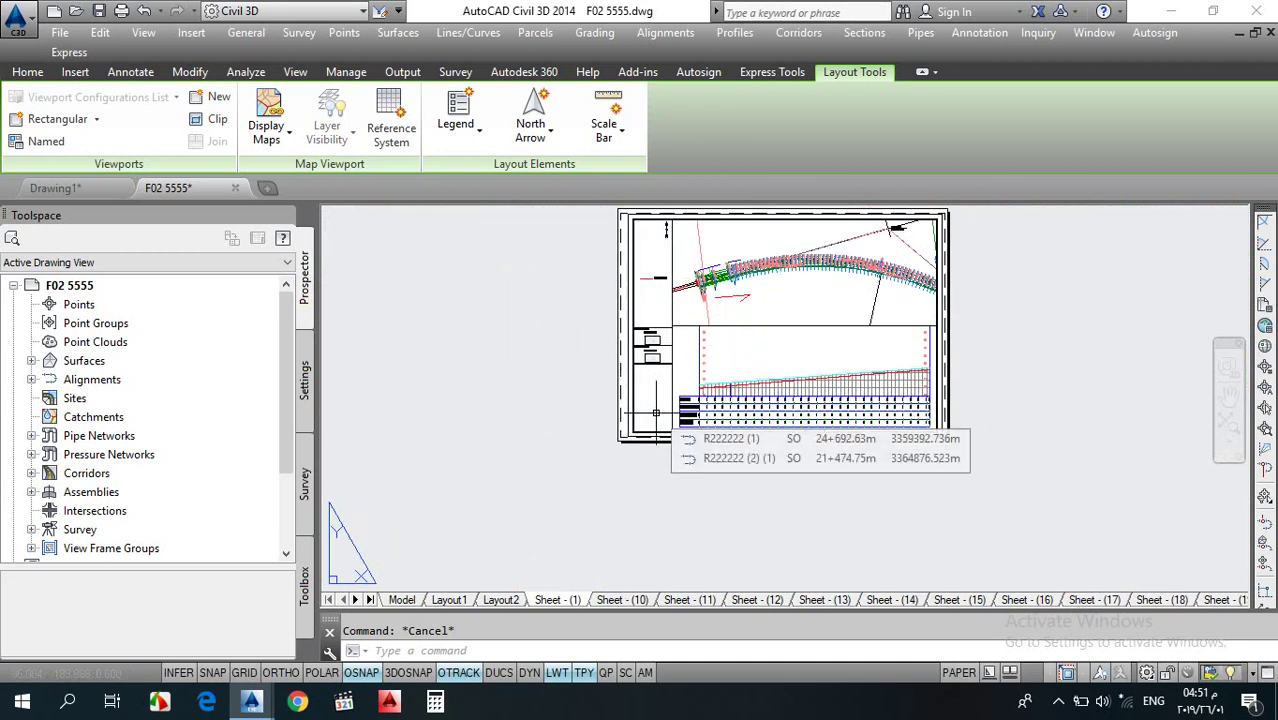
{"action": "middle_click_drag", "start_coordinate": [643, 328], "coordinate": [656, 390]}
{"action": "scroll", "coordinate": [656, 390], "scroll_direction": "up", "scroll_amount": 2}
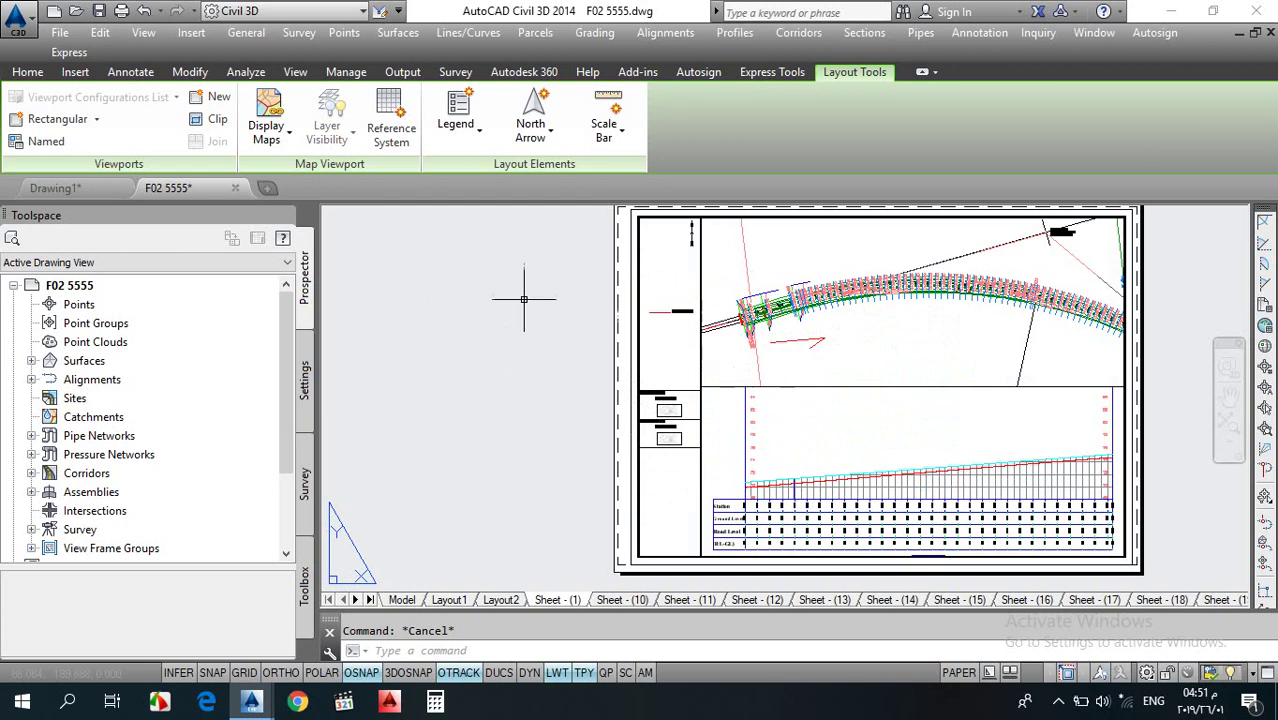
{"action": "key", "text": "ctrl+a"}
{"action": "right_click", "coordinate": [665, 360]}
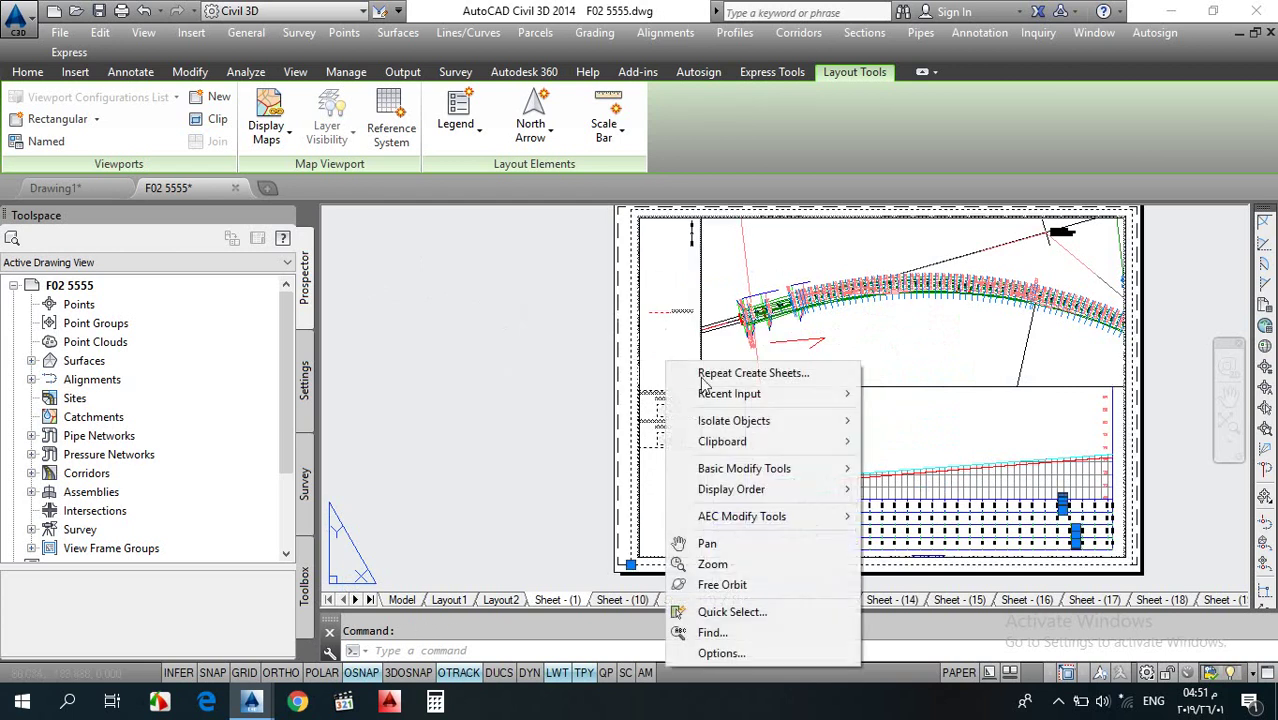
{"action": "key", "text": "Escape"}
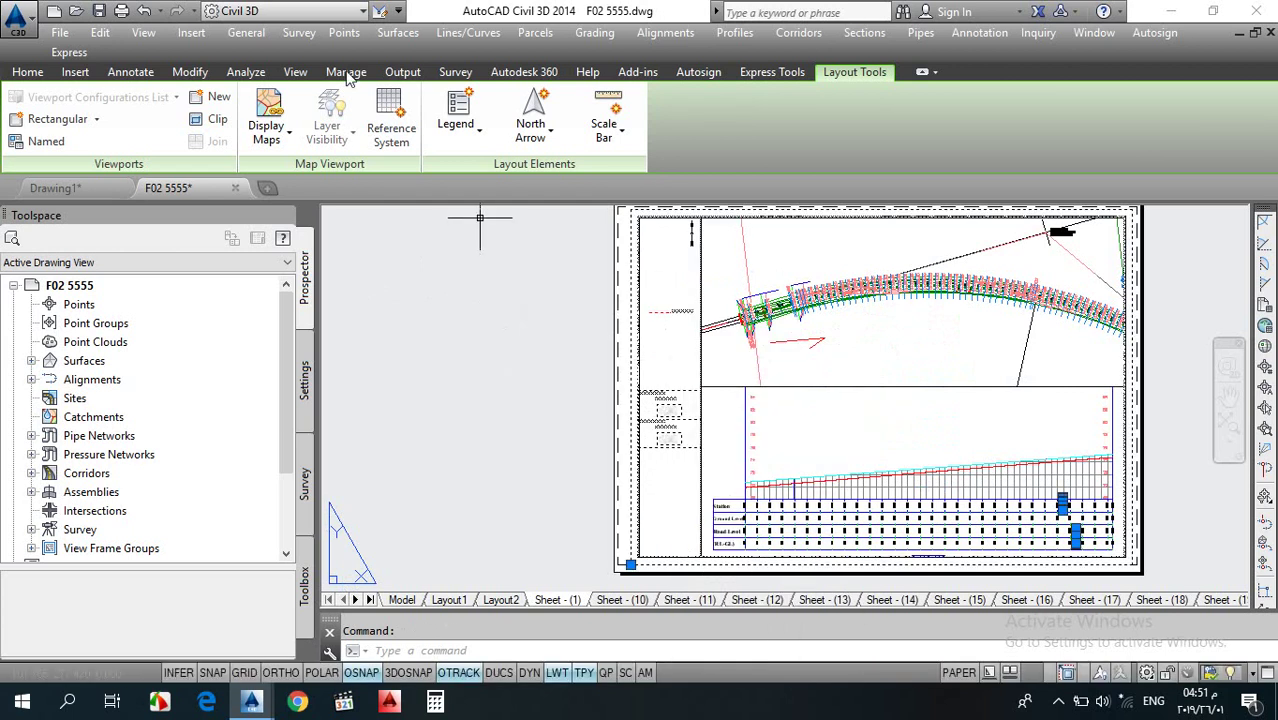
- Switch to the Drafting & Annotation workspace and open the ISO A1 Title Block definition in the block editor
{"action": "left_click", "coordinate": [292, 11]}
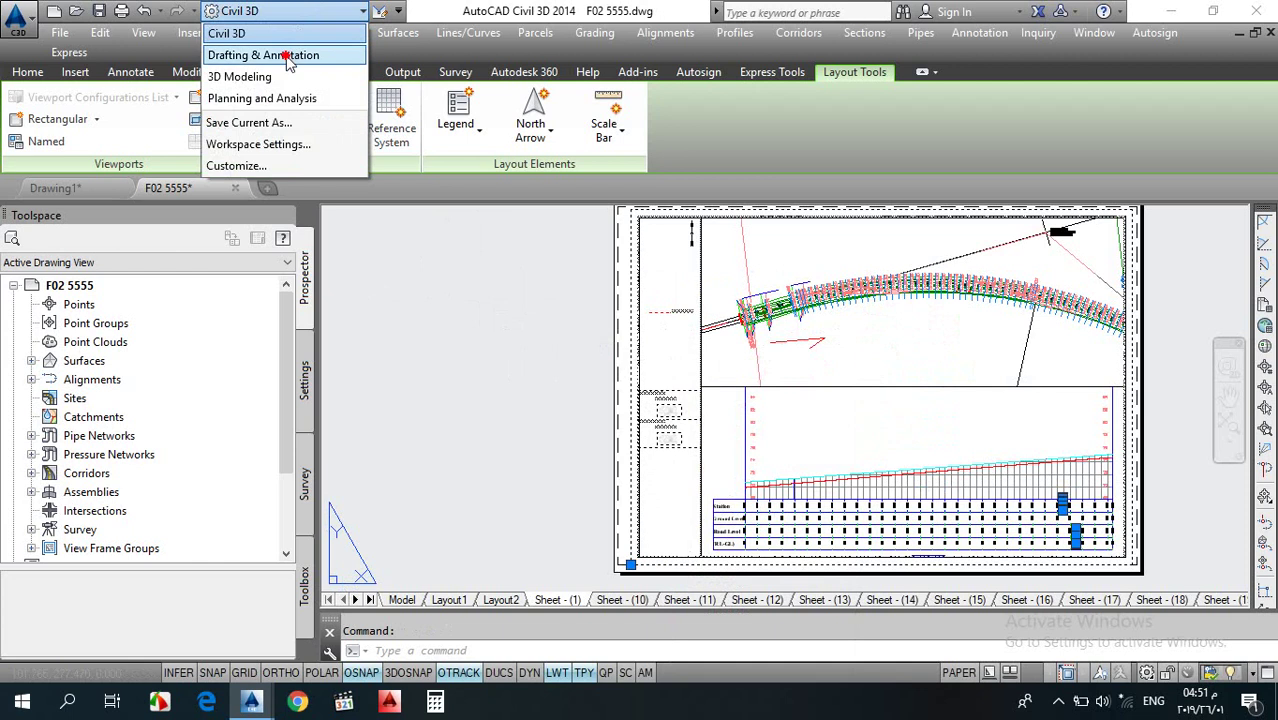
{"action": "left_click", "coordinate": [290, 55]}
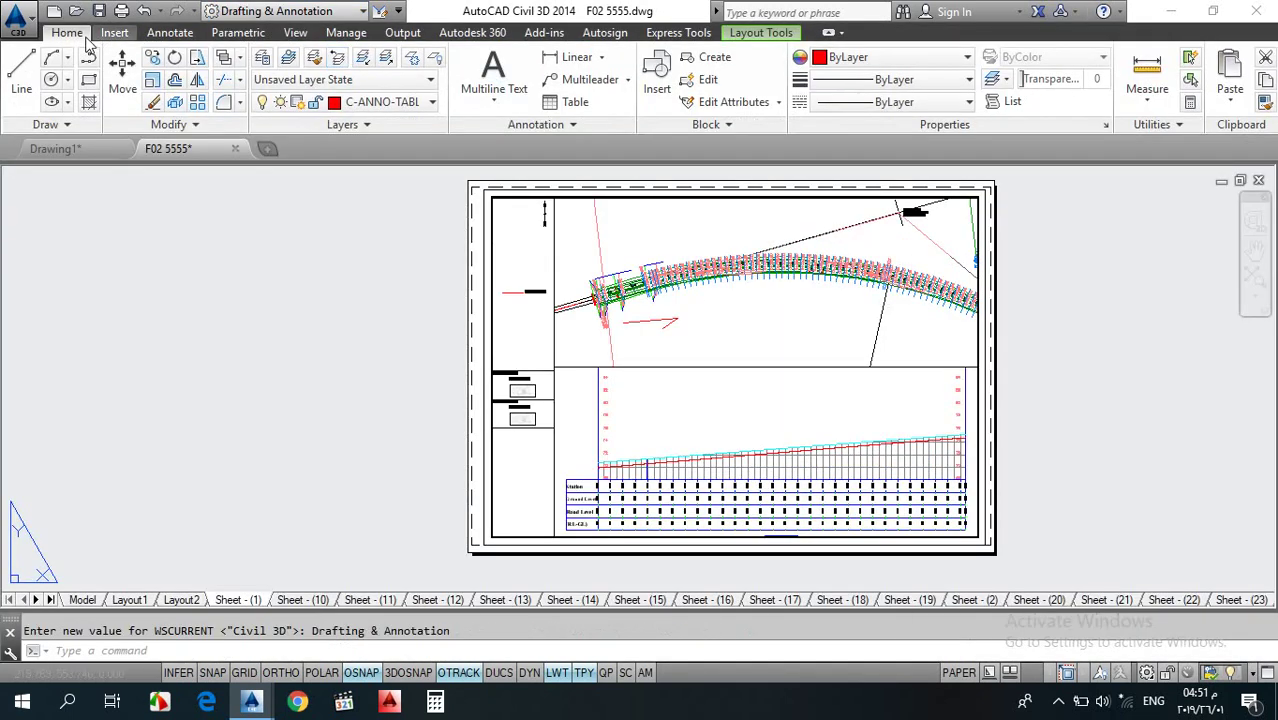
{"action": "left_click", "coordinate": [705, 80]}
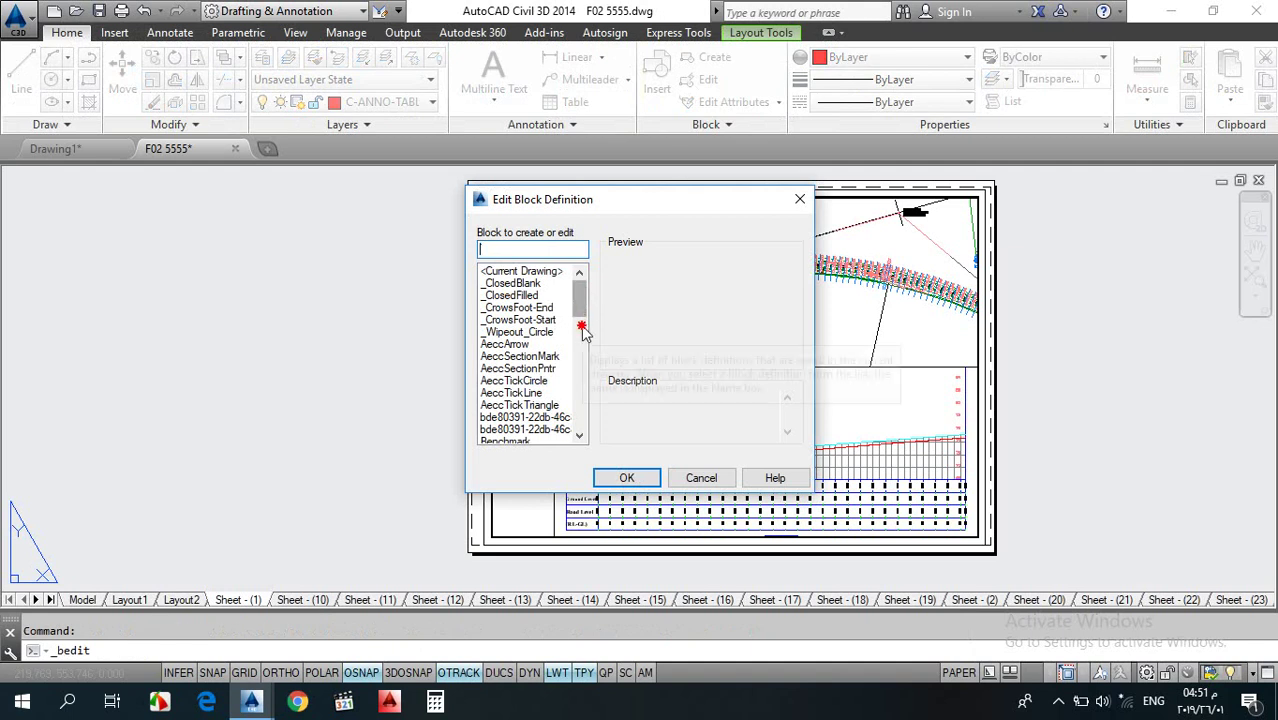
{"action": "mouse_move", "coordinate": [581, 300]}
{"action": "left_mouse_down"}
{"action": "mouse_move", "coordinate": [590, 427]}
{"action": "mouse_move", "coordinate": [573, 300]}
{"action": "left_mouse_up"}
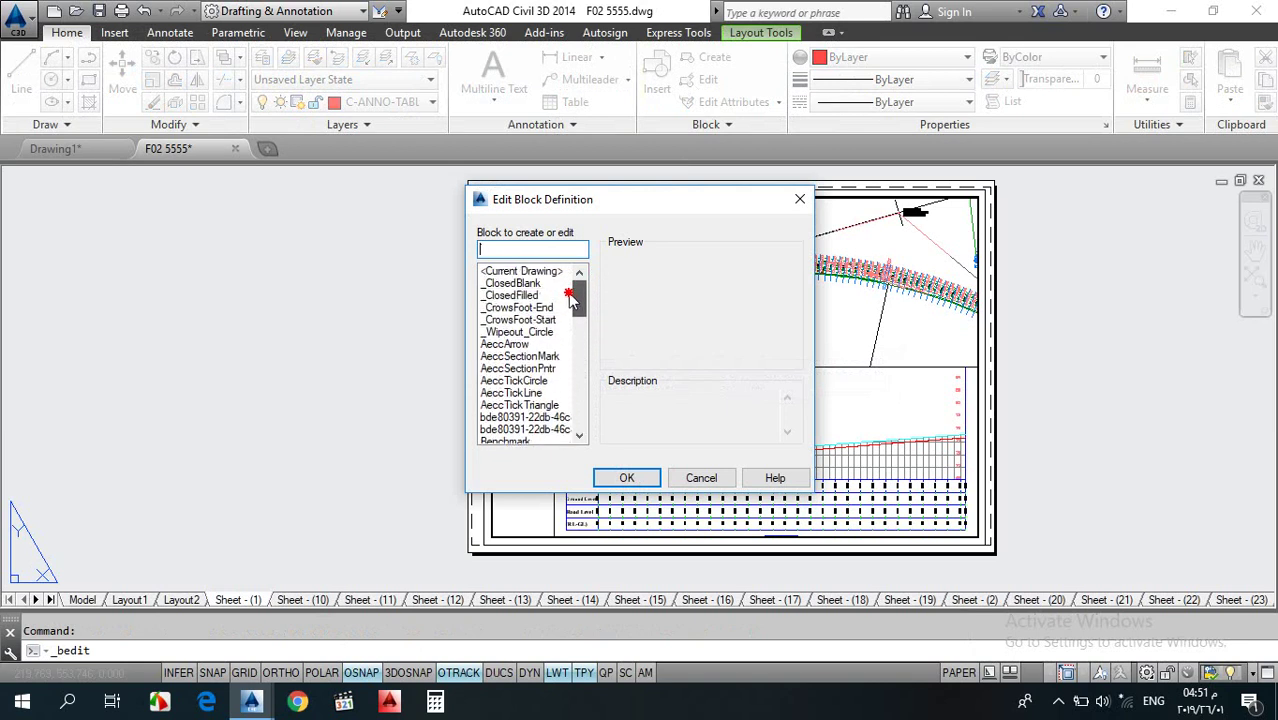
{"action": "left_click", "coordinate": [508, 295]}
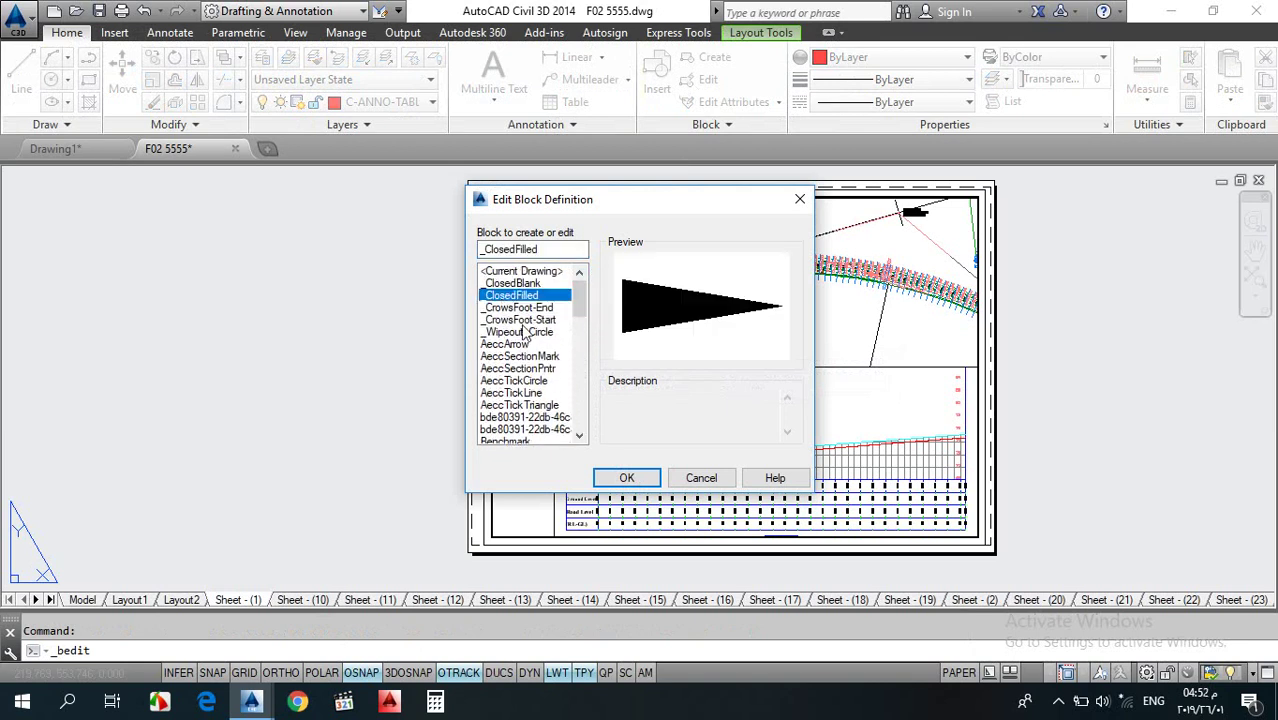
{"action": "scroll", "coordinate": [540, 340], "scroll_direction": "down", "scroll_amount": 2}
{"action": "left_click", "coordinate": [505, 356]}
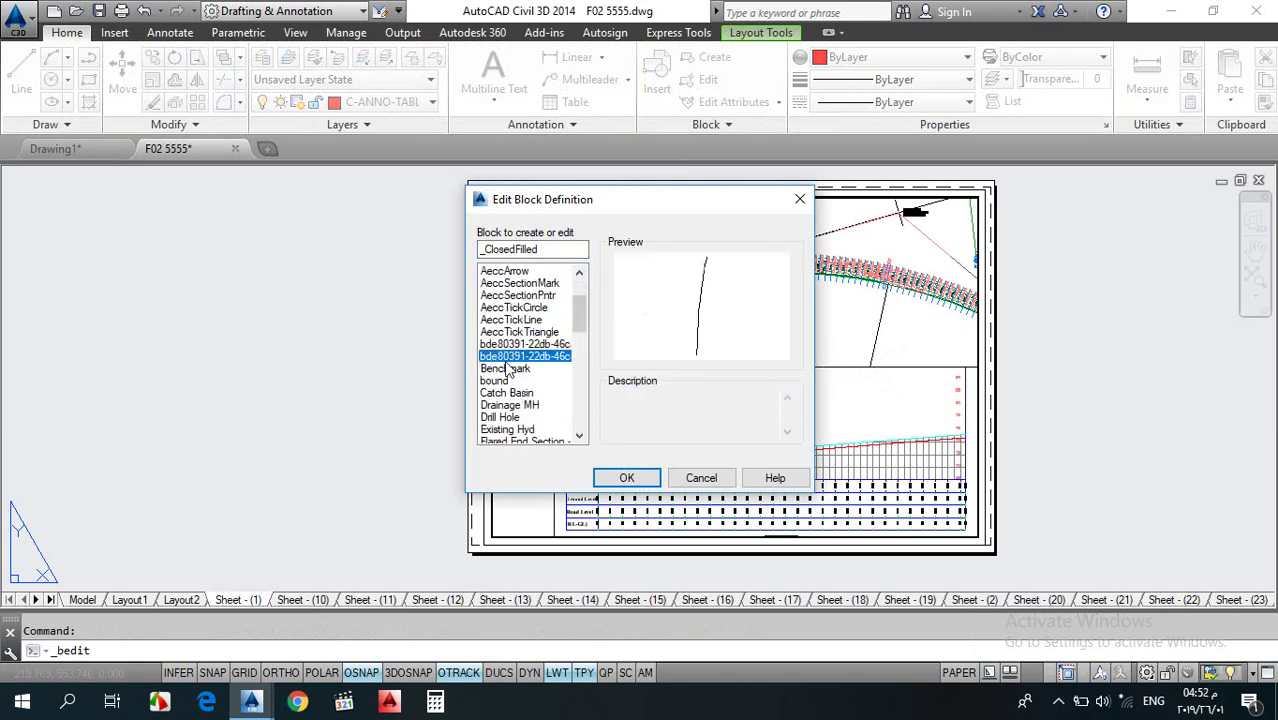
{"action": "left_click_drag", "start_coordinate": [578, 308], "coordinate": [575, 352]}
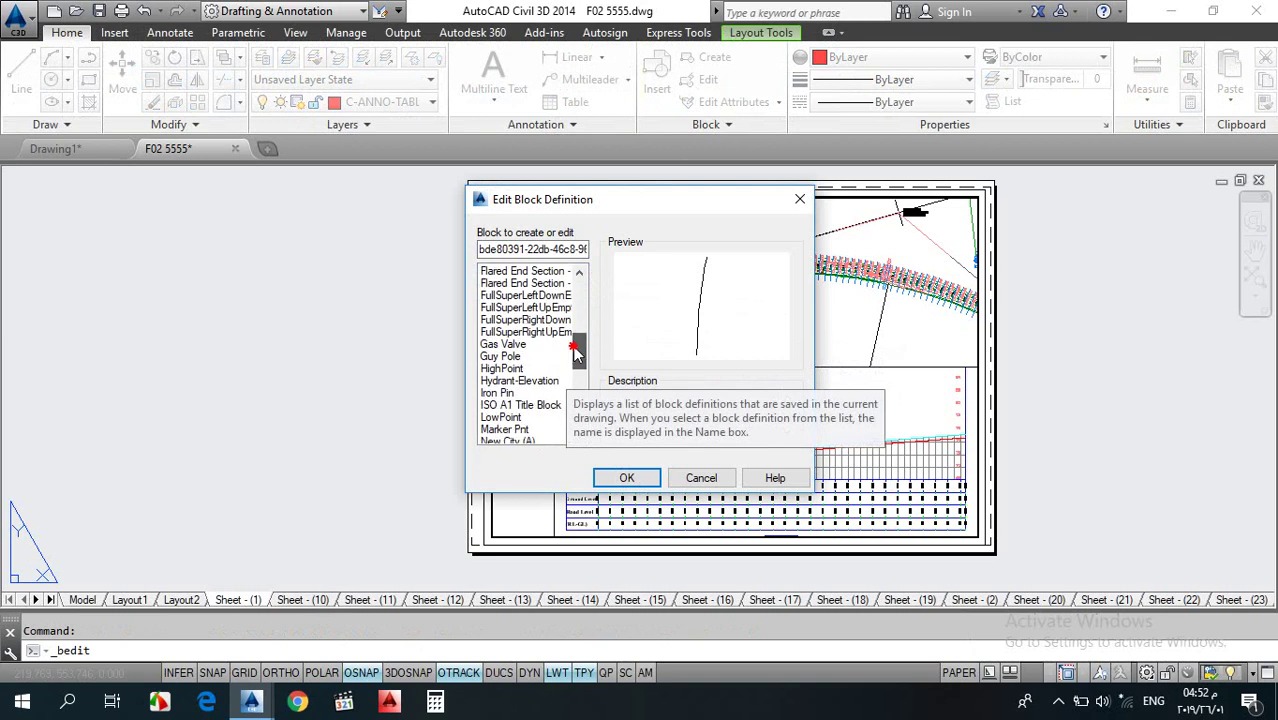
{"action": "left_click", "coordinate": [538, 405]}
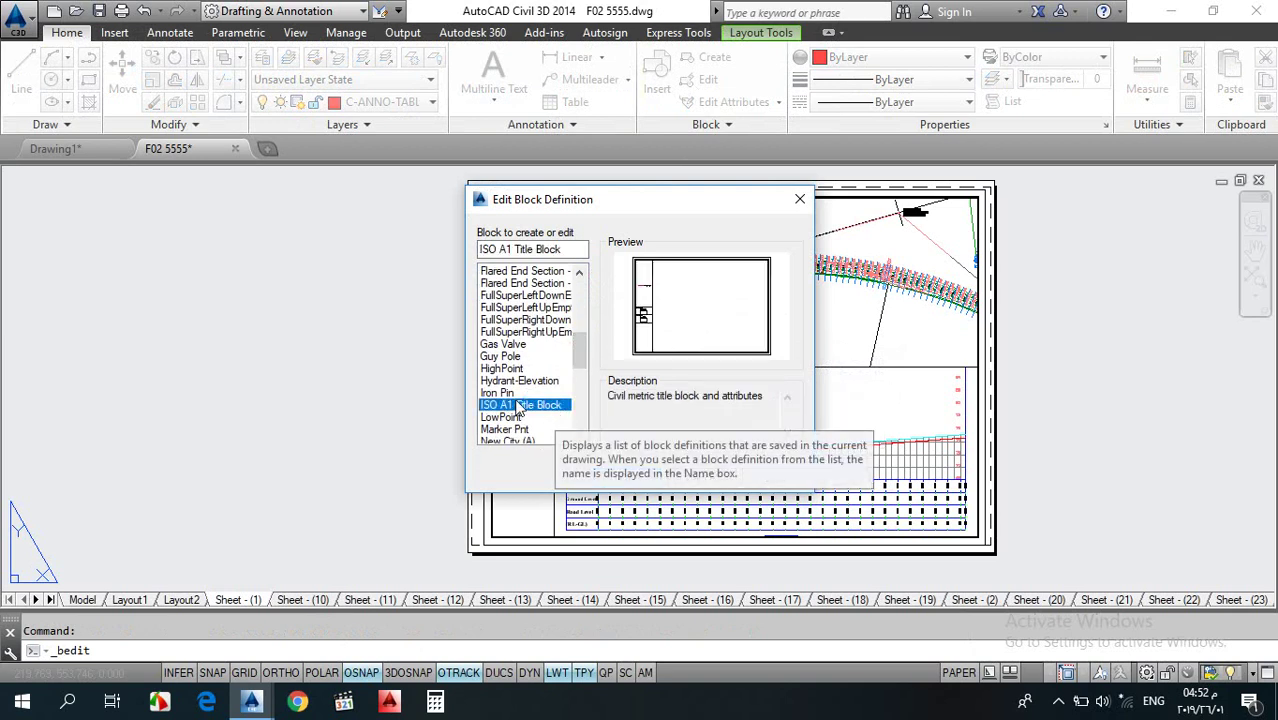
{"action": "left_click", "coordinate": [632, 475]}
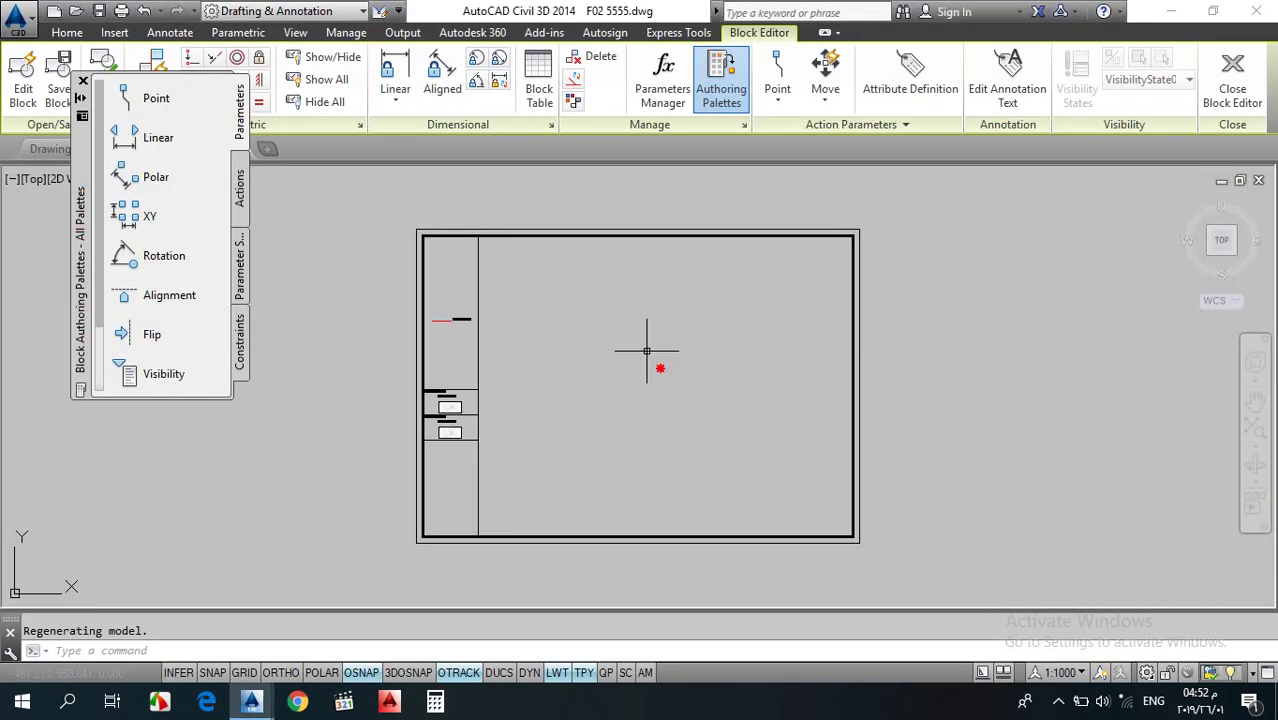
- Clear the selection and close the Block Authoring Palettes to free the editing area
{"action": "left_click", "coordinate": [613, 370]}
{"action": "key", "text": "Escape"}
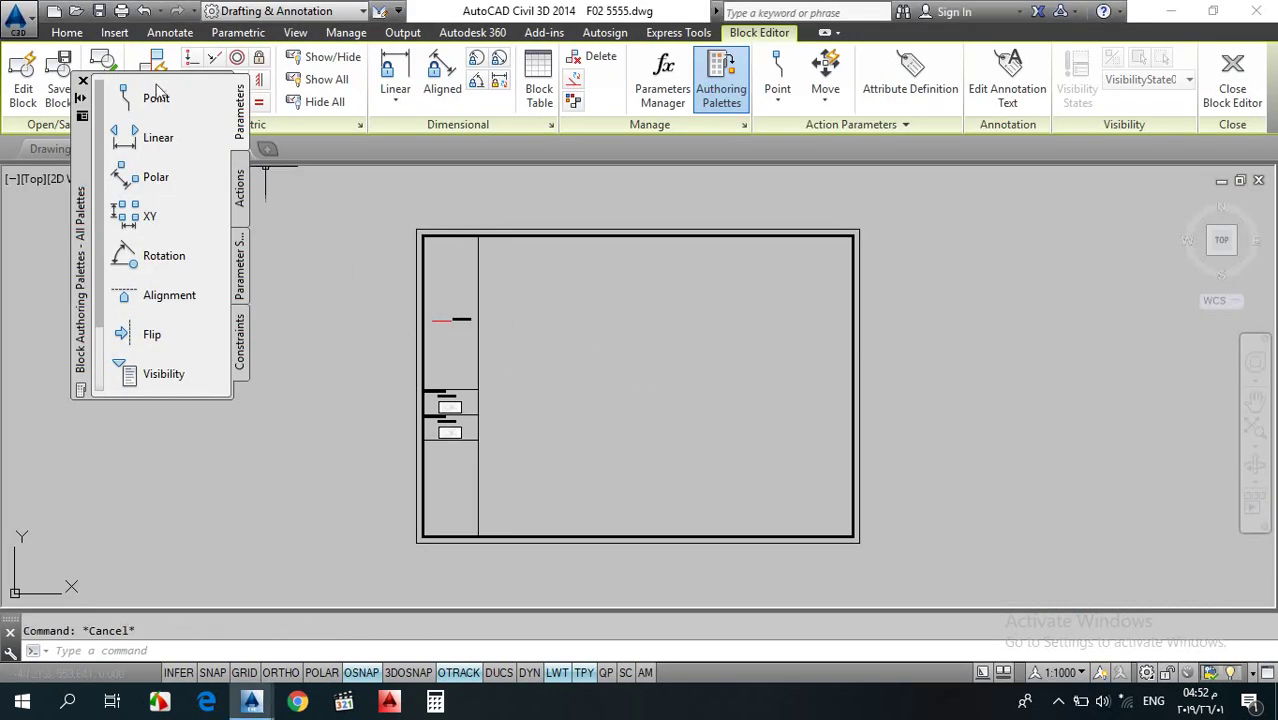
{"action": "left_click", "coordinate": [83, 81]}
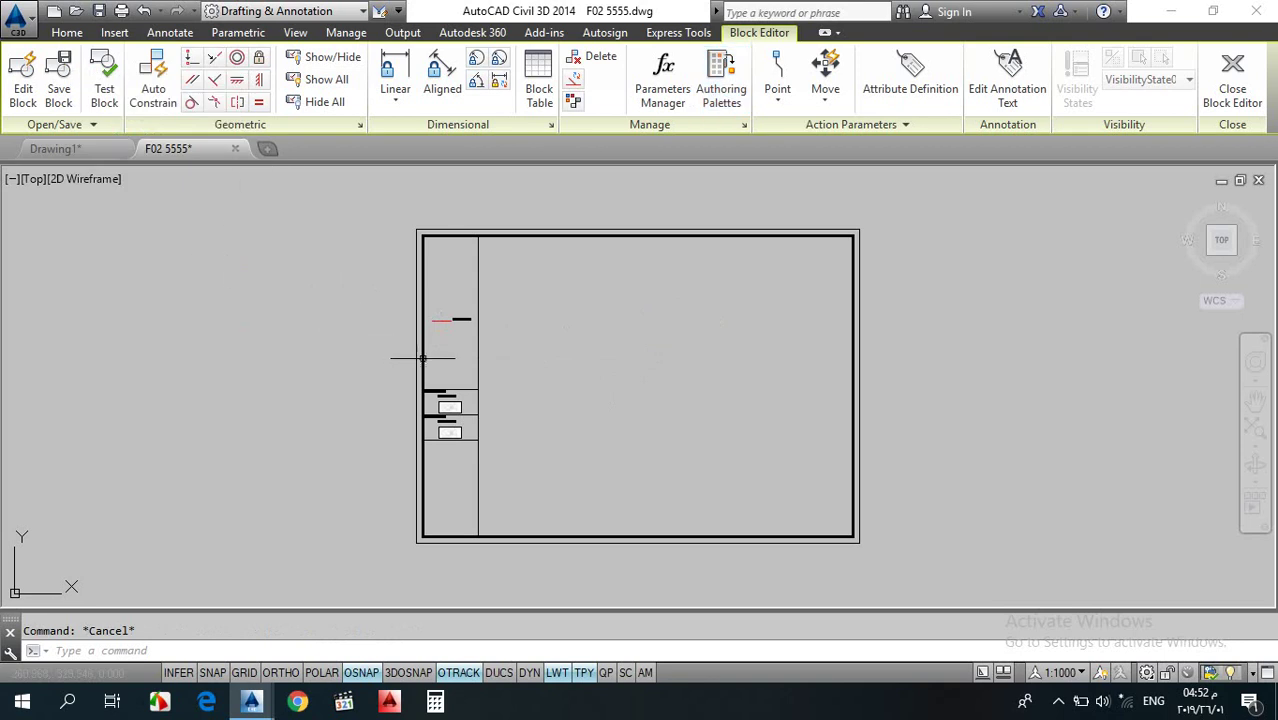
- Copy the lowest cell's PROJECT NAME heading, Freeway Design text and dividing line directly below to form a new title block cell
{"action": "scroll", "coordinate": [505, 443], "scroll_direction": "up", "scroll_amount": 8}
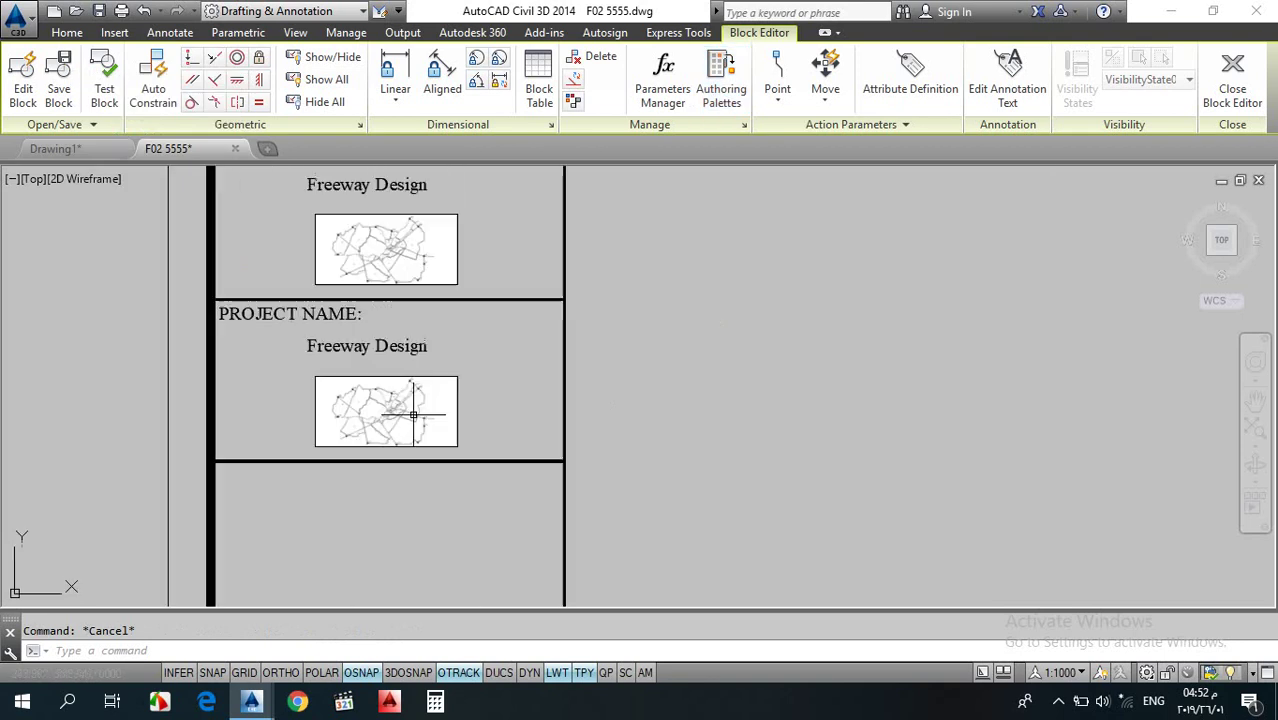
{"action": "type", "text": "ct "}
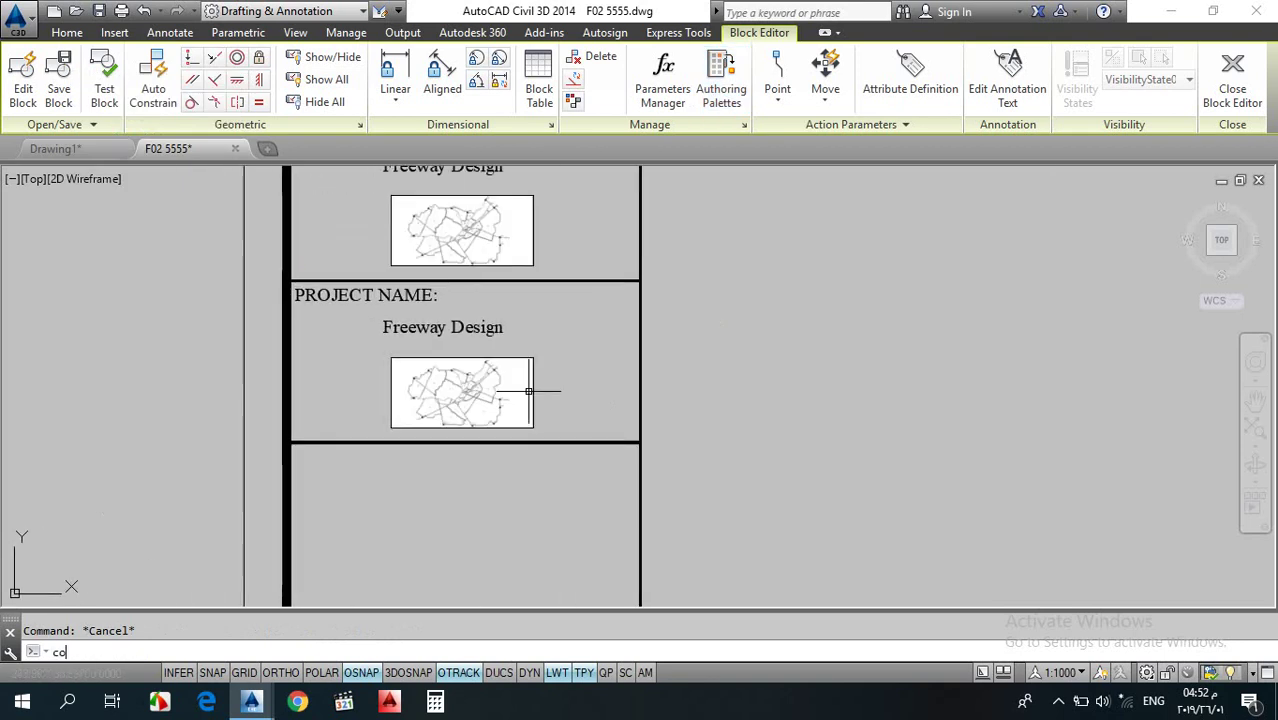
{"action": "type", "text": "o"}
{"action": "key", "text": "Return"}
{"action": "left_click", "coordinate": [484, 290]}
{"action": "left_click", "coordinate": [355, 334]}
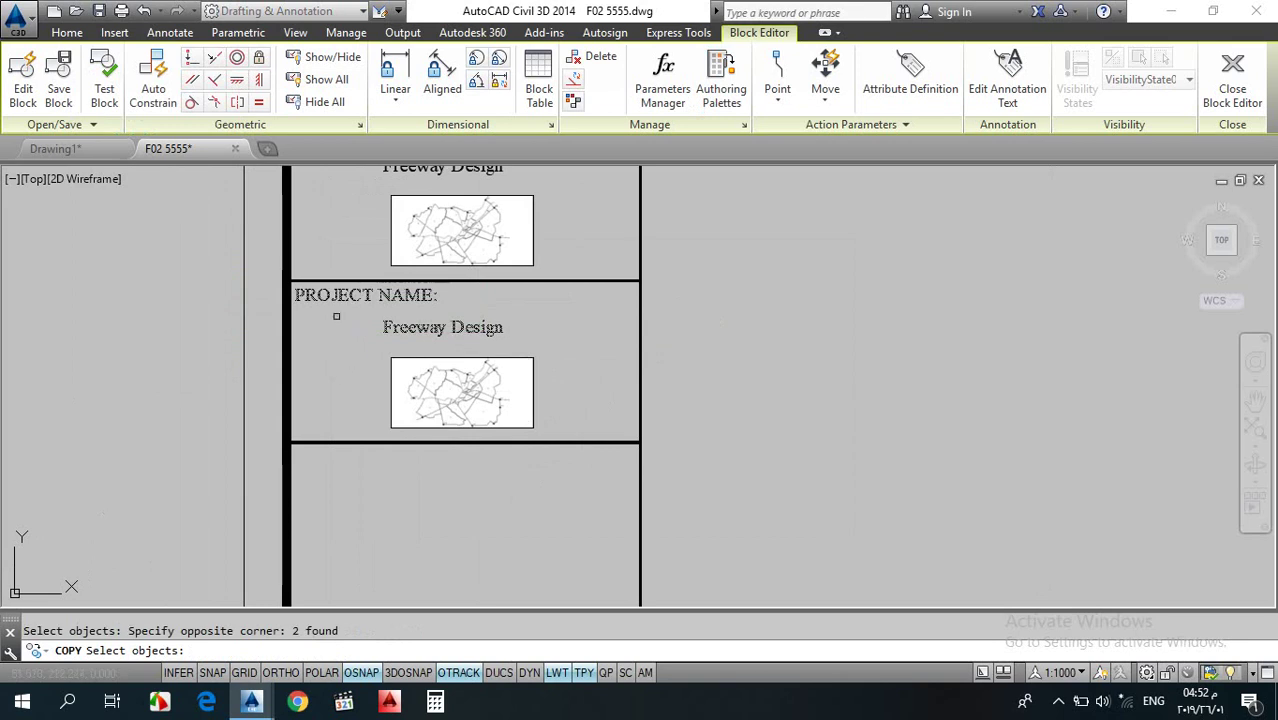
{"action": "left_click", "coordinate": [380, 415]}
{"action": "left_click", "coordinate": [325, 480]}
{"action": "key", "text": "Return"}
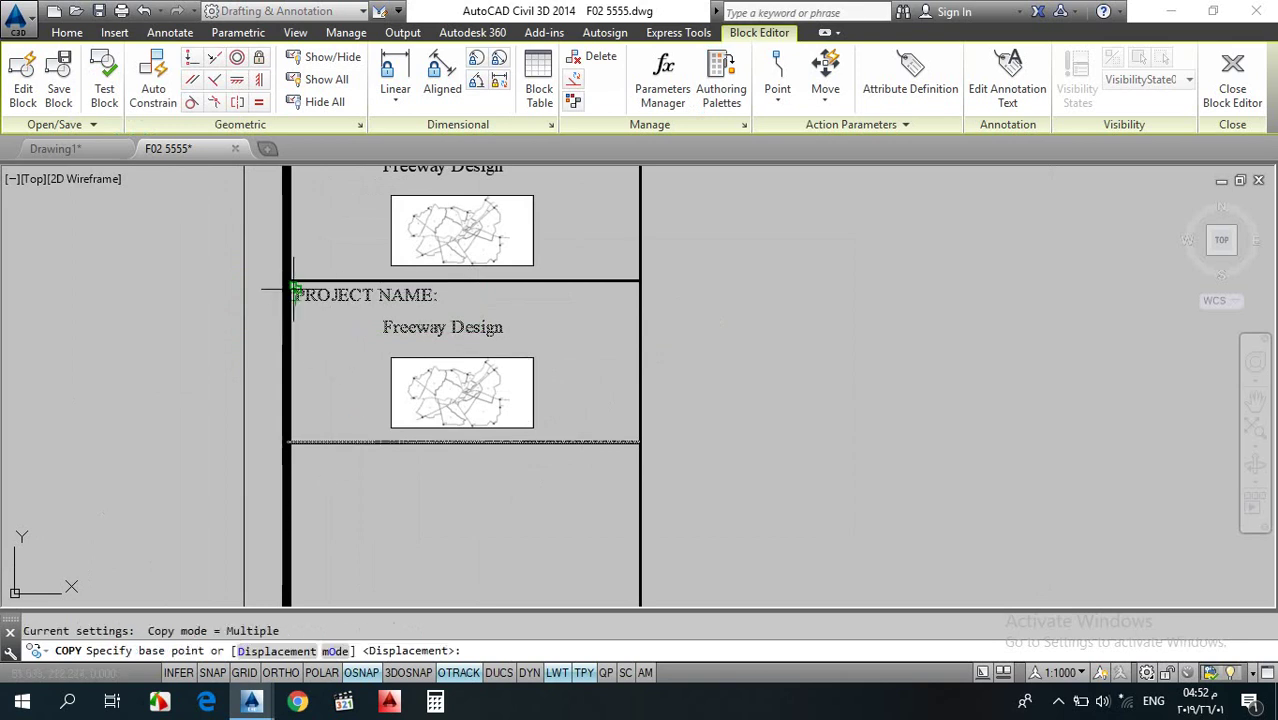
{"action": "left_click", "coordinate": [286, 282]}
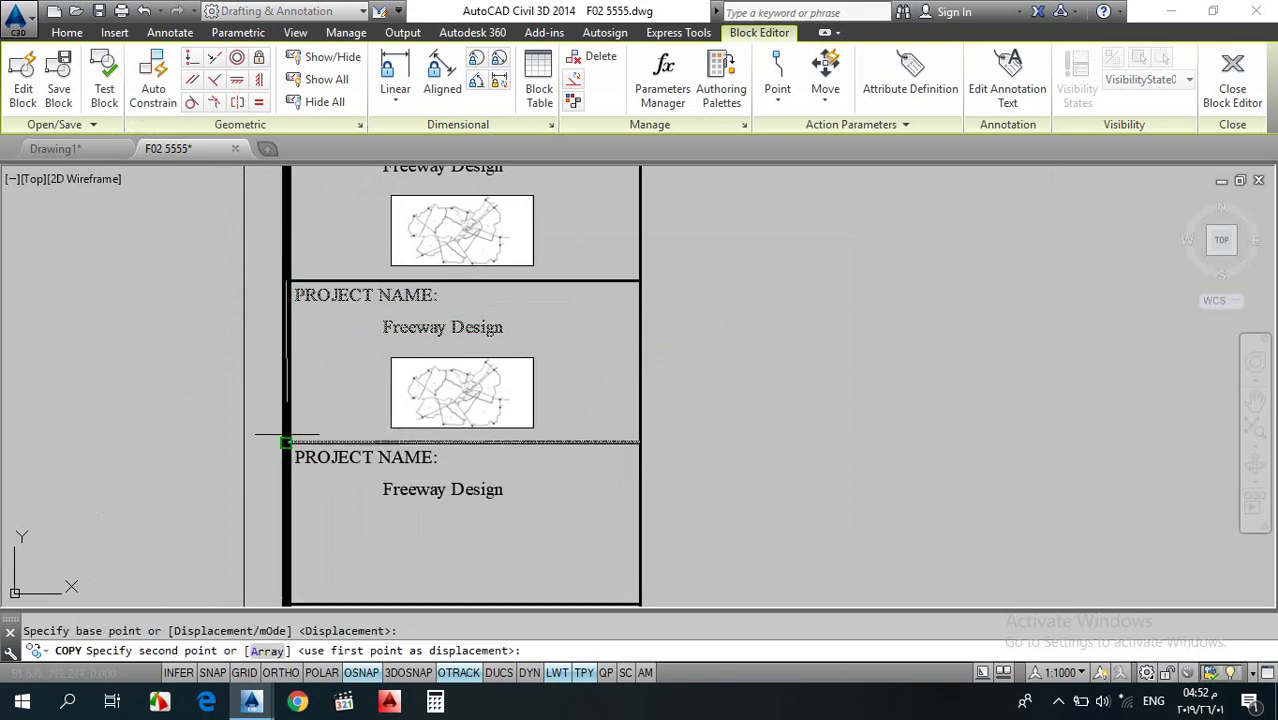
{"action": "left_click", "coordinate": [286, 443]}
{"action": "key", "text": "Escape"}
- Replace the copied Freeway Design text in the new lowest cell with a person's first name as sample text
{"action": "left_click", "coordinate": [401, 495]}
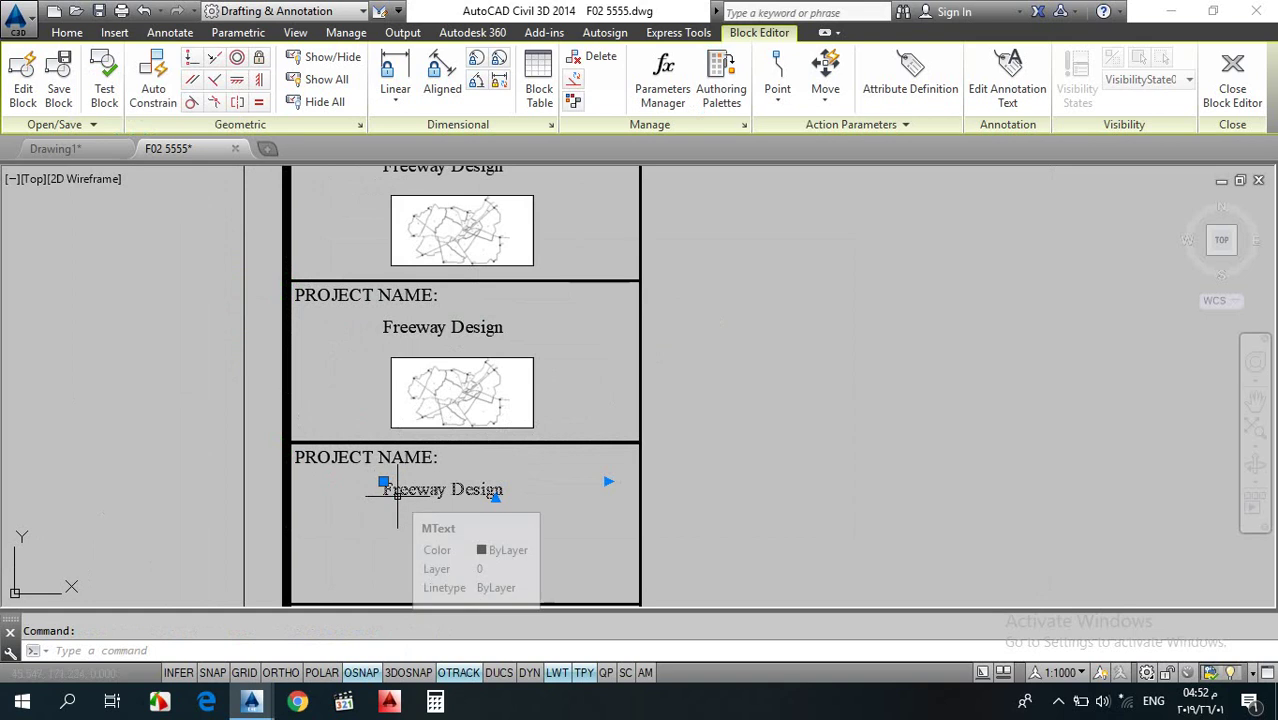
{"action": "type", "text": "mo"}
{"action": "key", "text": "Return"}
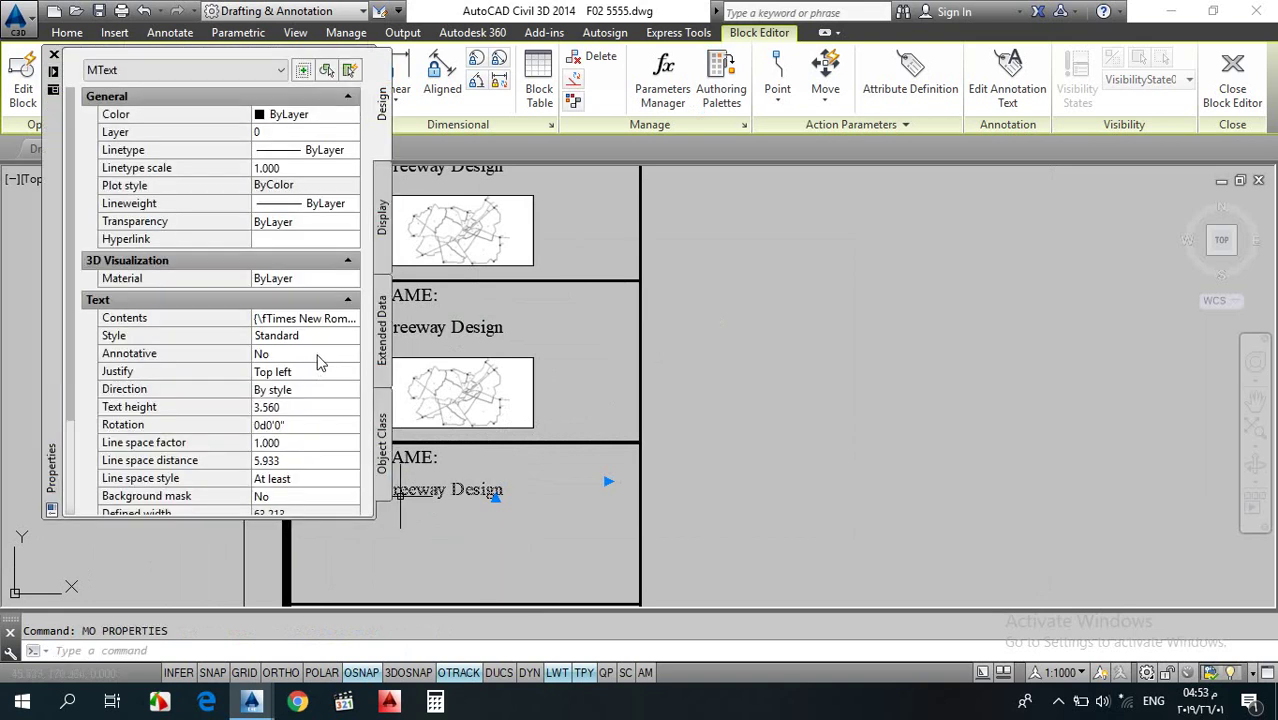
{"action": "left_click", "coordinate": [335, 320]}
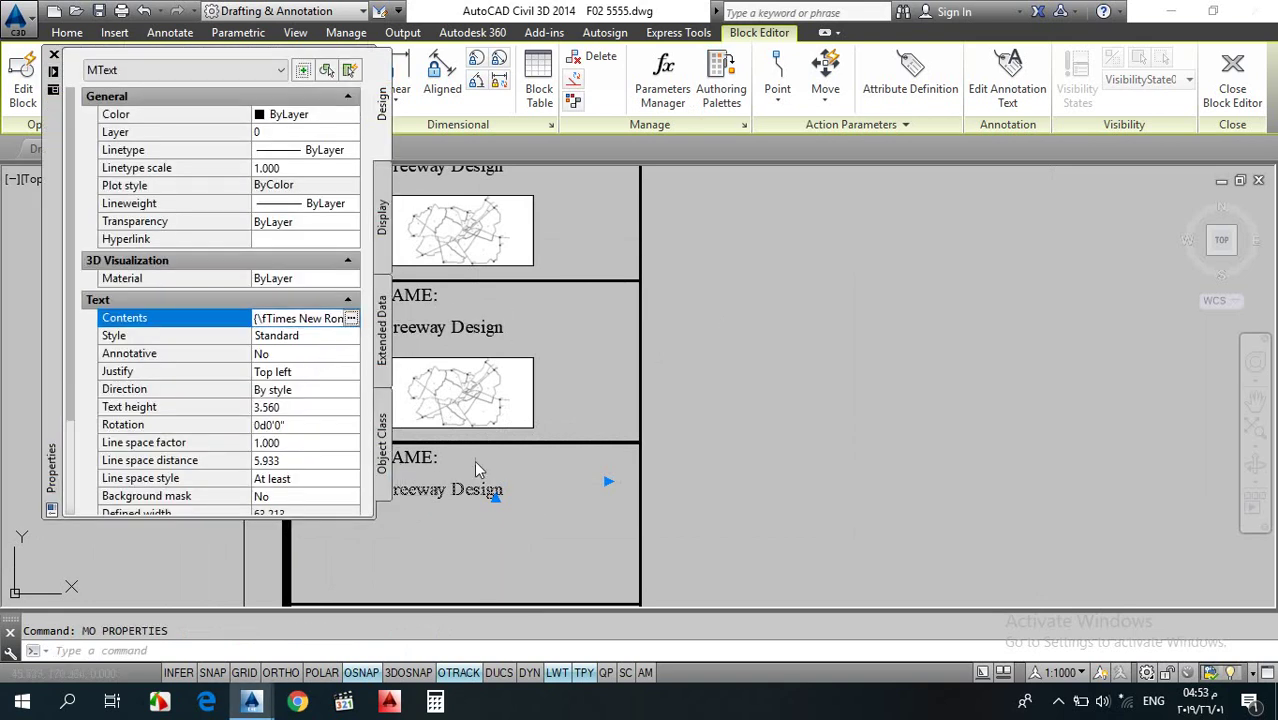
{"action": "double_click", "coordinate": [457, 493]}
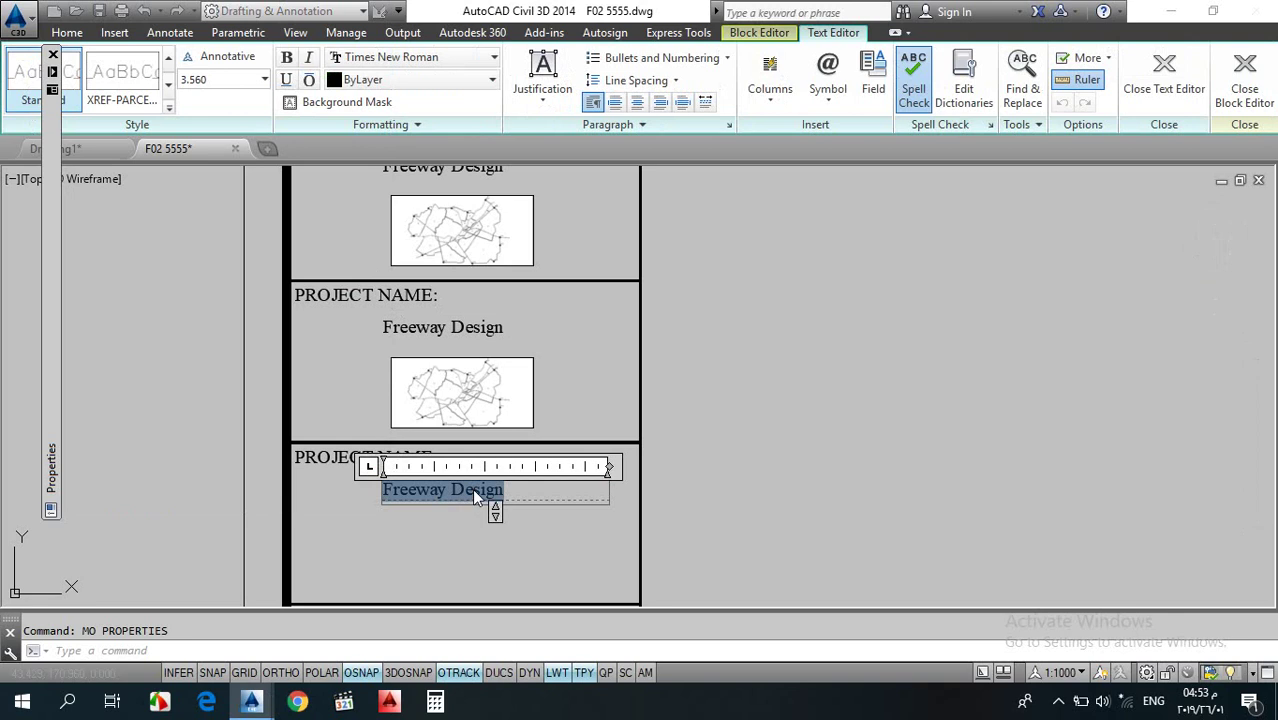
{"action": "type", "text": "Ab"}
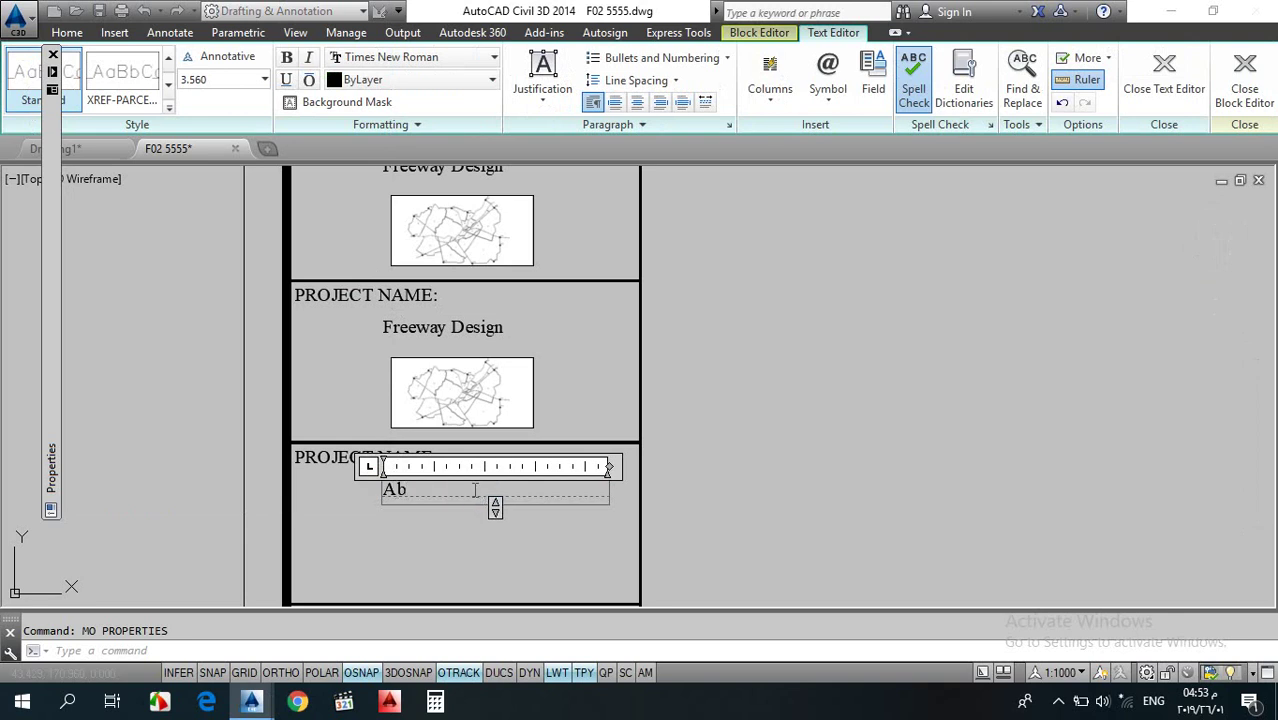
{"action": "type", "text": "doooooooooooooooo"}
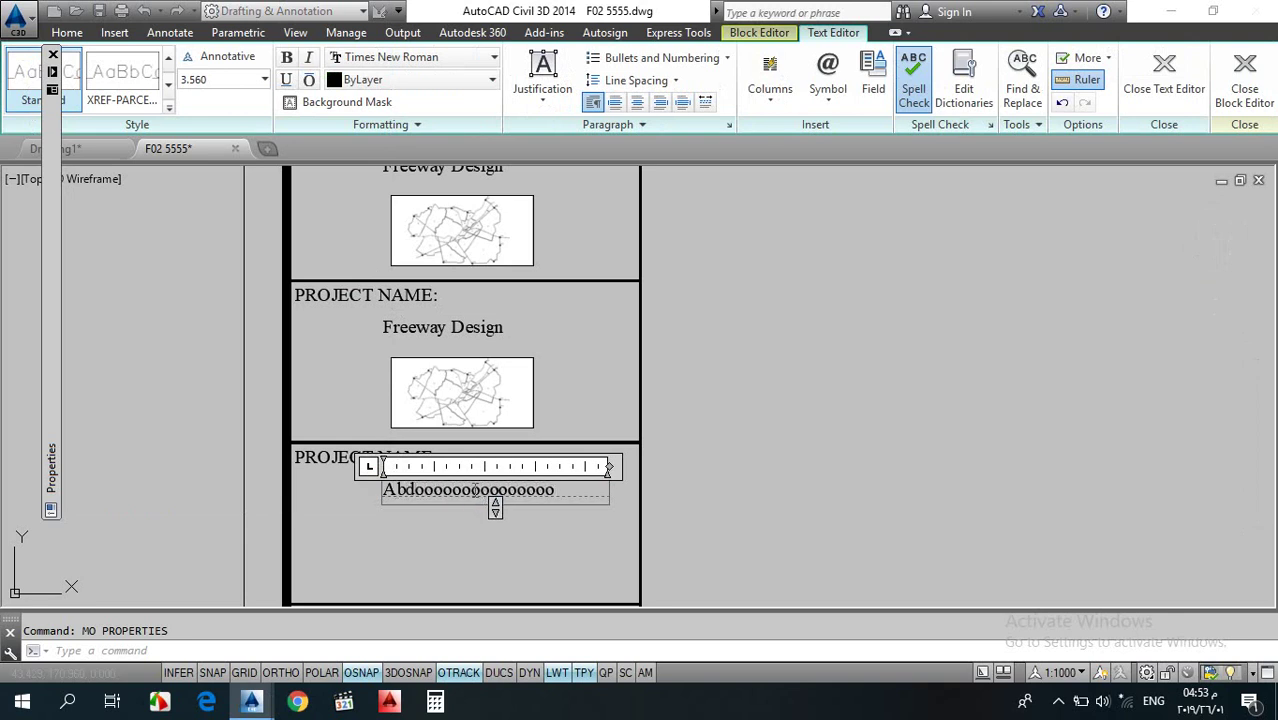
{"action": "left_click", "coordinate": [656, 377]}
- Clear the selection and close the block editor, saving the changes to ISO A1 Title Block
{"action": "scroll", "coordinate": [942, 220], "scroll_direction": "down", "scroll_amount": 5}
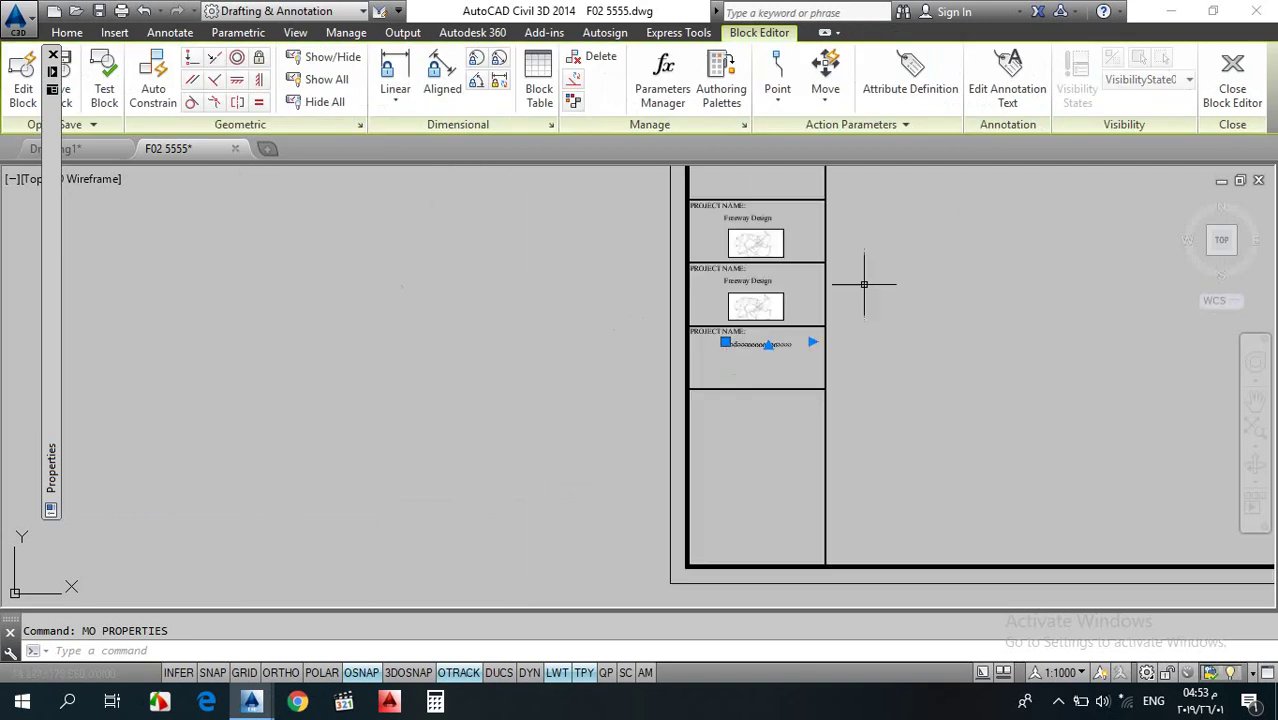
{"action": "scroll", "coordinate": [722, 334], "scroll_direction": "down", "scroll_amount": 3}
{"action": "middle_click_drag", "start_coordinate": [722, 334], "coordinate": [628, 346]}
{"action": "key", "text": "Escape"}
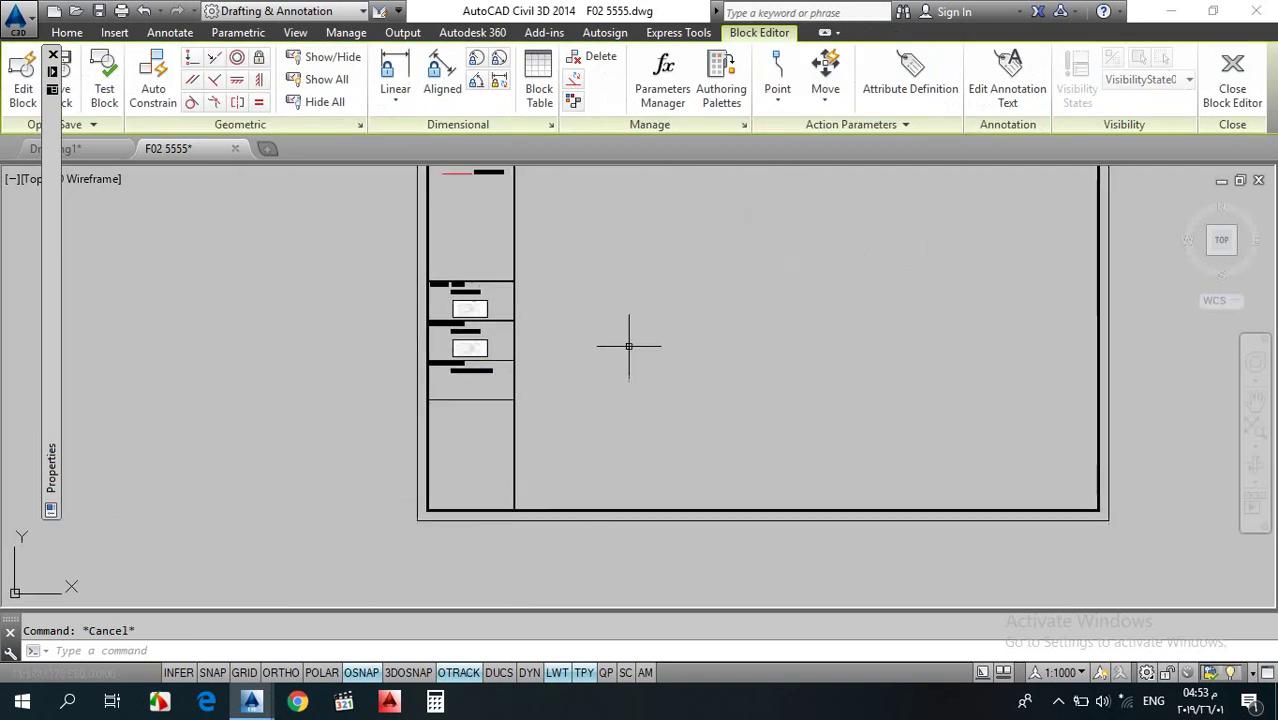
{"action": "left_click", "coordinate": [1225, 107]}
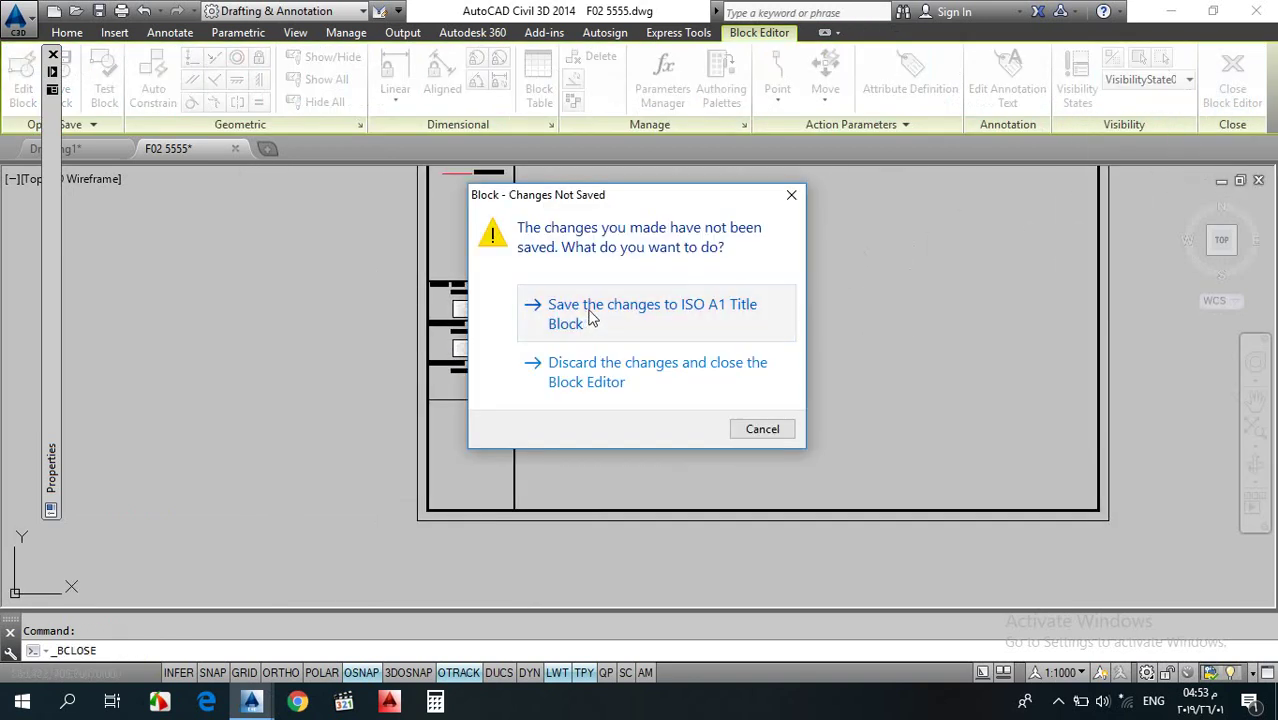
{"action": "left_click", "coordinate": [591, 317]}
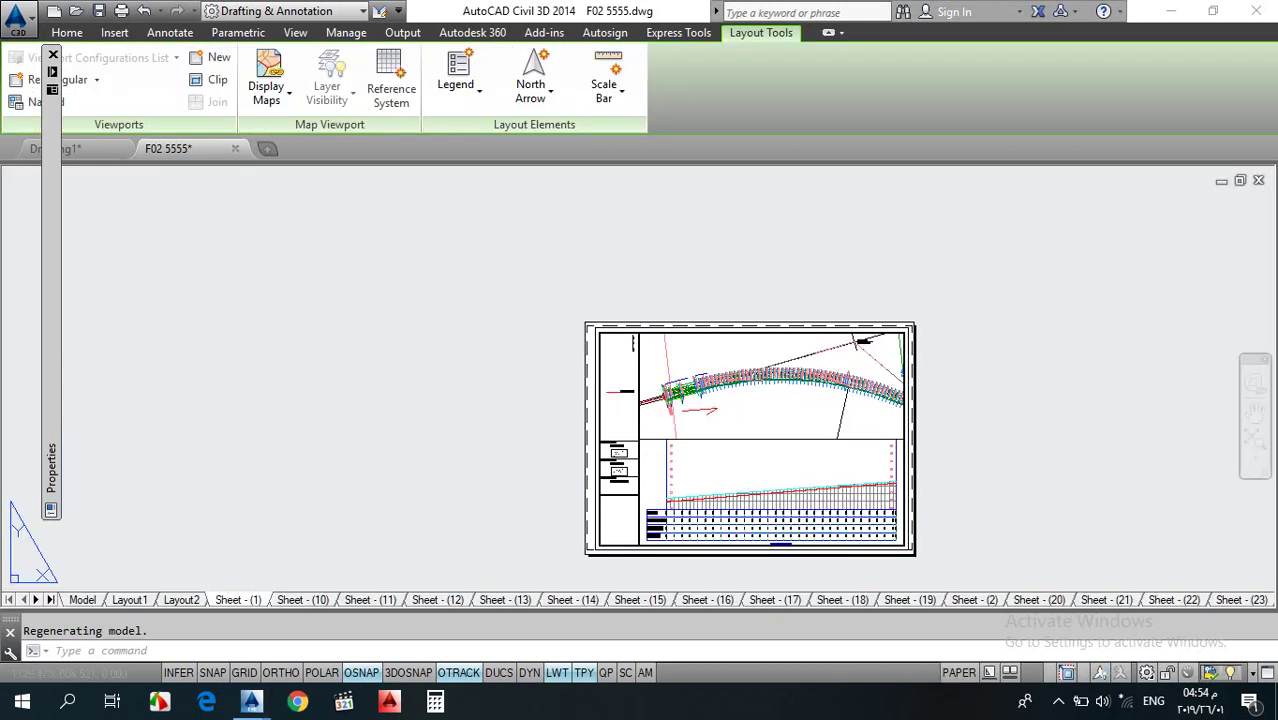
- Check the new PROJECT NAME cell in the title block on Sheet - (1) and close the Properties palette
{"action": "left_click", "coordinate": [482, 393]}
{"action": "scroll", "coordinate": [659, 464], "scroll_direction": "up", "scroll_amount": 5}
{"action": "scroll", "coordinate": [659, 464], "scroll_direction": "up", "scroll_amount": 2}
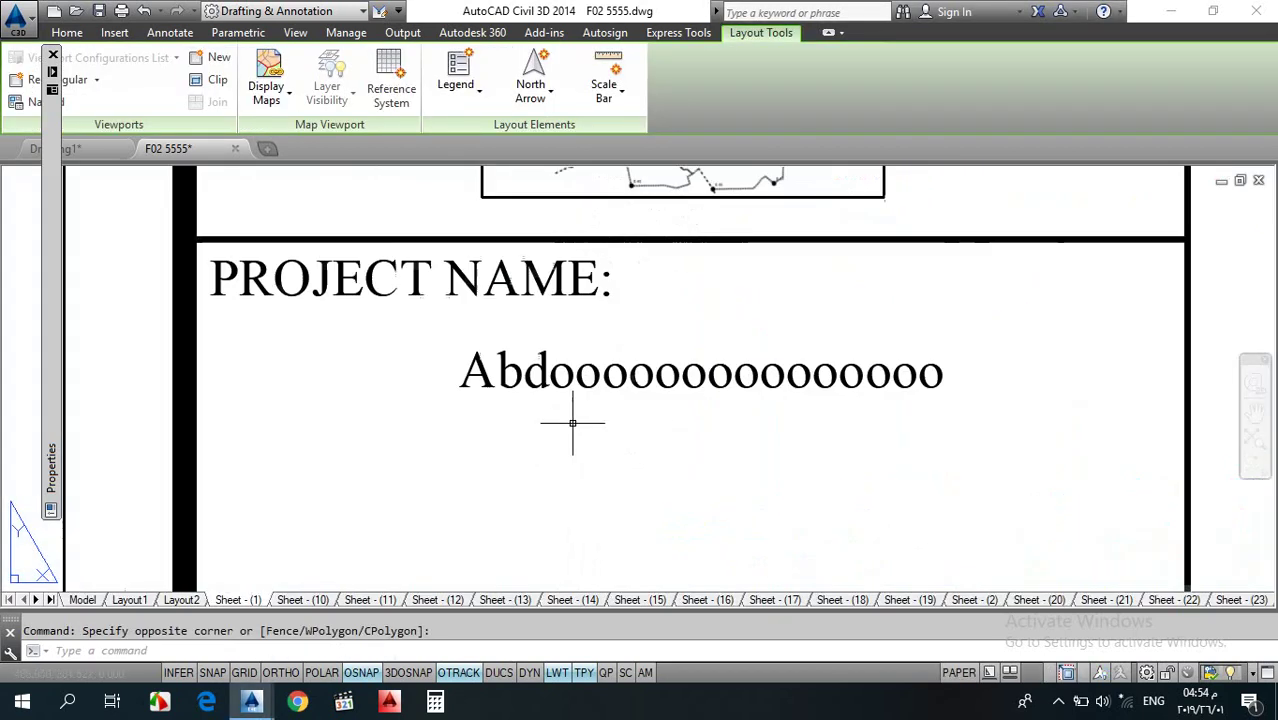
{"action": "scroll", "coordinate": [571, 428], "scroll_direction": "down", "scroll_amount": 3}
{"action": "scroll", "coordinate": [602, 445], "scroll_direction": "down", "scroll_amount": 4}
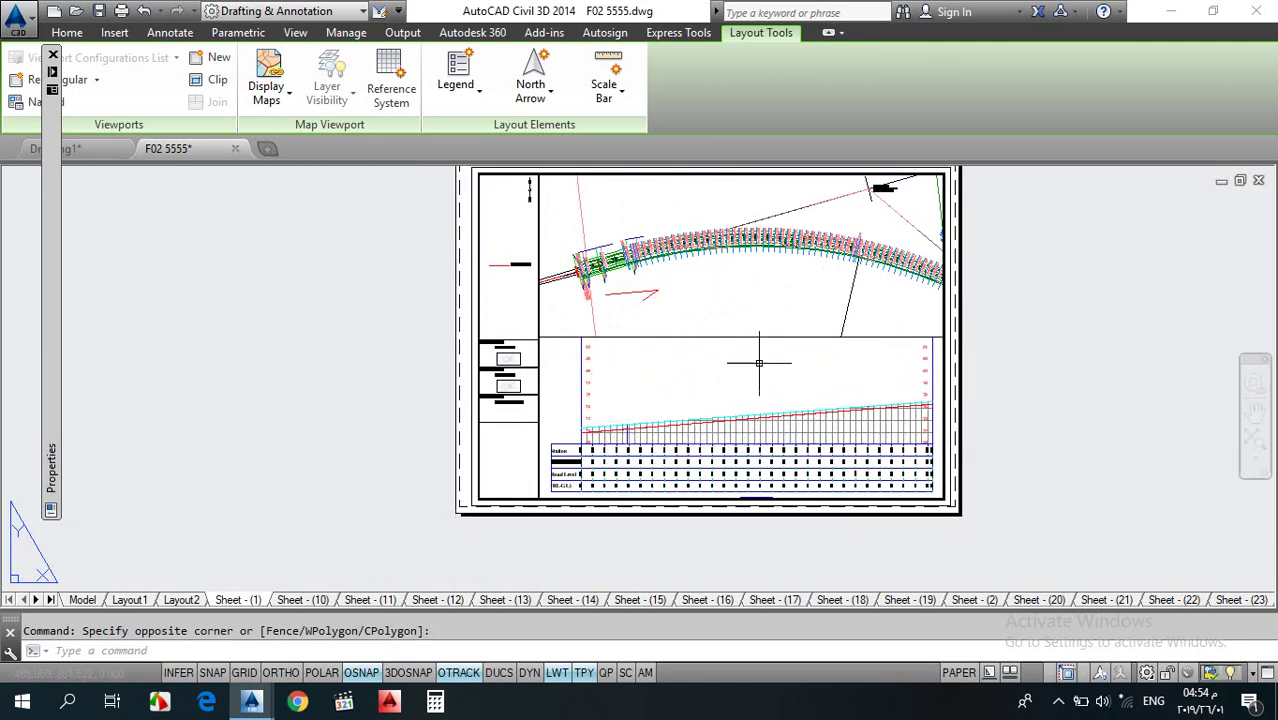
{"action": "mouse_move", "coordinate": [758, 384]}
{"action": "middle_mouse_down"}
{"action": "mouse_move", "coordinate": [740, 398]}
{"action": "mouse_move", "coordinate": [766, 408]}
{"action": "middle_mouse_up"}
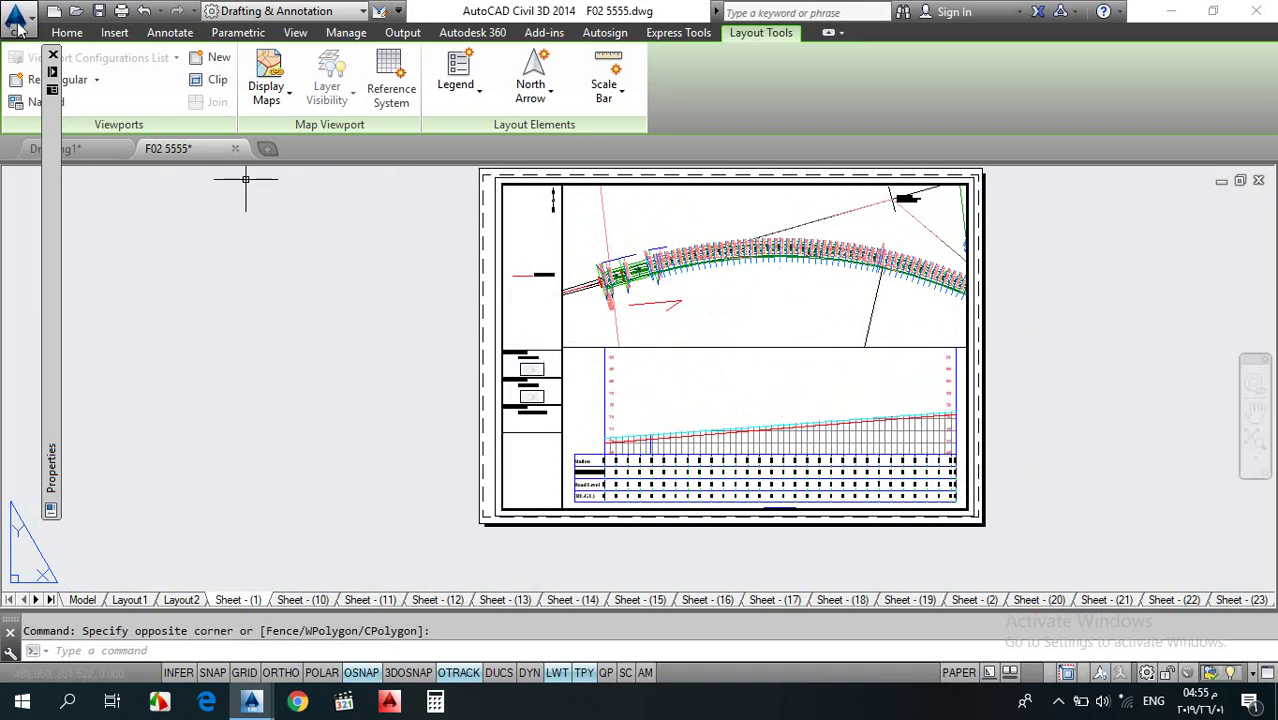
{"action": "key", "text": "ctrl+1"}
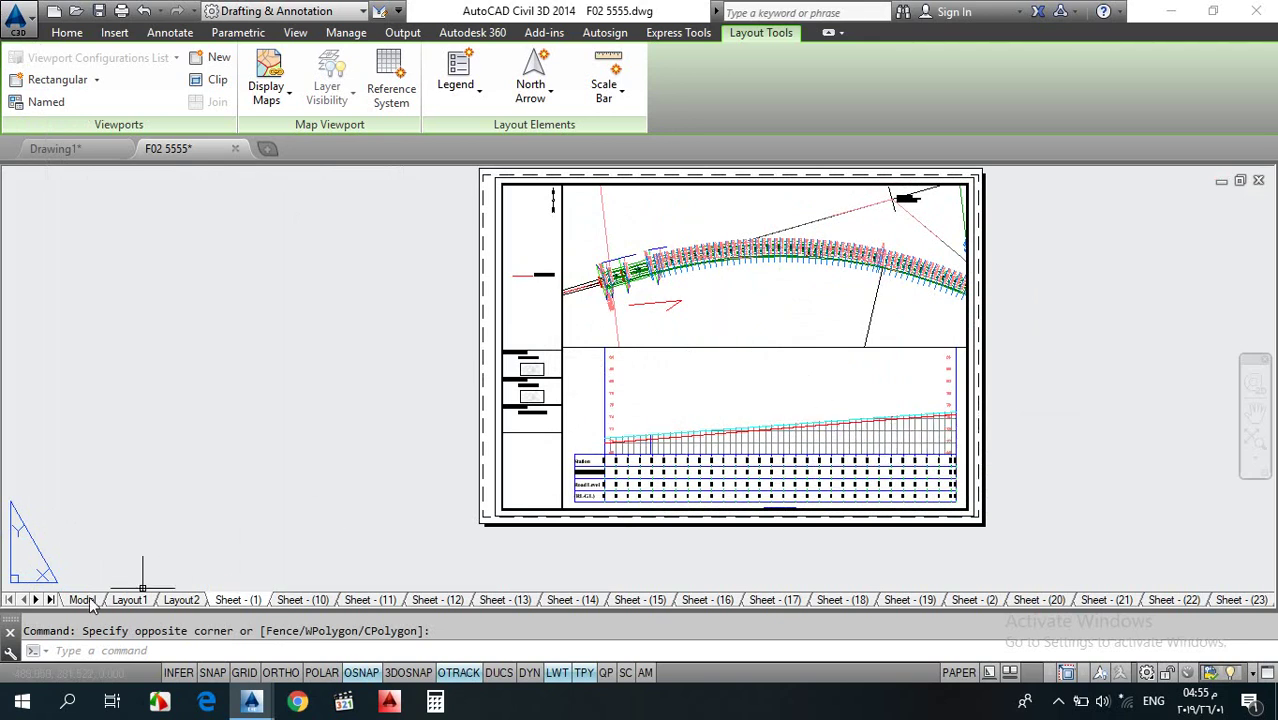
- Examine the plan view on Sheet - (1), inspecting the station labels and offset lines along the curved alignment
{"action": "mouse_move", "coordinate": [90, 601]}
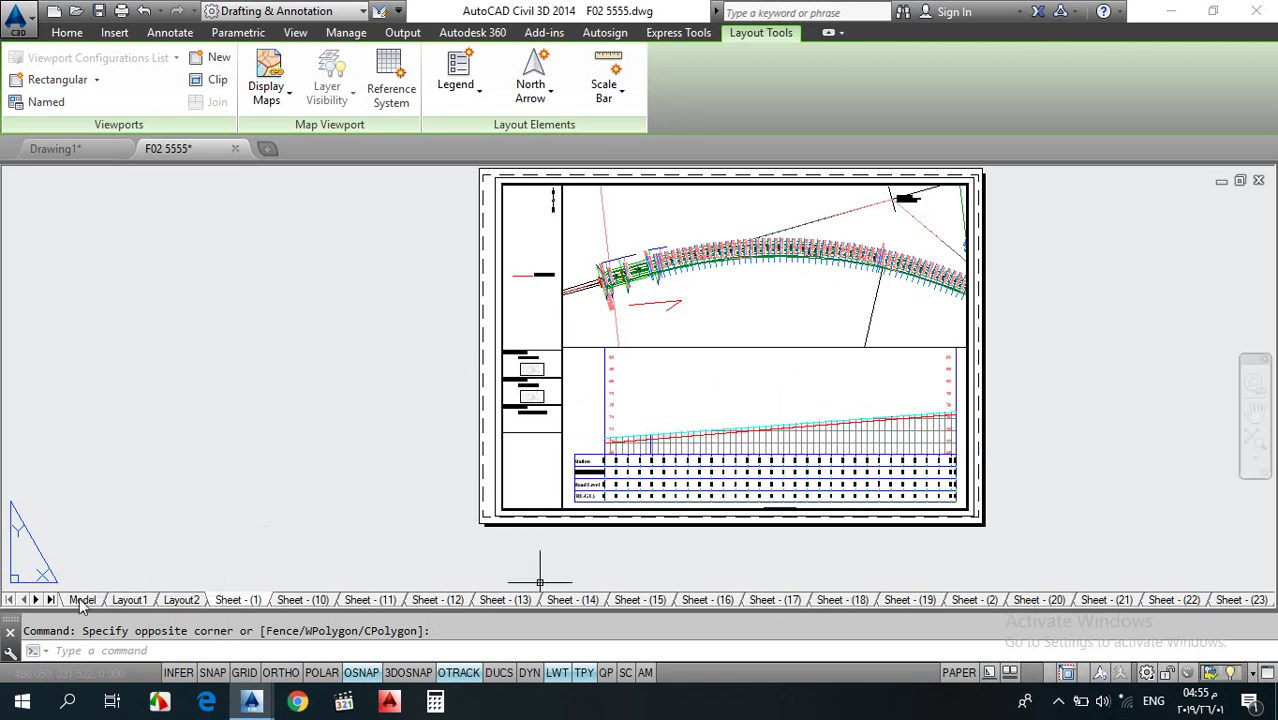
{"action": "mouse_move", "coordinate": [82, 598]}
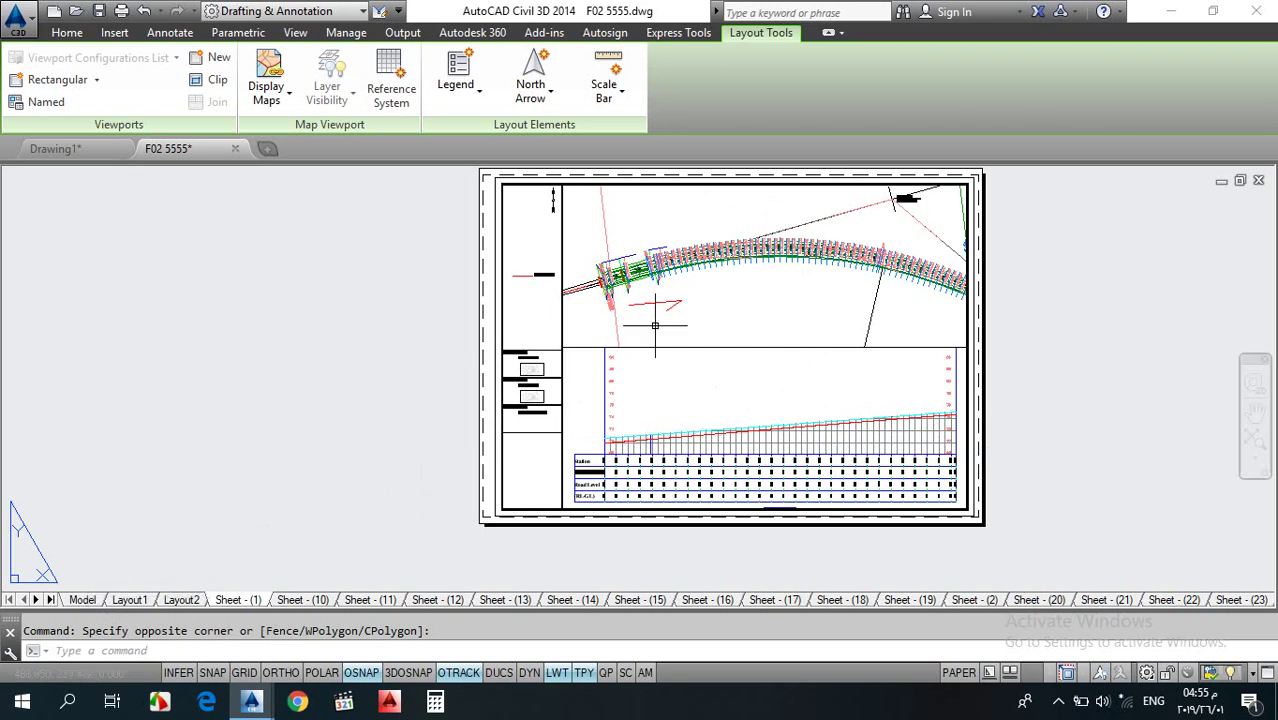
{"action": "scroll", "coordinate": [743, 226], "scroll_direction": "up", "scroll_amount": 6}
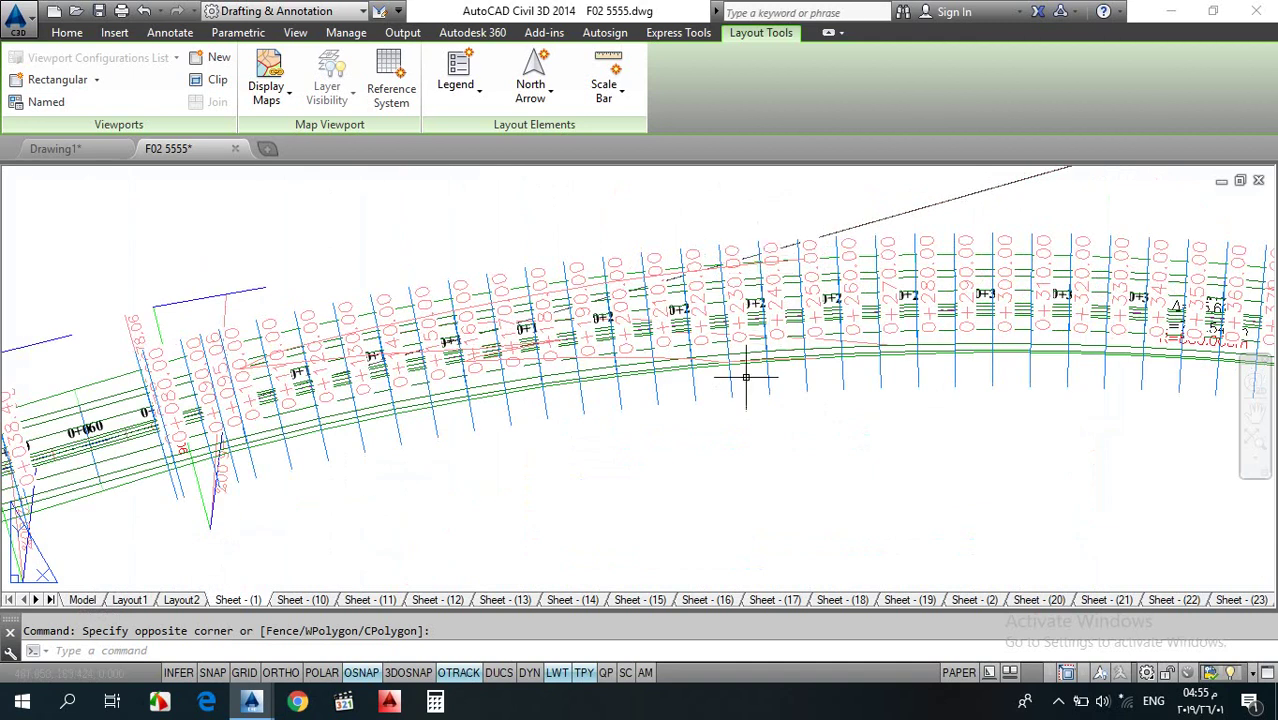
{"action": "scroll", "coordinate": [770, 415], "scroll_direction": "down", "scroll_amount": 4}
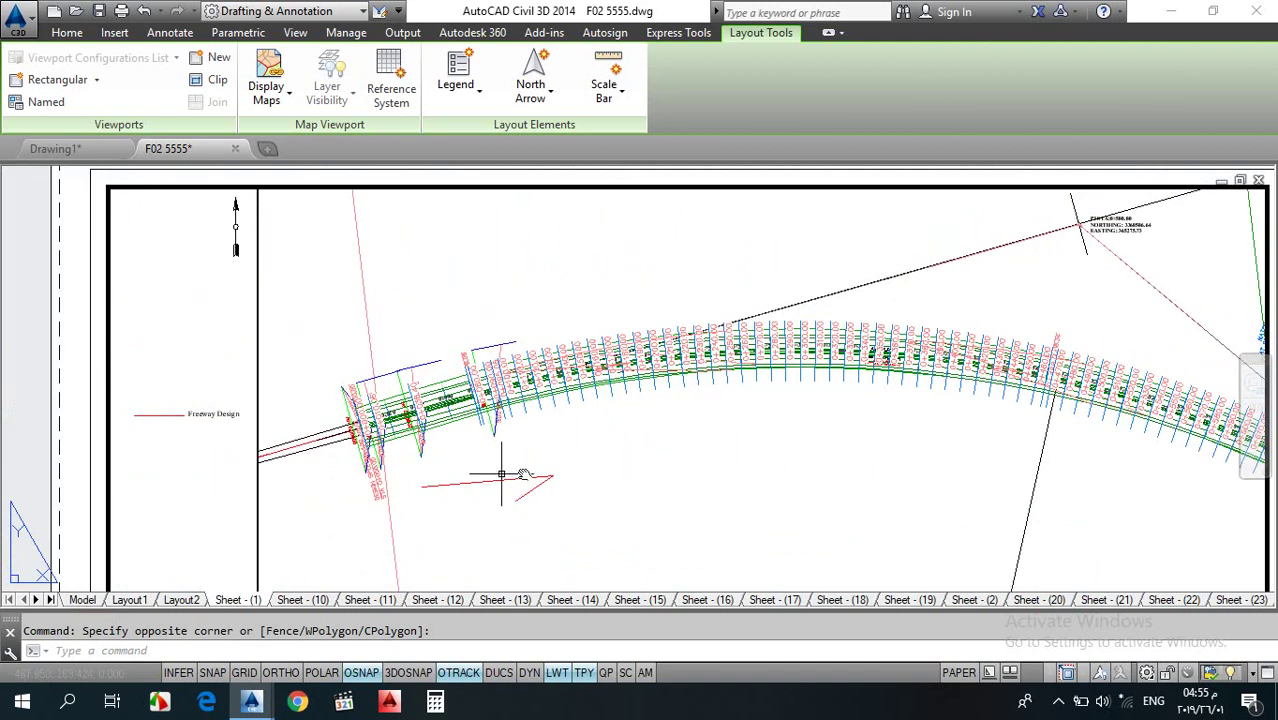
{"action": "middle_click_drag", "start_coordinate": [423, 459], "coordinate": [485, 443]}
{"action": "scroll", "coordinate": [661, 411], "scroll_direction": "down", "scroll_amount": 5}
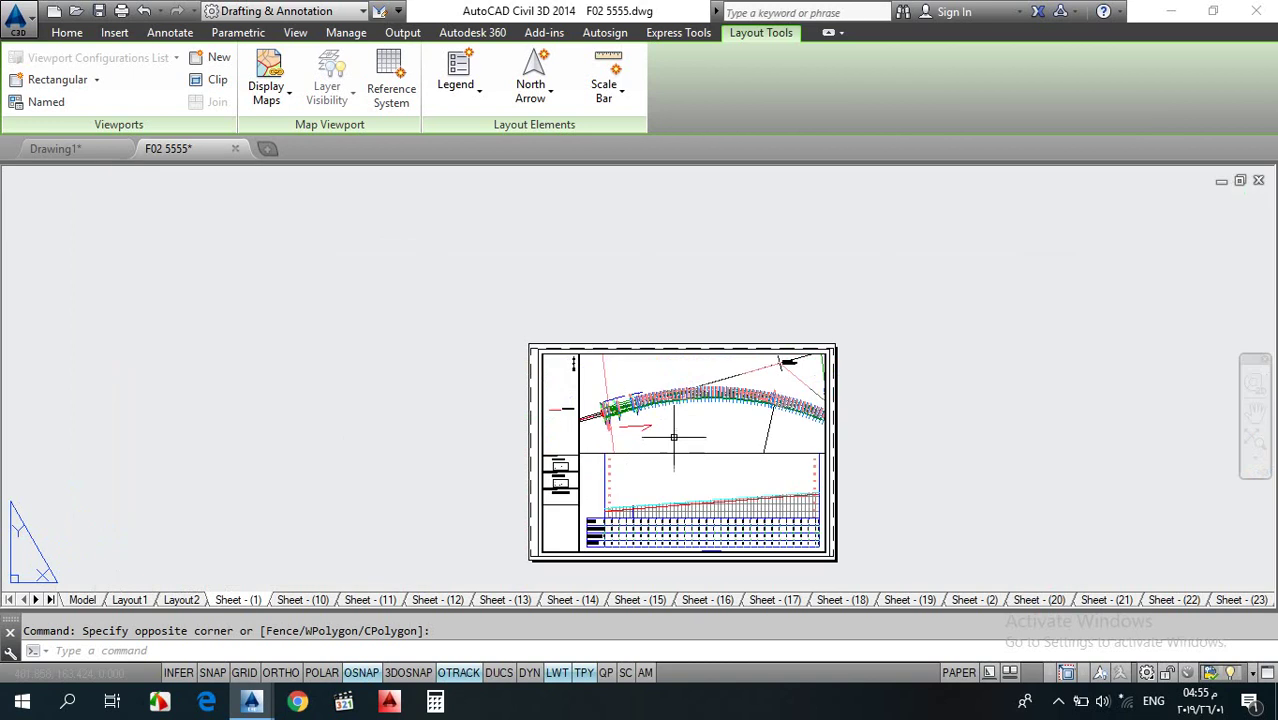
- Examine the profile view on Sheet - (1), reading its Station, Ground Level, Road Level and RL-GL bands and the profile lines
{"action": "scroll", "coordinate": [670, 440], "scroll_direction": "up", "scroll_amount": 7}
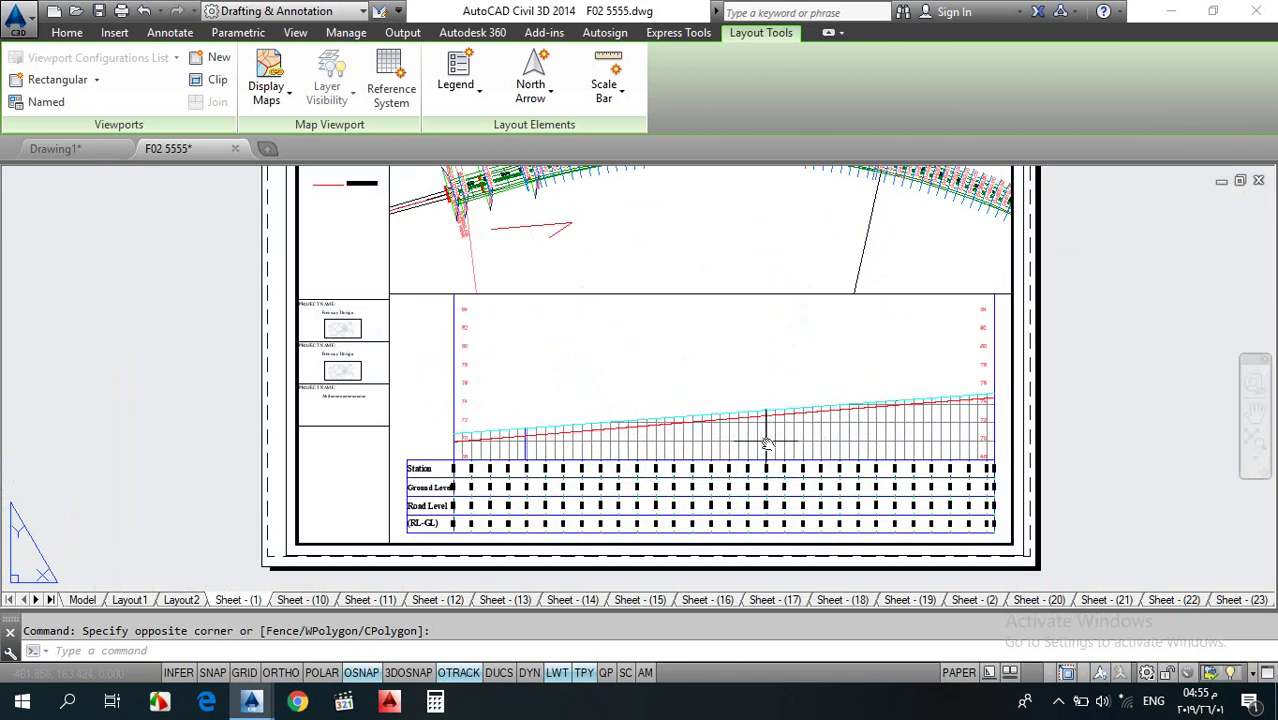
{"action": "middle_click_drag", "start_coordinate": [765, 434], "coordinate": [747, 391]}
{"action": "scroll", "coordinate": [543, 474], "scroll_direction": "up", "scroll_amount": 2}
{"action": "scroll", "coordinate": [543, 474], "scroll_direction": "up", "scroll_amount": 4}
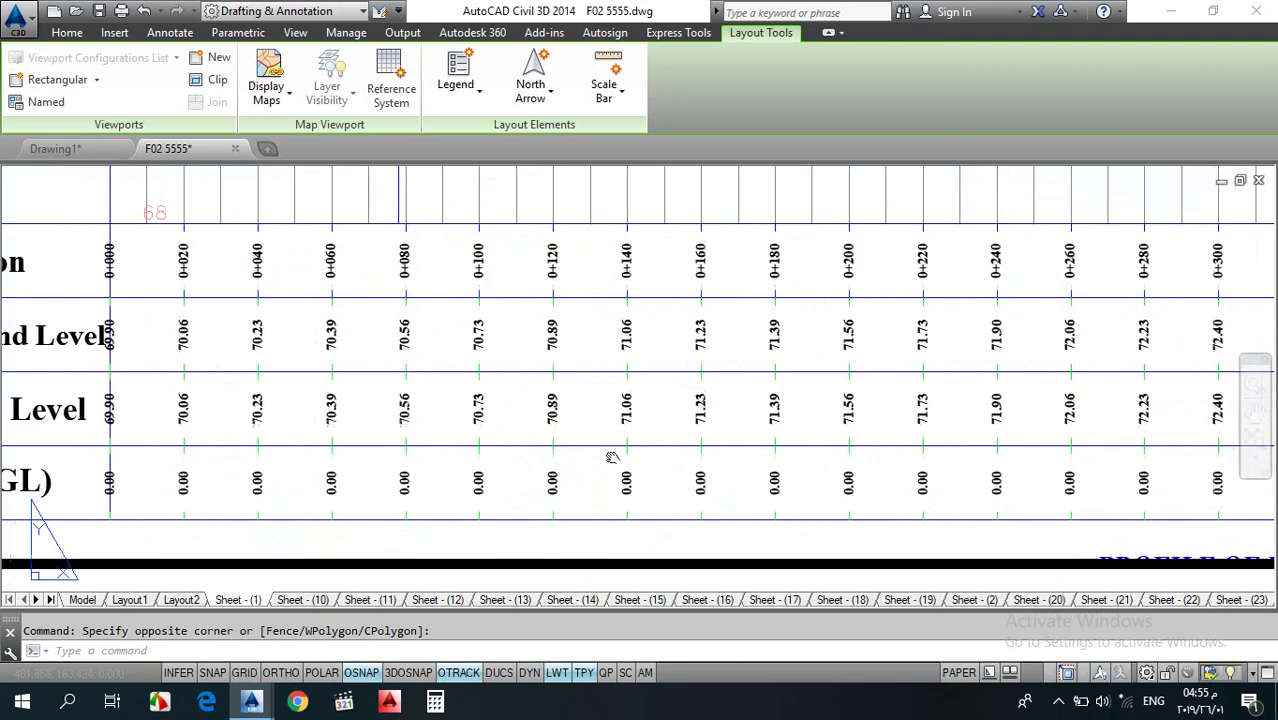
{"action": "middle_click_drag", "start_coordinate": [608, 457], "coordinate": [755, 472]}
{"action": "scroll", "coordinate": [793, 434], "scroll_direction": "up", "scroll_amount": 2}
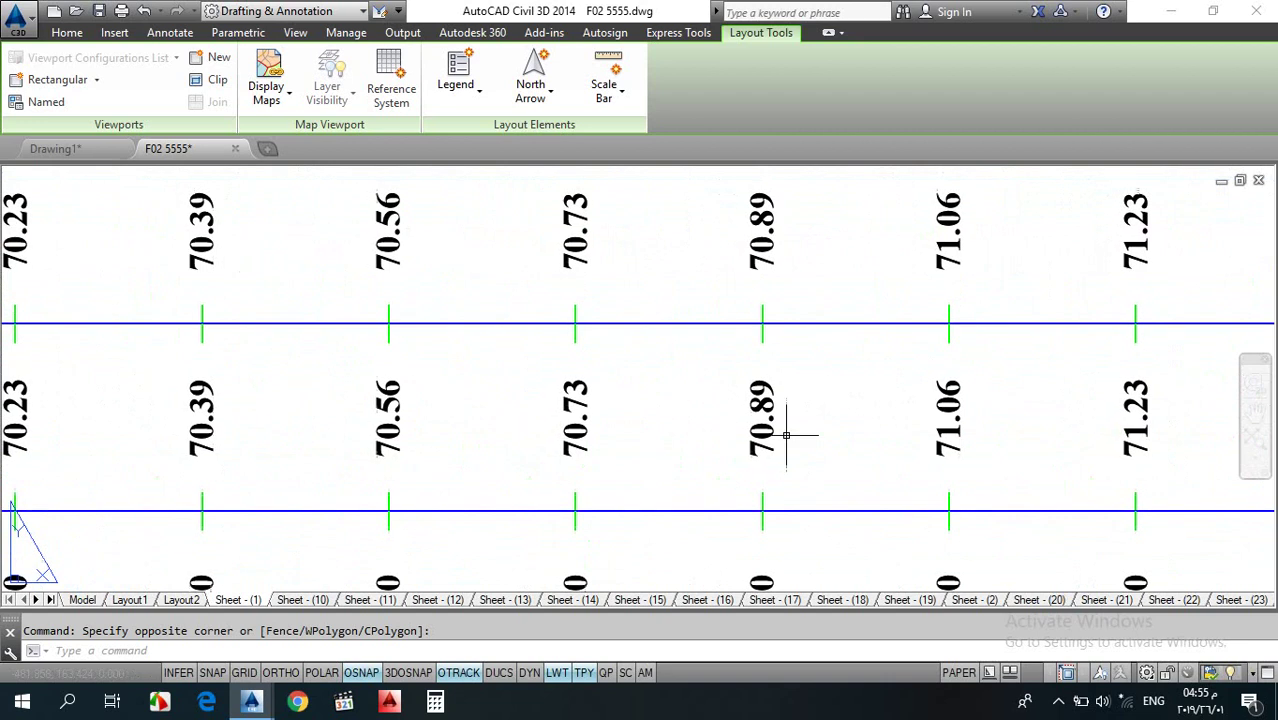
{"action": "scroll", "coordinate": [756, 434], "scroll_direction": "down", "scroll_amount": 5}
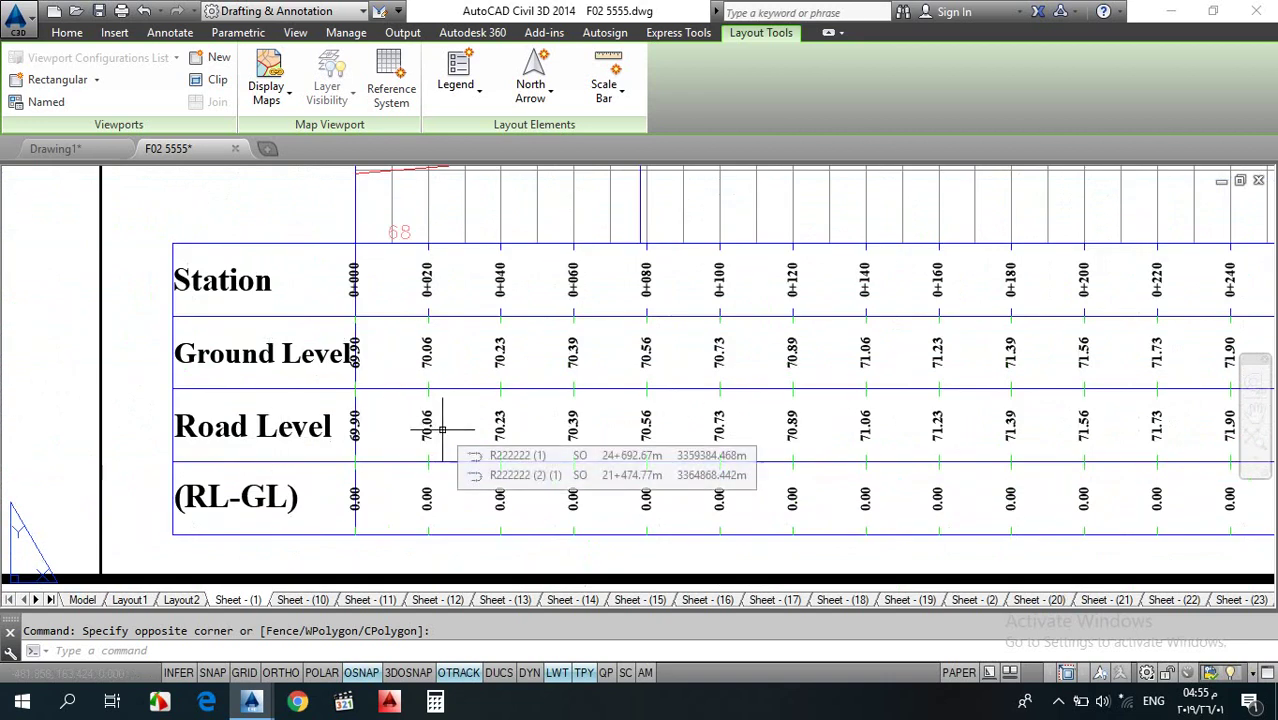
{"action": "middle_click_drag", "start_coordinate": [406, 523], "coordinate": [300, 415]}
{"action": "scroll", "coordinate": [463, 421], "scroll_direction": "down", "scroll_amount": 3}
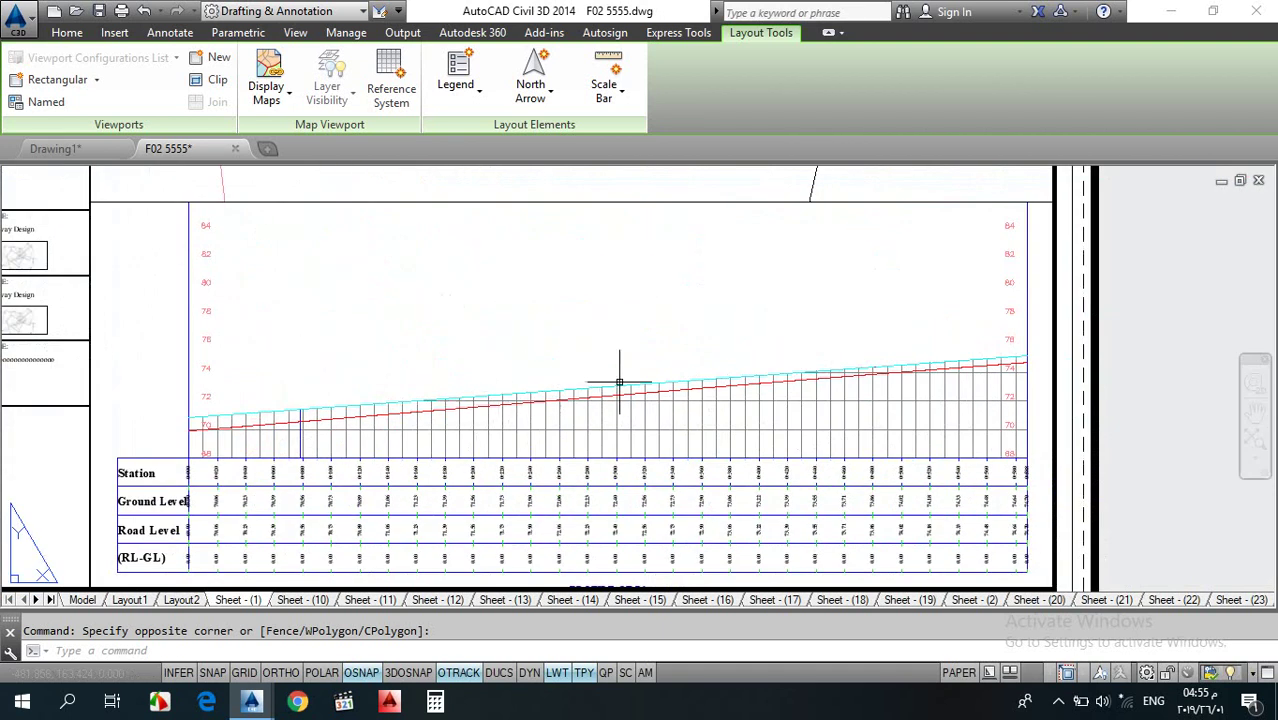
{"action": "scroll", "coordinate": [723, 375], "scroll_direction": "up", "scroll_amount": 2}
{"action": "mouse_move", "coordinate": [688, 380]}
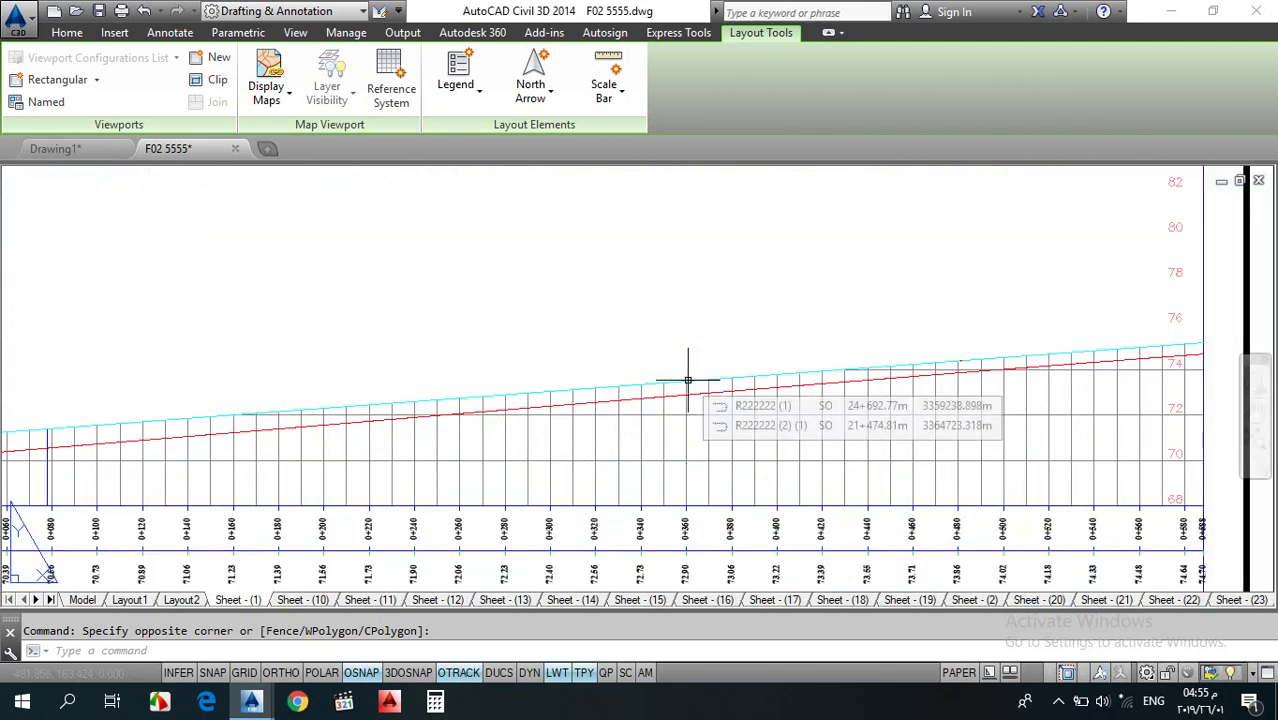
{"action": "scroll", "coordinate": [688, 380], "scroll_direction": "down", "scroll_amount": 2}
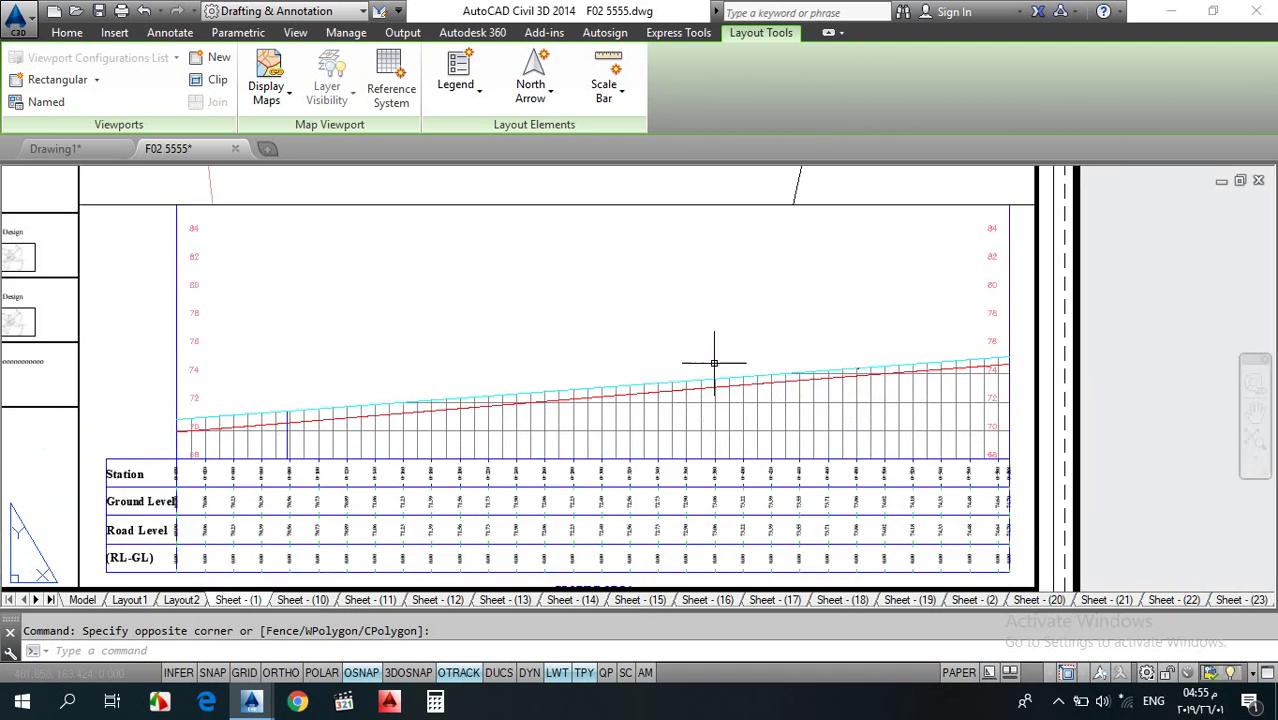
{"action": "scroll", "coordinate": [614, 388], "scroll_direction": "down", "scroll_amount": 3}
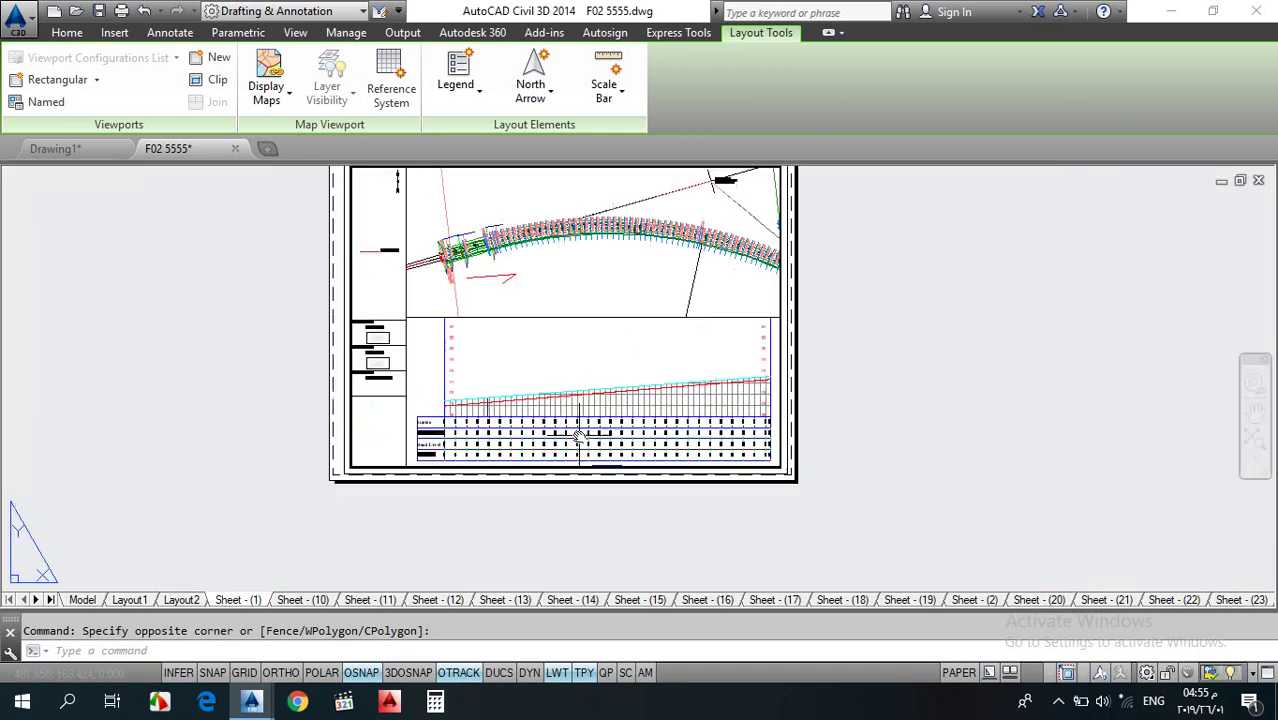
{"action": "middle_click_drag", "start_coordinate": [567, 450], "coordinate": [610, 384]}
{"action": "scroll", "coordinate": [610, 384], "scroll_direction": "up", "scroll_amount": 3}
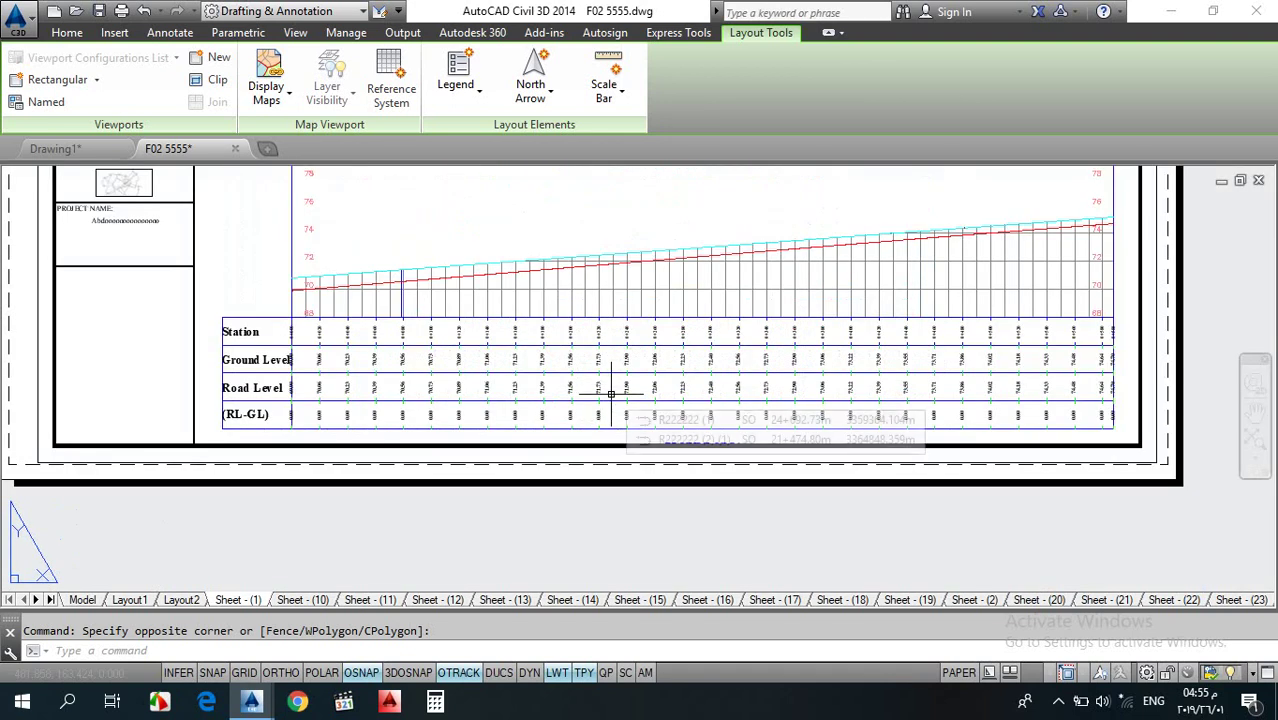
{"action": "scroll", "coordinate": [610, 396], "scroll_direction": "down", "scroll_amount": 4}
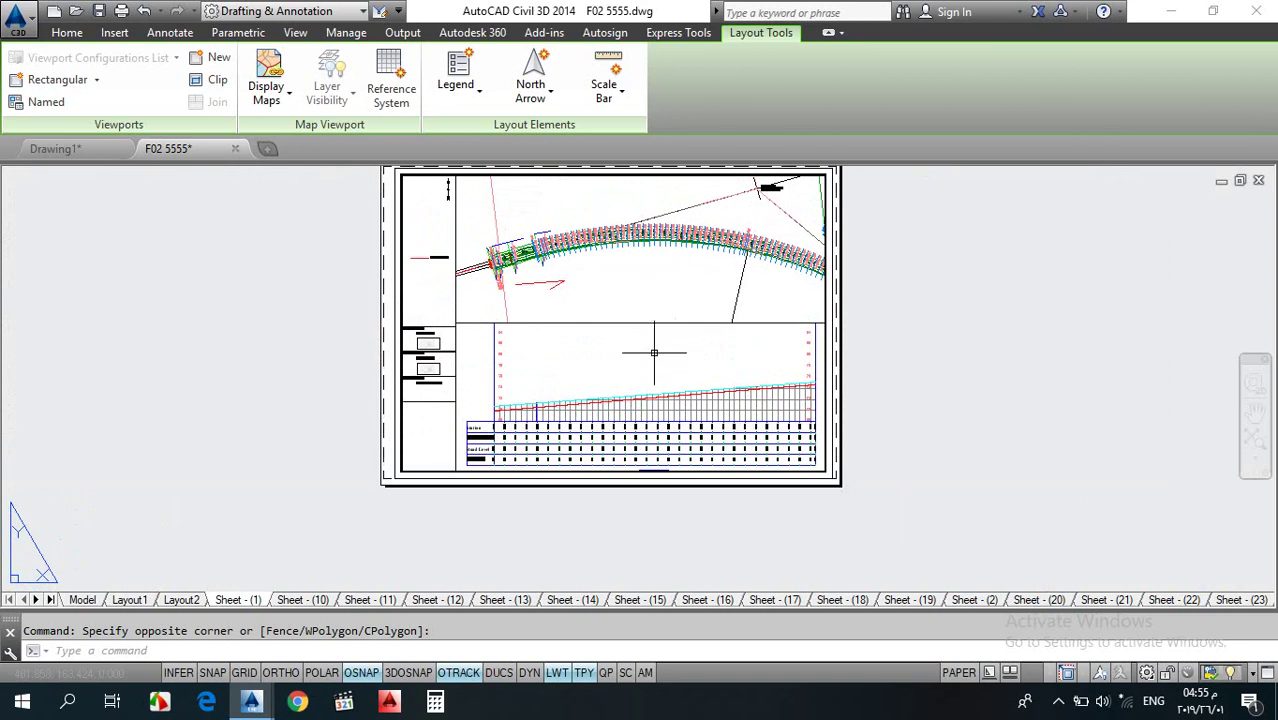
{"action": "mouse_move", "coordinate": [651, 275]}
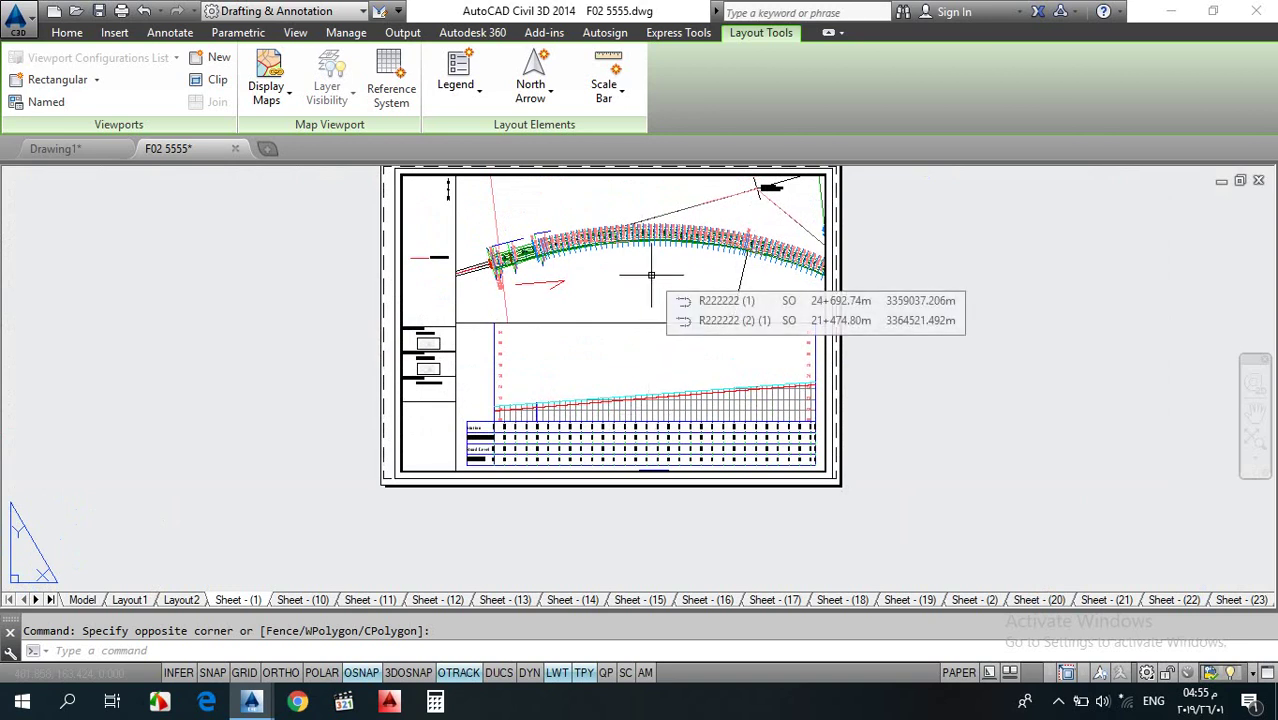
- Switch to model space and examine the view frames along the R1 alignment, ending at the R800 curve near New City (A)
{"action": "left_click", "coordinate": [82, 600]}
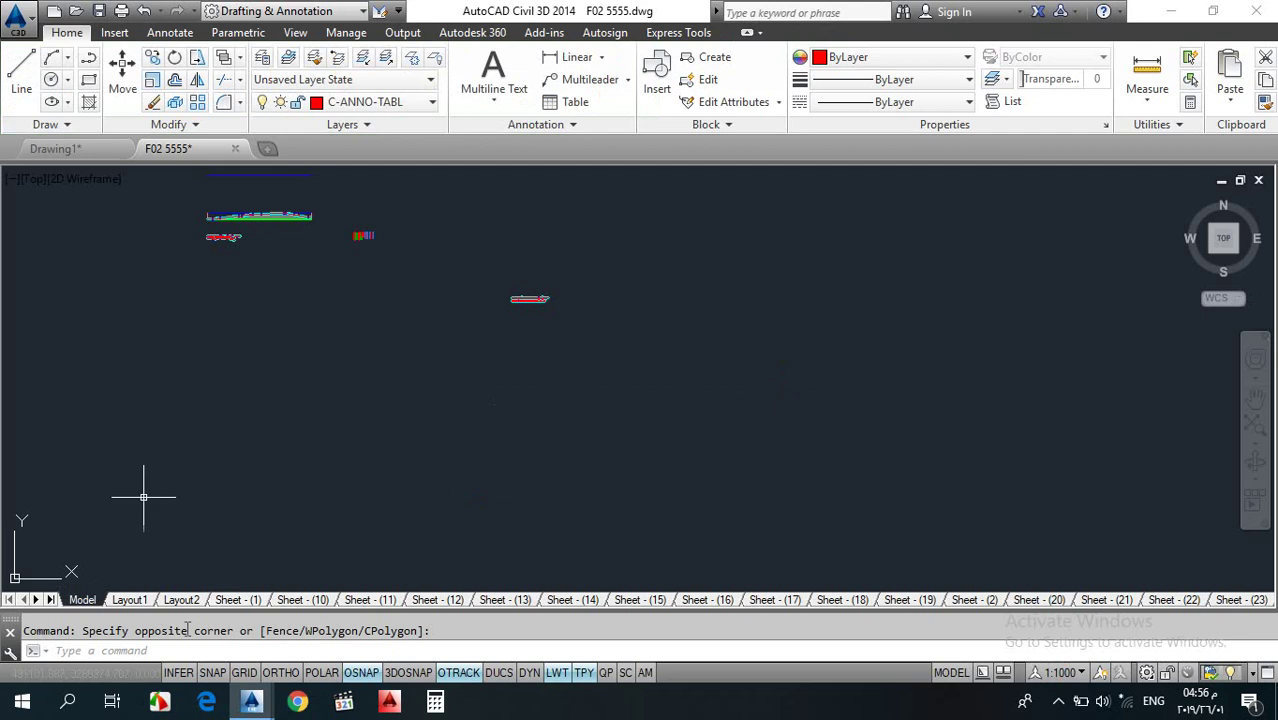
{"action": "middle_click_drag", "start_coordinate": [283, 292], "coordinate": [421, 441]}
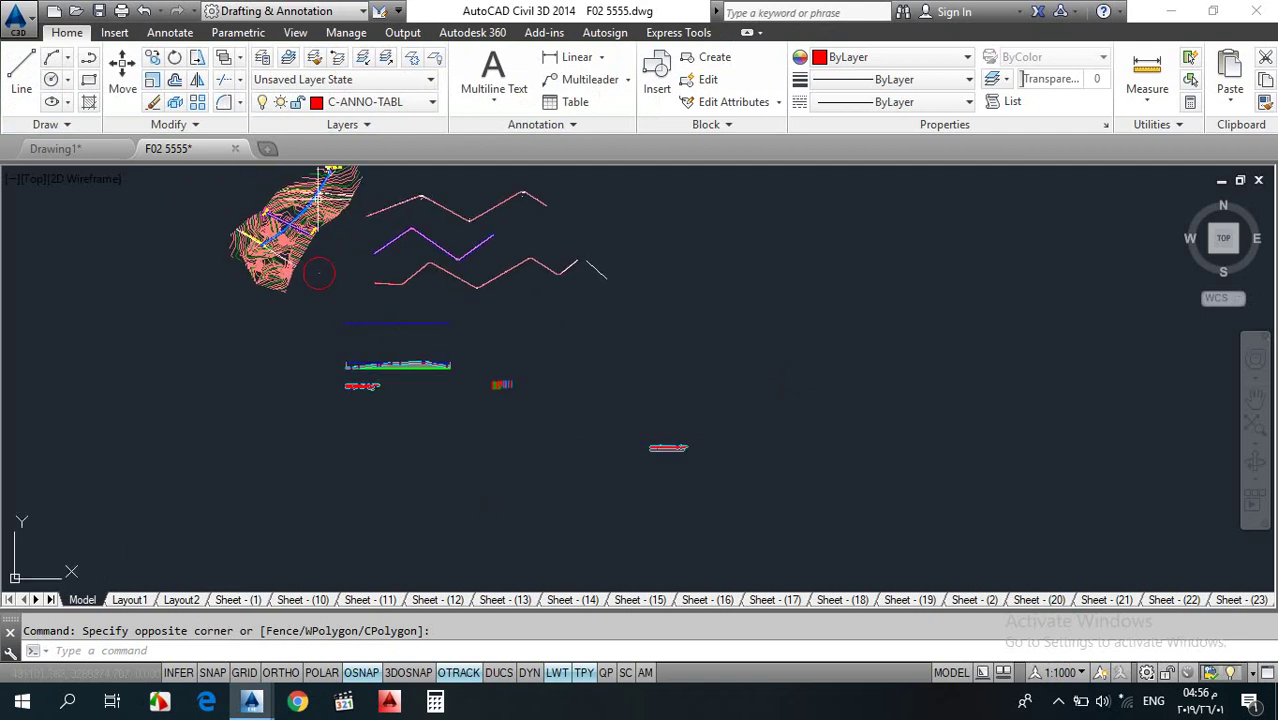
{"action": "scroll", "coordinate": [318, 195], "scroll_direction": "up", "scroll_amount": 8}
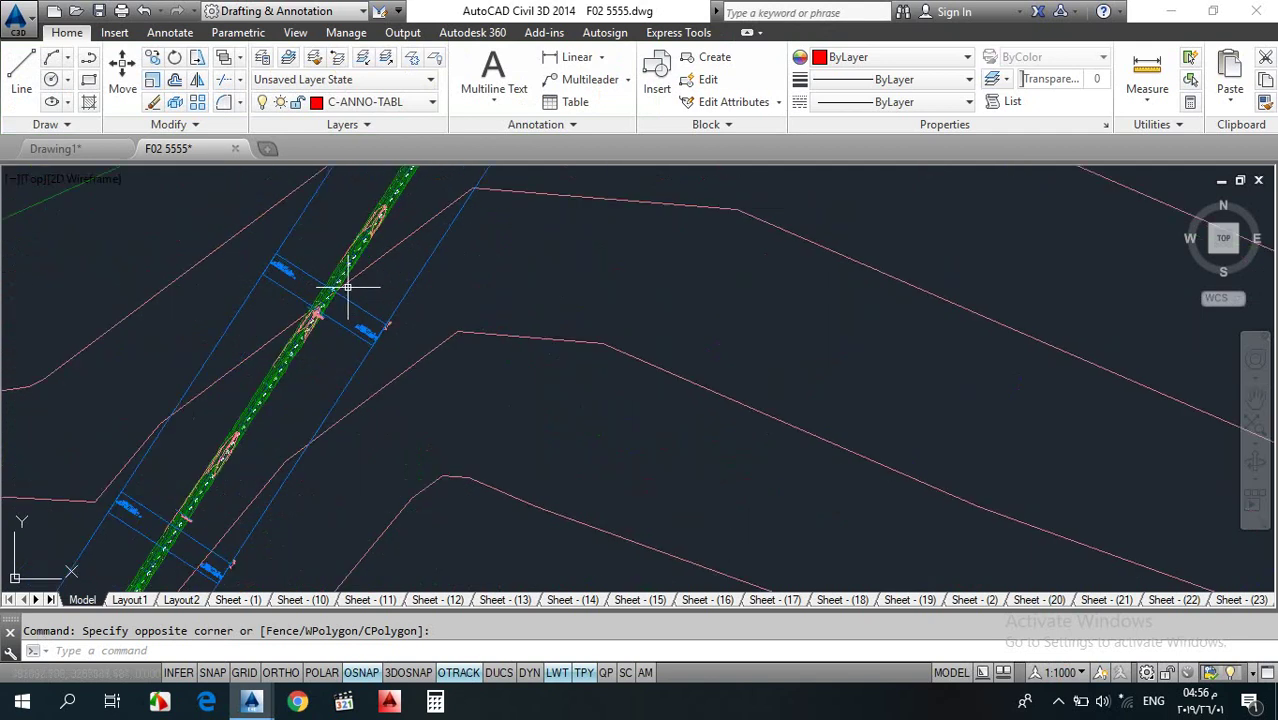
{"action": "scroll", "coordinate": [316, 237], "scroll_direction": "down", "scroll_amount": 8}
{"action": "middle_click_drag", "start_coordinate": [433, 370], "coordinate": [371, 345]}
{"action": "scroll", "coordinate": [335, 379], "scroll_direction": "up", "scroll_amount": 2}
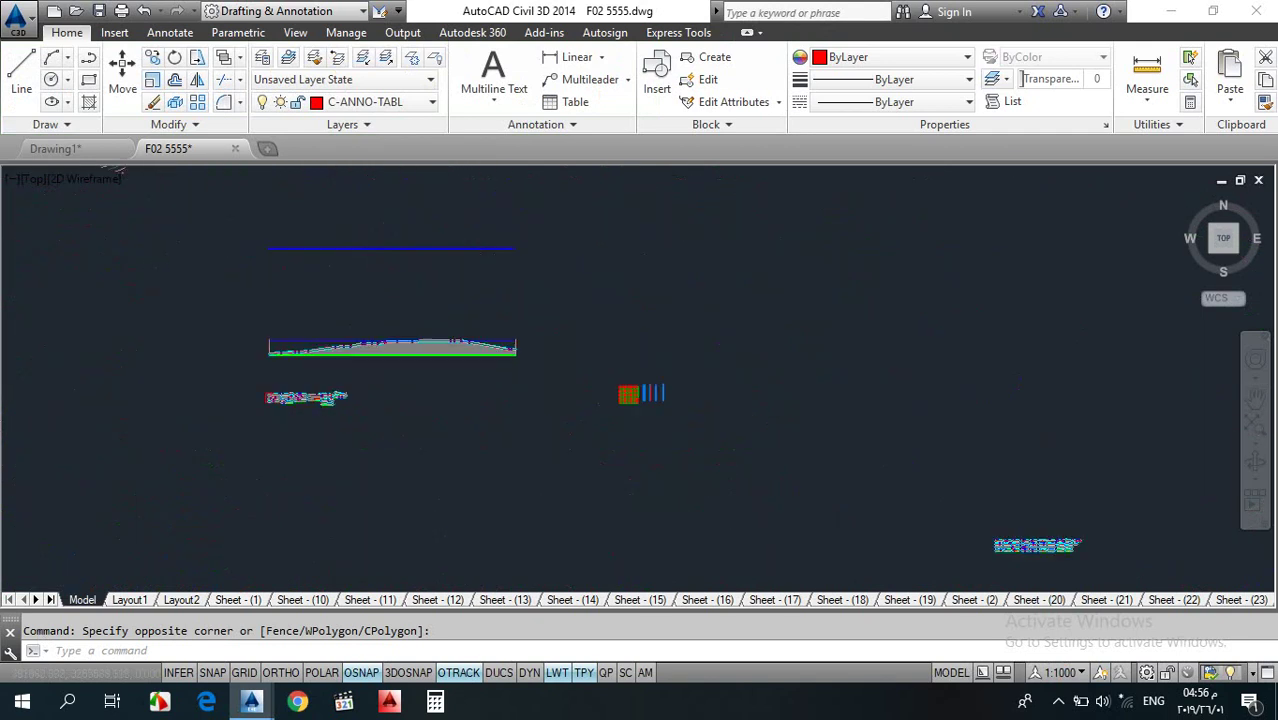
{"action": "scroll", "coordinate": [308, 420], "scroll_direction": "up", "scroll_amount": 4}
{"action": "scroll", "coordinate": [308, 420], "scroll_direction": "down", "scroll_amount": 4}
{"action": "scroll", "coordinate": [608, 428], "scroll_direction": "up", "scroll_amount": 4}
{"action": "scroll", "coordinate": [468, 400], "scroll_direction": "down", "scroll_amount": 6}
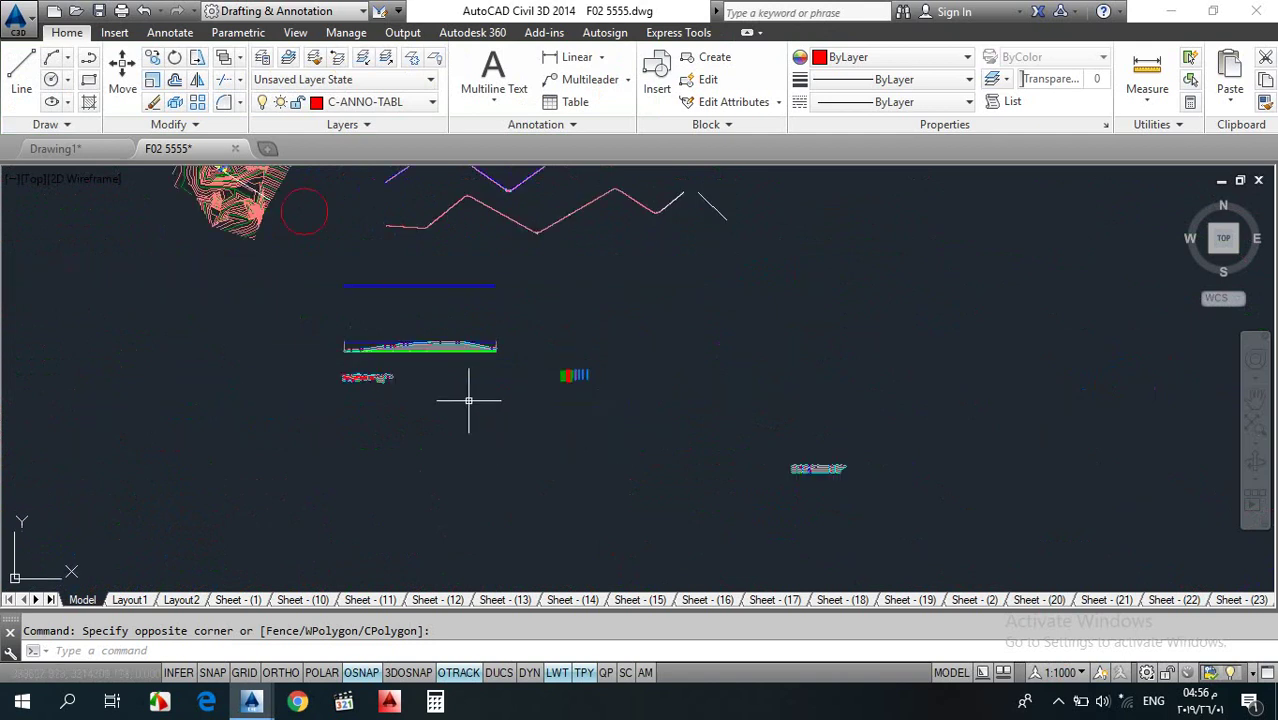
{"action": "scroll", "coordinate": [468, 400], "scroll_direction": "up", "scroll_amount": 5}
{"action": "scroll", "coordinate": [413, 271], "scroll_direction": "up", "scroll_amount": 5}
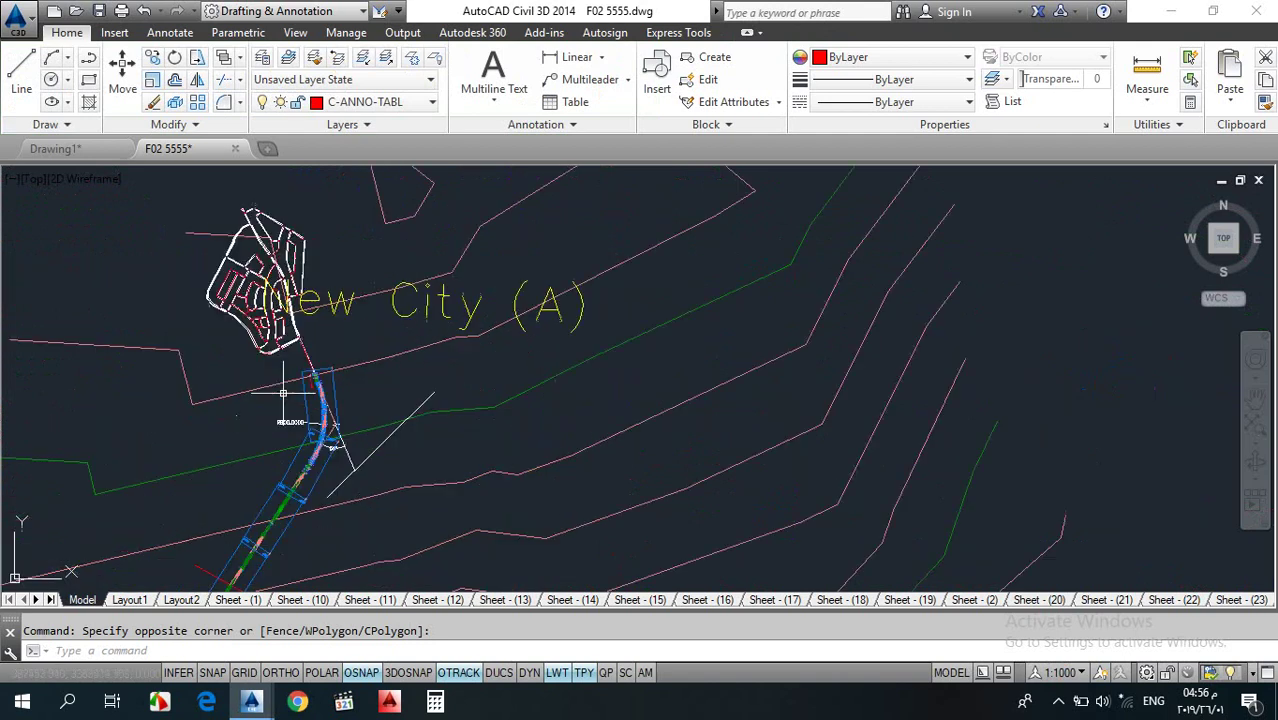
{"action": "scroll", "coordinate": [305, 382], "scroll_direction": "up", "scroll_amount": 2}
{"action": "scroll", "coordinate": [317, 494], "scroll_direction": "up", "scroll_amount": 4}
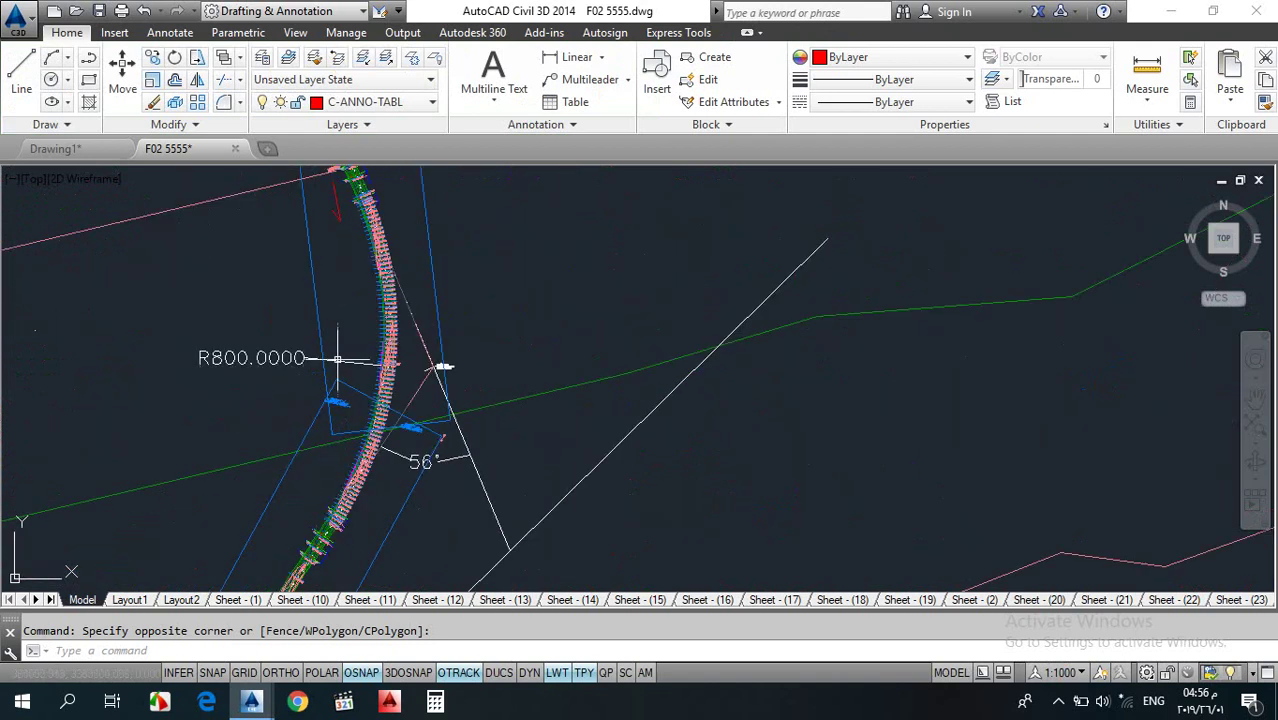
{"action": "mouse_move", "coordinate": [352, 314]}
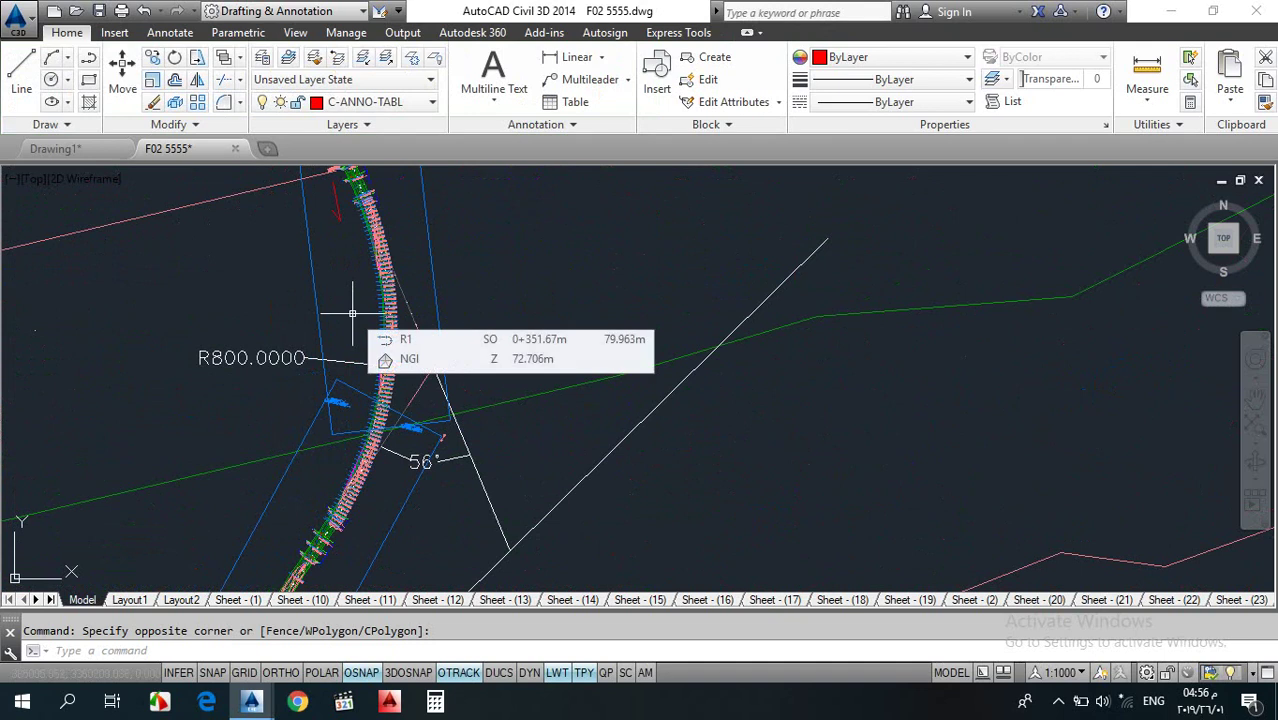
- Examine the full-length profile view, the section views and the grid of split profile views placed below the surface
{"action": "scroll", "coordinate": [350, 295], "scroll_direction": "down", "scroll_amount": 10}
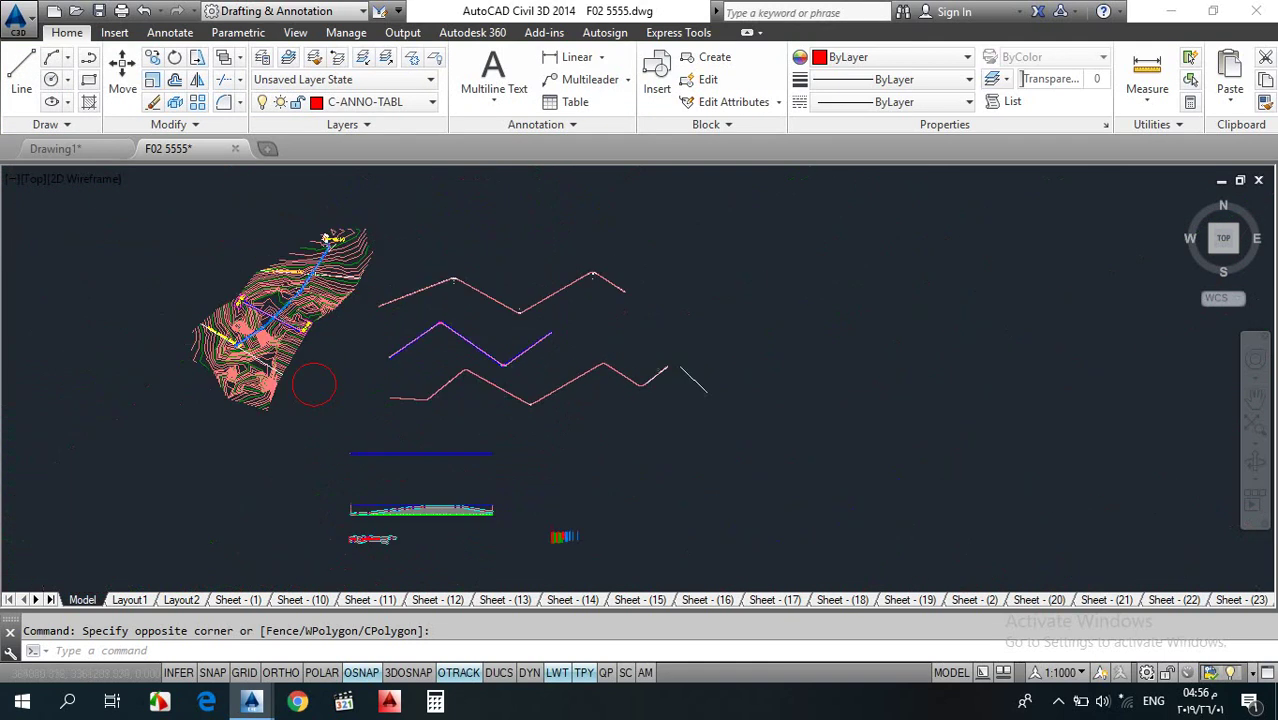
{"action": "scroll", "coordinate": [394, 357], "scroll_direction": "up", "scroll_amount": 8}
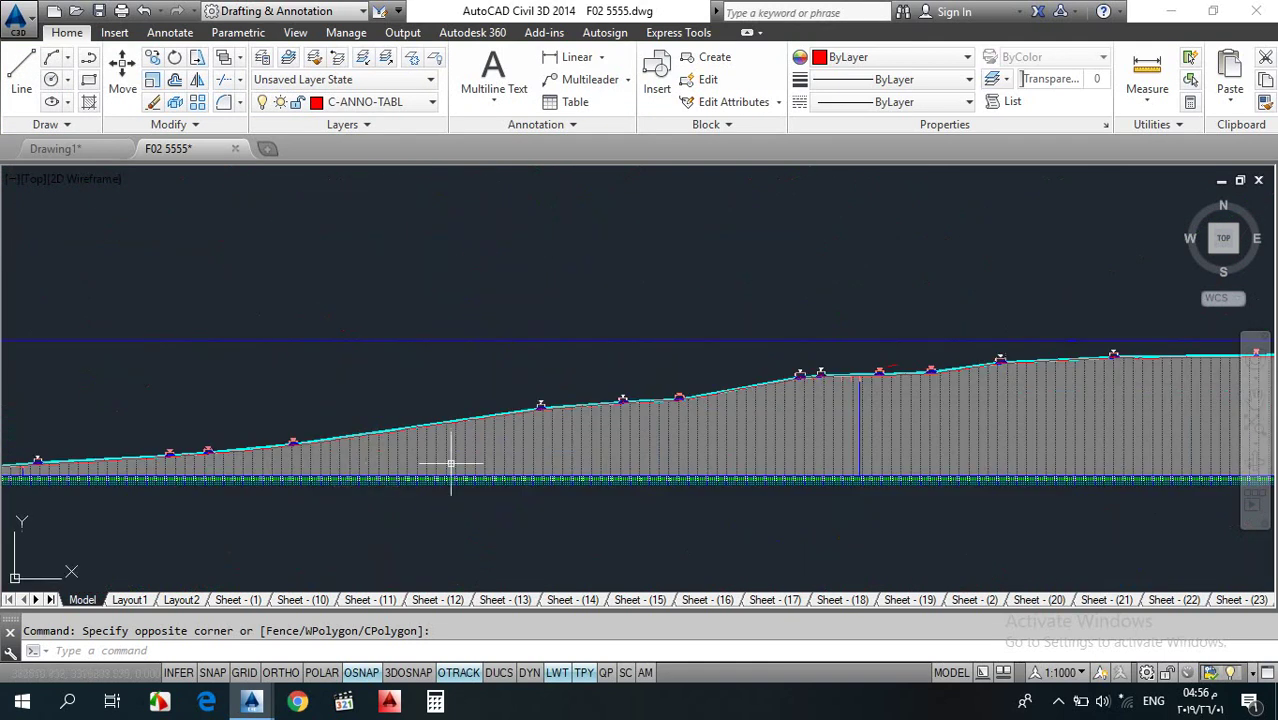
{"action": "scroll", "coordinate": [457, 414], "scroll_direction": "down", "scroll_amount": 8}
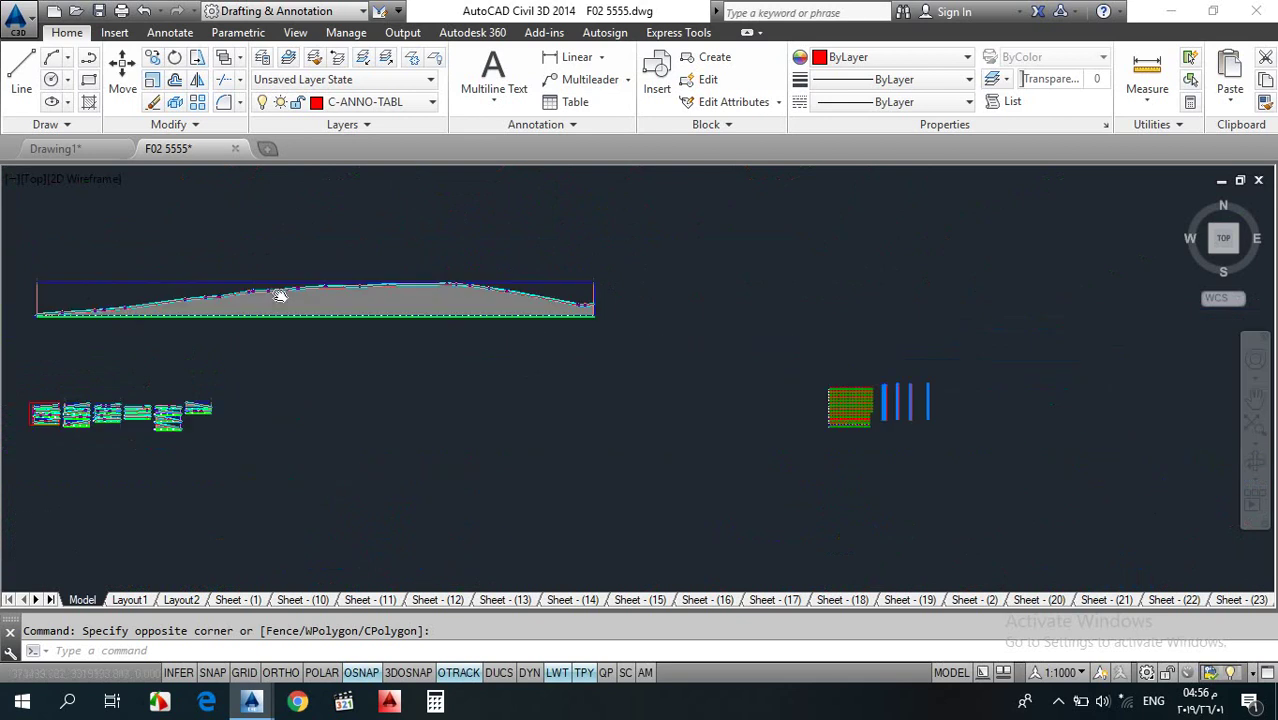
{"action": "scroll", "coordinate": [677, 385], "scroll_direction": "up", "scroll_amount": 2}
{"action": "scroll", "coordinate": [677, 385], "scroll_direction": "up", "scroll_amount": 2}
{"action": "middle_click_drag", "start_coordinate": [693, 394], "coordinate": [613, 285]}
{"action": "scroll", "coordinate": [613, 285], "scroll_direction": "down", "scroll_amount": 6}
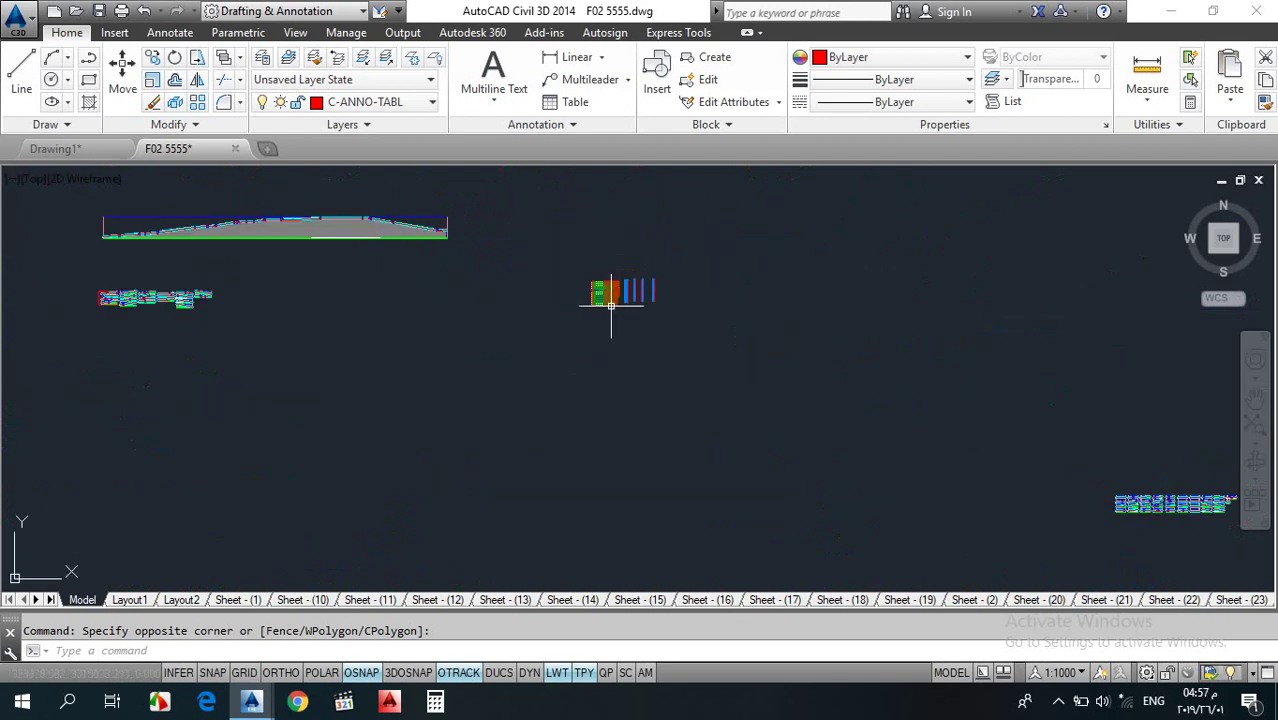
{"action": "middle_click_drag", "start_coordinate": [384, 280], "coordinate": [374, 276]}
{"action": "scroll", "coordinate": [590, 348], "scroll_direction": "up", "scroll_amount": 6}
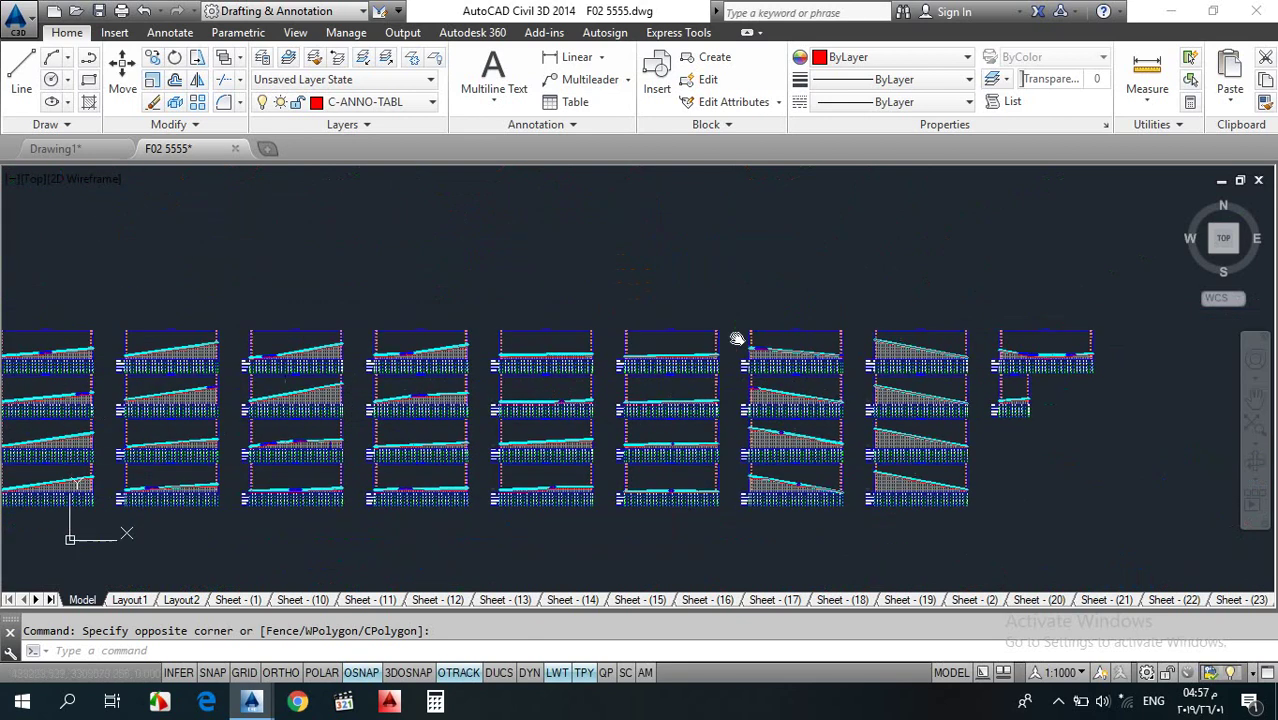
- Draw a rectangle enclosing the whole grid of split profile views, leaving clear space on every side
{"action": "type", "text": "re"}
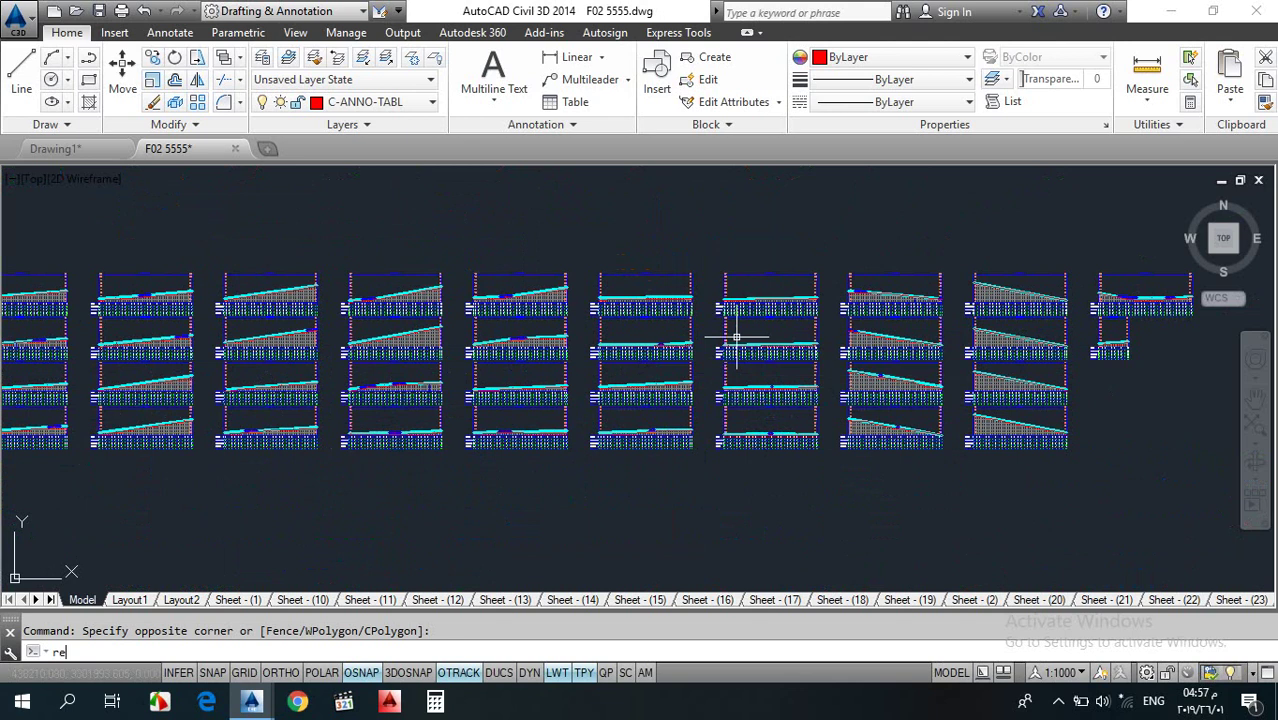
{"action": "key", "text": "Escape"}
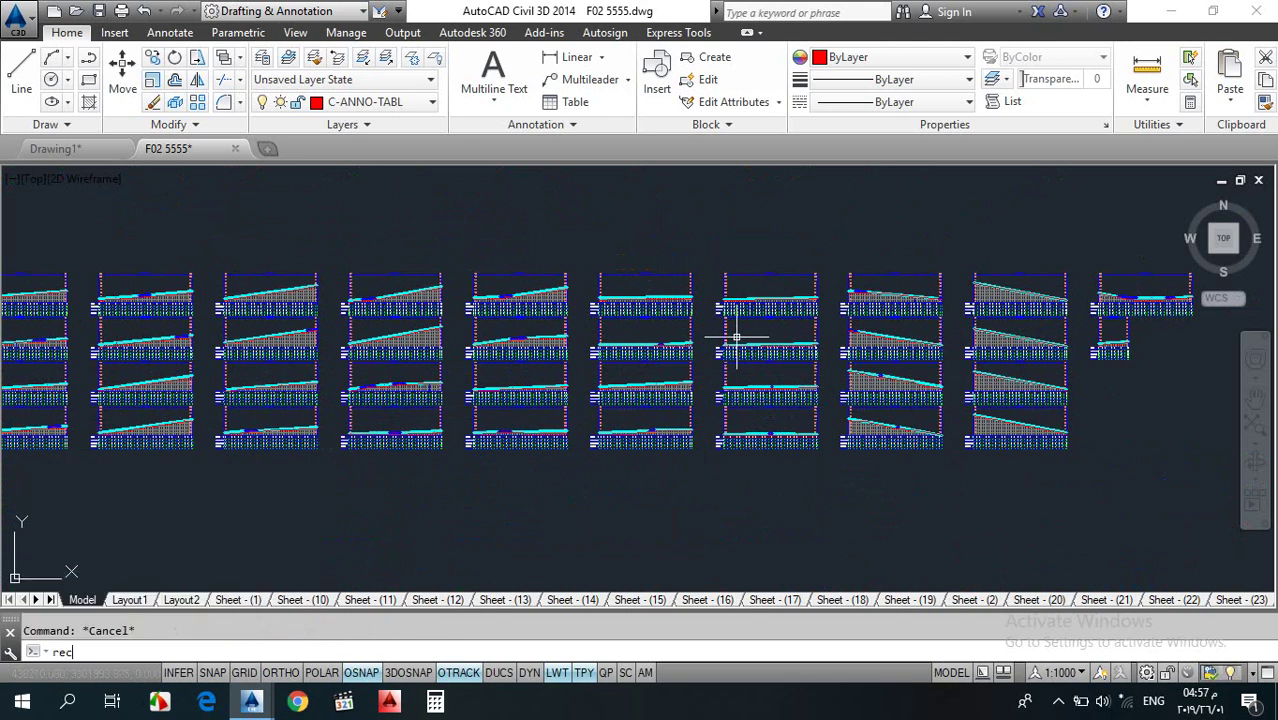
{"action": "key", "text": "Return"}
{"action": "scroll", "coordinate": [707, 235], "scroll_direction": "down", "scroll_amount": 4}
{"action": "left_click", "coordinate": [362, 207]}
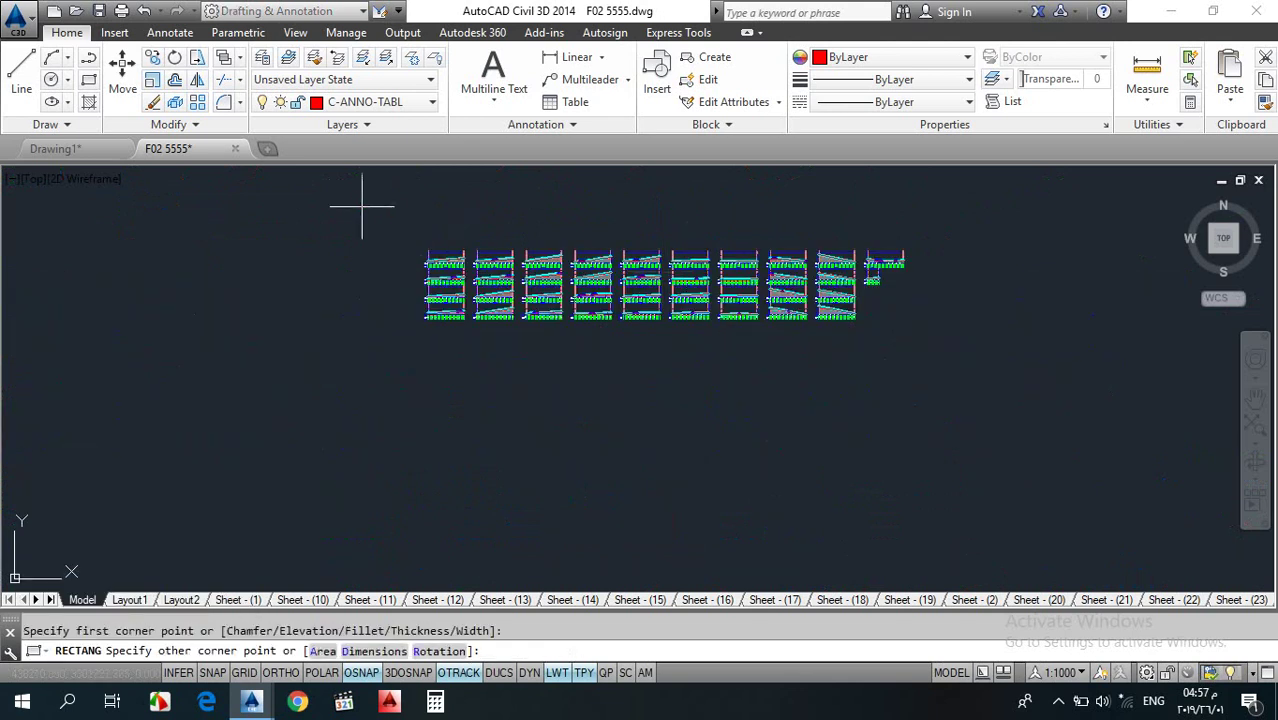
{"action": "left_click", "coordinate": [961, 391]}
{"action": "key", "text": "Return"}
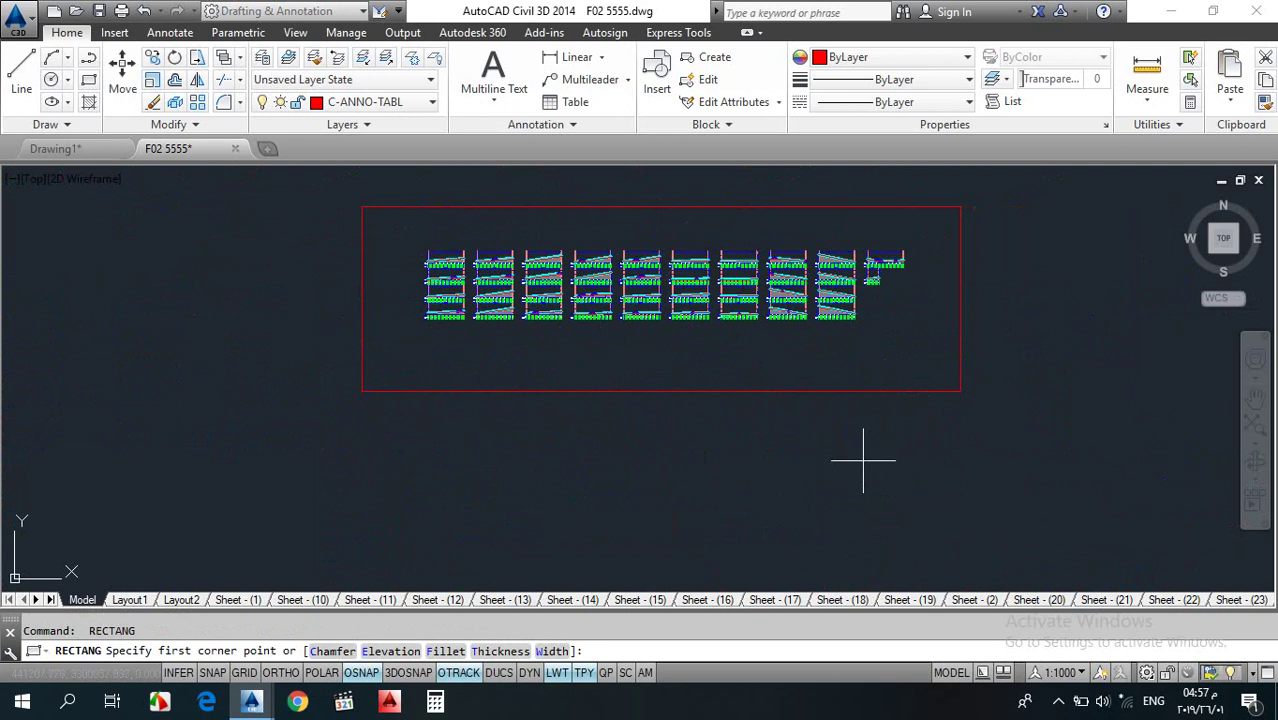
{"action": "scroll", "coordinate": [863, 461], "scroll_direction": "down", "scroll_amount": 10}
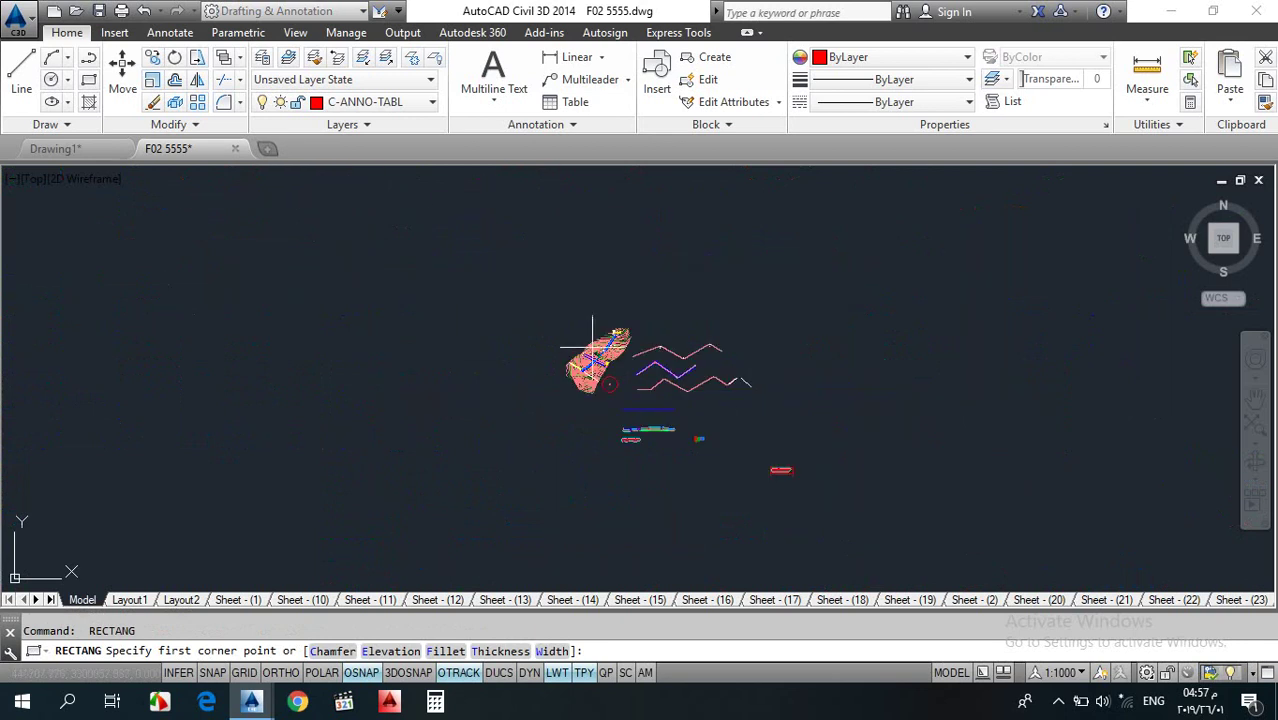
{"action": "scroll", "coordinate": [592, 350], "scroll_direction": "up", "scroll_amount": 12}
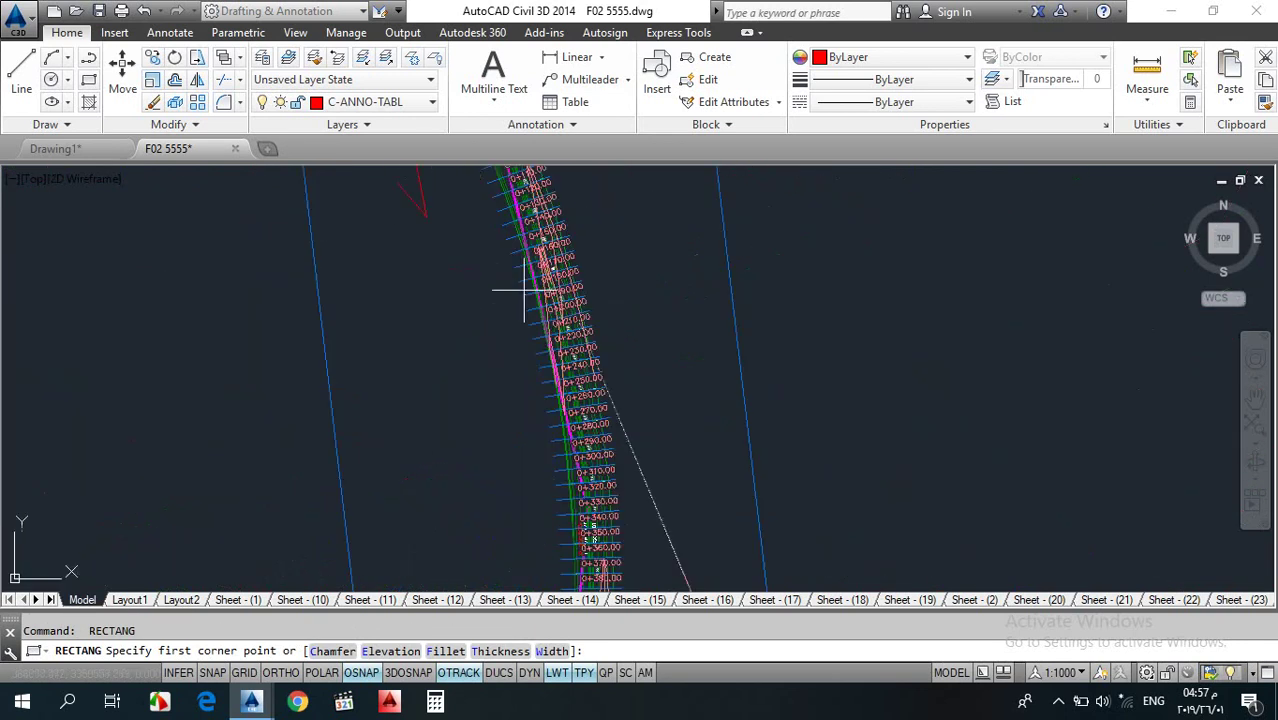
{"action": "middle_click_drag", "start_coordinate": [523, 290], "coordinate": [542, 403]}
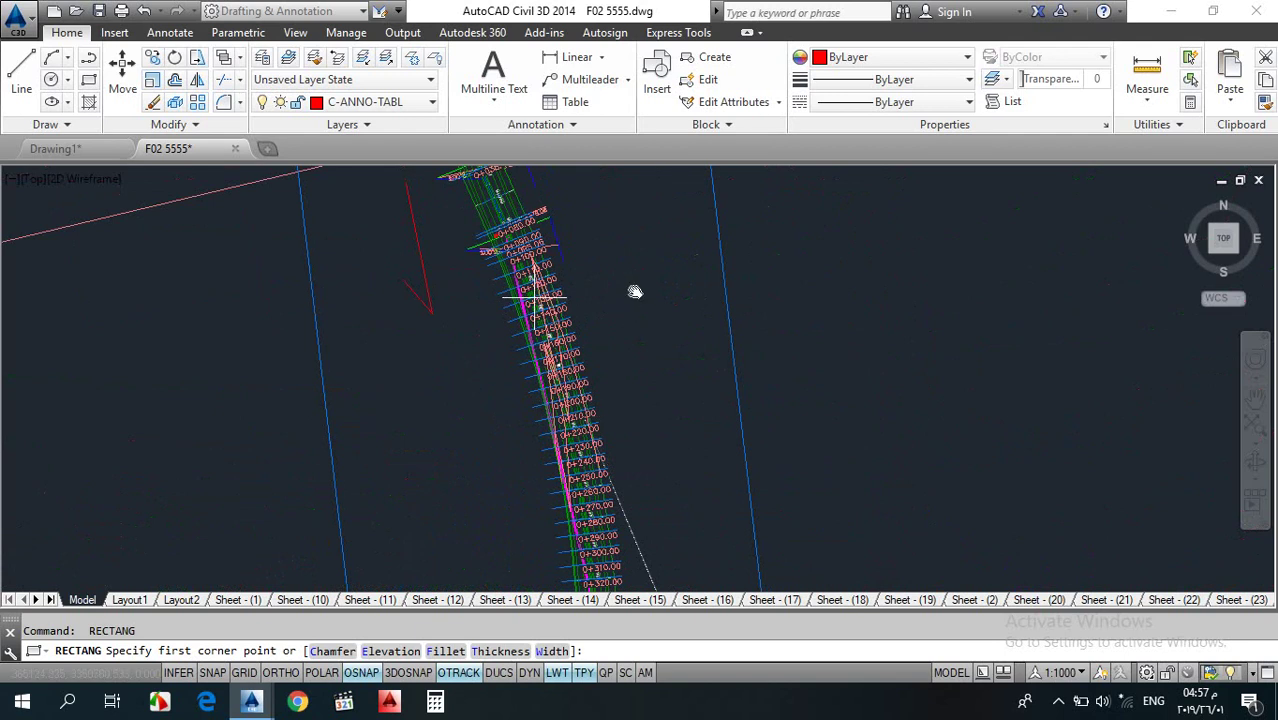
{"action": "key", "text": "Escape"}
- Freeze the sample line layer C-ROAD-SAMP and its station label layer C-ROAD-SAMP-TEXT by picking objects along the R1 alignment
{"action": "scroll", "coordinate": [540, 290], "scroll_direction": "up", "scroll_amount": 2}
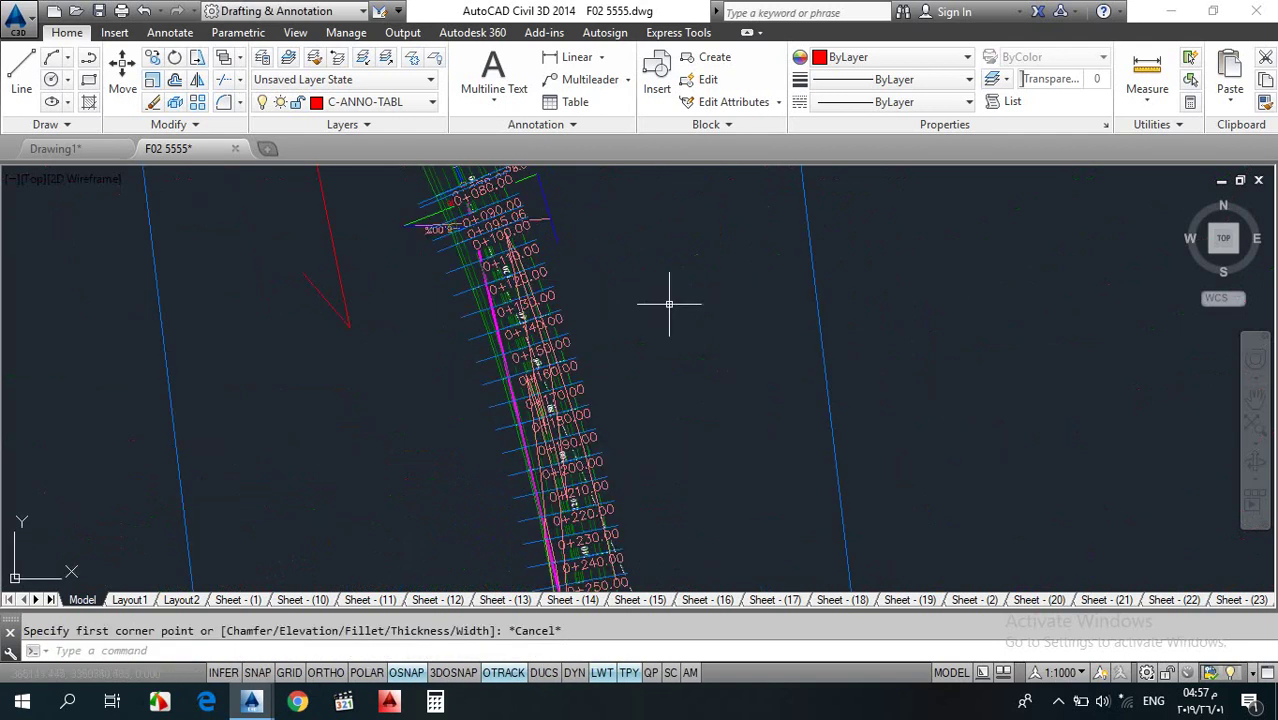
{"action": "scroll", "coordinate": [669, 303], "scroll_direction": "down", "scroll_amount": 4}
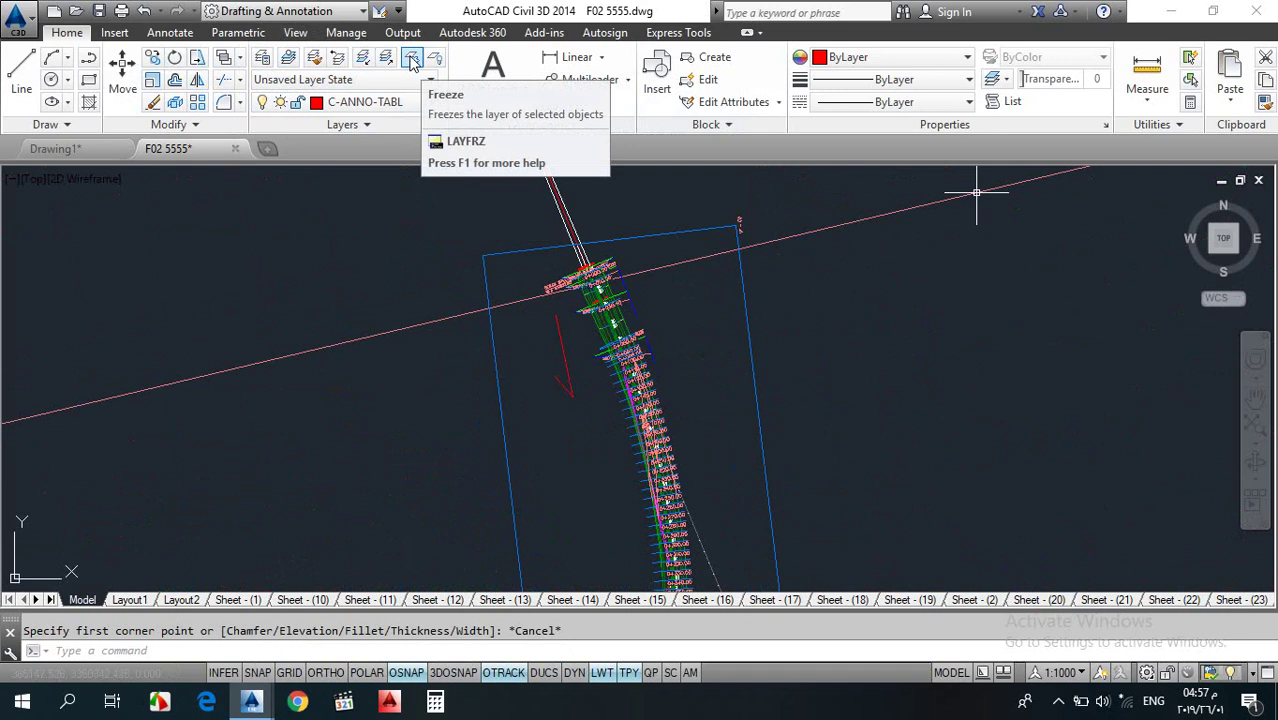
{"action": "left_click", "coordinate": [411, 60]}
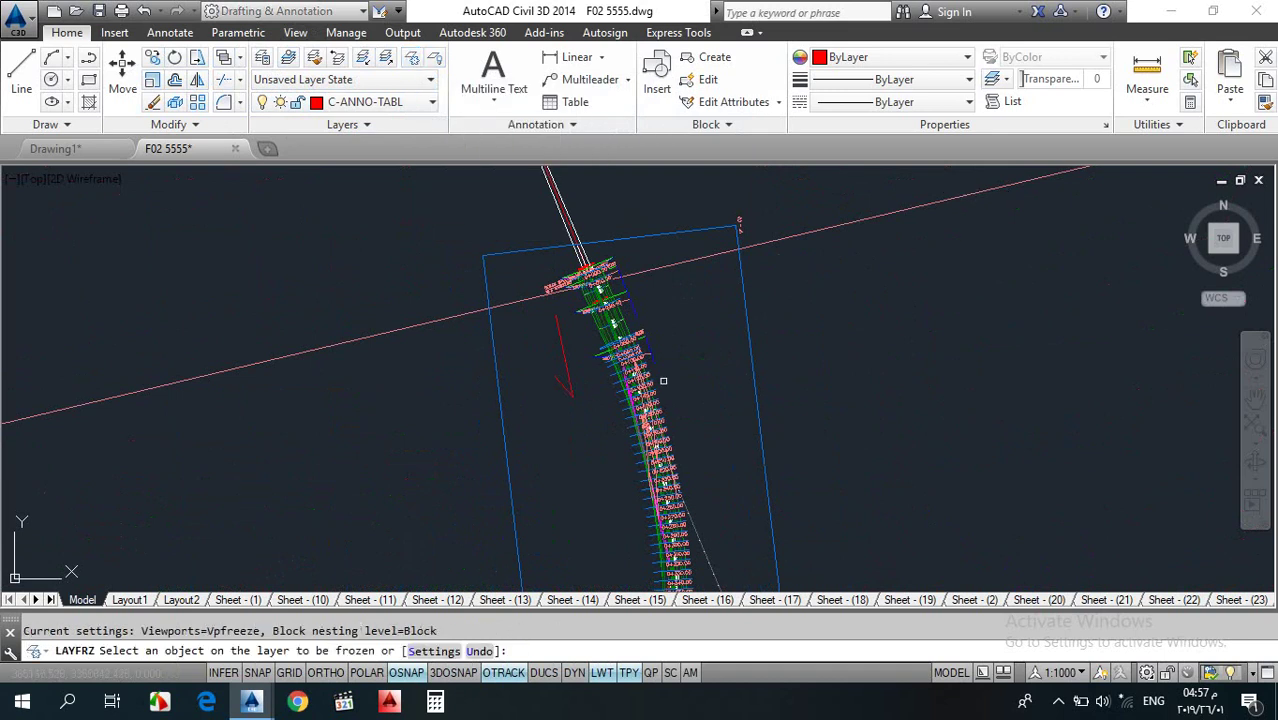
{"action": "scroll", "coordinate": [598, 385], "scroll_direction": "up", "scroll_amount": 5}
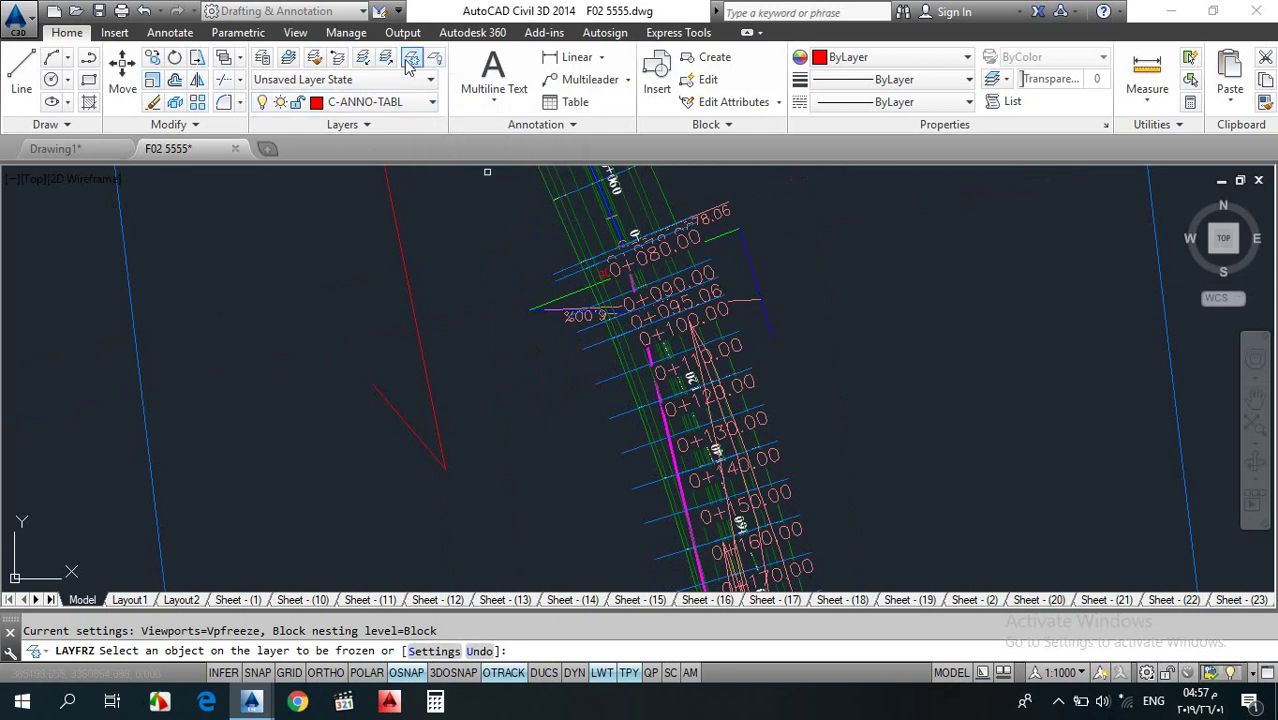
{"action": "left_click", "coordinate": [592, 346]}
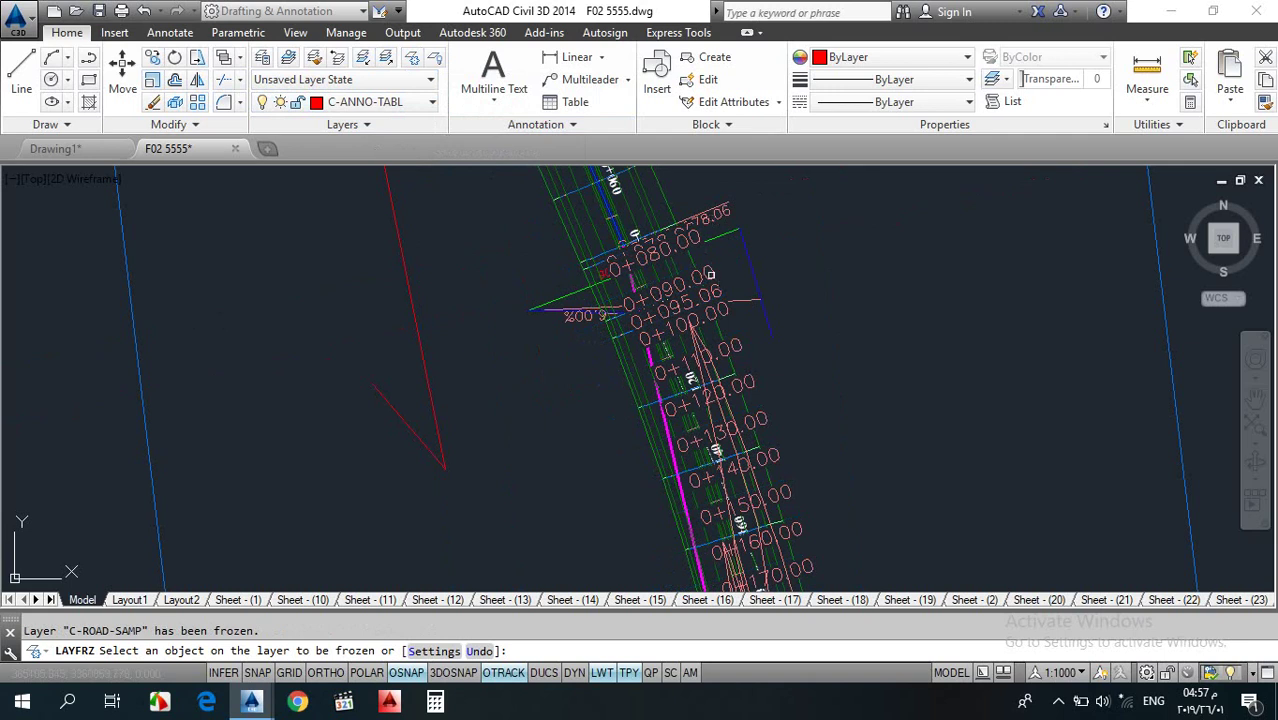
{"action": "left_click", "coordinate": [762, 420]}
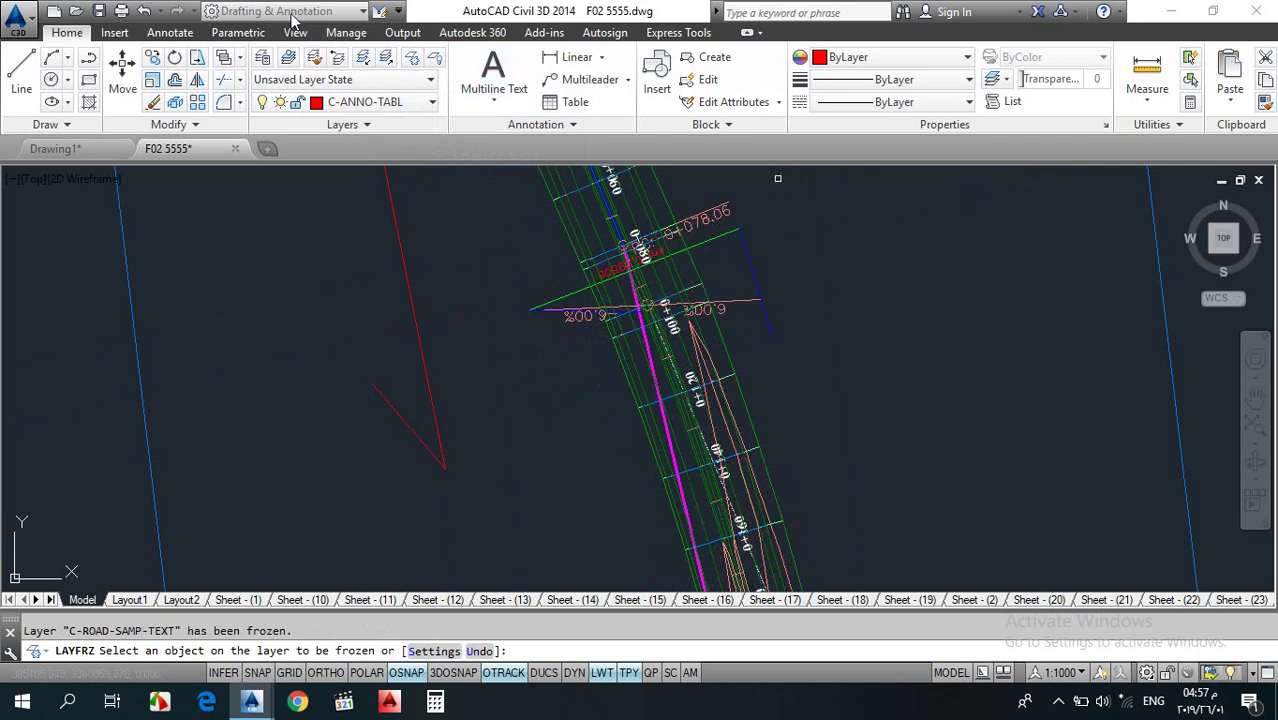
{"action": "key", "text": "Escape"}
- Switch to the Civil 3D workspace and freeze the road corridor's layer C-ROAD-CORR
{"action": "left_click", "coordinate": [285, 12]}
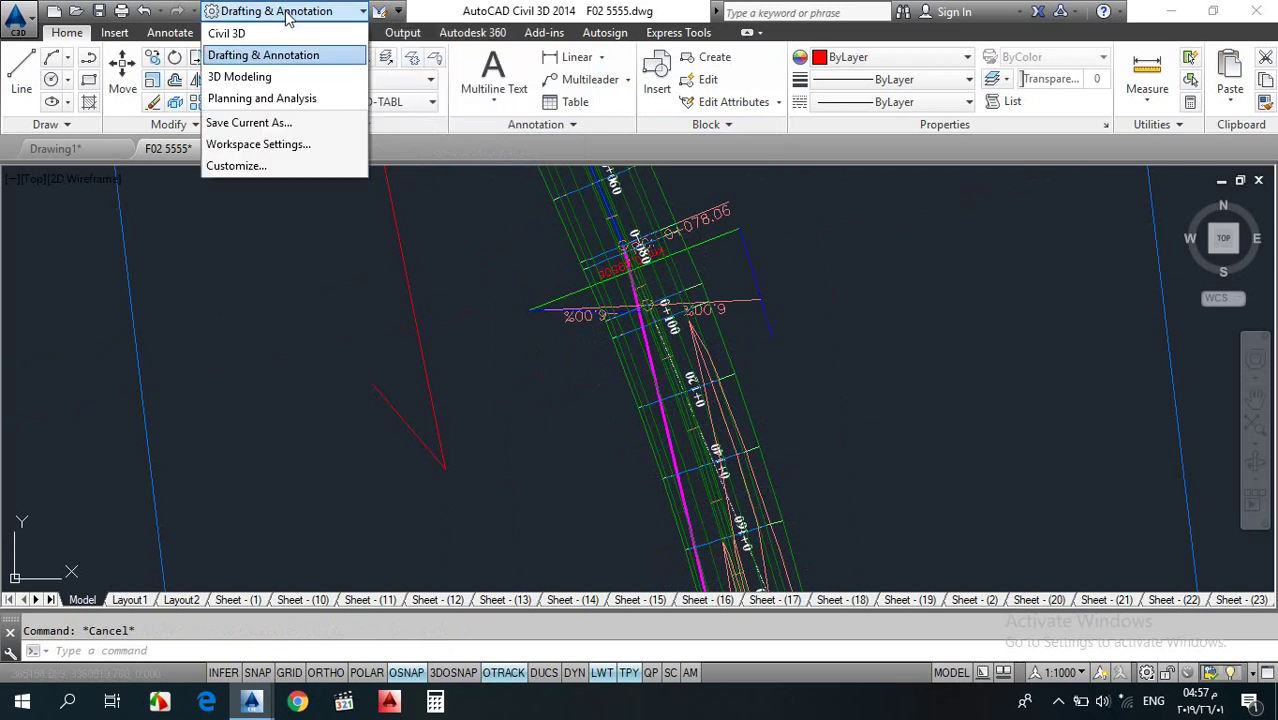
{"action": "left_click", "coordinate": [268, 32]}
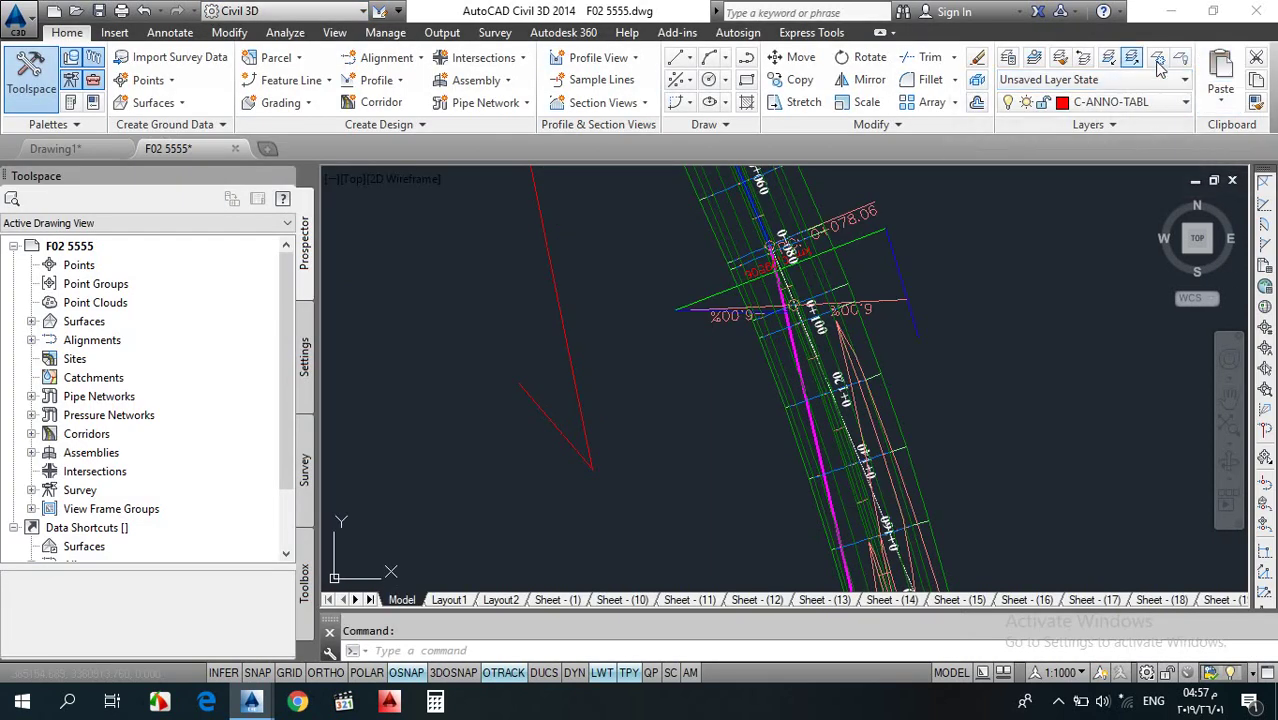
{"action": "left_click", "coordinate": [1157, 57]}
{"action": "scroll", "coordinate": [771, 303], "scroll_direction": "down", "scroll_amount": 2}
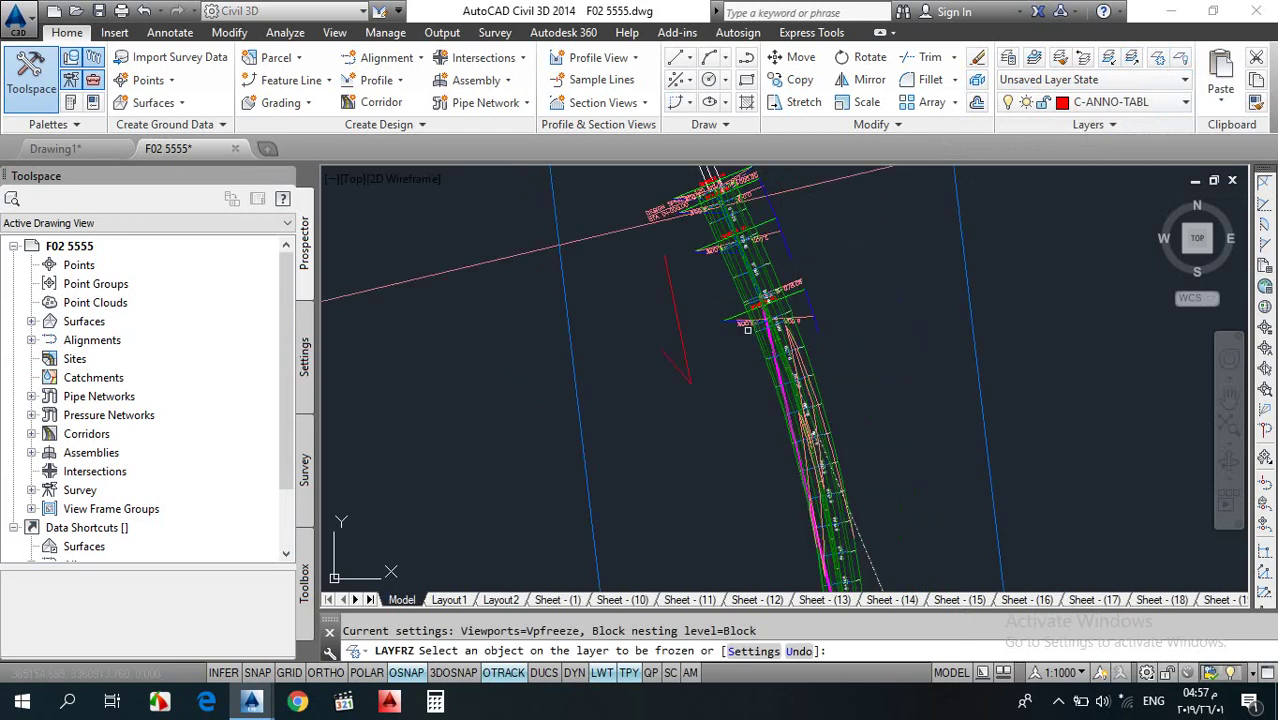
{"action": "scroll", "coordinate": [760, 320], "scroll_direction": "down", "scroll_amount": 2}
{"action": "scroll", "coordinate": [749, 460], "scroll_direction": "up", "scroll_amount": 5}
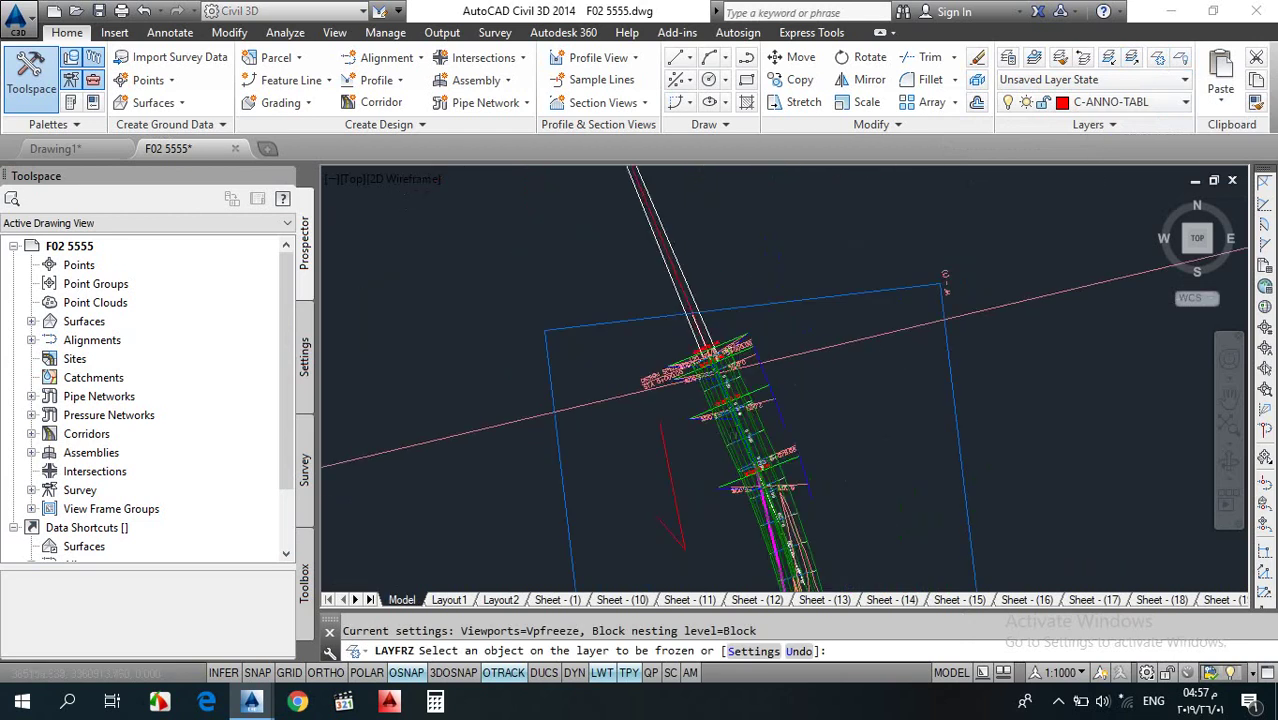
{"action": "left_click", "coordinate": [699, 436]}
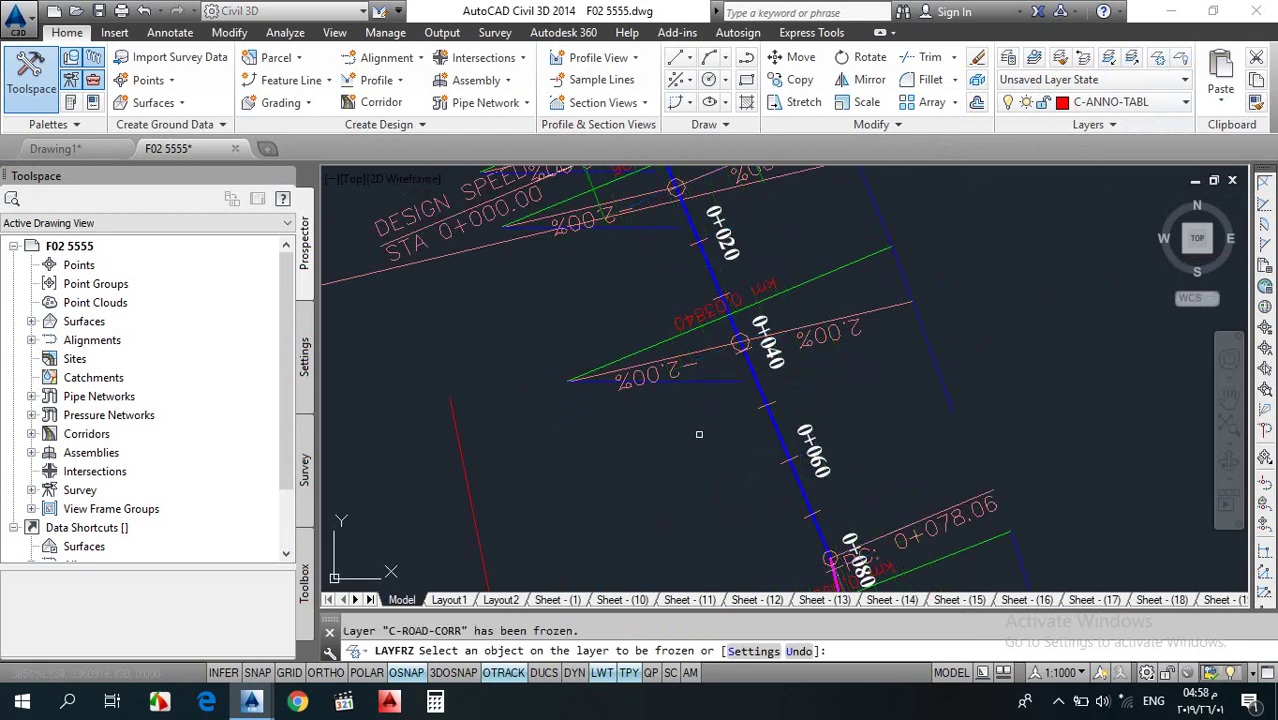
{"action": "key", "text": "Escape"}
- Offset the R1 alignment's centreline by 5 to both sides near its starting stations
{"action": "scroll", "coordinate": [755, 348], "scroll_direction": "down", "scroll_amount": 5}
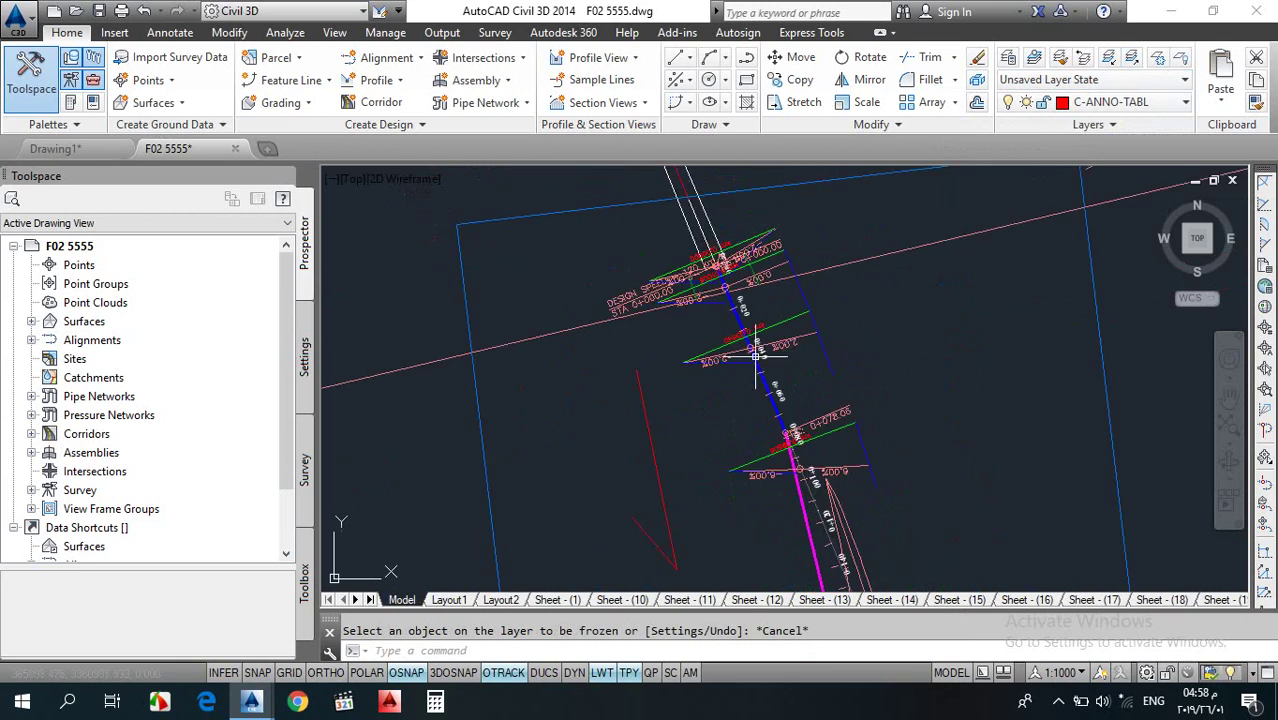
{"action": "scroll", "coordinate": [799, 348], "scroll_direction": "up", "scroll_amount": 5}
{"action": "scroll", "coordinate": [830, 360], "scroll_direction": "down", "scroll_amount": 5}
{"action": "scroll", "coordinate": [836, 366], "scroll_direction": "up", "scroll_amount": 3}
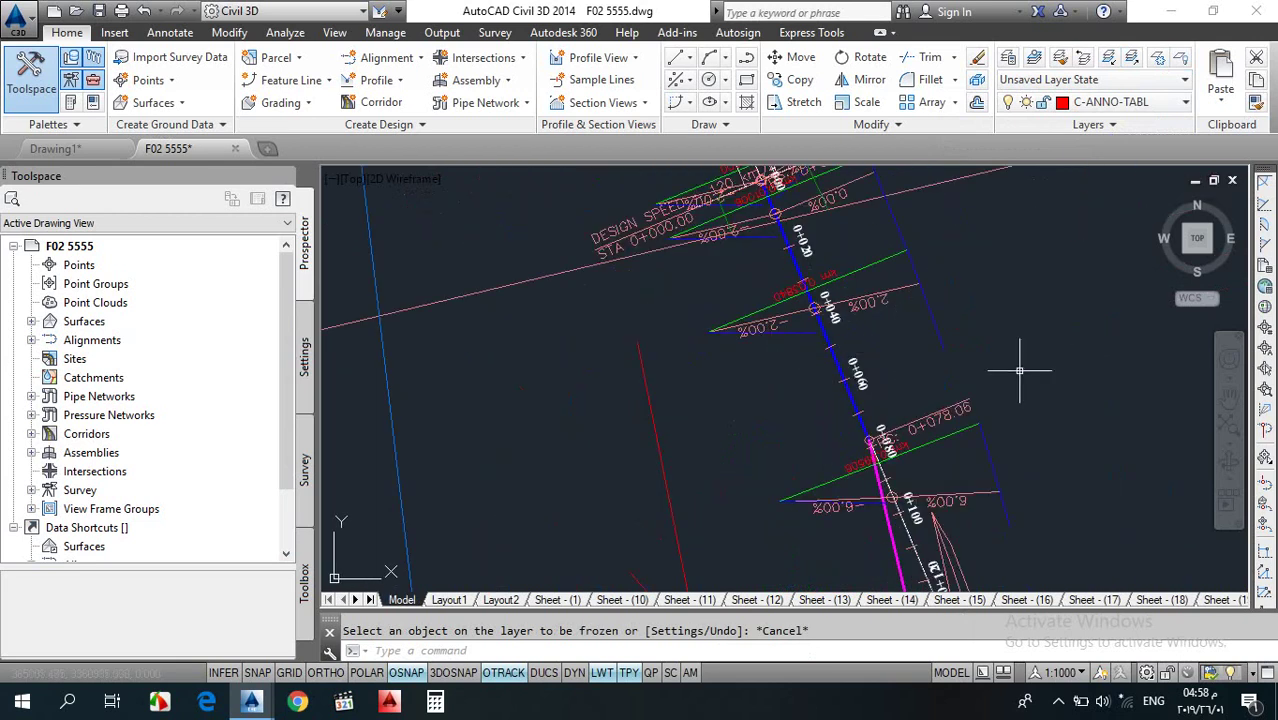
{"action": "type", "text": "o"}
{"action": "key", "text": "Return"}
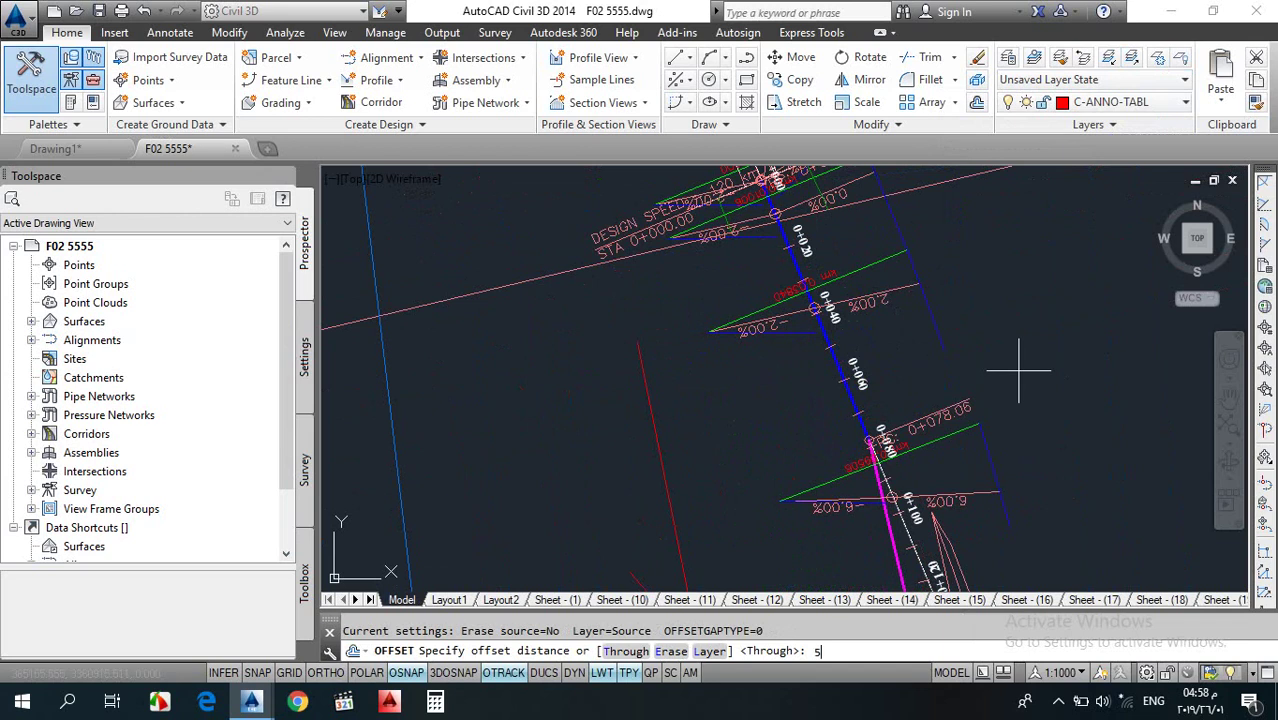
{"action": "key", "text": "Return"}
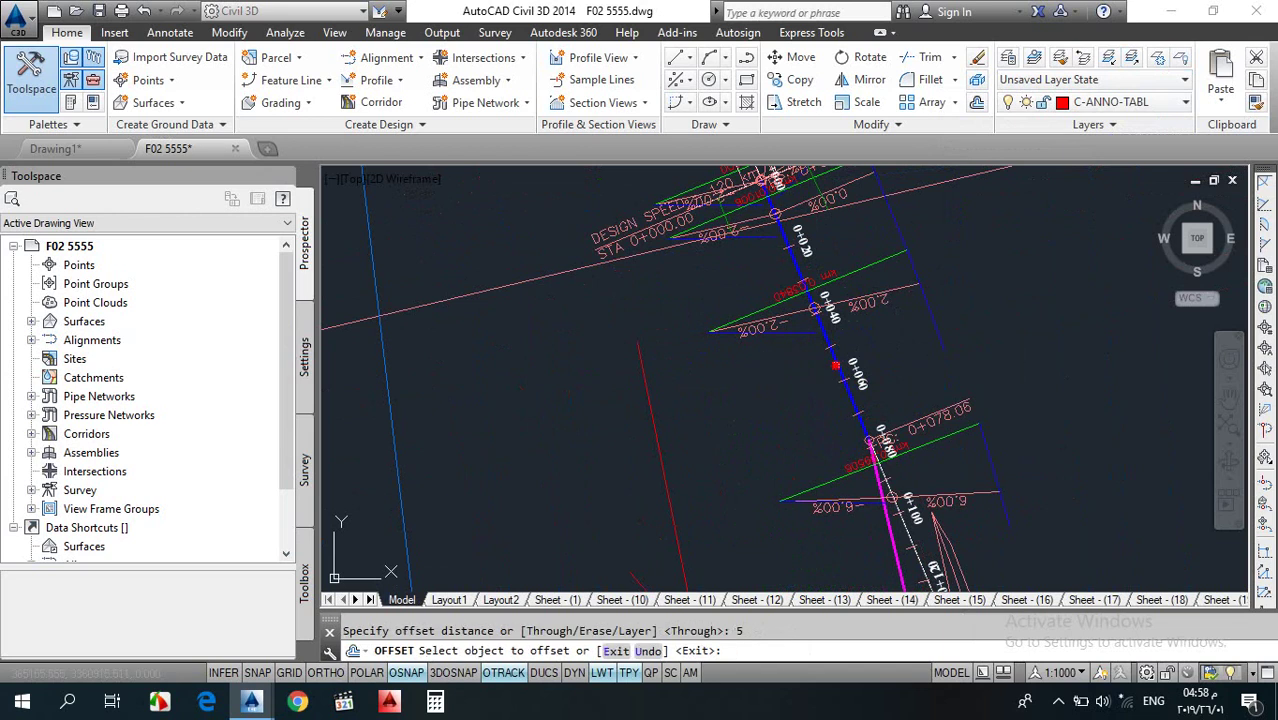
{"action": "left_click", "coordinate": [836, 366]}
{"action": "left_click", "coordinate": [762, 398]}
{"action": "scroll", "coordinate": [836, 363], "scroll_direction": "up", "scroll_amount": 3}
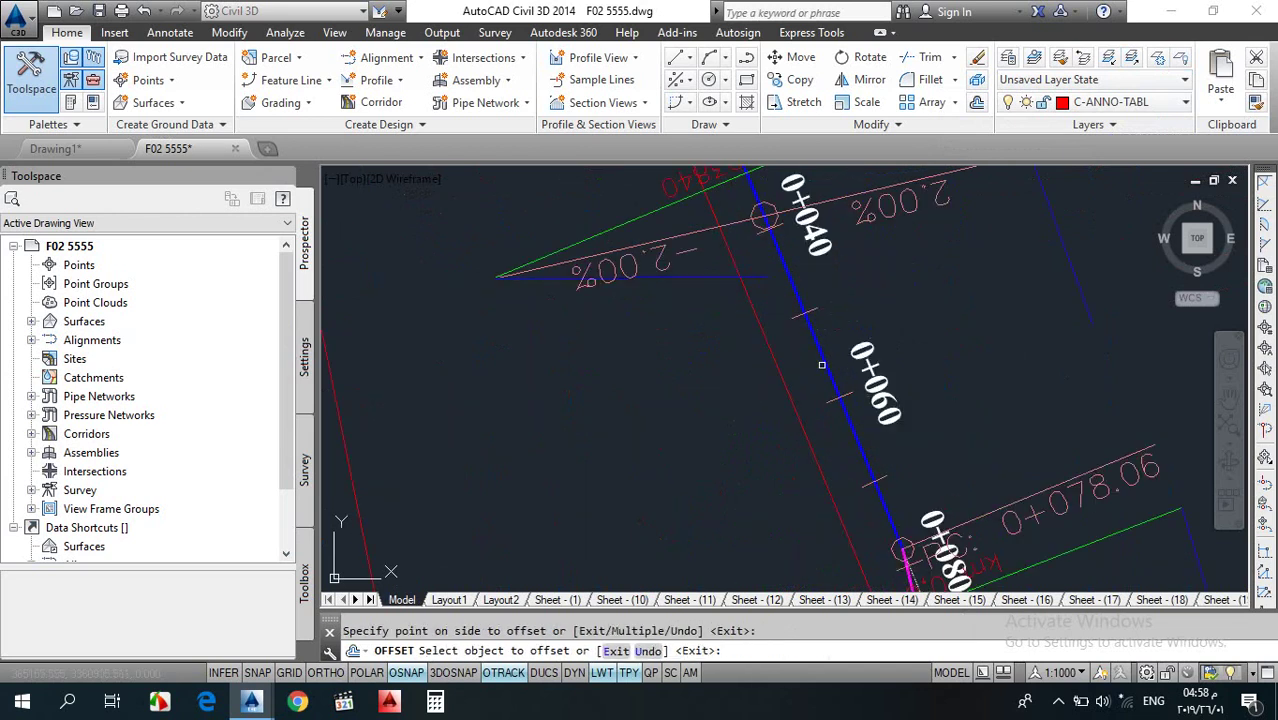
{"action": "left_click", "coordinate": [821, 365]}
{"action": "left_click", "coordinate": [916, 299]}
{"action": "key", "text": "Escape"}
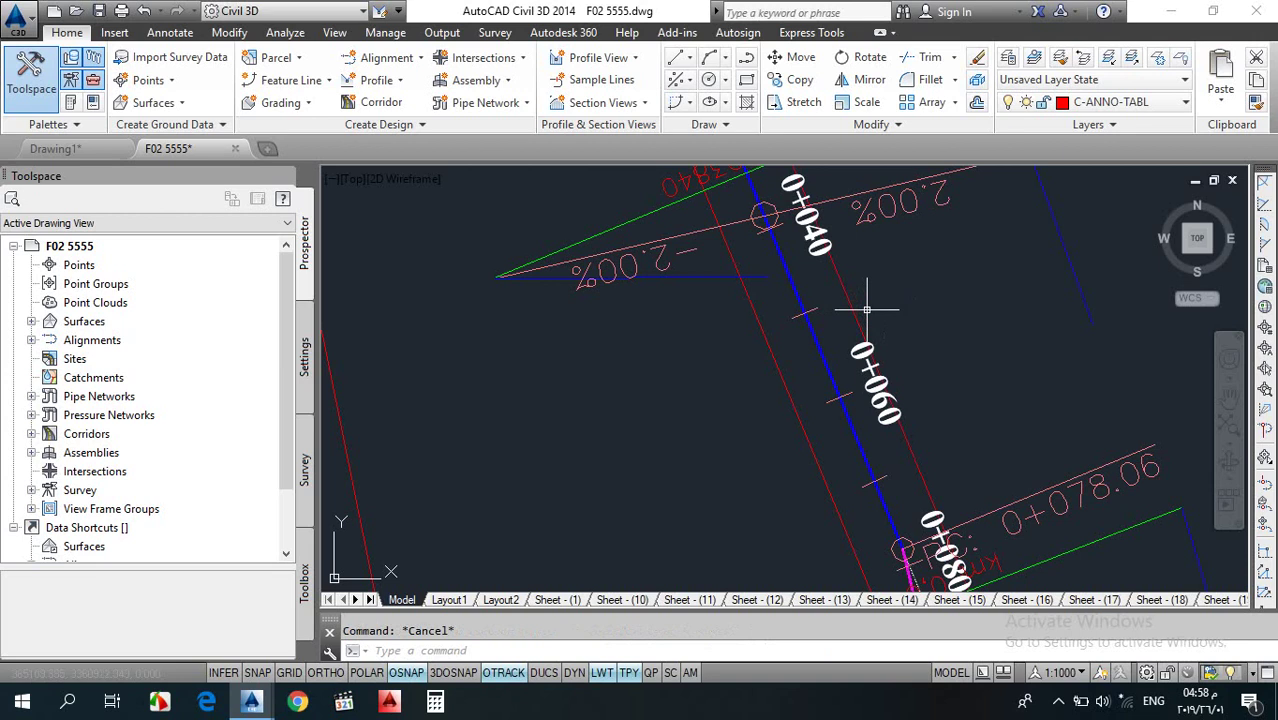
- Set both offset road-edge polylines to Cyan and give them a heavier lineweight
{"action": "left_click", "coordinate": [856, 306]}
{"action": "left_click", "coordinate": [737, 385]}
{"action": "type", "text": "m"}
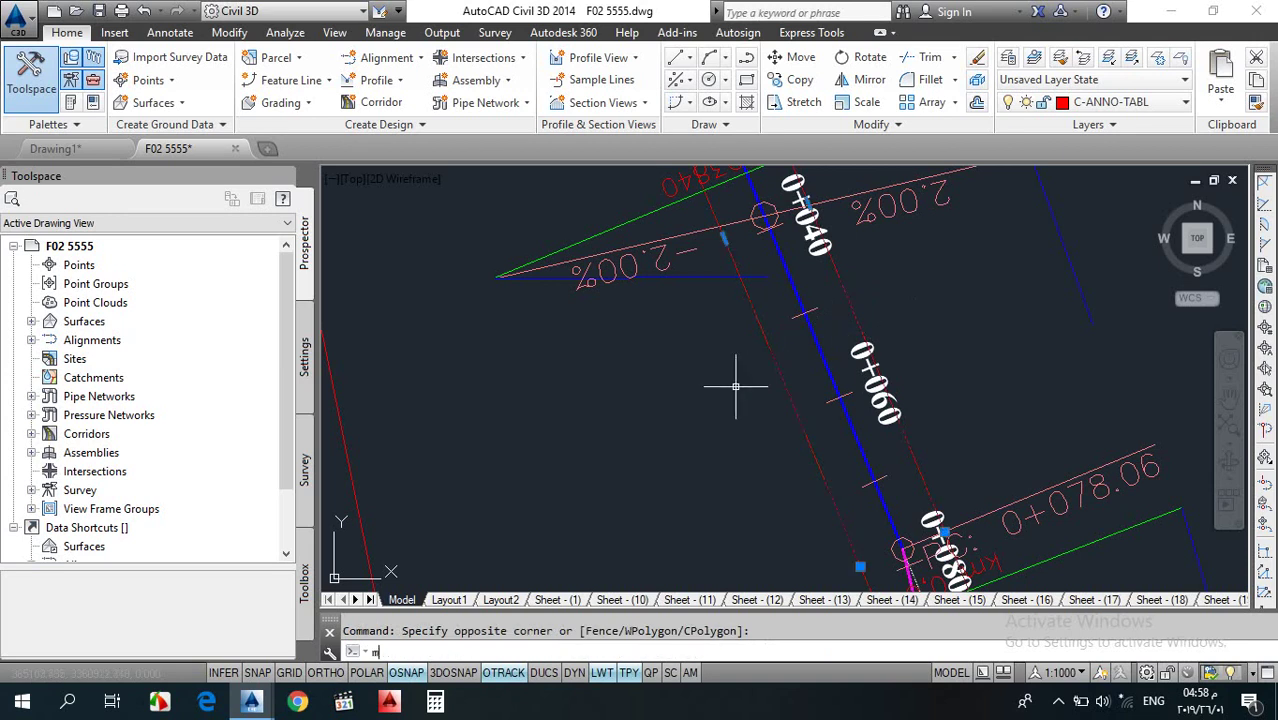
{"action": "type", "text": "o"}
{"action": "key", "text": "Return"}
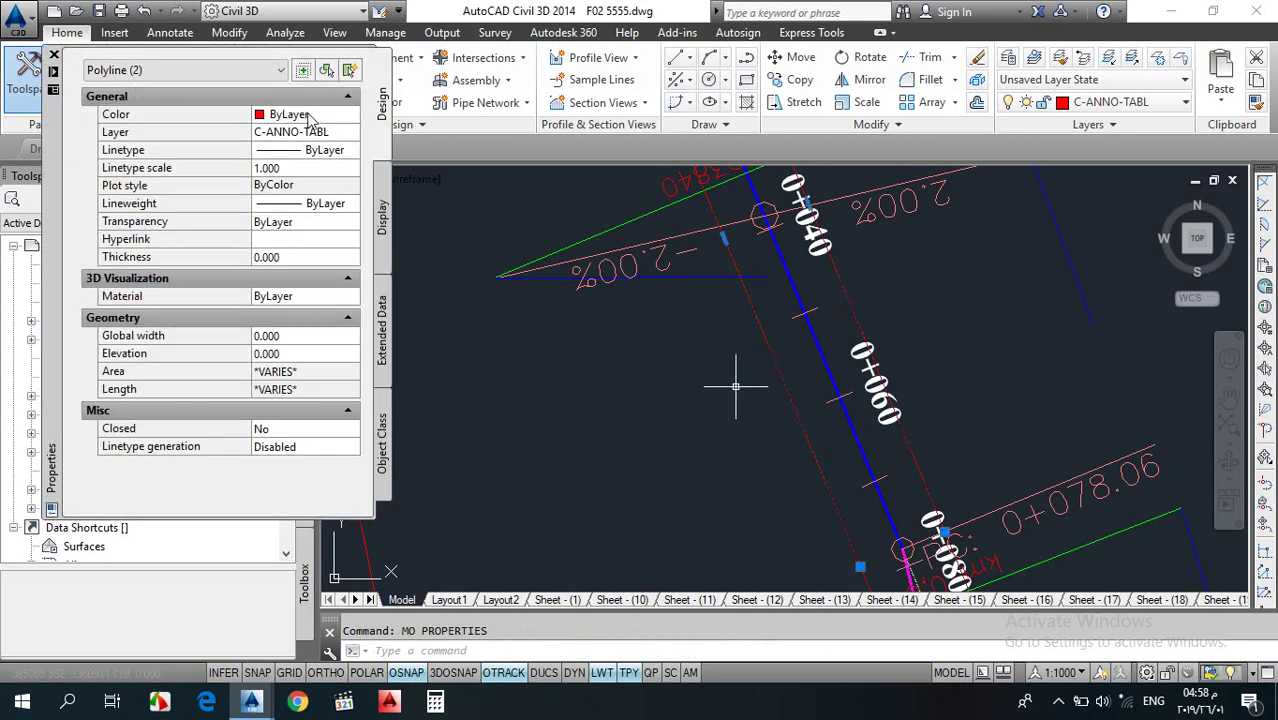
{"action": "left_click", "coordinate": [309, 116]}
{"action": "left_click", "coordinate": [303, 222]}
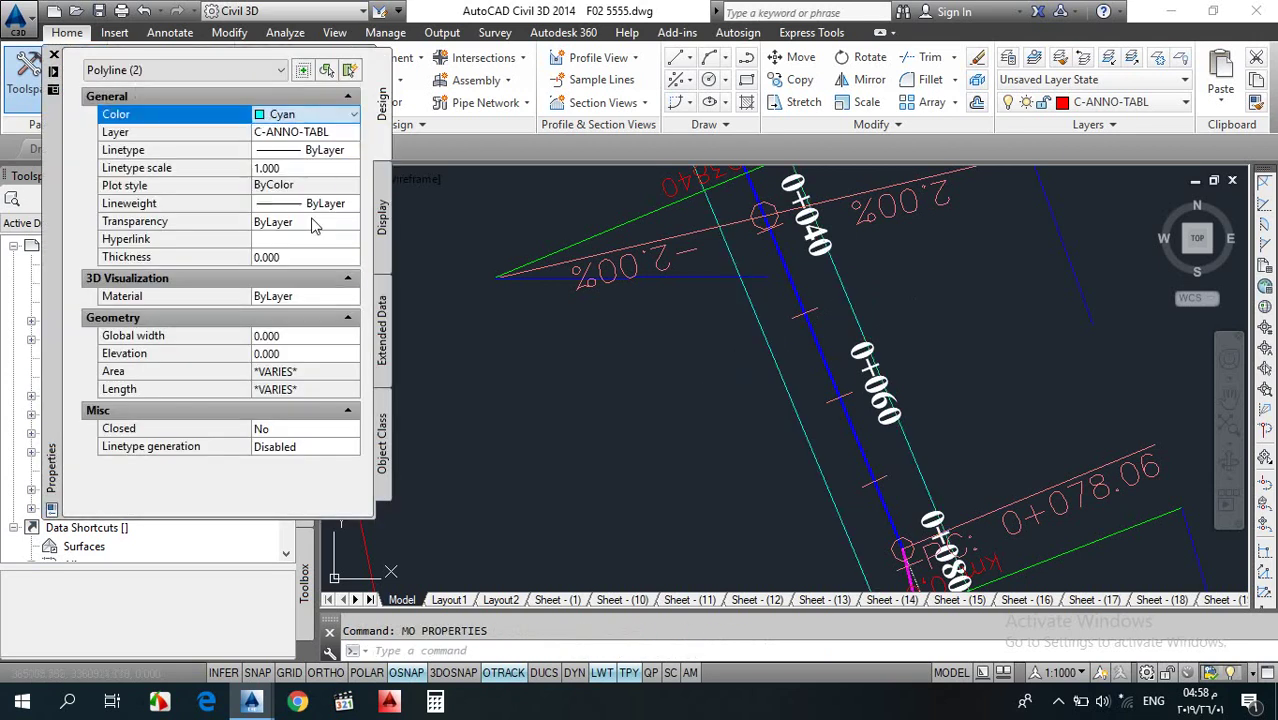
{"action": "left_click", "coordinate": [310, 203]}
{"action": "left_click", "coordinate": [310, 203]}
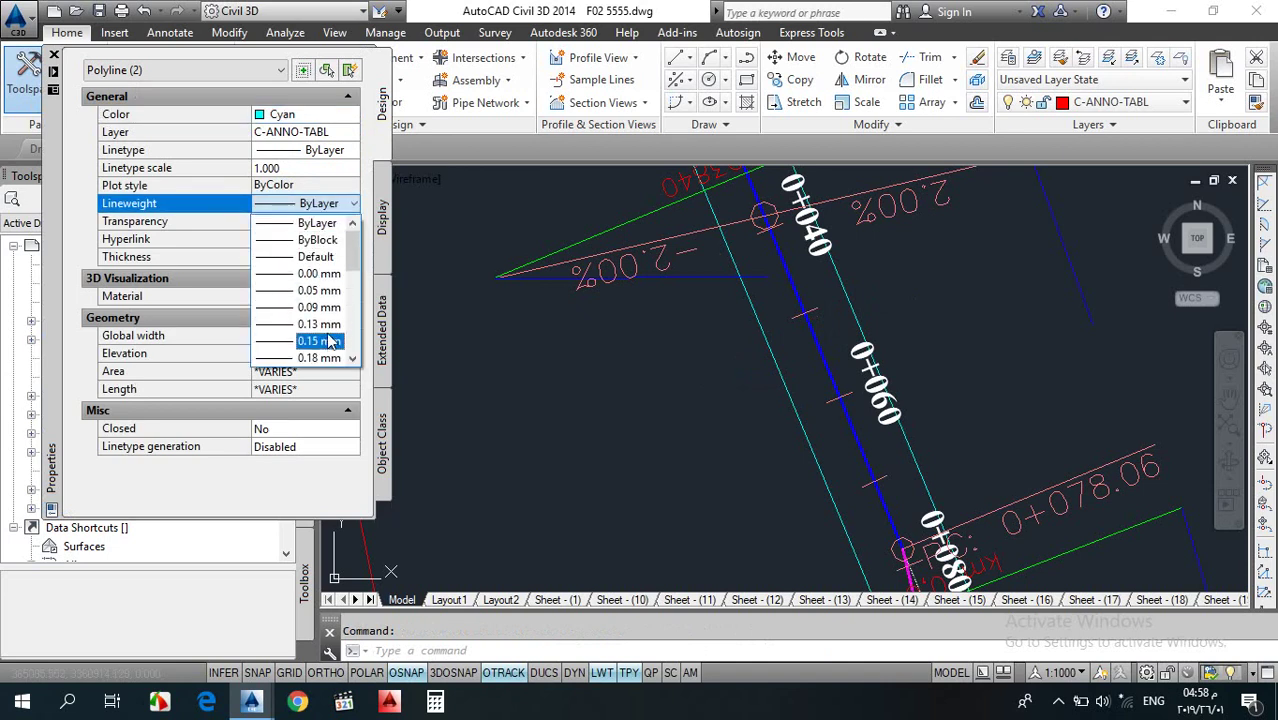
{"action": "scroll", "coordinate": [328, 345], "scroll_direction": "down", "scroll_amount": 2}
{"action": "left_click", "coordinate": [320, 341]}
{"action": "key", "text": "Escape"}
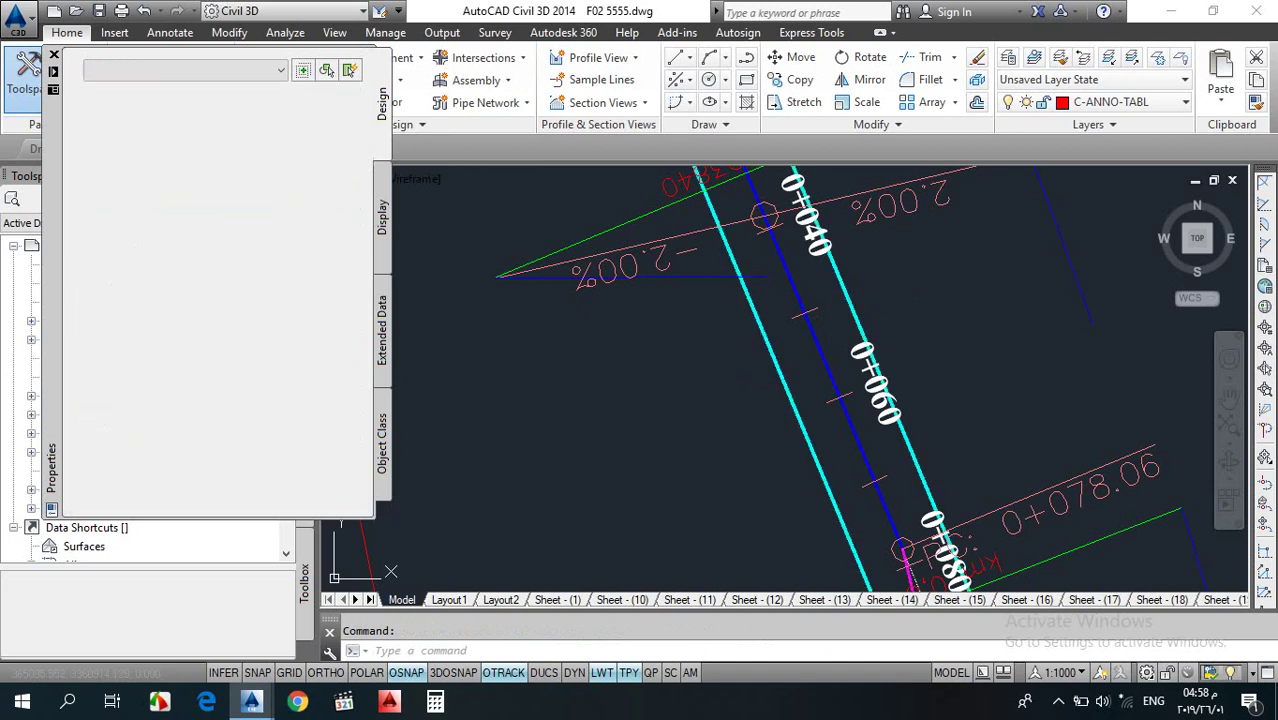
- Offset each cyan edge line outward by 10, creating an outer line on both sides of the road
{"action": "scroll", "coordinate": [748, 388], "scroll_direction": "down", "scroll_amount": 2}
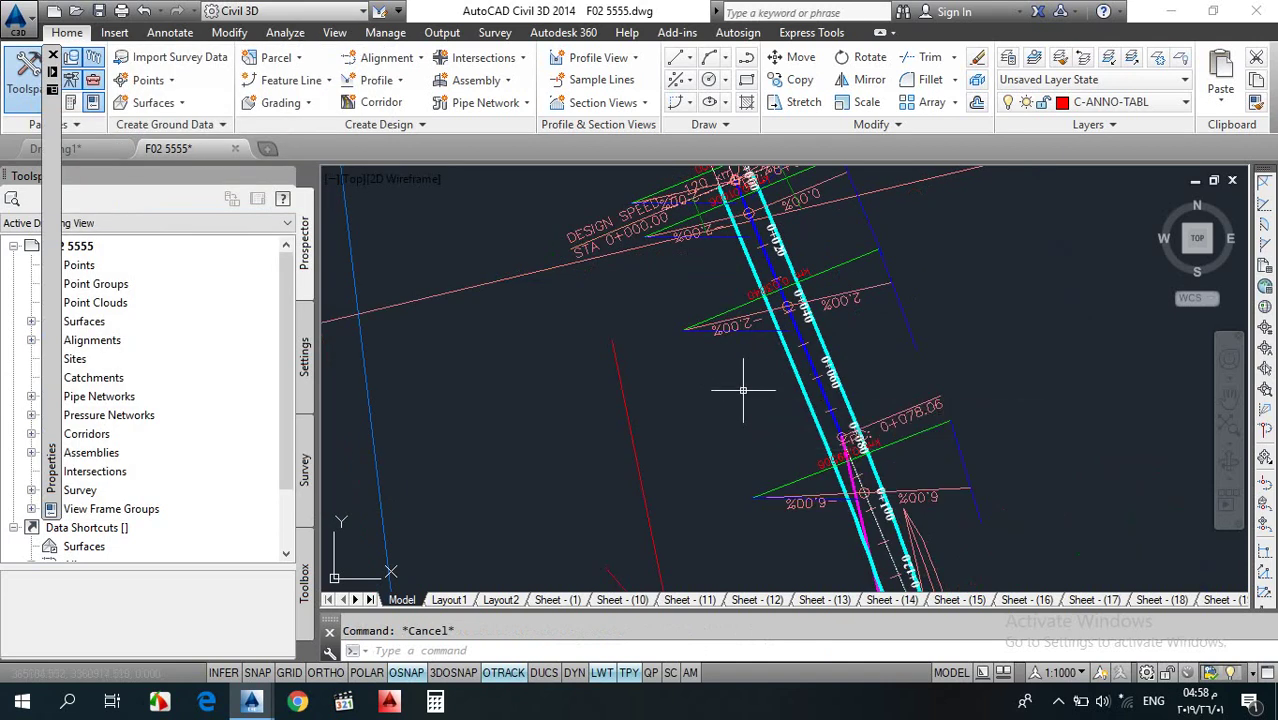
{"action": "type", "text": "o"}
{"action": "key", "text": "Return"}
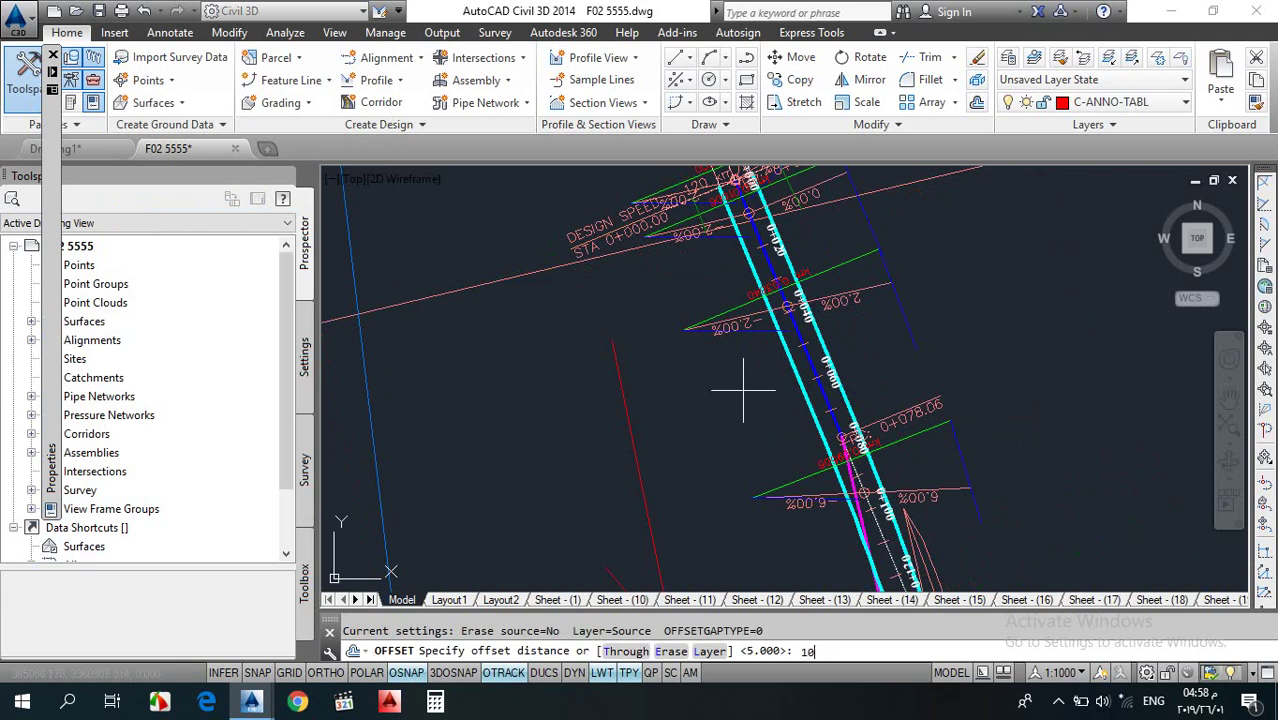
{"action": "key", "text": "Return"}
{"action": "left_click", "coordinate": [795, 371]}
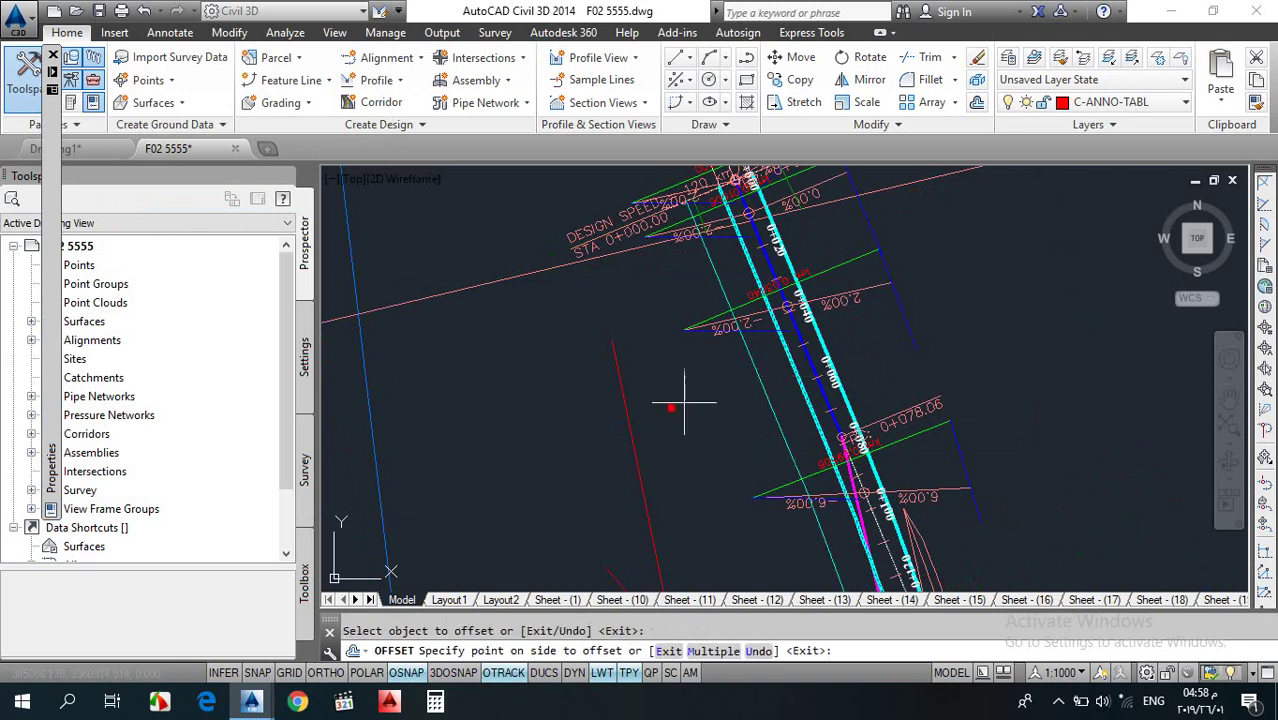
{"action": "left_click", "coordinate": [827, 355]}
{"action": "left_click", "coordinate": [908, 320]}
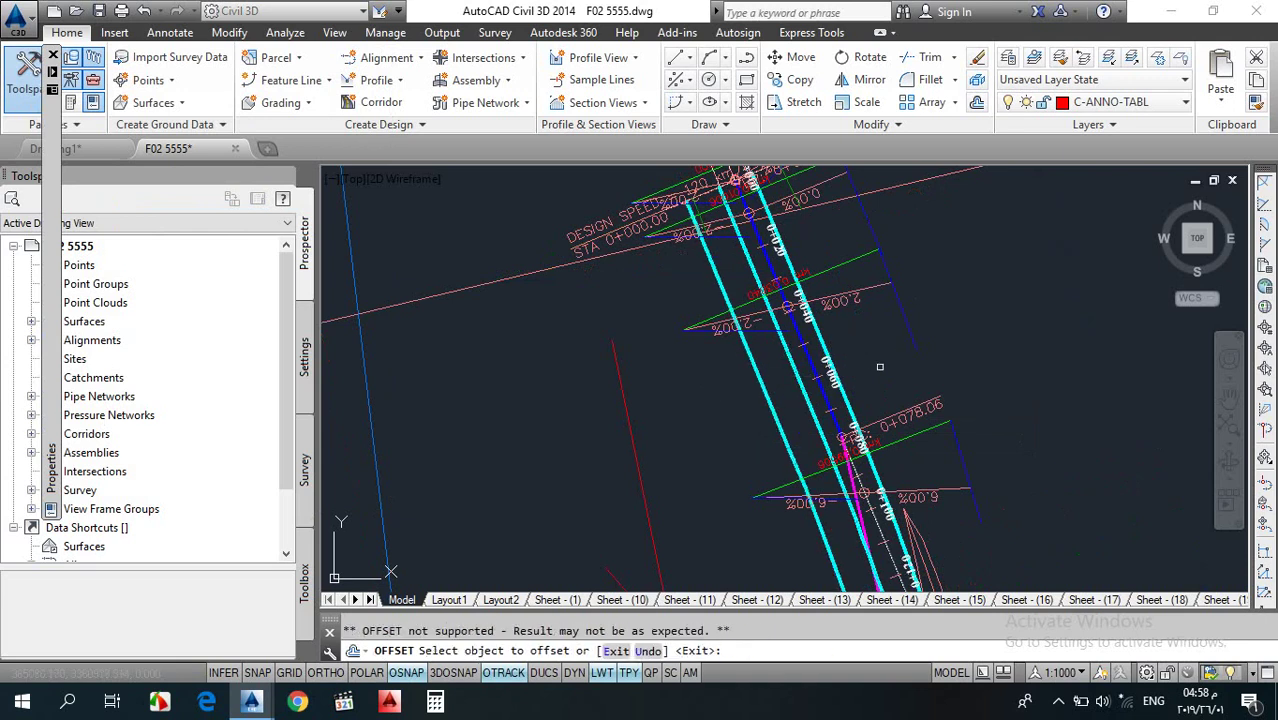
{"action": "left_click", "coordinate": [825, 352]}
{"action": "left_click", "coordinate": [906, 316]}
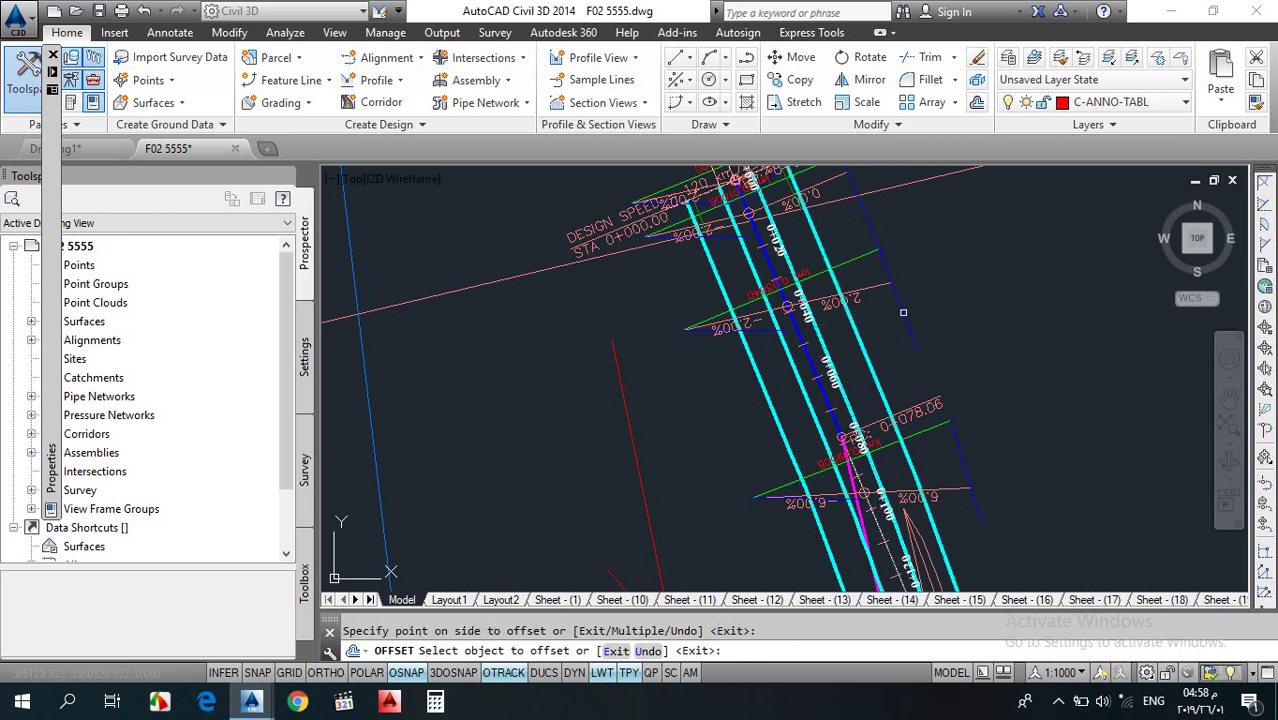
{"action": "key", "text": "Escape"}
{"action": "key", "text": "Escape"}
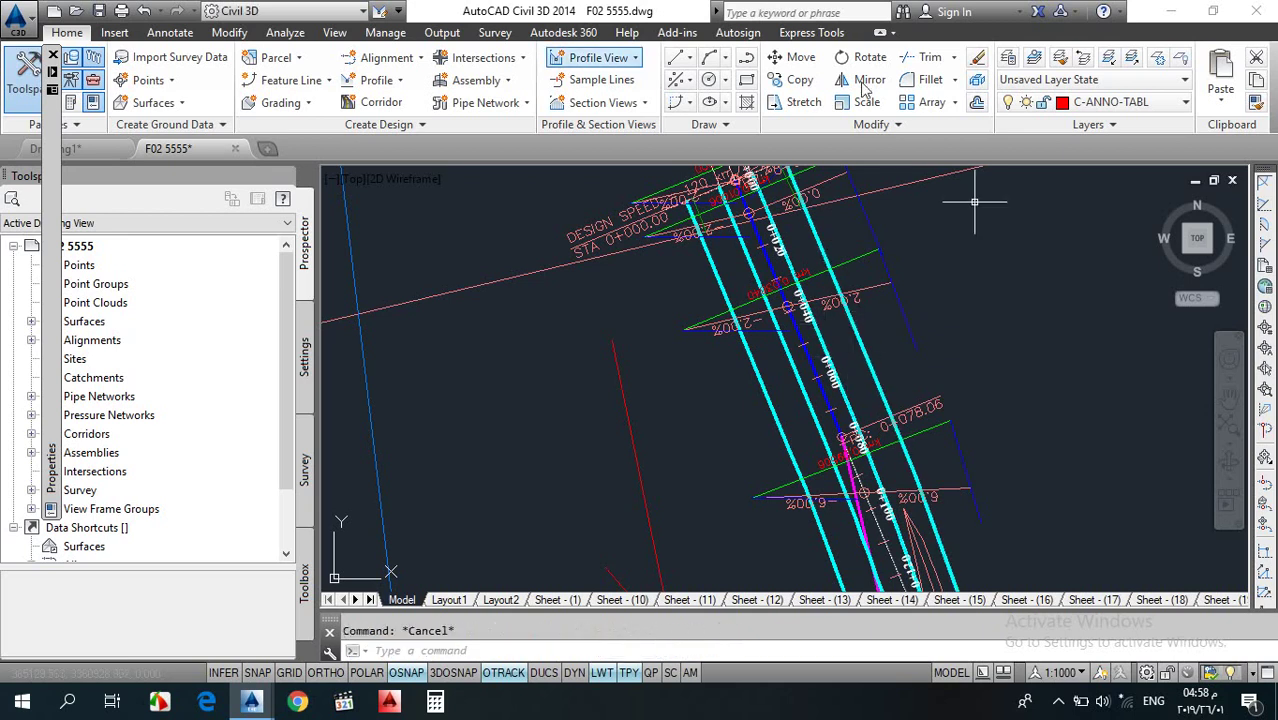
- Freeze layer C-ROAD-TEXT by picking the annotations beside the start of alignment R1
{"action": "left_click", "coordinate": [1156, 58]}
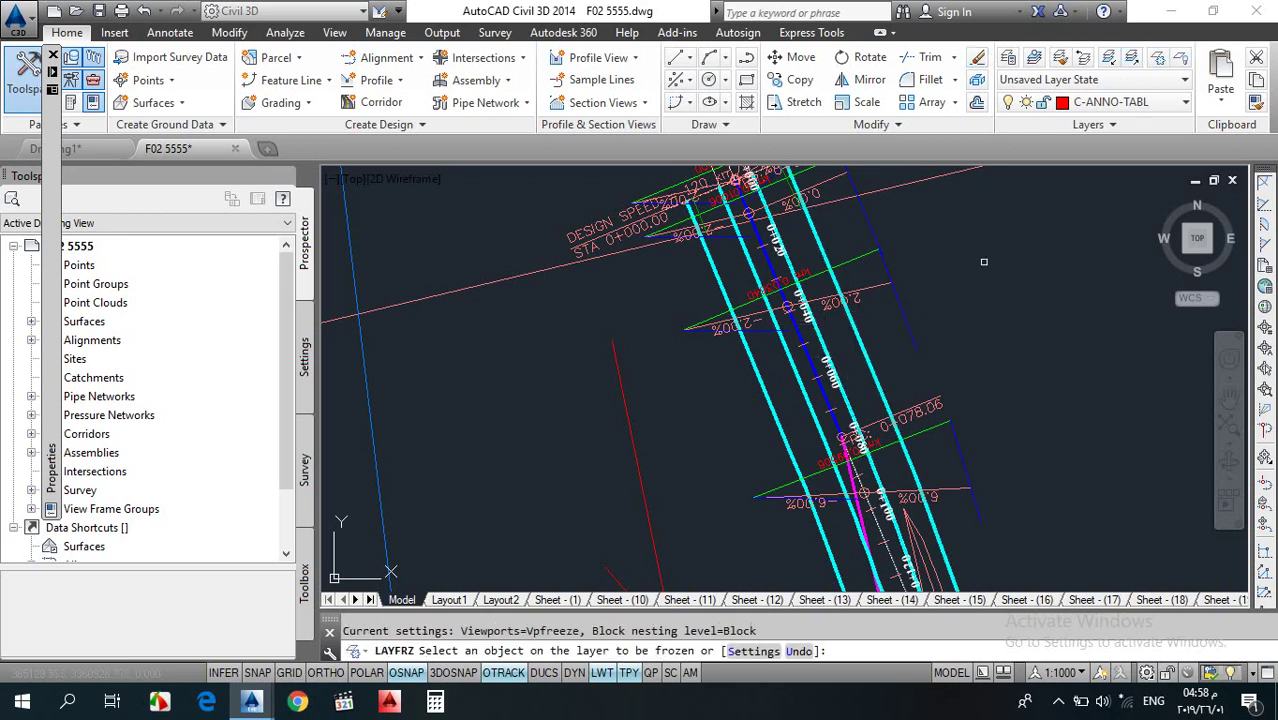
{"action": "left_click", "coordinate": [869, 296]}
{"action": "left_click", "coordinate": [860, 288]}
{"action": "scroll", "coordinate": [866, 305], "scroll_direction": "down", "scroll_amount": 3}
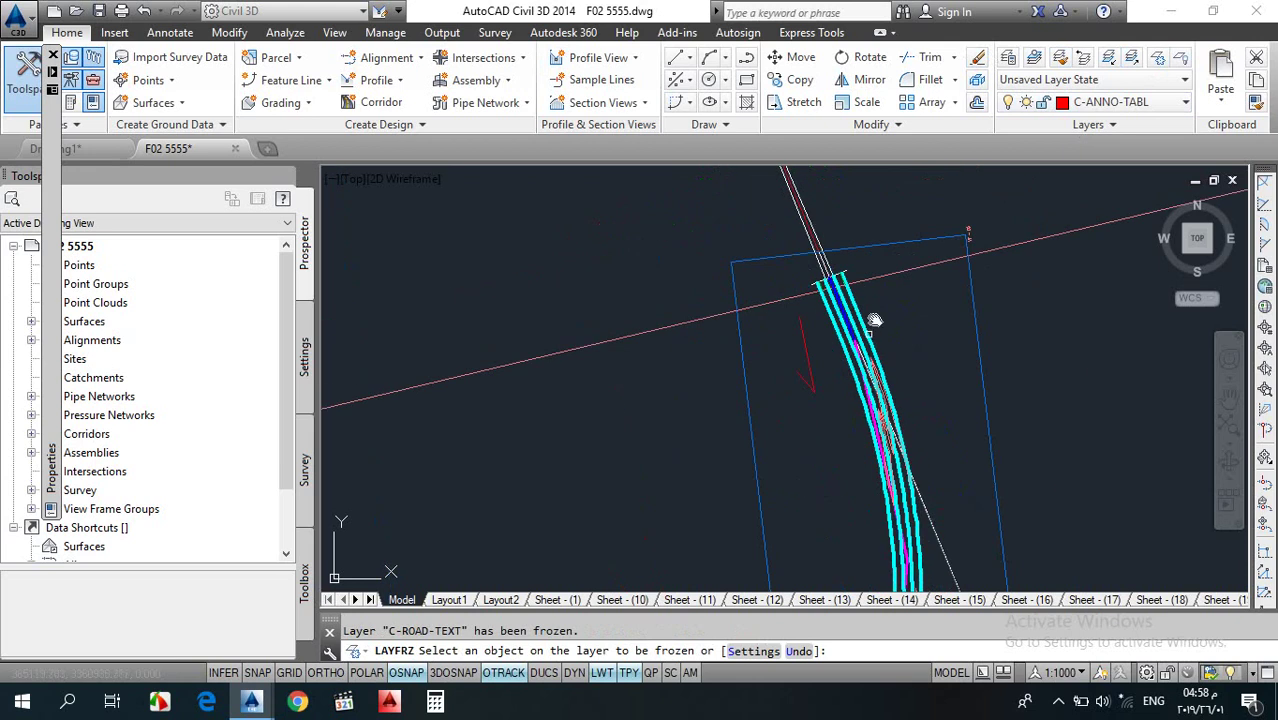
{"action": "scroll", "coordinate": [870, 340], "scroll_direction": "up", "scroll_amount": 4}
{"action": "scroll", "coordinate": [856, 326], "scroll_direction": "down", "scroll_amount": 3}
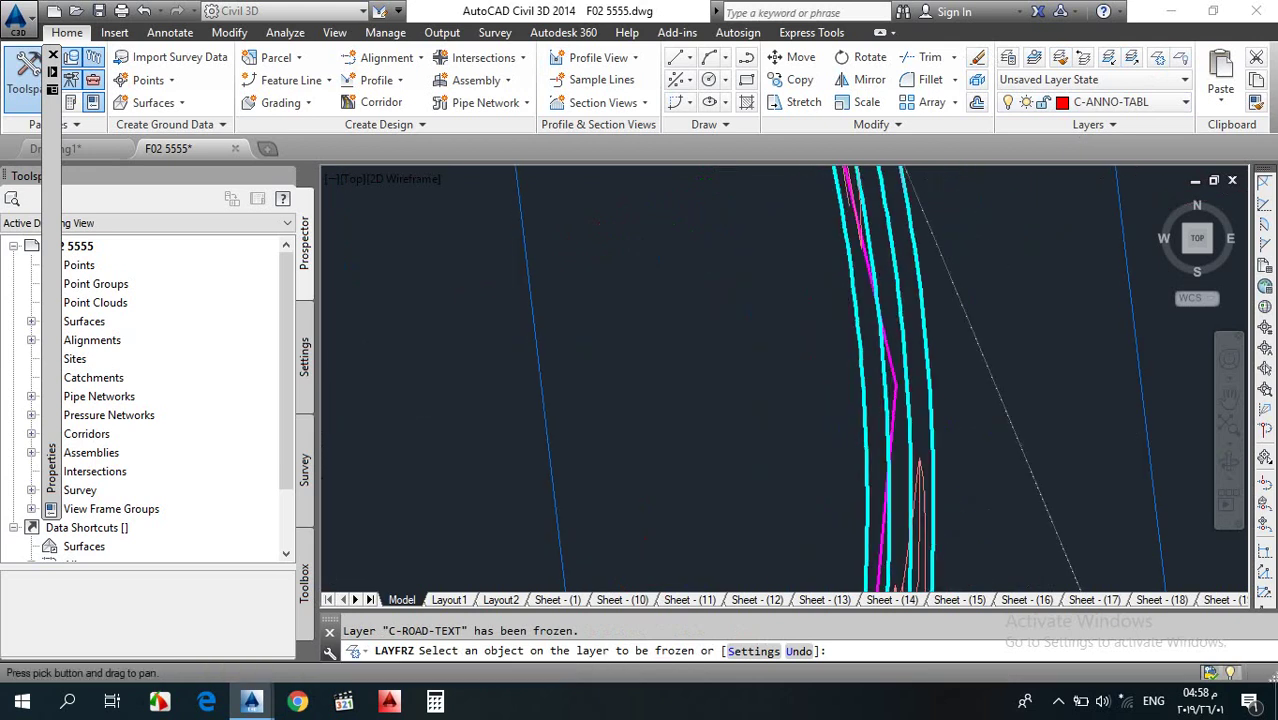
{"action": "scroll", "coordinate": [842, 338], "scroll_direction": "up", "scroll_amount": 3}
{"action": "key", "text": "Escape"}
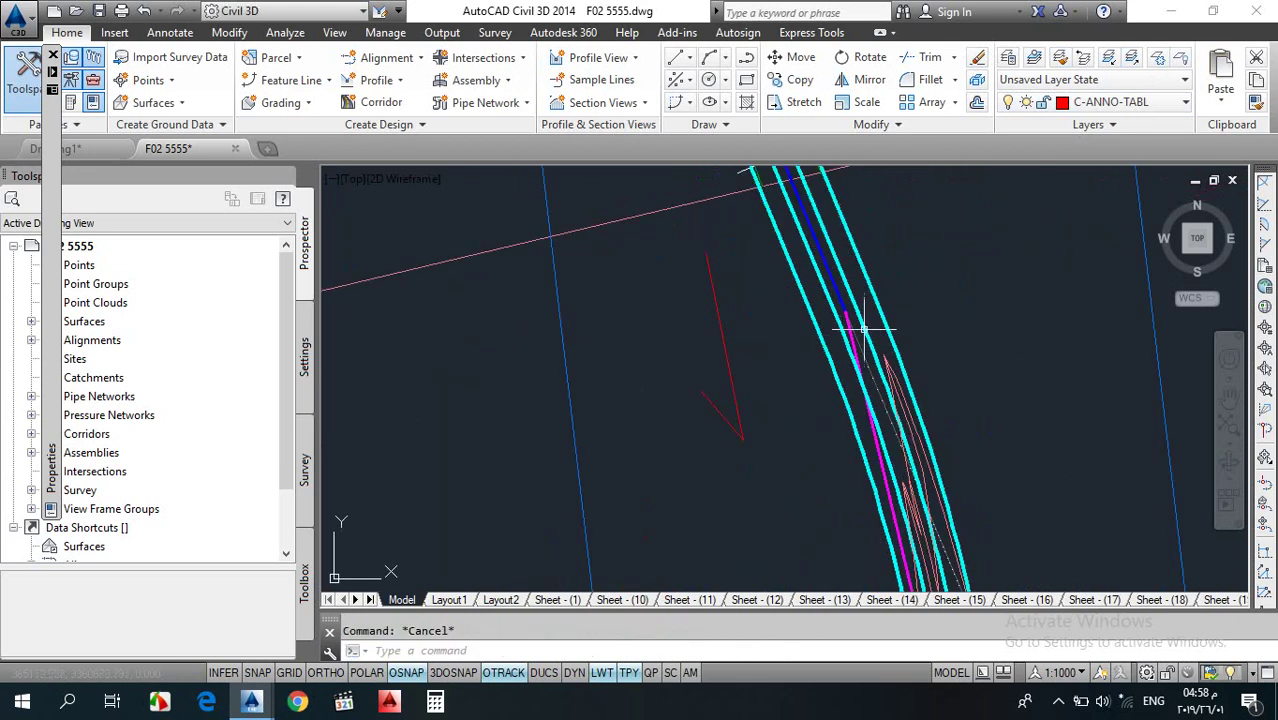
- Draw a direction arrow's shaft and one barb with lines alongside the road's eastern edge, pointing down the alignment
{"action": "type", "text": "l"}
{"action": "key", "text": "Return"}
{"action": "left_click", "coordinate": [893, 225]}
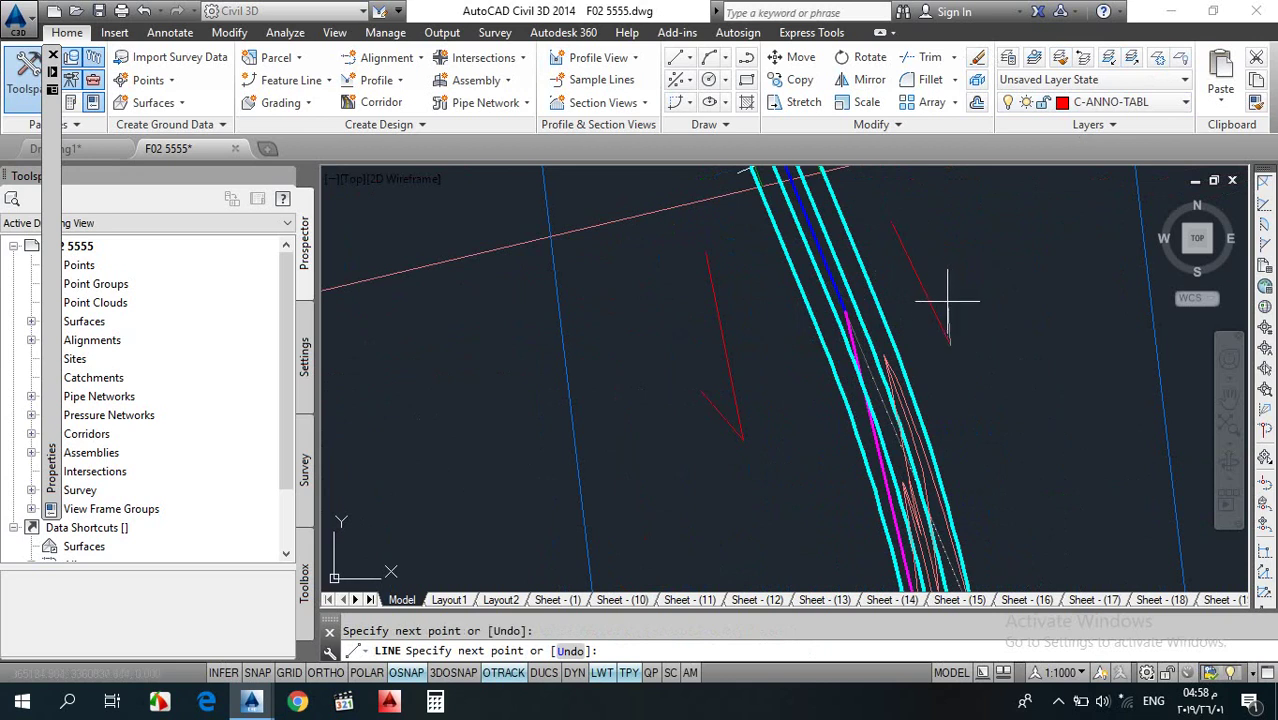
{"action": "left_click", "coordinate": [949, 341]}
{"action": "left_click", "coordinate": [953, 300]}
{"action": "key", "text": "Escape"}
- Mirror the new arrow's barb about its shaft to complete the arrowhead, keeping the source line
{"action": "type", "text": "m"}
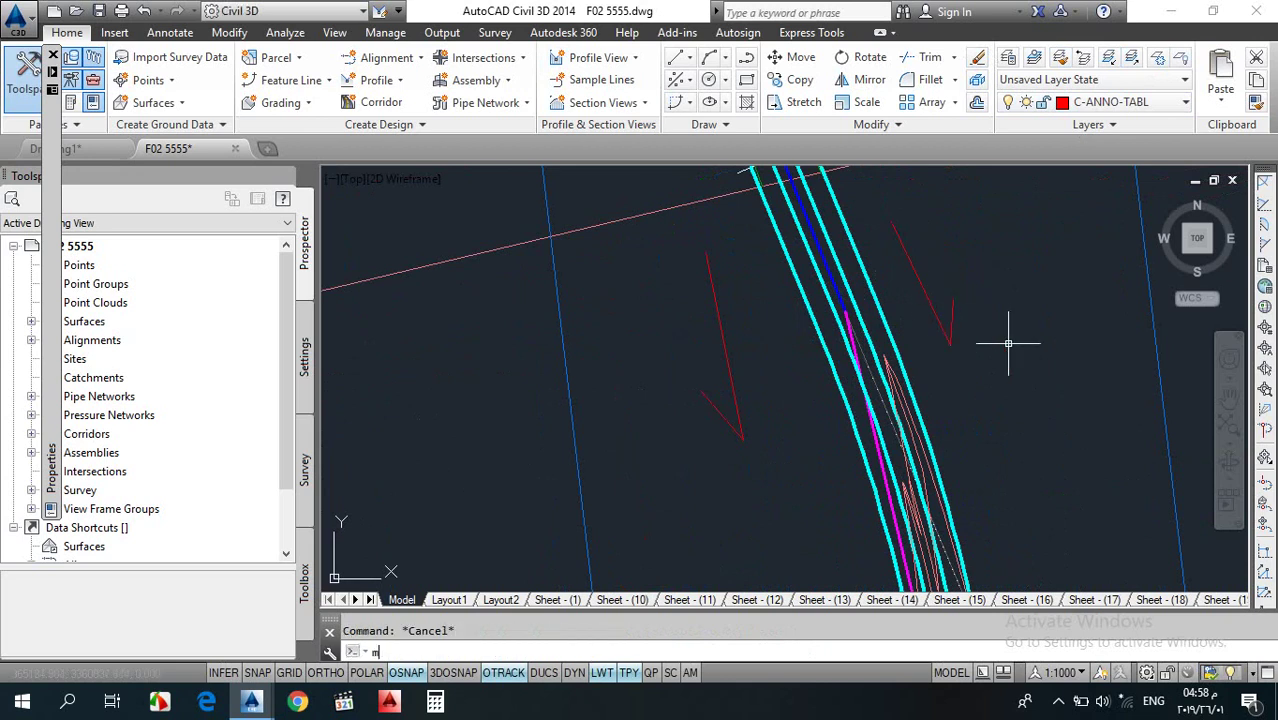
{"action": "type", "text": "i"}
{"action": "key", "text": "Return"}
{"action": "left_click", "coordinate": [954, 281]}
{"action": "left_click", "coordinate": [942, 323]}
{"action": "key", "text": "Return"}
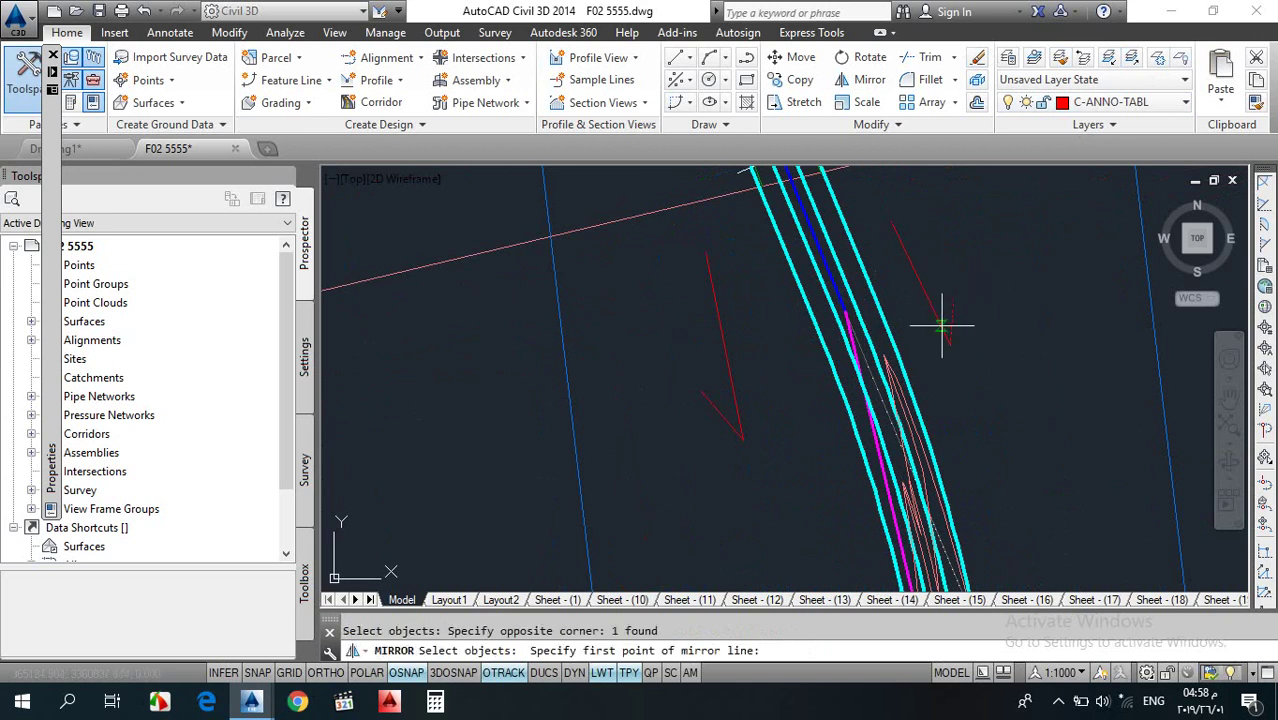
{"action": "left_click", "coordinate": [920, 286]}
{"action": "left_click", "coordinate": [949, 341]}
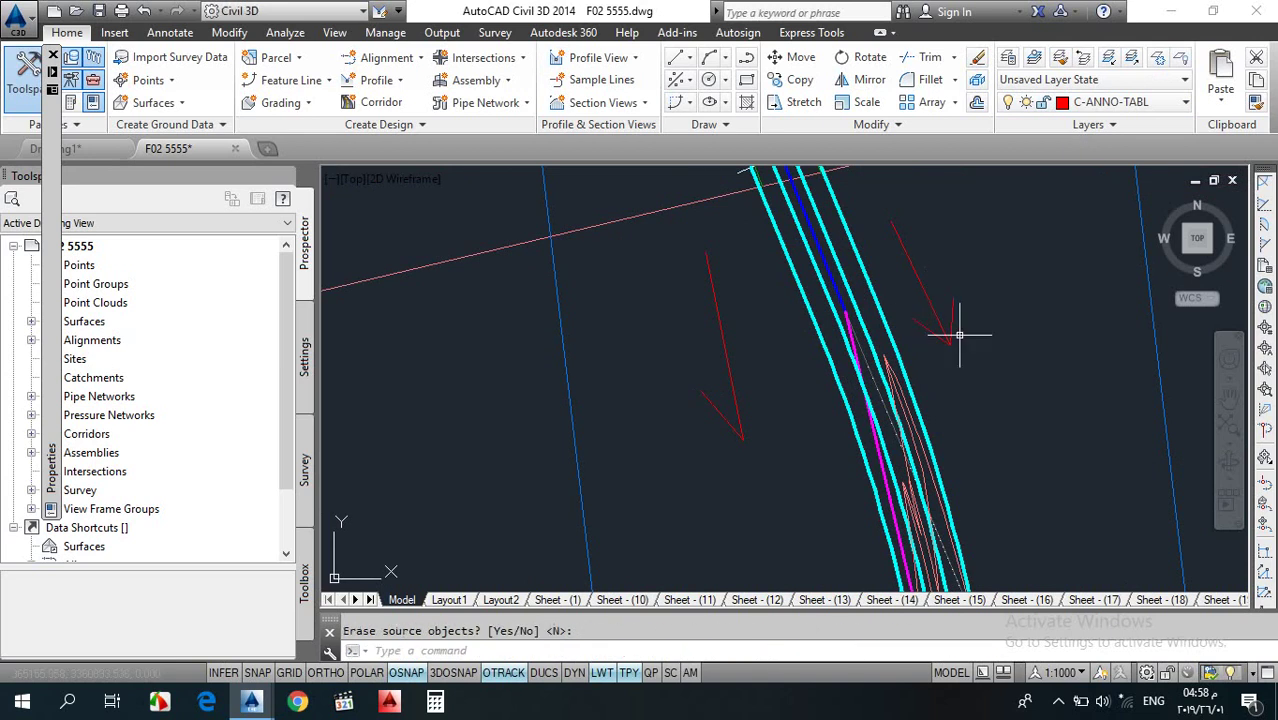
{"action": "scroll", "coordinate": [962, 300], "scroll_direction": "down", "scroll_amount": 1}
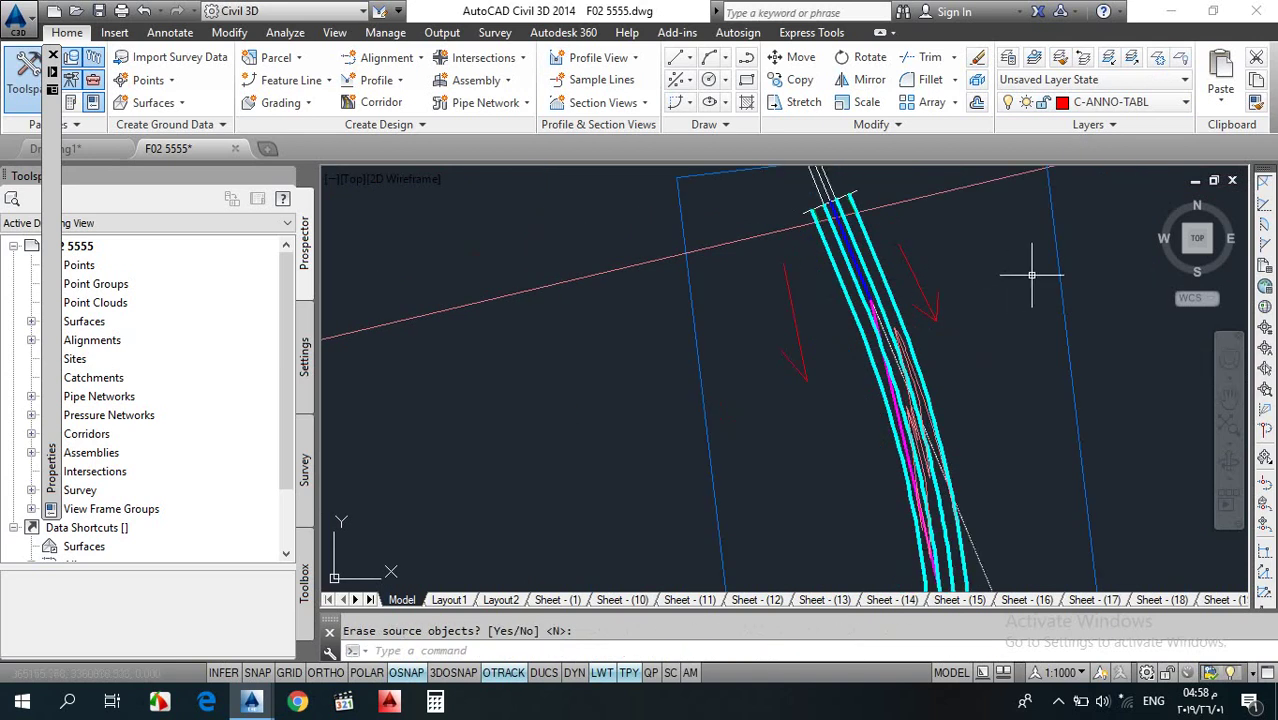
{"action": "key", "text": "Return"}
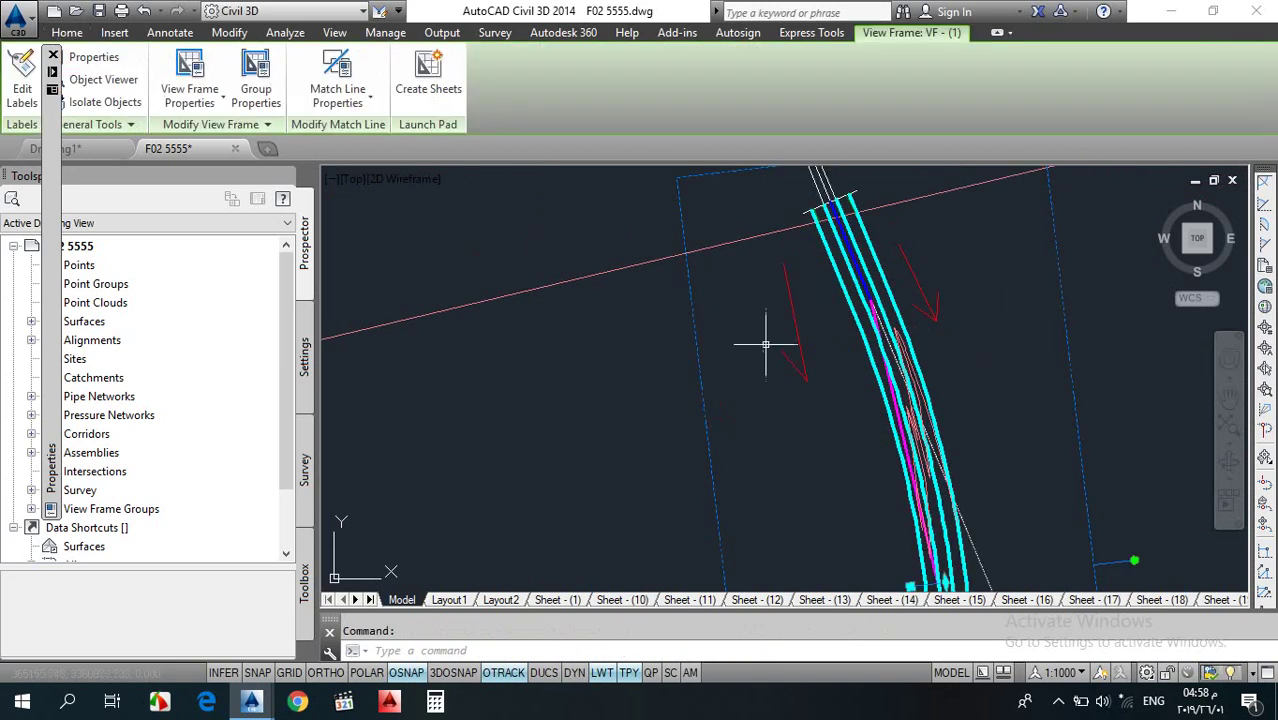
{"action": "key", "text": "Escape"}
- Examine the offset edge lines along the R800 curve, the view frames and the match line at the first sheet boundary
{"action": "scroll", "coordinate": [846, 332], "scroll_direction": "down", "scroll_amount": 4}
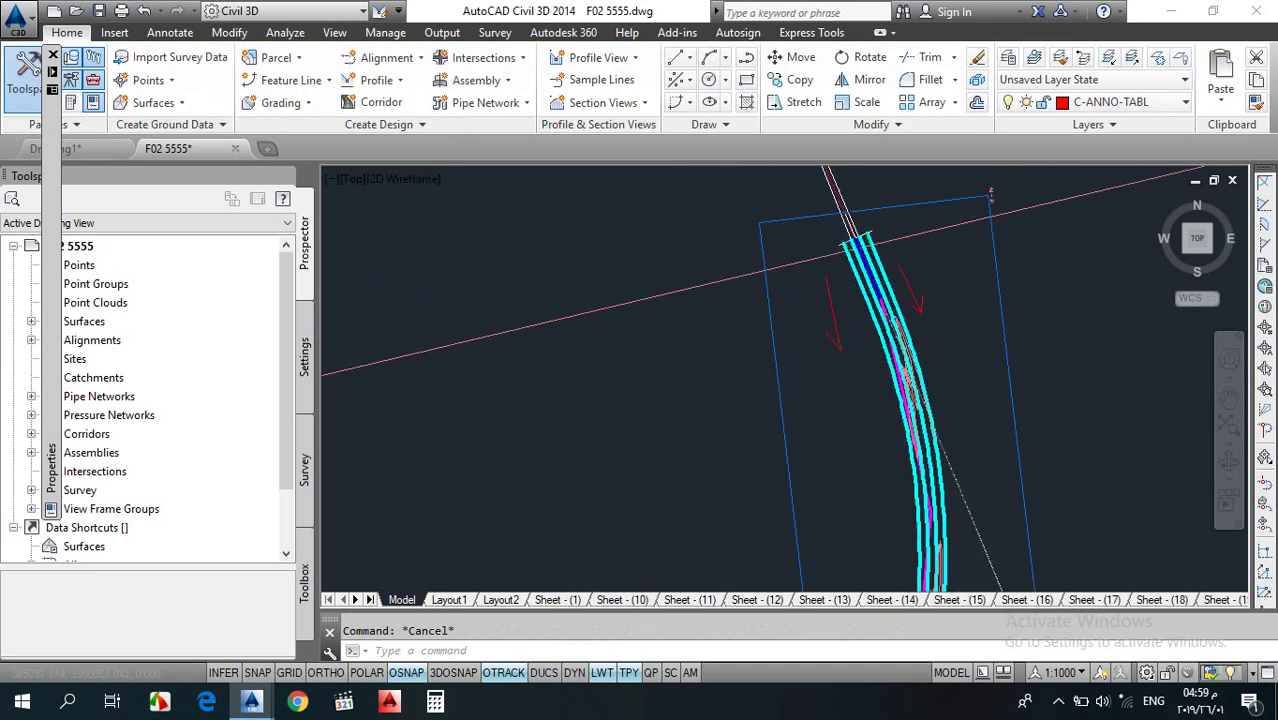
{"action": "scroll", "coordinate": [846, 332], "scroll_direction": "up", "scroll_amount": 5}
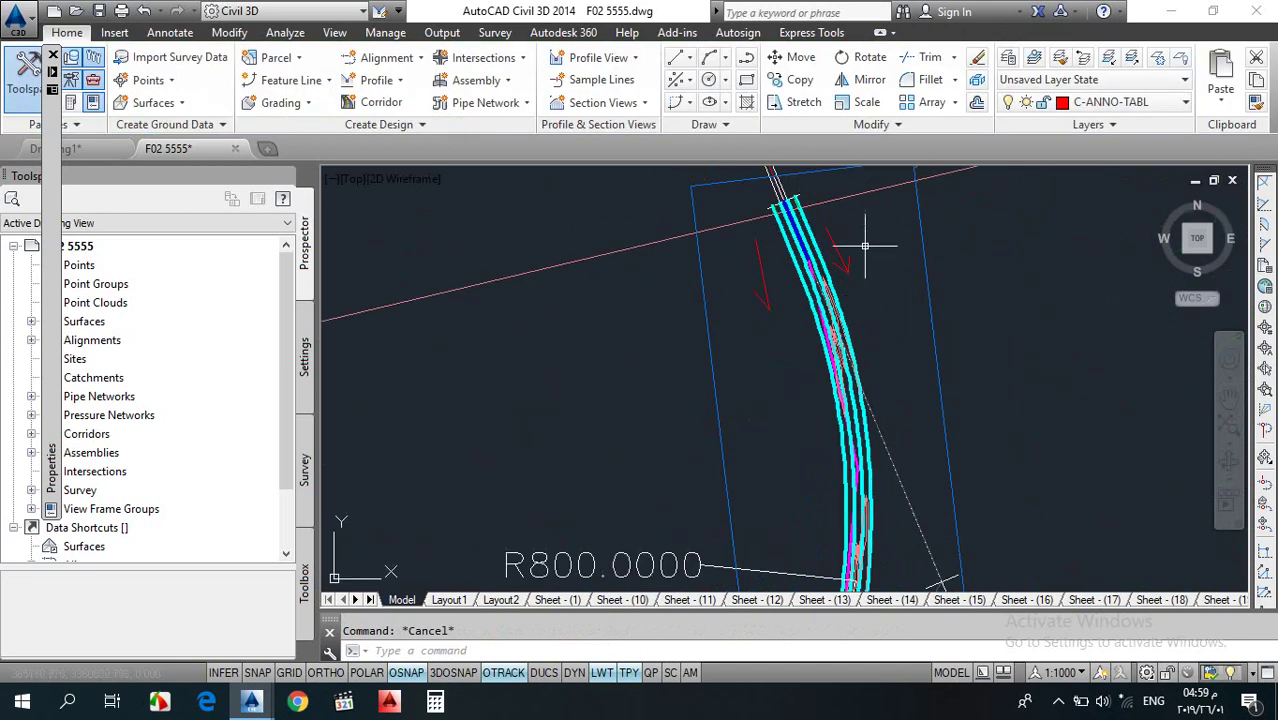
{"action": "scroll", "coordinate": [875, 447], "scroll_direction": "up", "scroll_amount": 1}
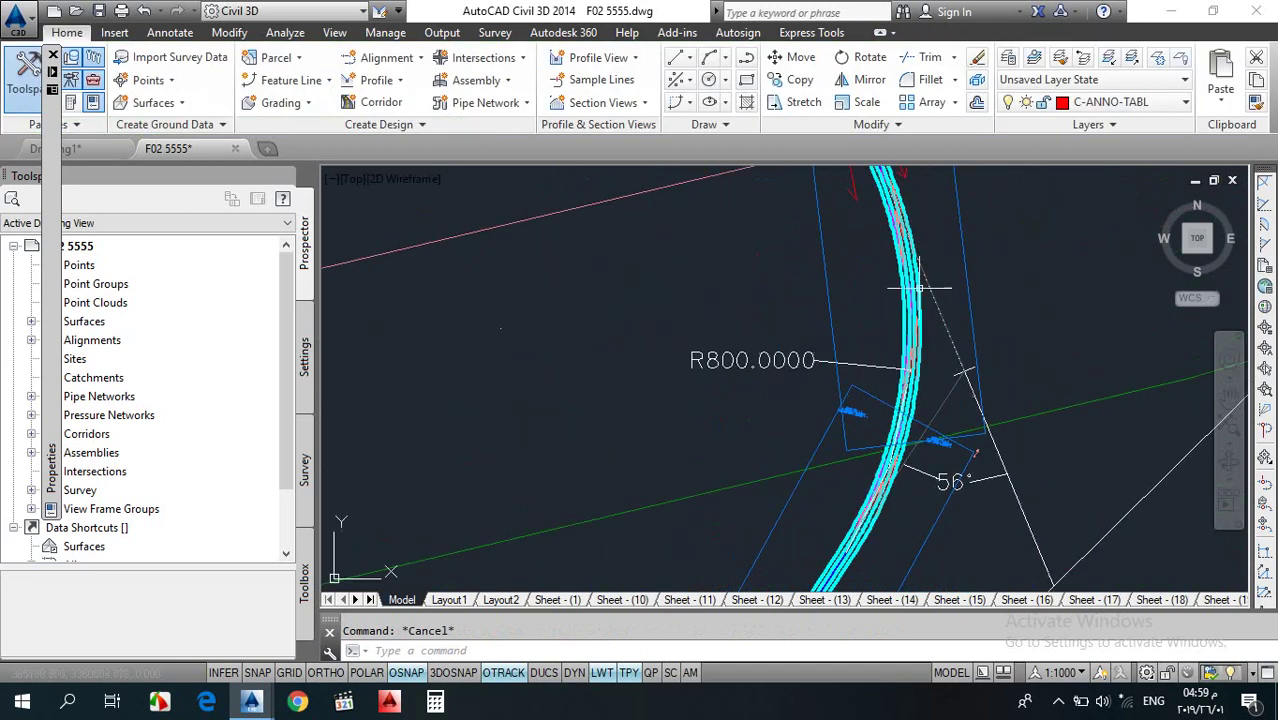
{"action": "scroll", "coordinate": [890, 410], "scroll_direction": "down", "scroll_amount": 4}
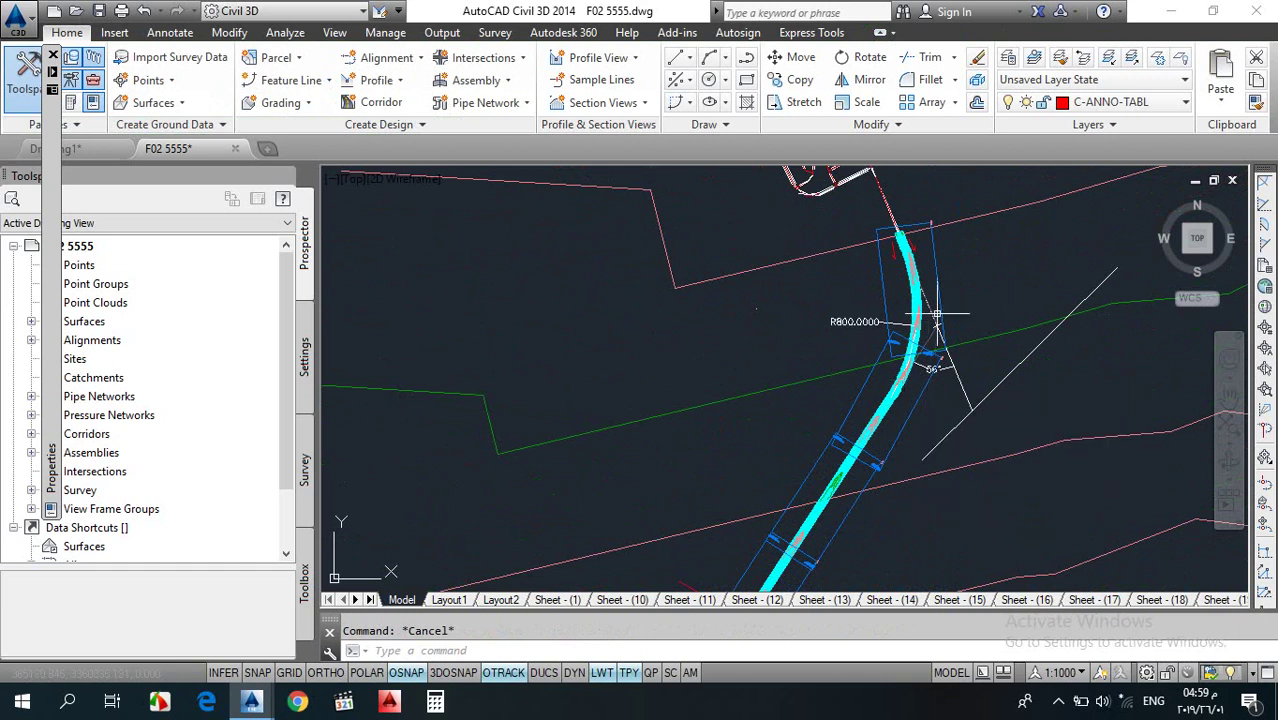
{"action": "scroll", "coordinate": [914, 337], "scroll_direction": "up", "scroll_amount": 6}
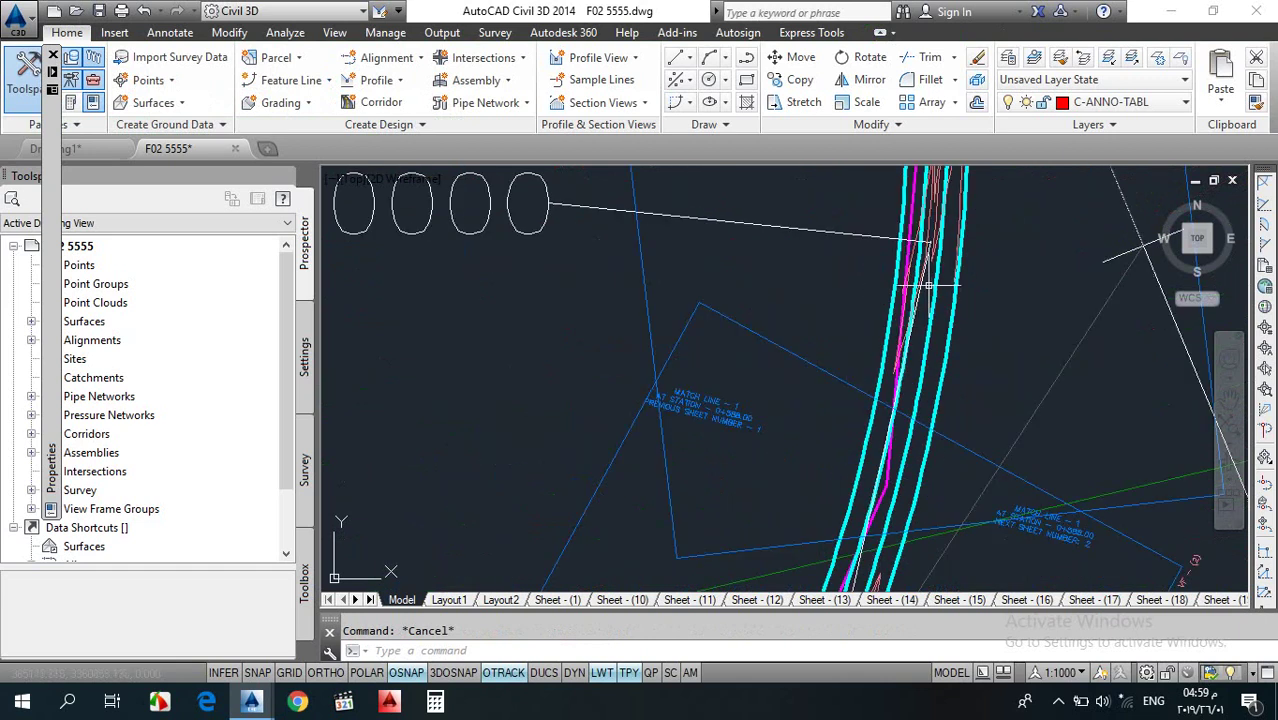
{"action": "scroll", "coordinate": [906, 436], "scroll_direction": "down", "scroll_amount": 3}
{"action": "scroll", "coordinate": [852, 302], "scroll_direction": "up", "scroll_amount": 3}
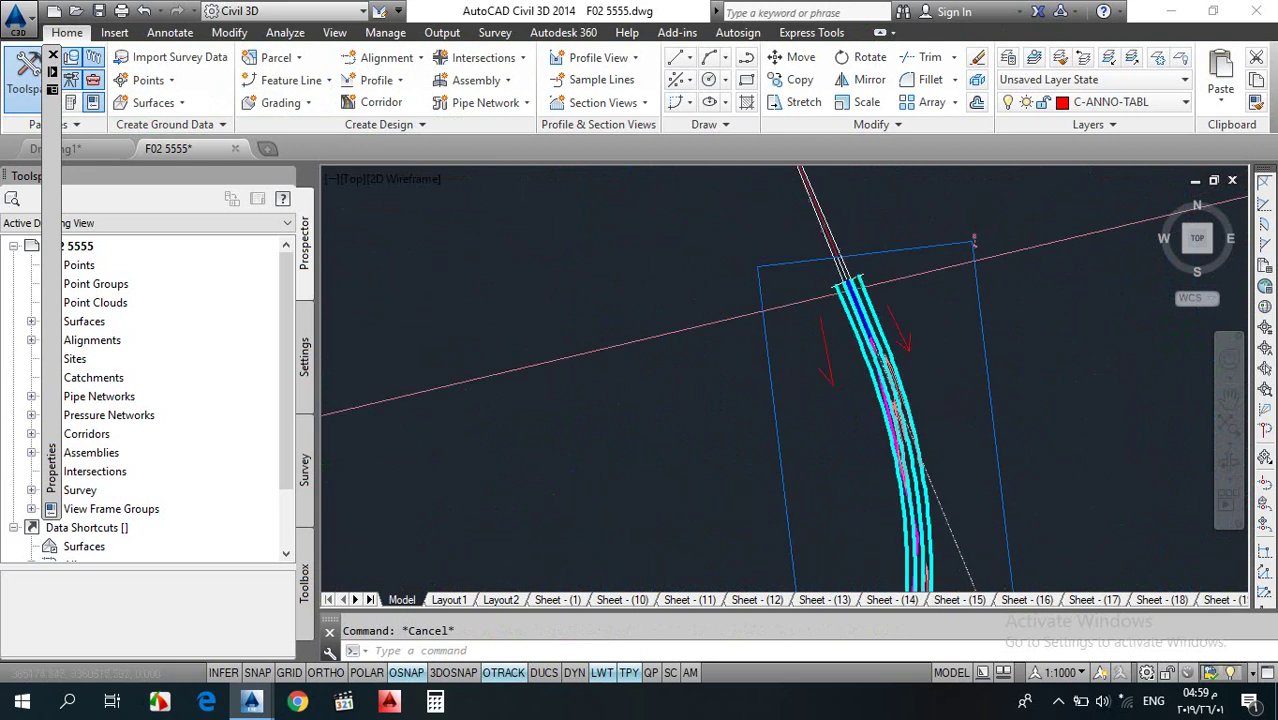
{"action": "scroll", "coordinate": [852, 302], "scroll_direction": "up", "scroll_amount": 2}
{"action": "left_click", "coordinate": [857, 307]}
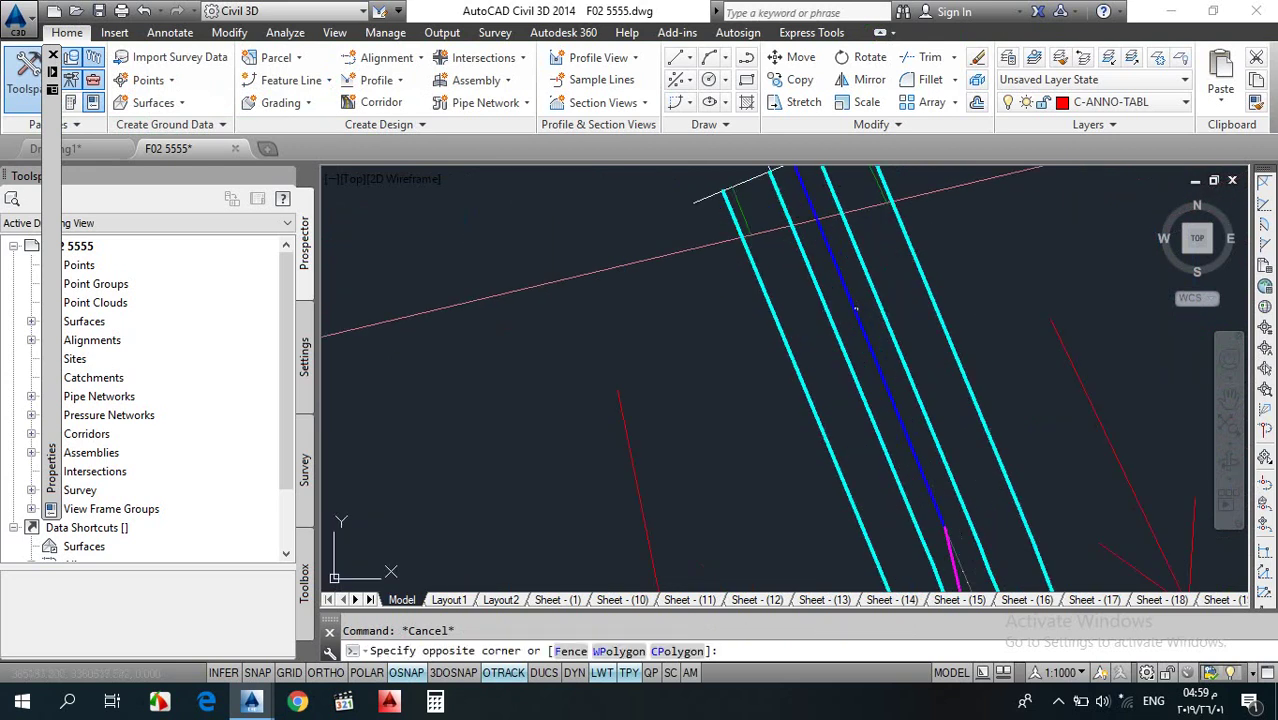
{"action": "left_click", "coordinate": [856, 312]}
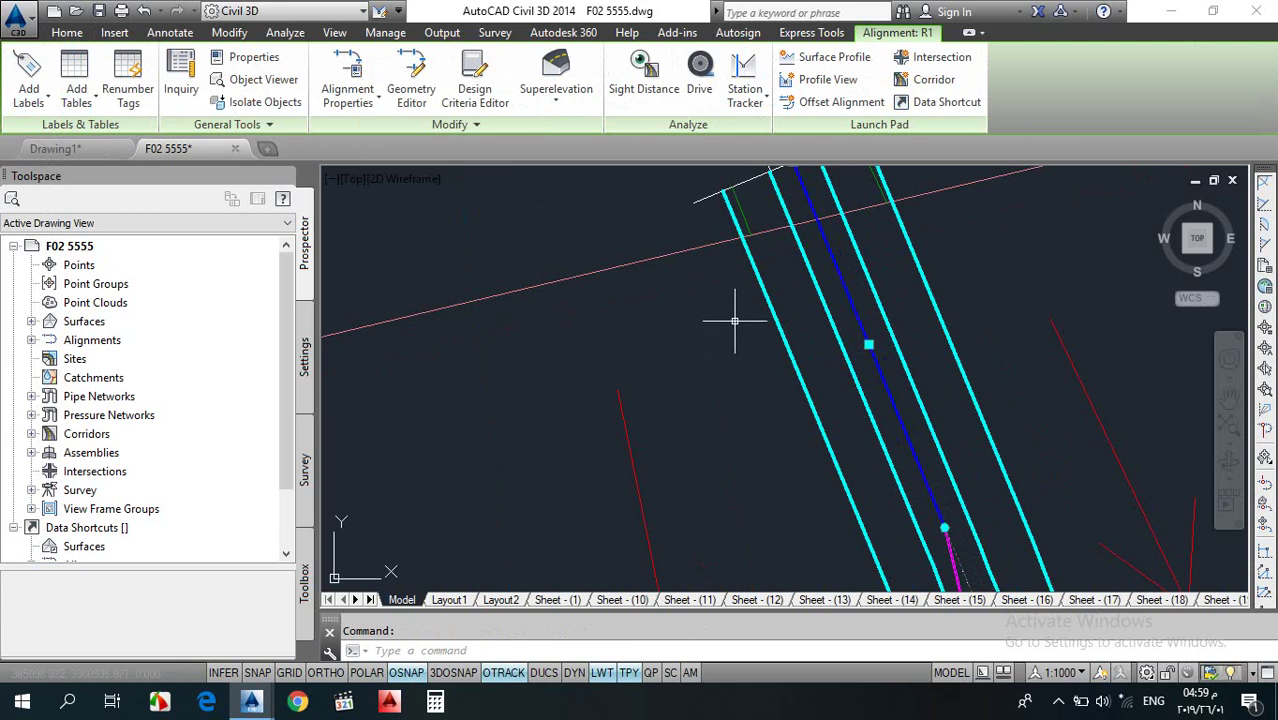
{"action": "key", "text": "Escape"}
- Examine the station, ground level, road level and RL-GL bands beneath the R1 profile views
{"action": "scroll", "coordinate": [826, 283], "scroll_direction": "down", "scroll_amount": 2}
{"action": "scroll", "coordinate": [802, 244], "scroll_direction": "down", "scroll_amount": 2}
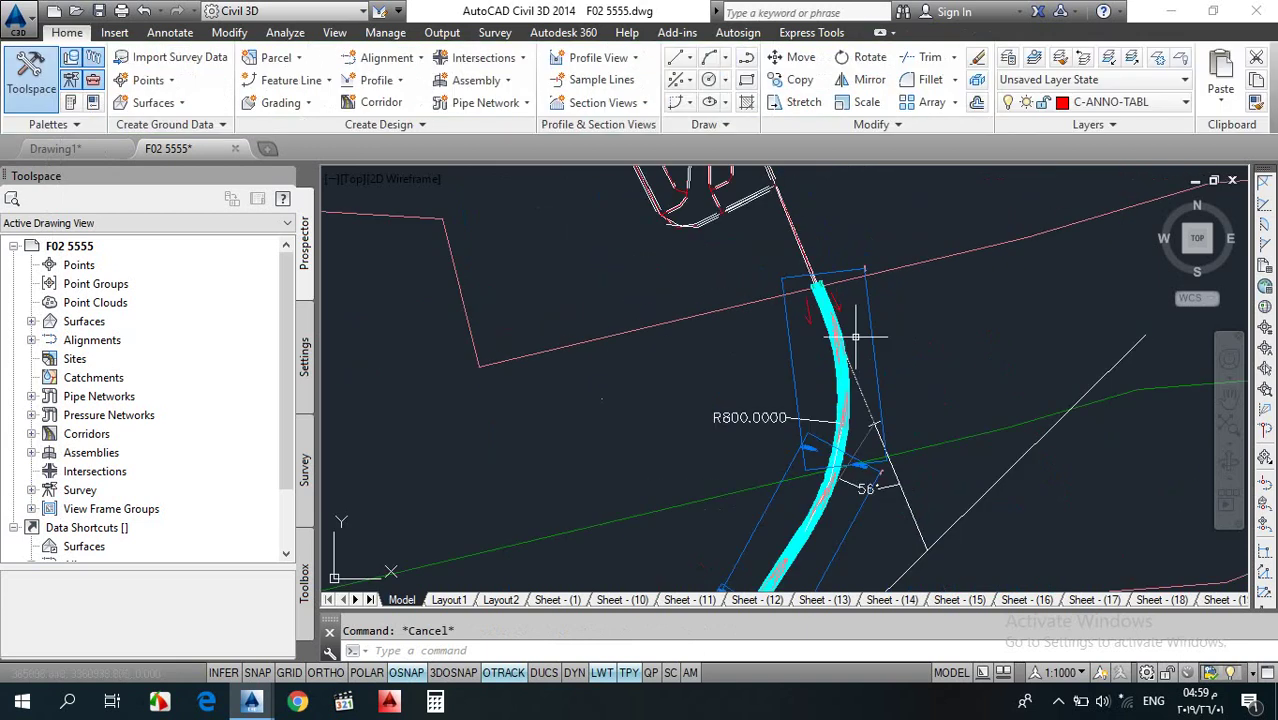
{"action": "scroll", "coordinate": [855, 337], "scroll_direction": "down", "scroll_amount": 6}
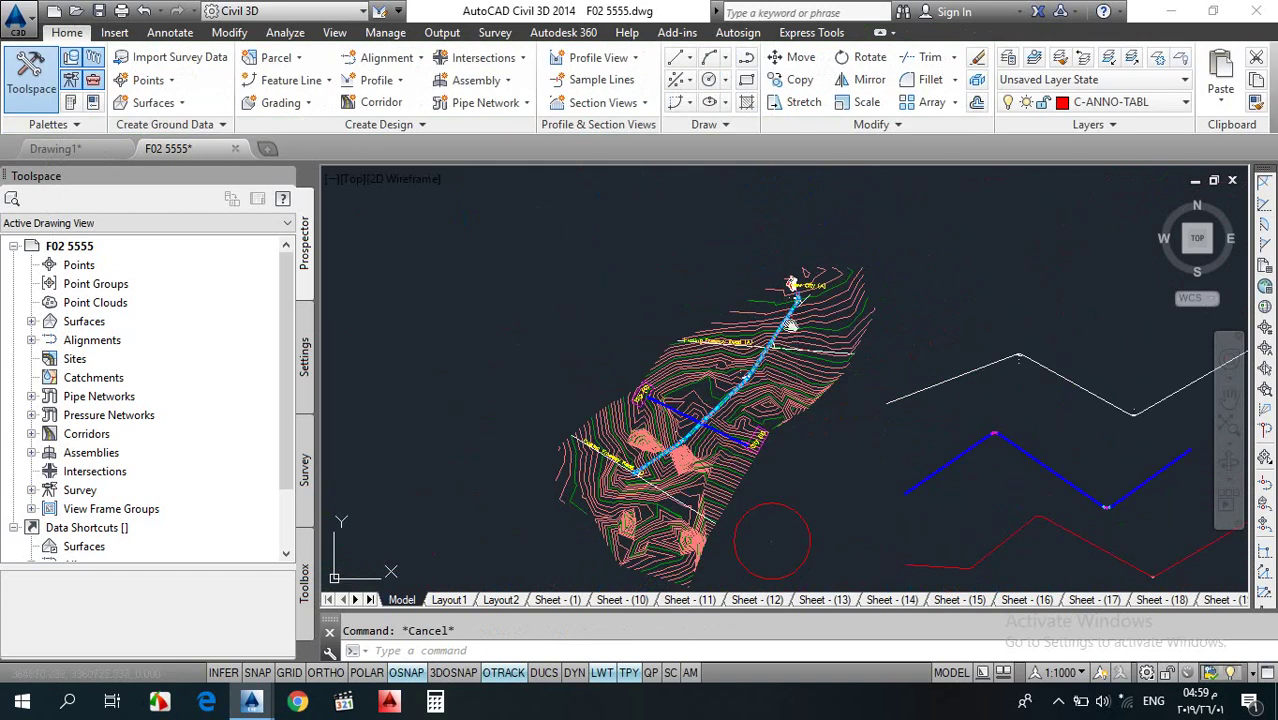
{"action": "scroll", "coordinate": [773, 262], "scroll_direction": "down", "scroll_amount": 3}
{"action": "middle_click_drag", "start_coordinate": [1020, 492], "coordinate": [793, 379]}
{"action": "scroll", "coordinate": [805, 400], "scroll_direction": "up", "scroll_amount": 10}
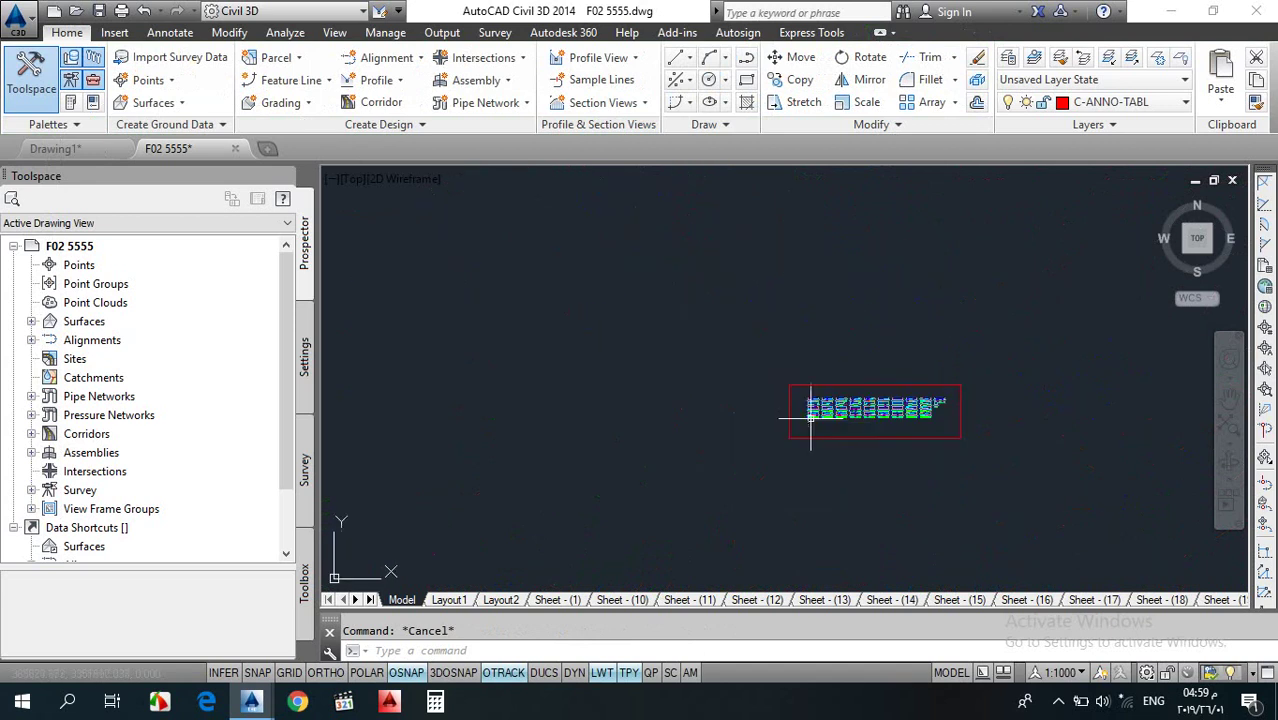
{"action": "scroll", "coordinate": [817, 417], "scroll_direction": "up", "scroll_amount": 8}
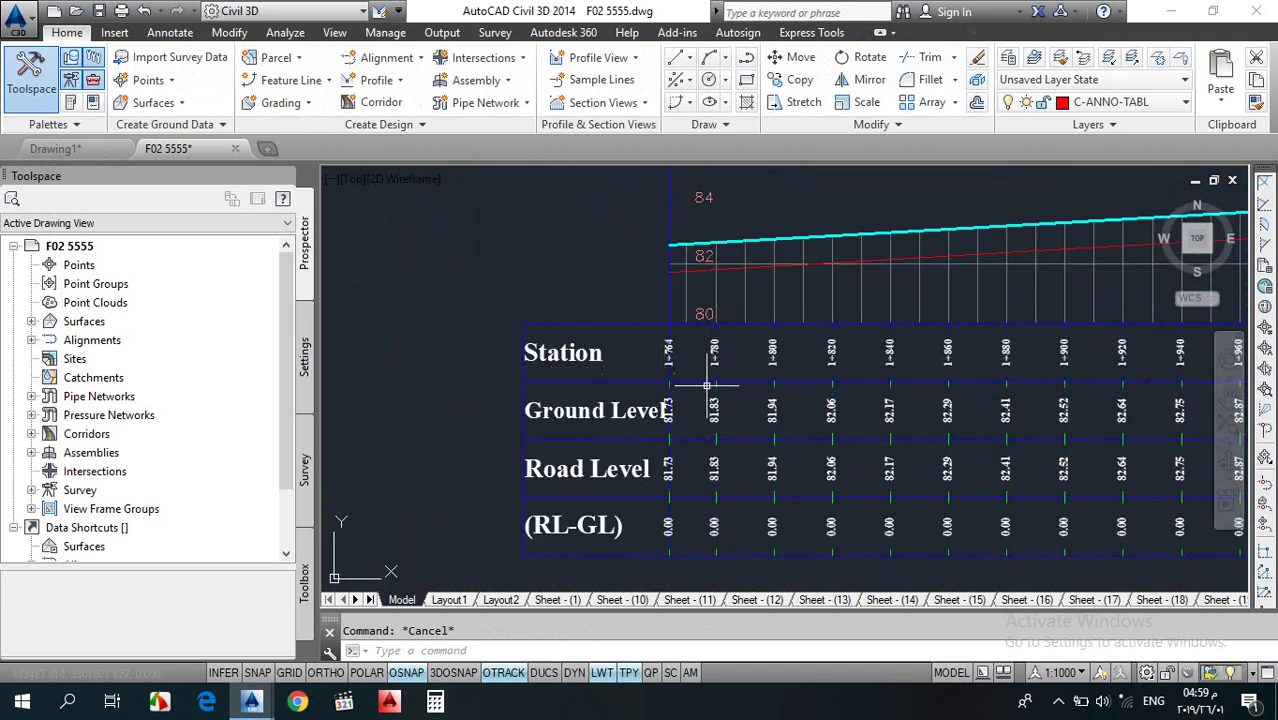
{"action": "scroll", "coordinate": [690, 360], "scroll_direction": "down", "scroll_amount": 6}
{"action": "scroll", "coordinate": [680, 348], "scroll_direction": "up", "scroll_amount": 4}
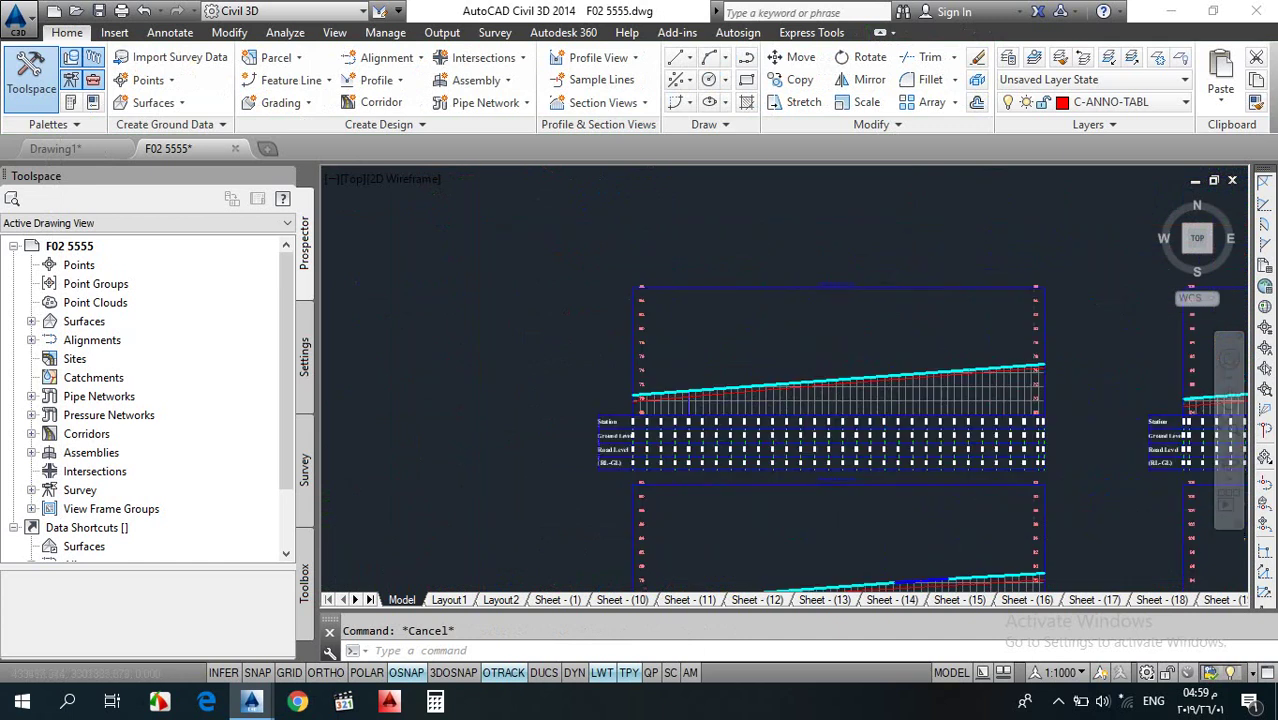
{"action": "scroll", "coordinate": [630, 430], "scroll_direction": "up", "scroll_amount": 4}
{"action": "scroll", "coordinate": [654, 357], "scroll_direction": "down", "scroll_amount": 3}
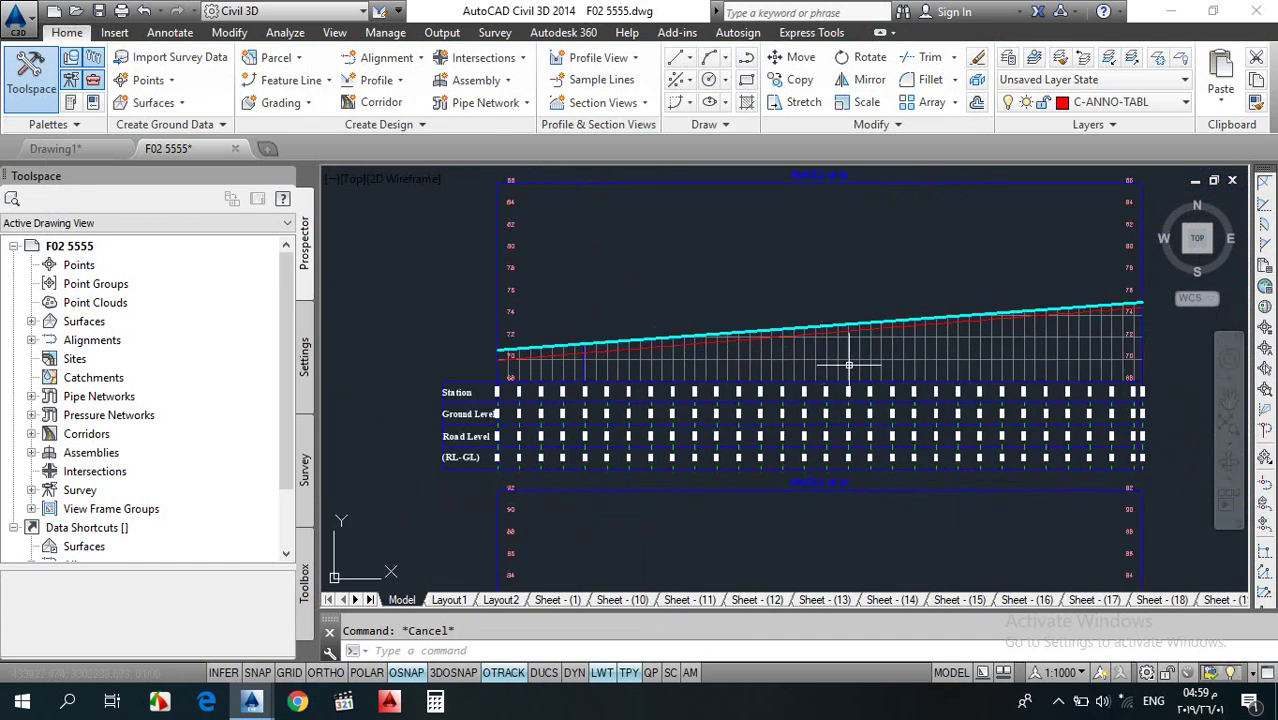
{"action": "middle_click_drag", "start_coordinate": [897, 375], "coordinate": [891, 318]}
{"action": "scroll", "coordinate": [513, 379], "scroll_direction": "up", "scroll_amount": 2}
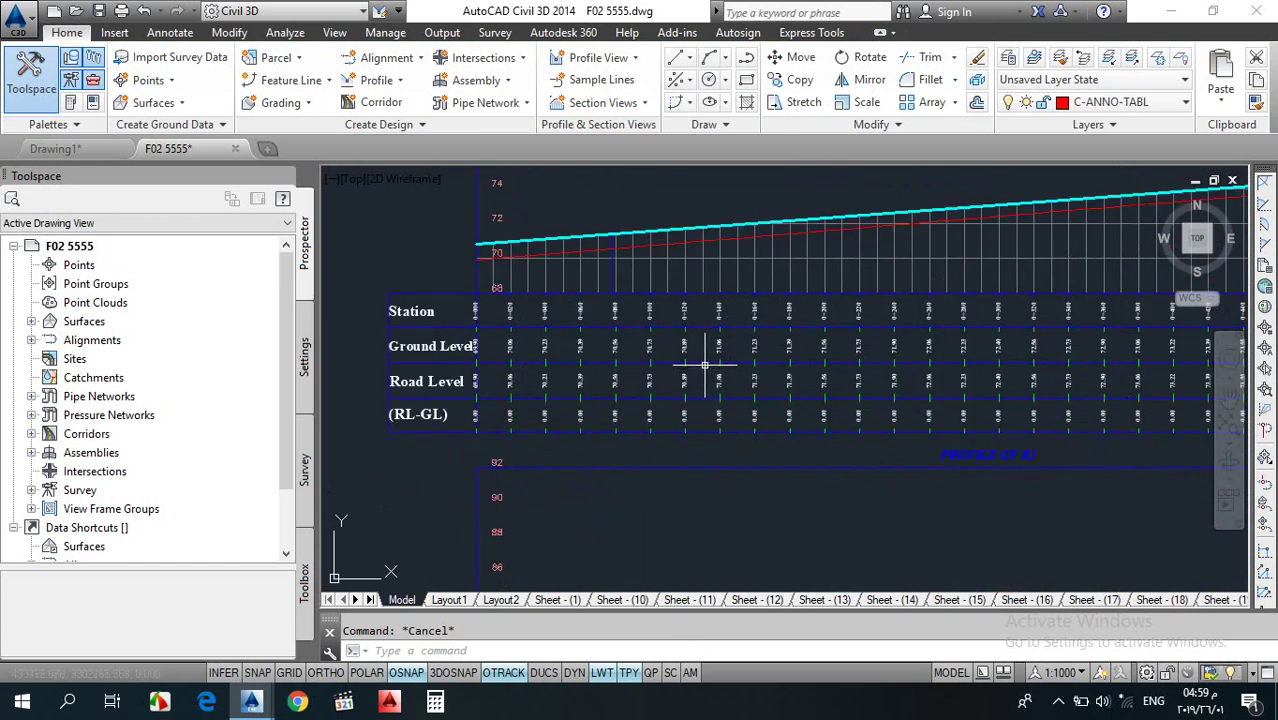
- Open the Profile View Properties of profile view R124, the first one in the upper row
{"action": "left_click", "coordinate": [705, 365]}
{"action": "left_click", "coordinate": [555, 104]}
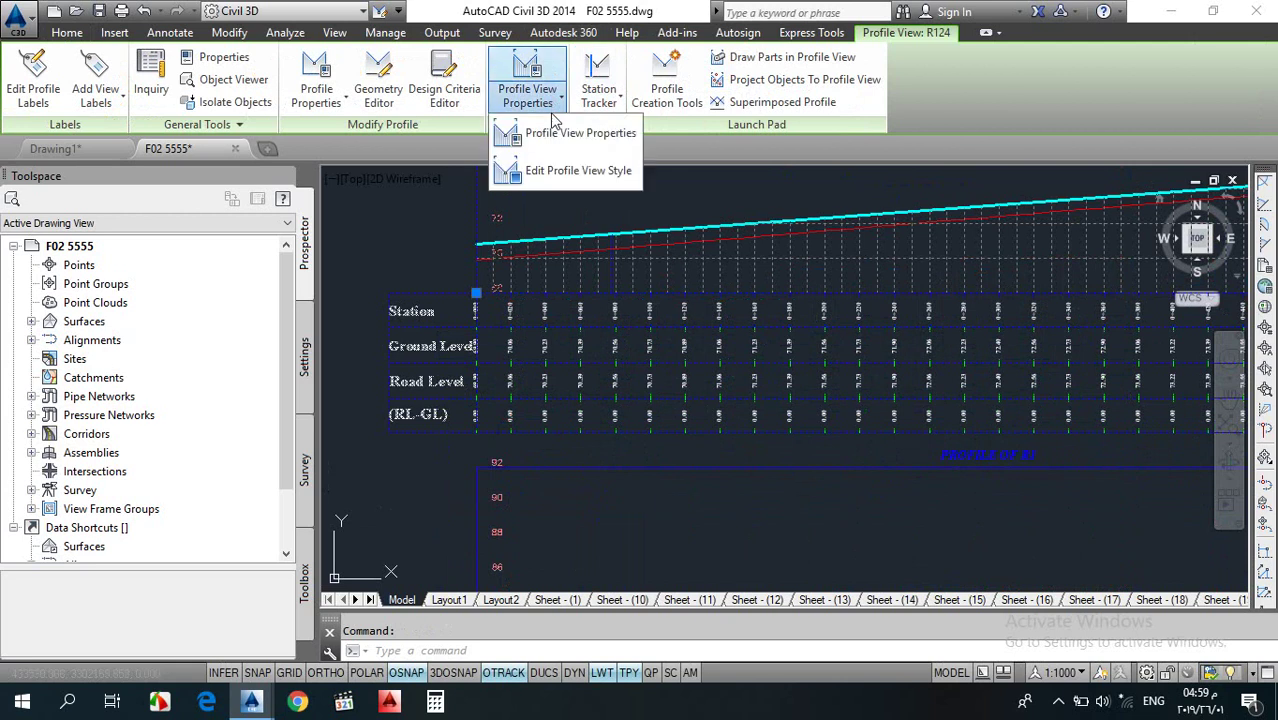
{"action": "left_click", "coordinate": [572, 133]}
{"action": "left_click", "coordinate": [700, 266]}
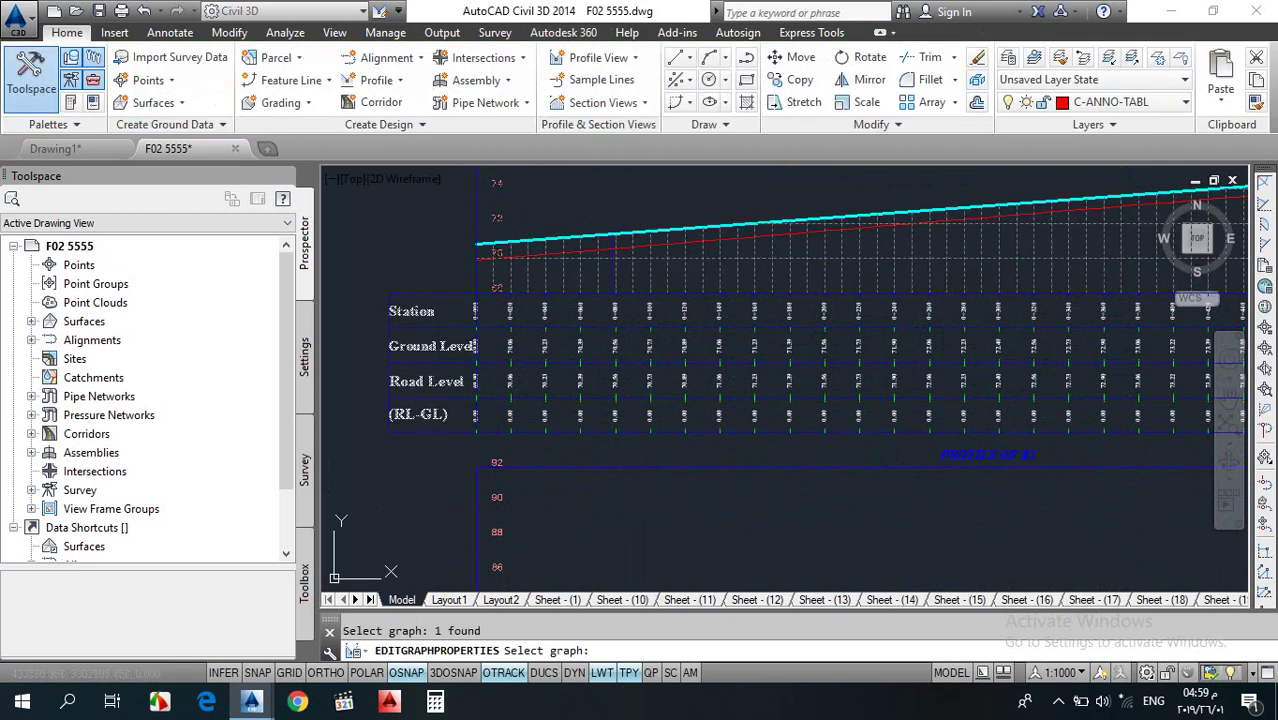
{"action": "key", "text": "Return"}
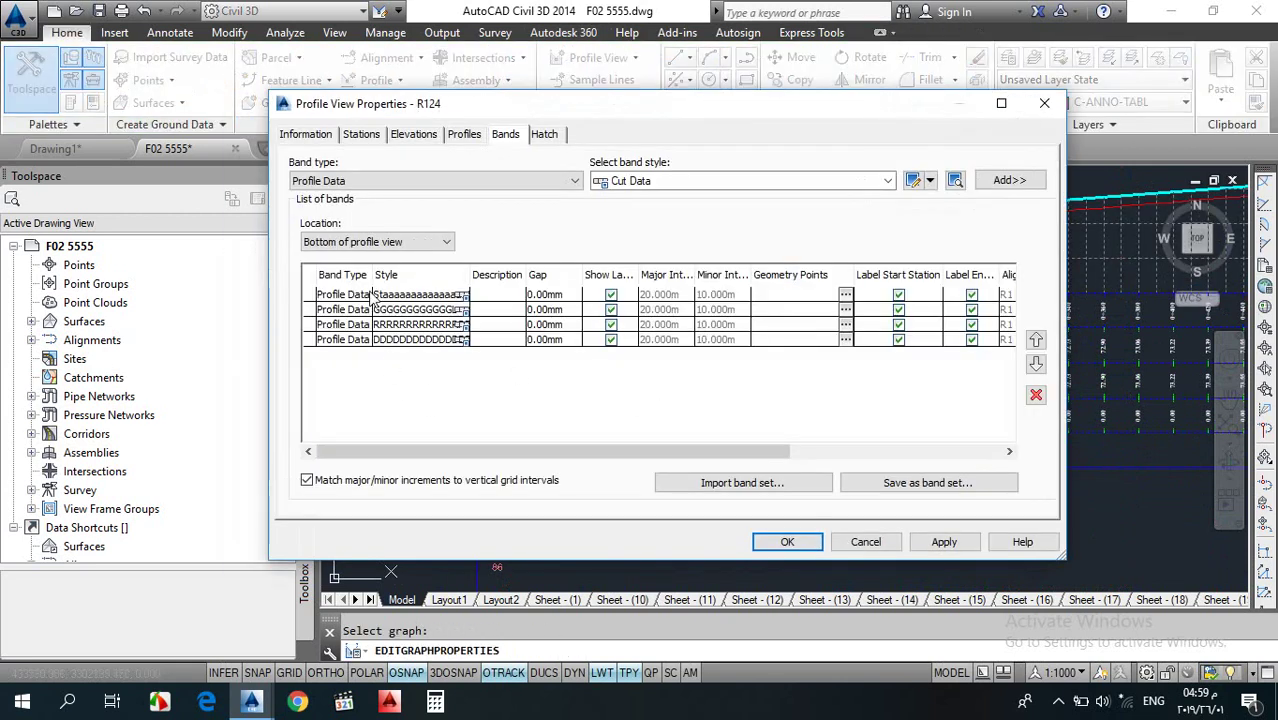
- Set both Profile1 and Profile2 of R124's road level band to DG
{"action": "left_click_drag", "start_coordinate": [686, 455], "coordinate": [894, 450]}
{"action": "left_click", "coordinate": [396, 324]}
{"action": "left_click", "coordinate": [765, 327]}
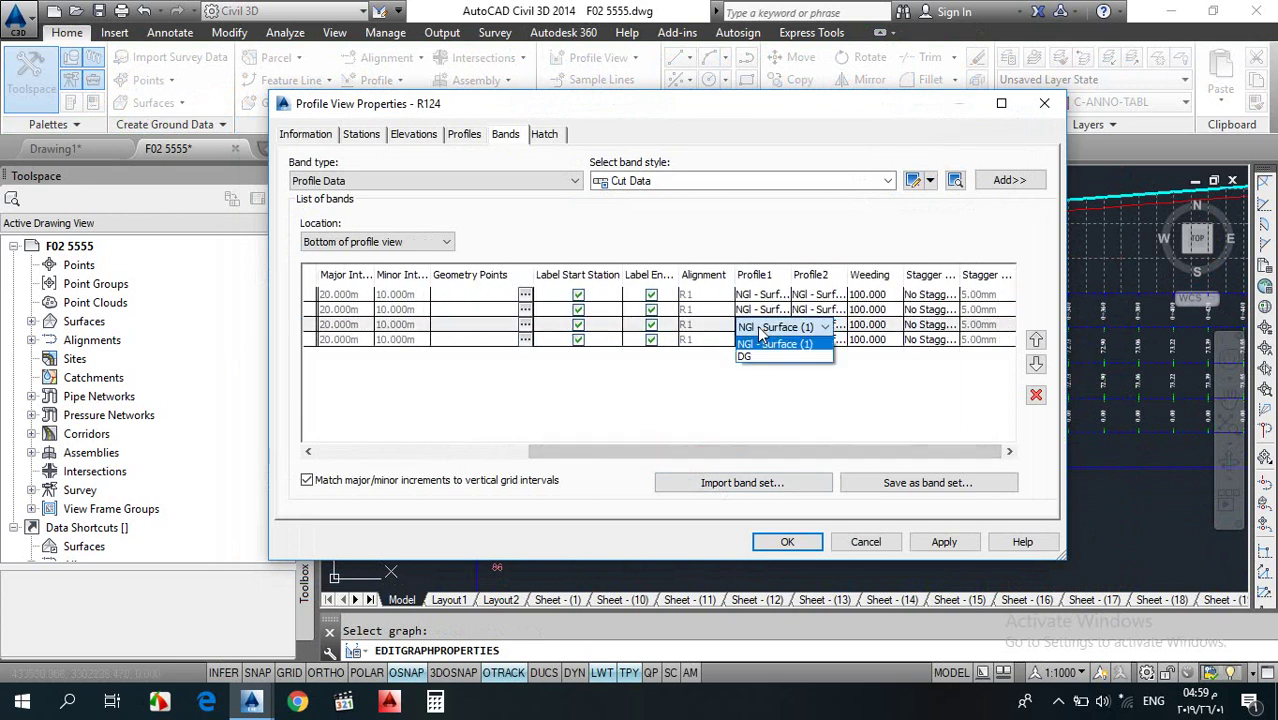
{"action": "left_click", "coordinate": [745, 357]}
{"action": "left_click", "coordinate": [845, 327]}
{"action": "left_click", "coordinate": [845, 327]}
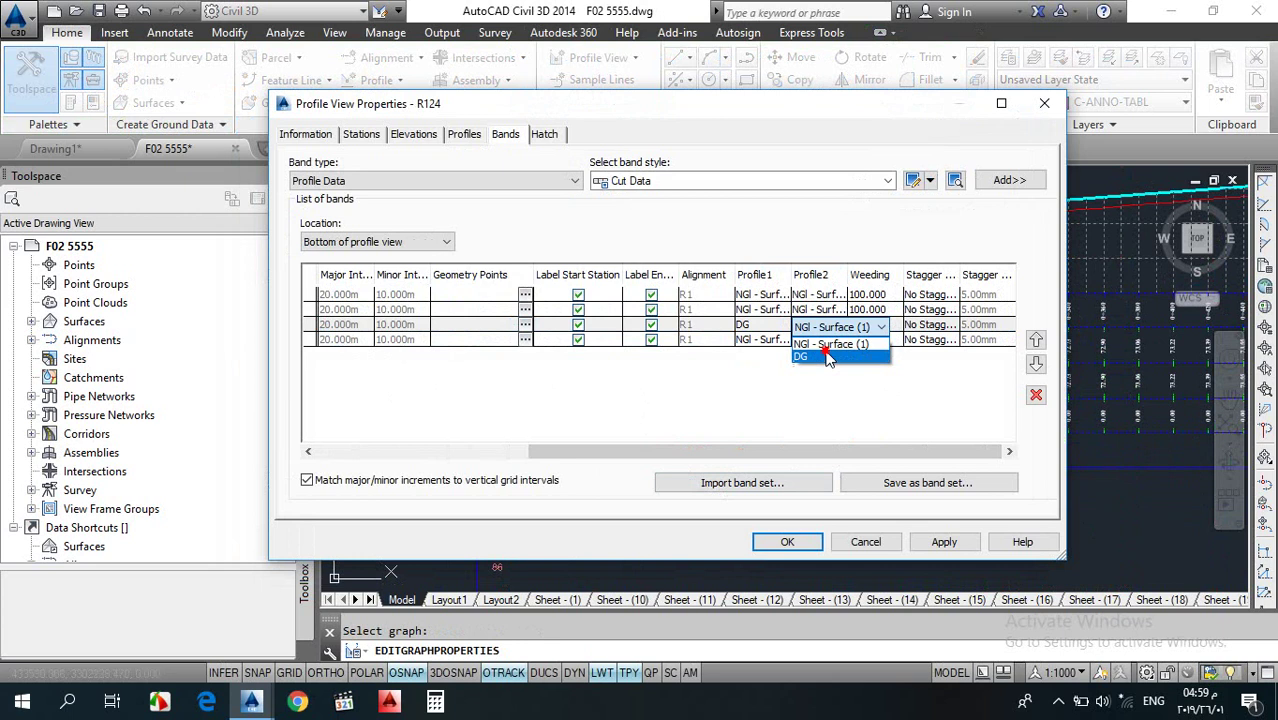
{"action": "left_click", "coordinate": [828, 357]}
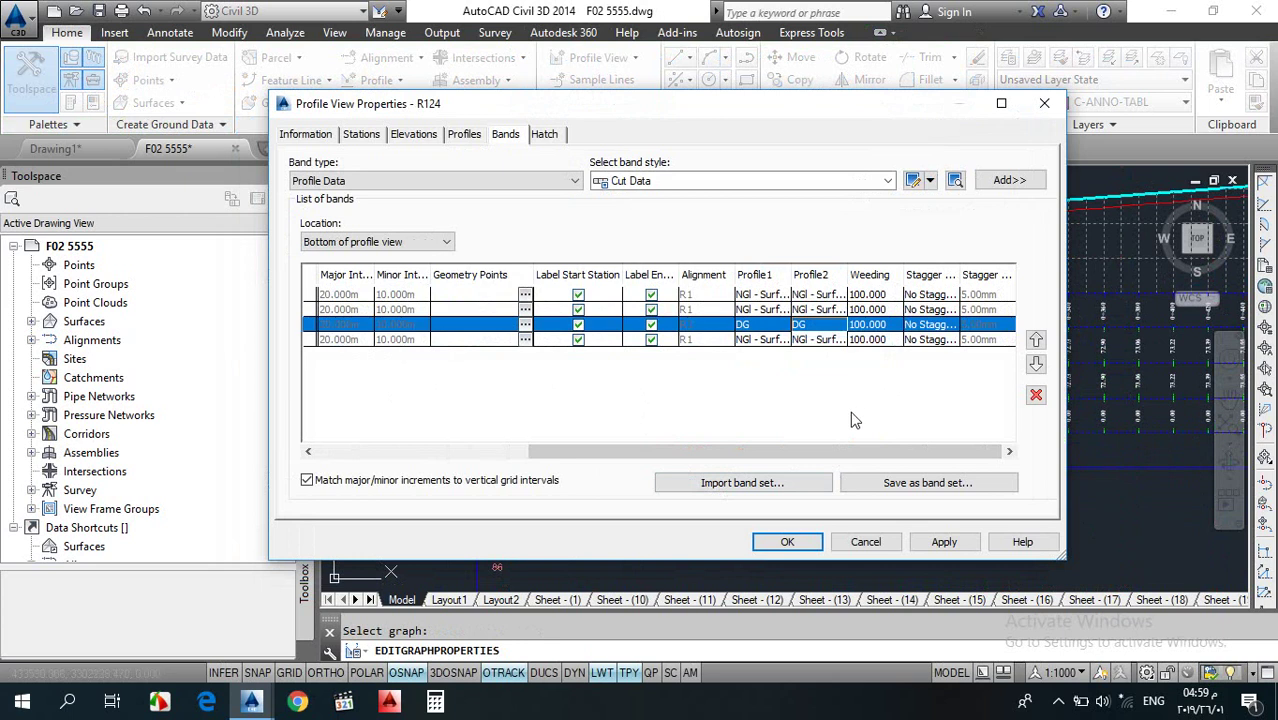
- Check the profiles assigned to R124's ground level band, set the RL-GL band's Profile1 to DG and accept the properties
{"action": "left_click_drag", "start_coordinate": [758, 455], "coordinate": [544, 453]}
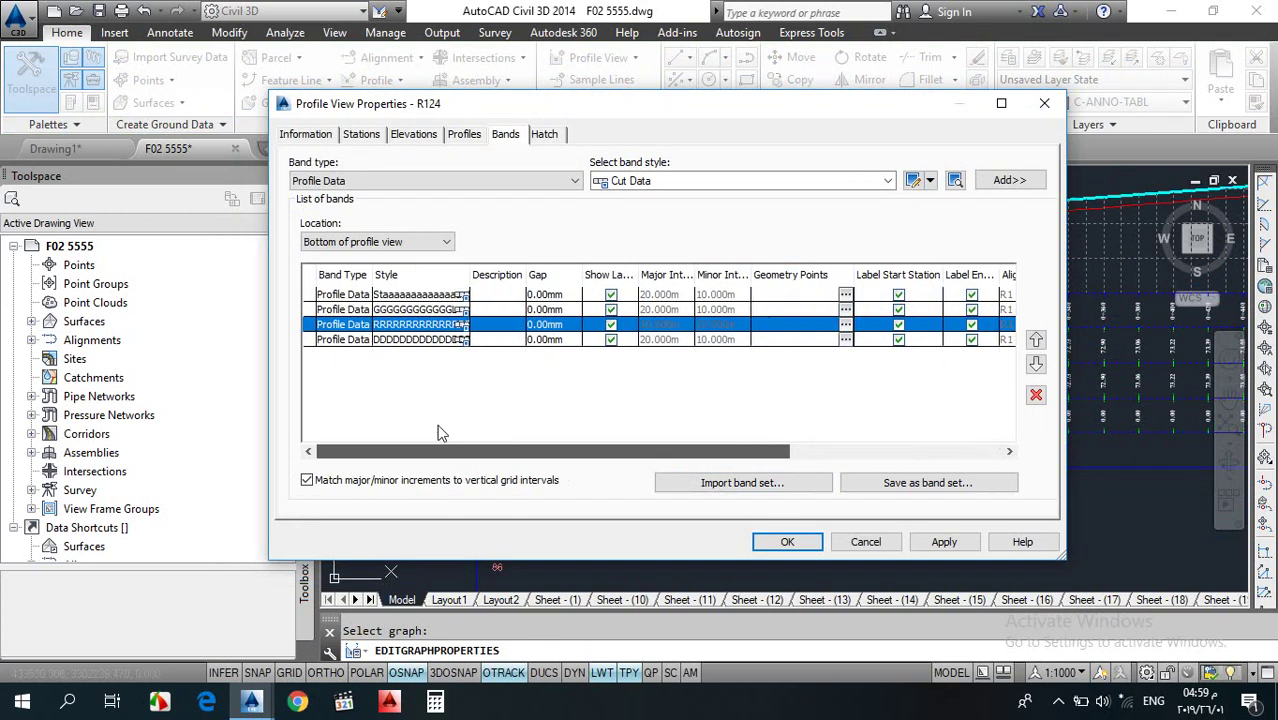
{"action": "left_click", "coordinate": [394, 311]}
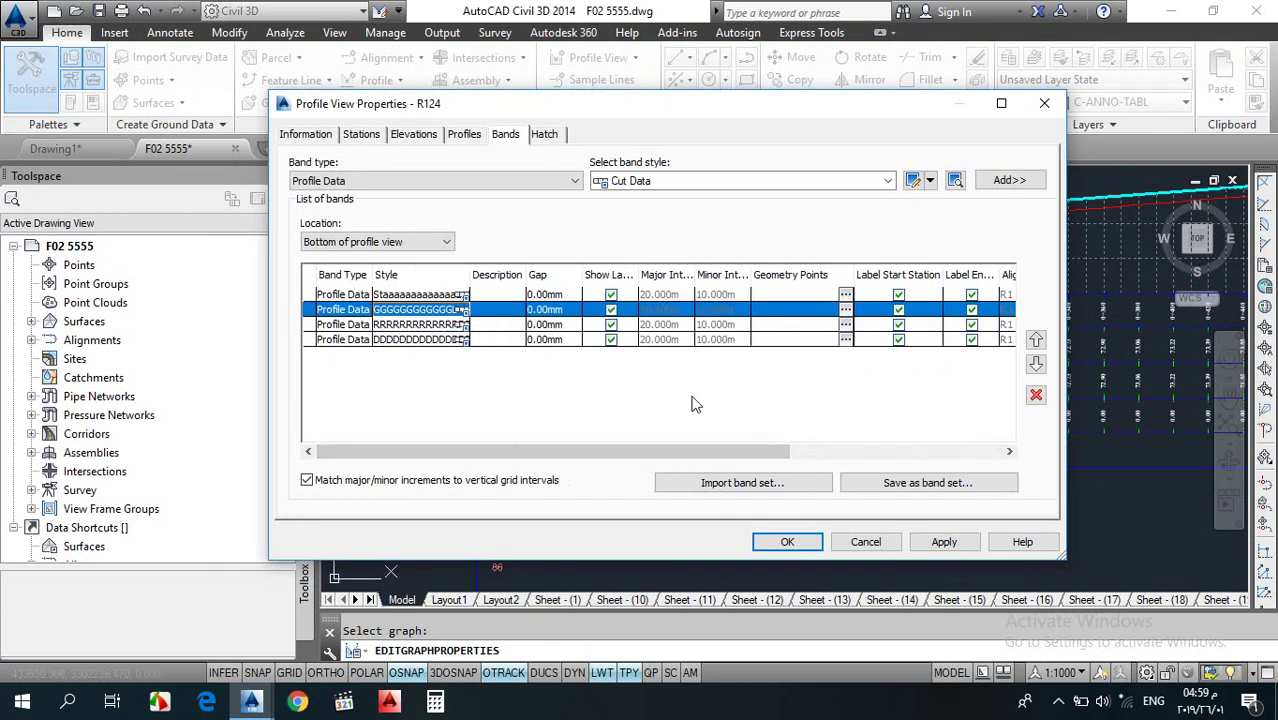
{"action": "left_click_drag", "start_coordinate": [672, 458], "coordinate": [915, 452]}
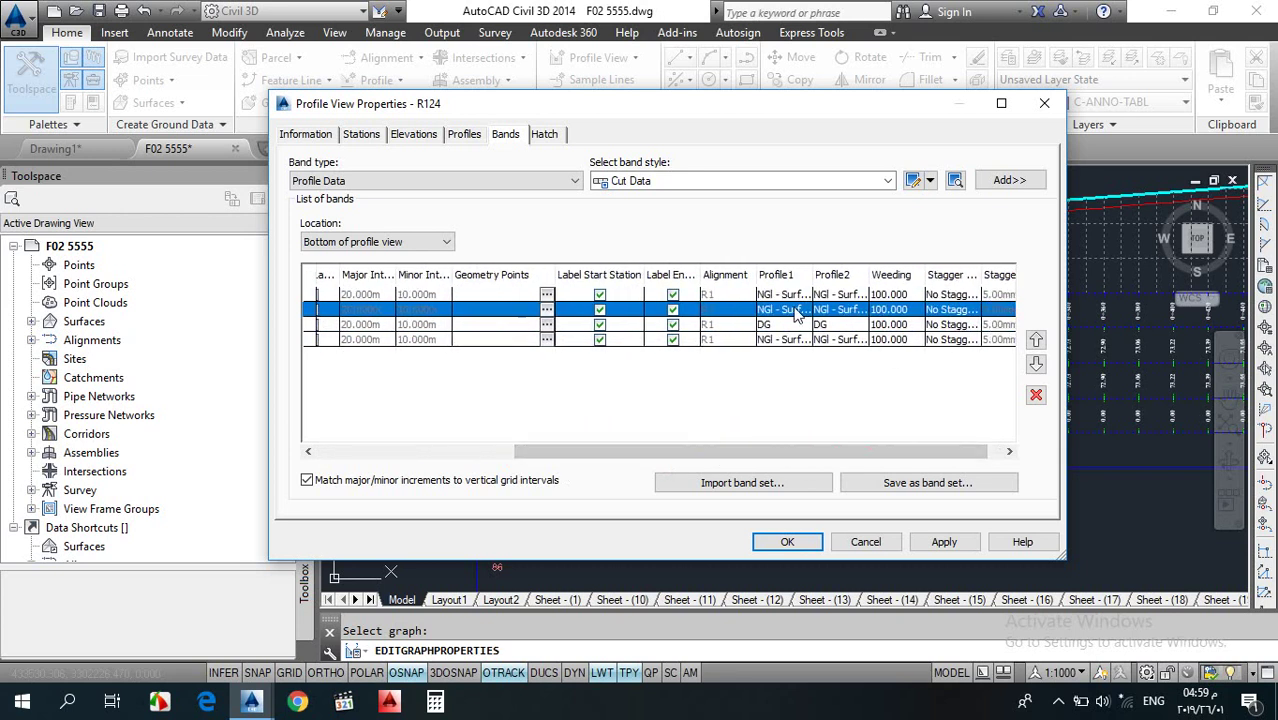
{"action": "left_click_drag", "start_coordinate": [754, 451], "coordinate": [510, 452]}
{"action": "left_click", "coordinate": [400, 325]}
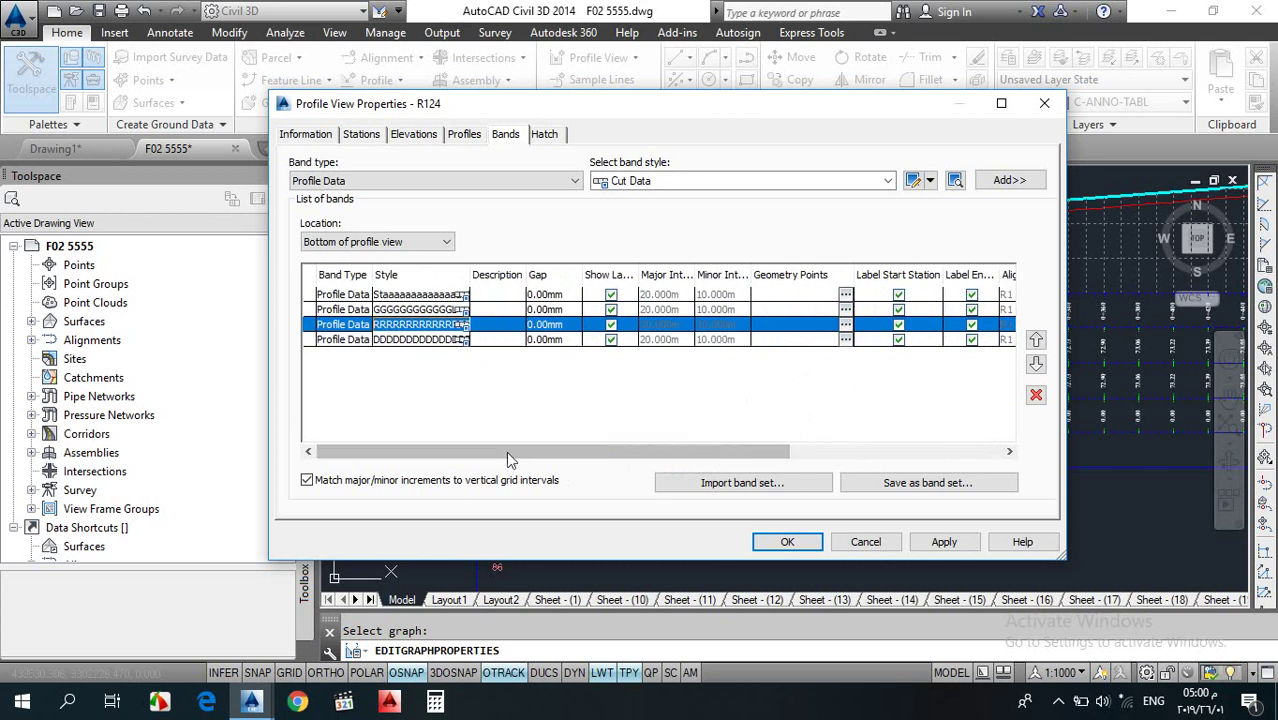
{"action": "left_click", "coordinate": [436, 341]}
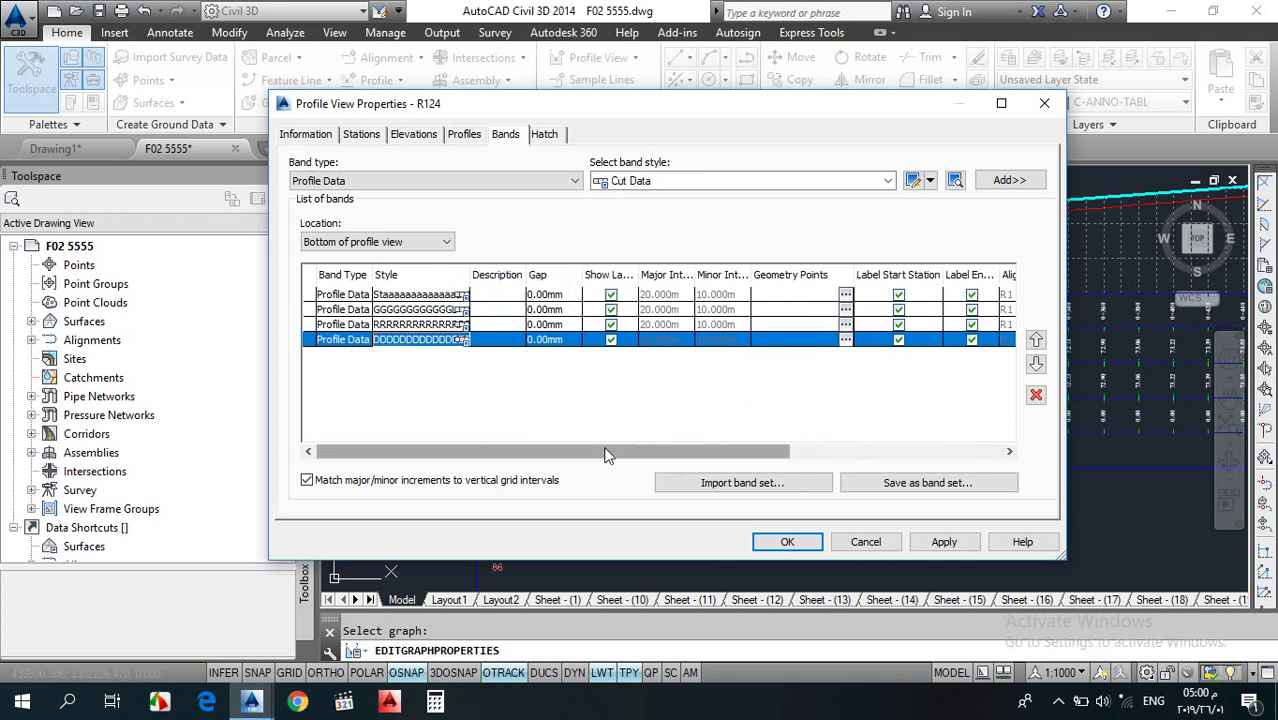
{"action": "left_click_drag", "start_coordinate": [606, 451], "coordinate": [680, 451]}
{"action": "left_click_drag", "start_coordinate": [845, 100], "coordinate": [505, 108]}
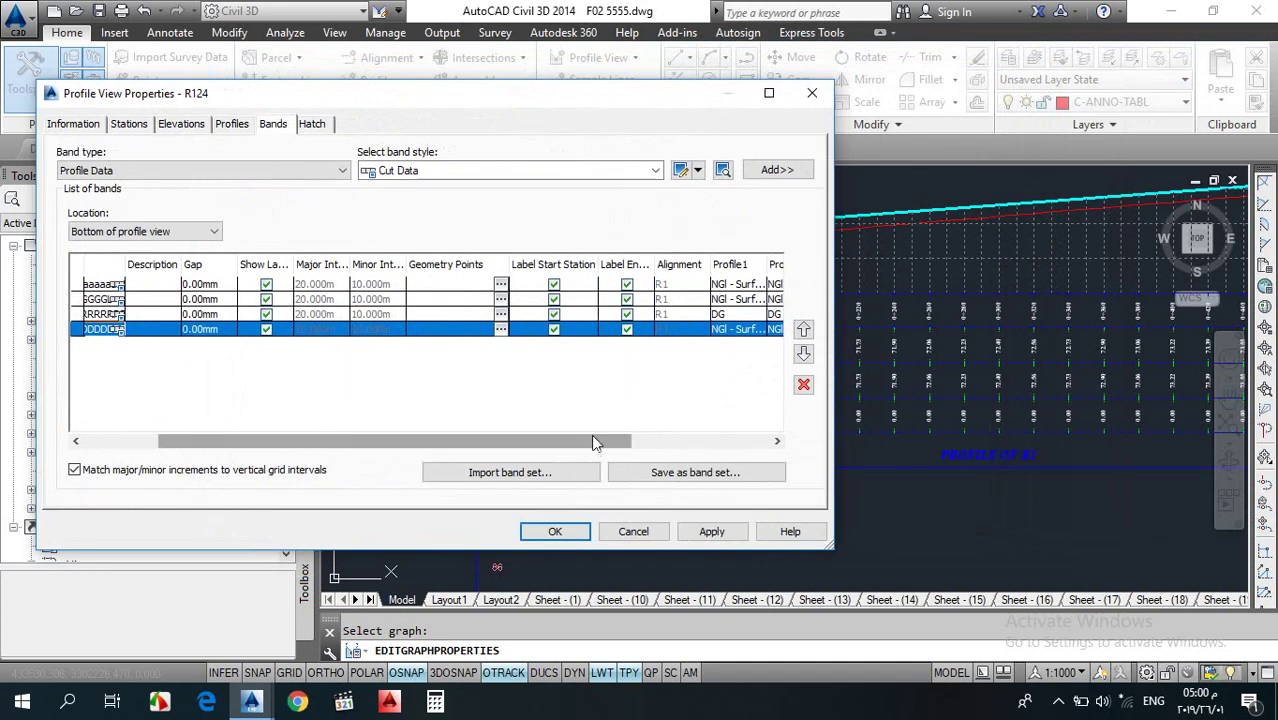
{"action": "left_click_drag", "start_coordinate": [591, 439], "coordinate": [682, 440]}
{"action": "left_click", "coordinate": [617, 337]}
{"action": "left_click", "coordinate": [617, 337]}
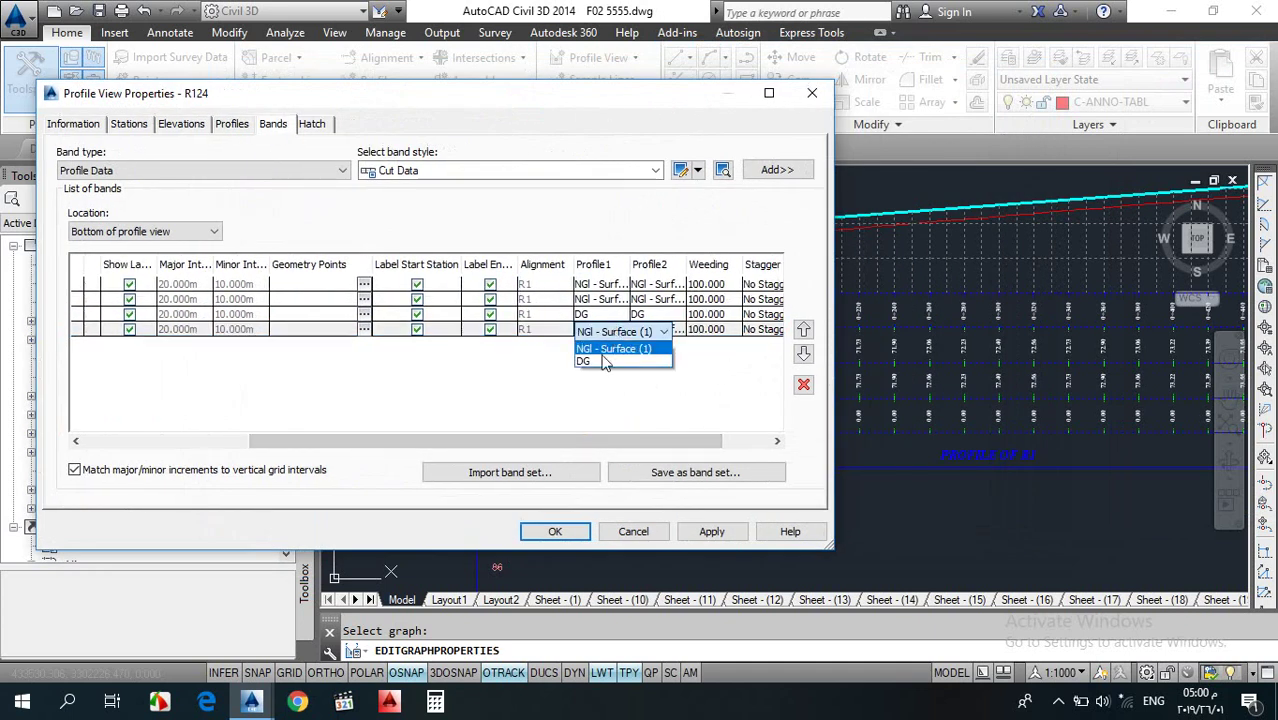
{"action": "left_click", "coordinate": [605, 362]}
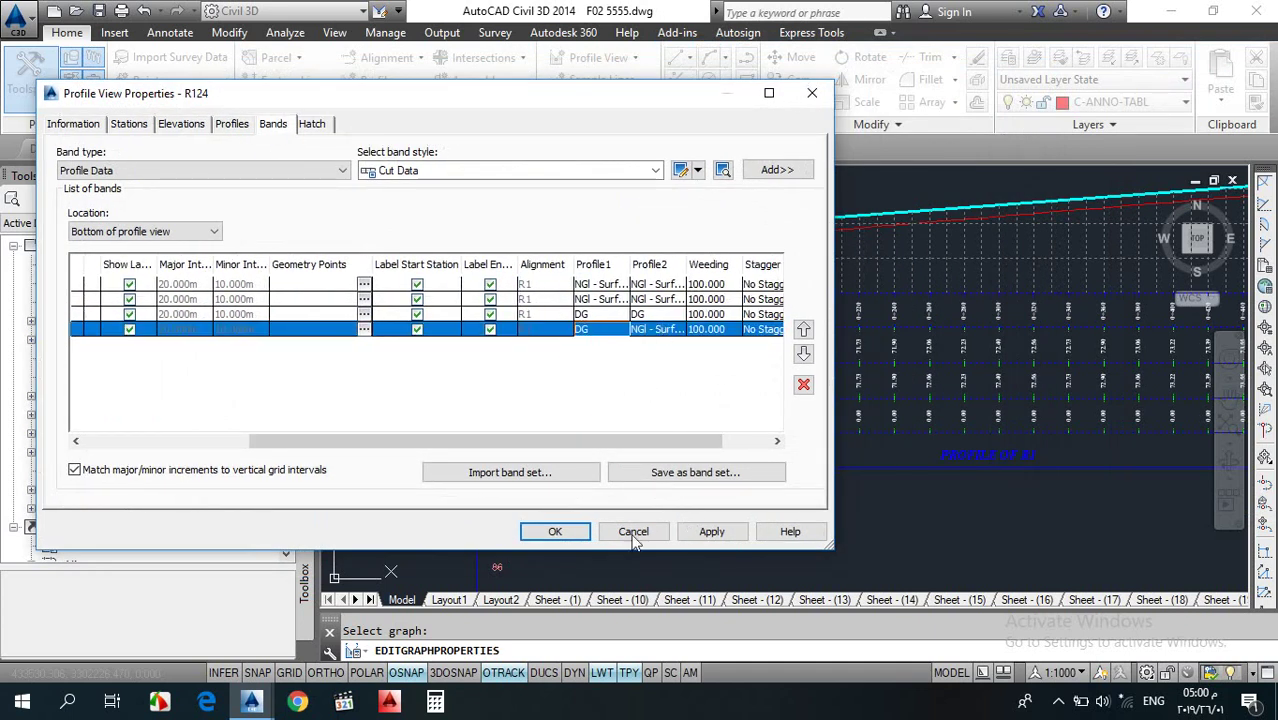
{"action": "left_click", "coordinate": [558, 531]}
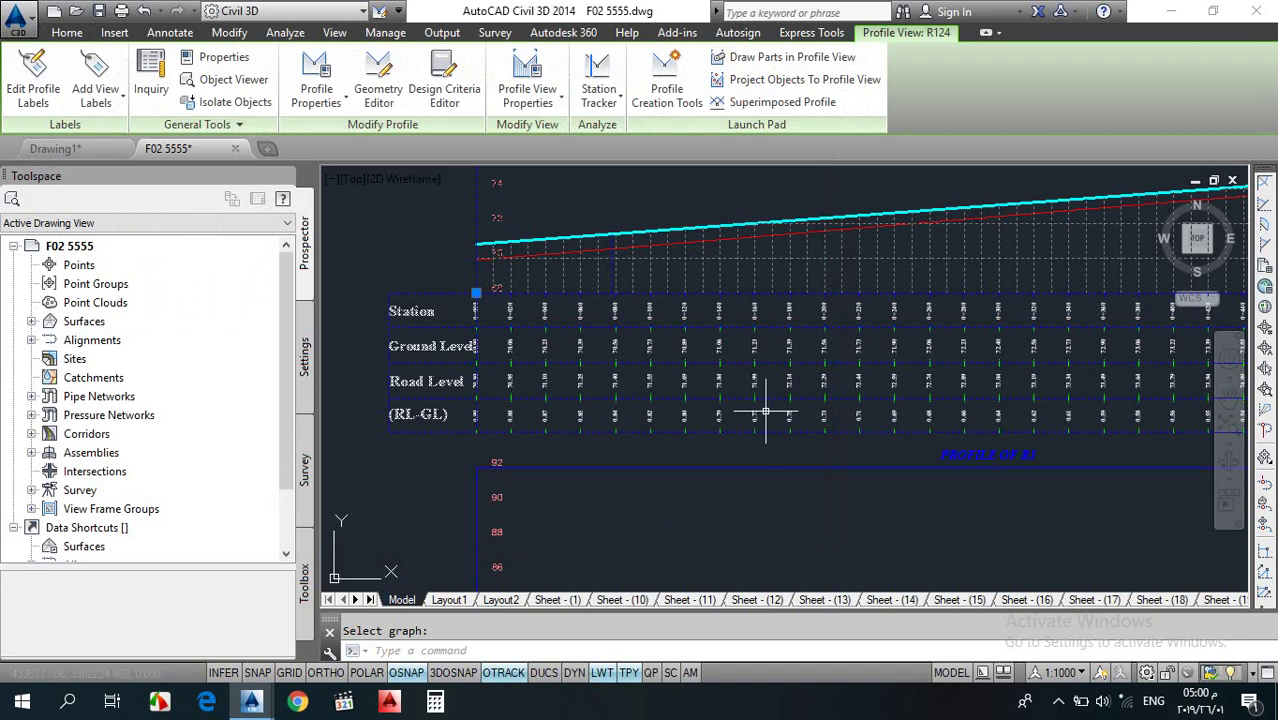
- Examine the road level and RL-GL band values of profile view R124 and compare them with the neighbouring profile views
{"action": "scroll", "coordinate": [819, 391], "scroll_direction": "up", "scroll_amount": 5}
{"action": "key", "text": "Escape"}
{"action": "scroll", "coordinate": [741, 403], "scroll_direction": "down", "scroll_amount": 2}
{"action": "scroll", "coordinate": [741, 403], "scroll_direction": "down", "scroll_amount": 6}
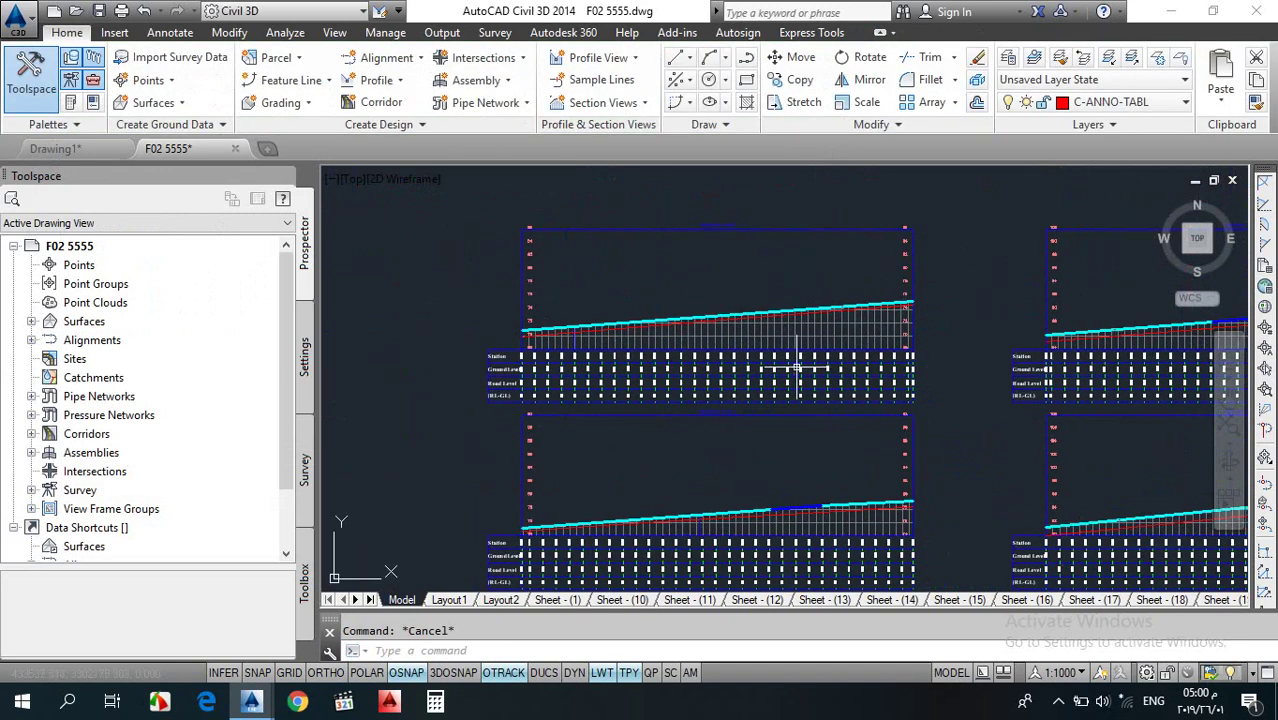
{"action": "scroll", "coordinate": [827, 399], "scroll_direction": "up", "scroll_amount": 1}
{"action": "scroll", "coordinate": [683, 365], "scroll_direction": "down", "scroll_amount": 1}
{"action": "scroll", "coordinate": [760, 380], "scroll_direction": "up", "scroll_amount": 1}
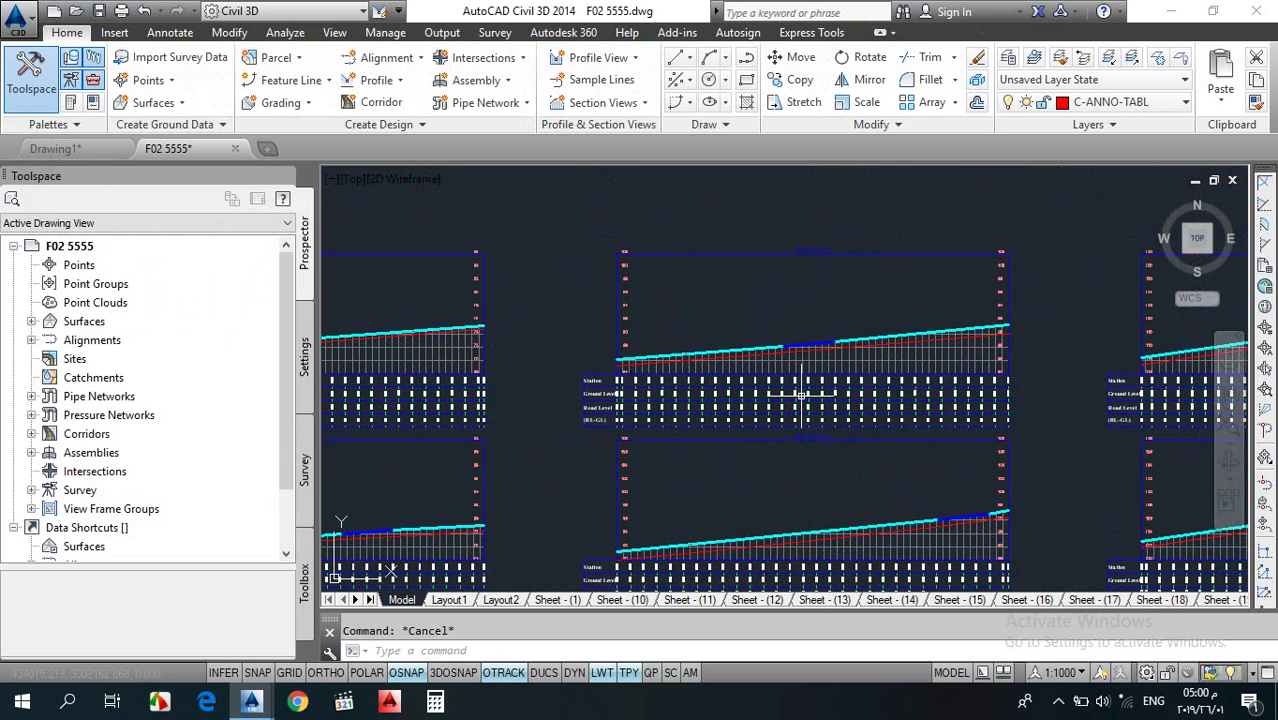
{"action": "middle_click_drag", "start_coordinate": [847, 427], "coordinate": [750, 360]}
{"action": "scroll", "coordinate": [750, 360], "scroll_direction": "up", "scroll_amount": 4}
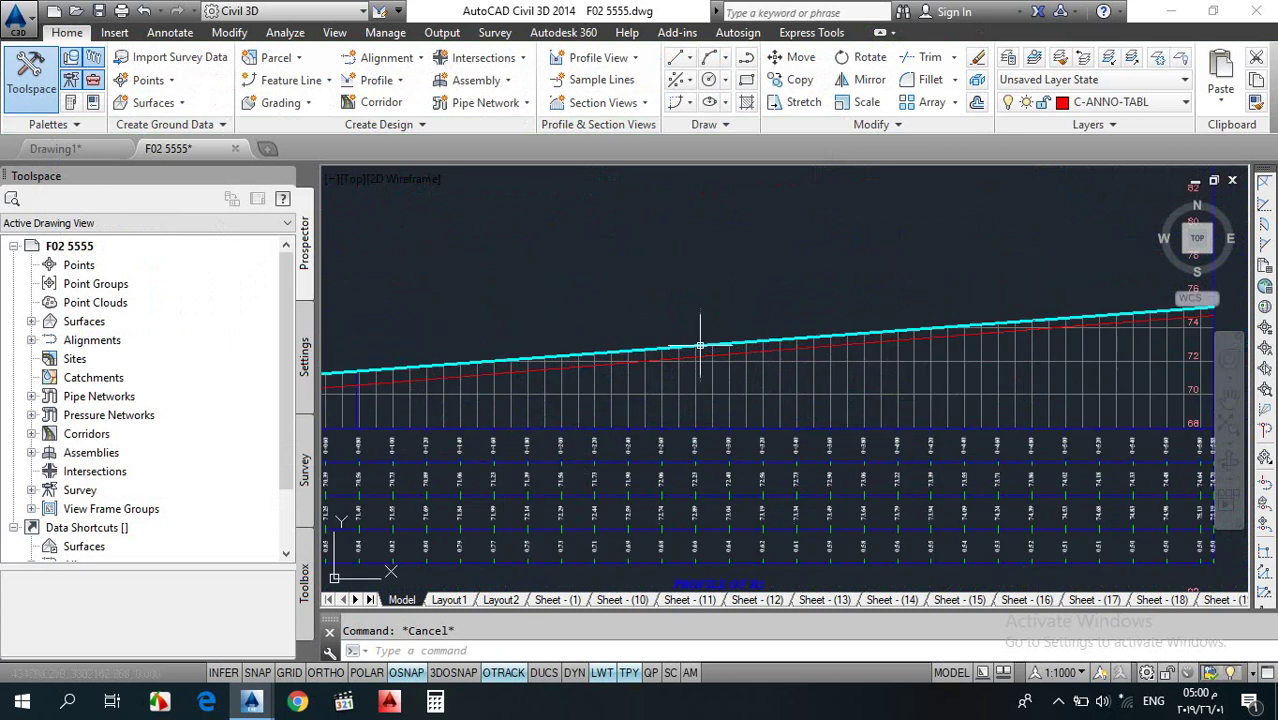
{"action": "scroll", "coordinate": [707, 345], "scroll_direction": "down", "scroll_amount": 4}
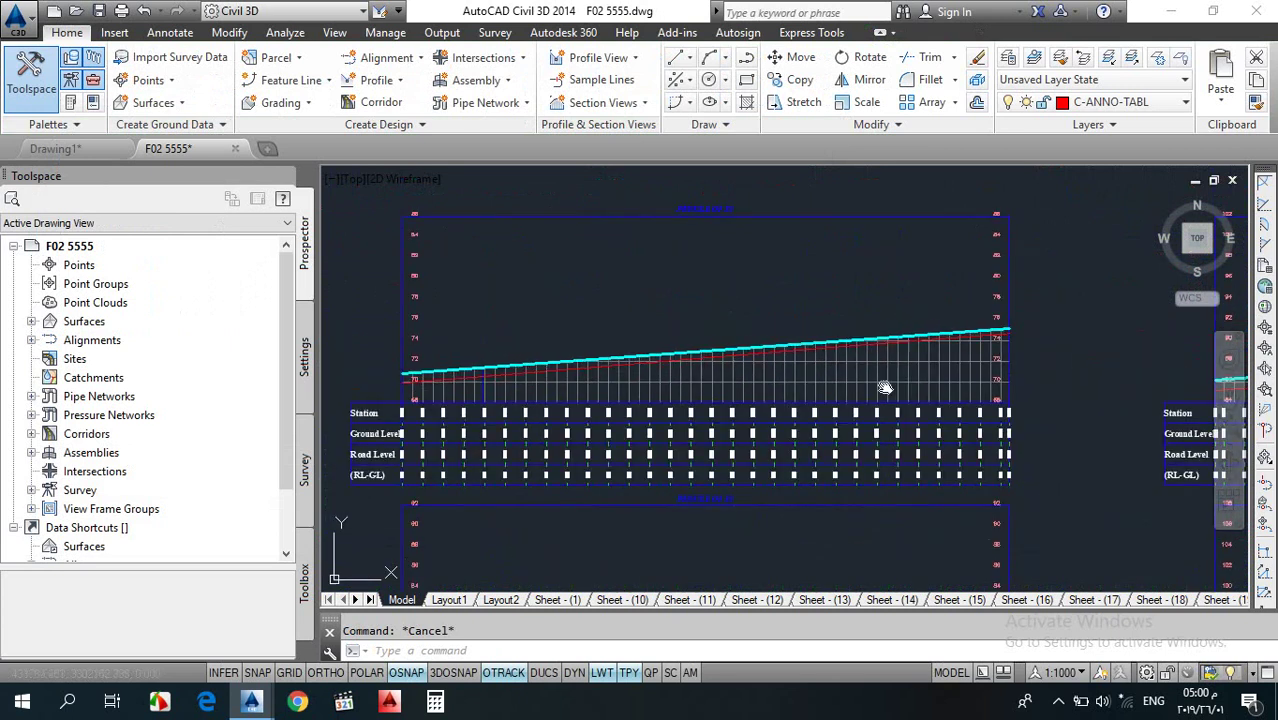
- Edit the properties of the adjacent profile view R128, setting Profile1 and Profile2 of its road level band to DG
{"action": "middle_click_drag", "start_coordinate": [887, 388], "coordinate": [774, 374]}
{"action": "middle_click_drag", "start_coordinate": [773, 440], "coordinate": [597, 407]}
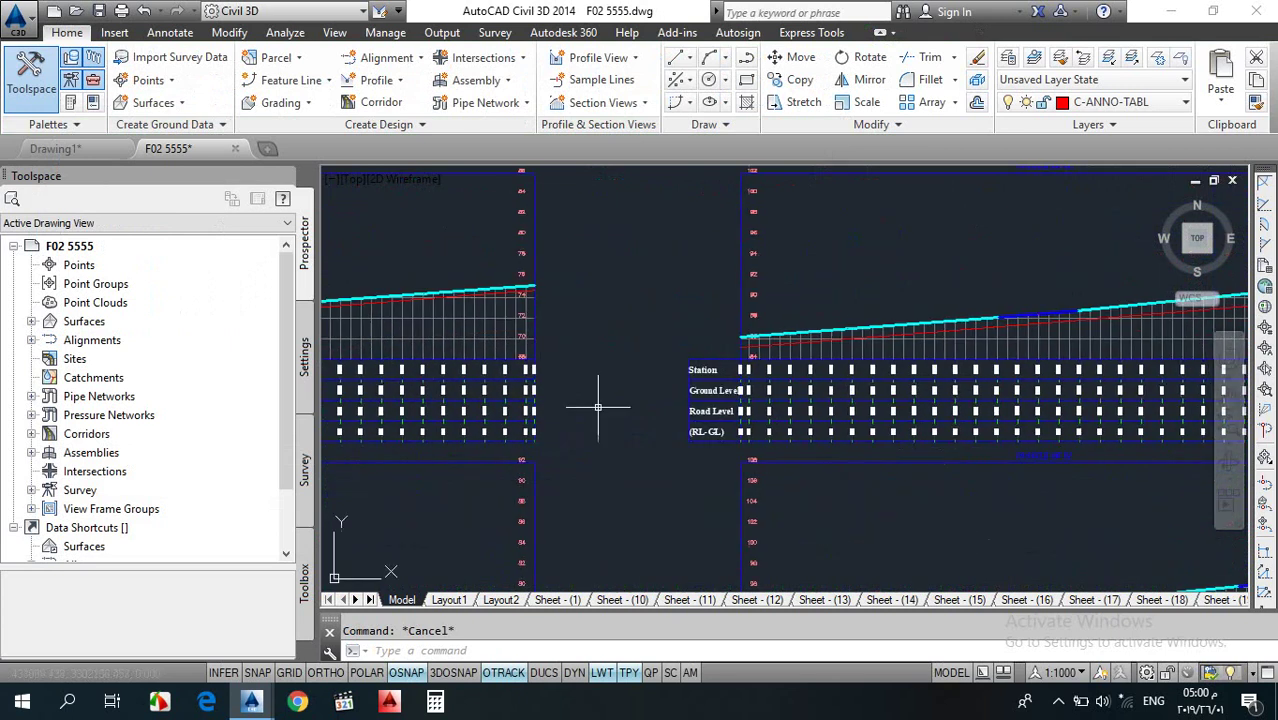
{"action": "key", "text": "Return"}
{"action": "left_click", "coordinate": [907, 421]}
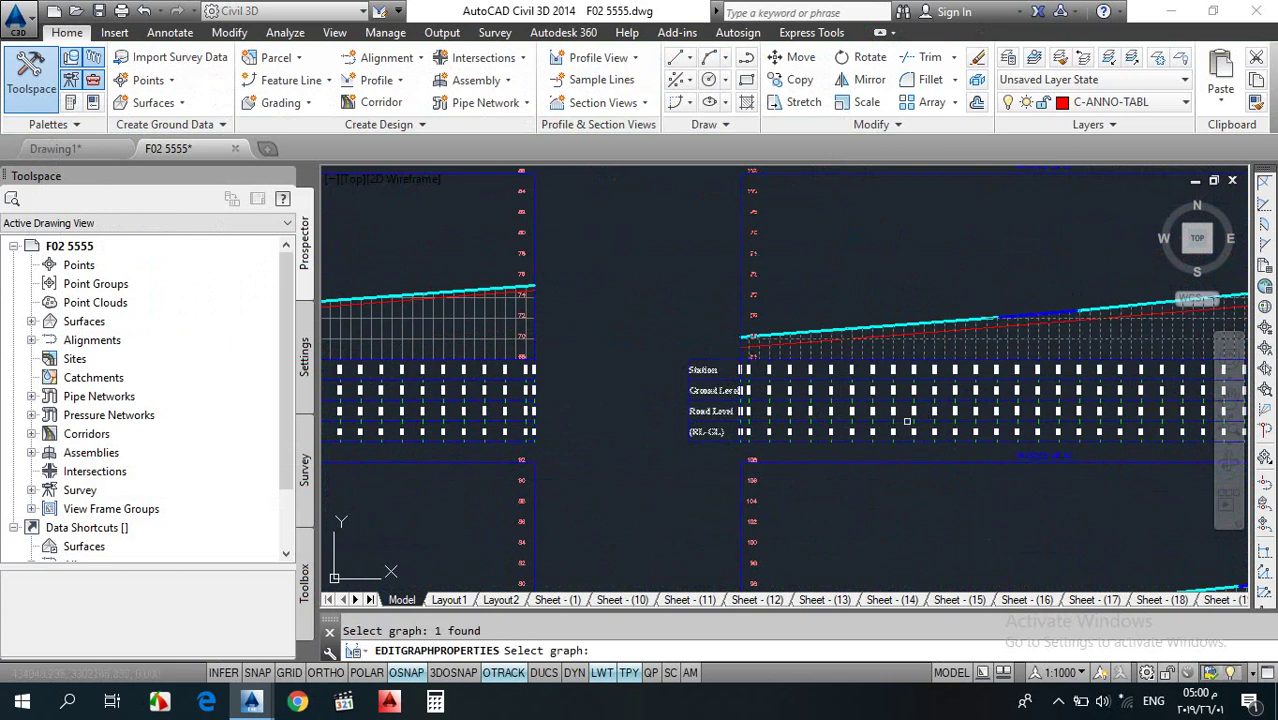
{"action": "key", "text": "Return"}
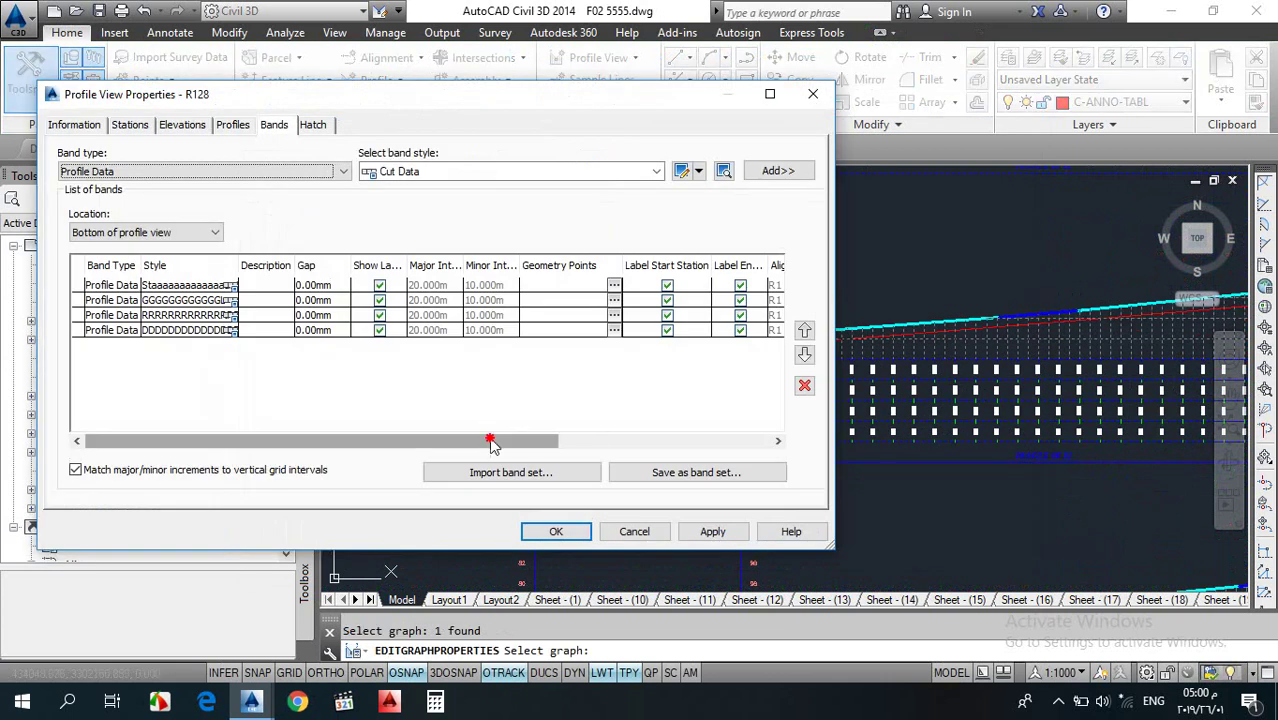
{"action": "left_click_drag", "start_coordinate": [539, 440], "coordinate": [690, 441]}
{"action": "left_click", "coordinate": [625, 315]}
{"action": "left_click", "coordinate": [646, 315]}
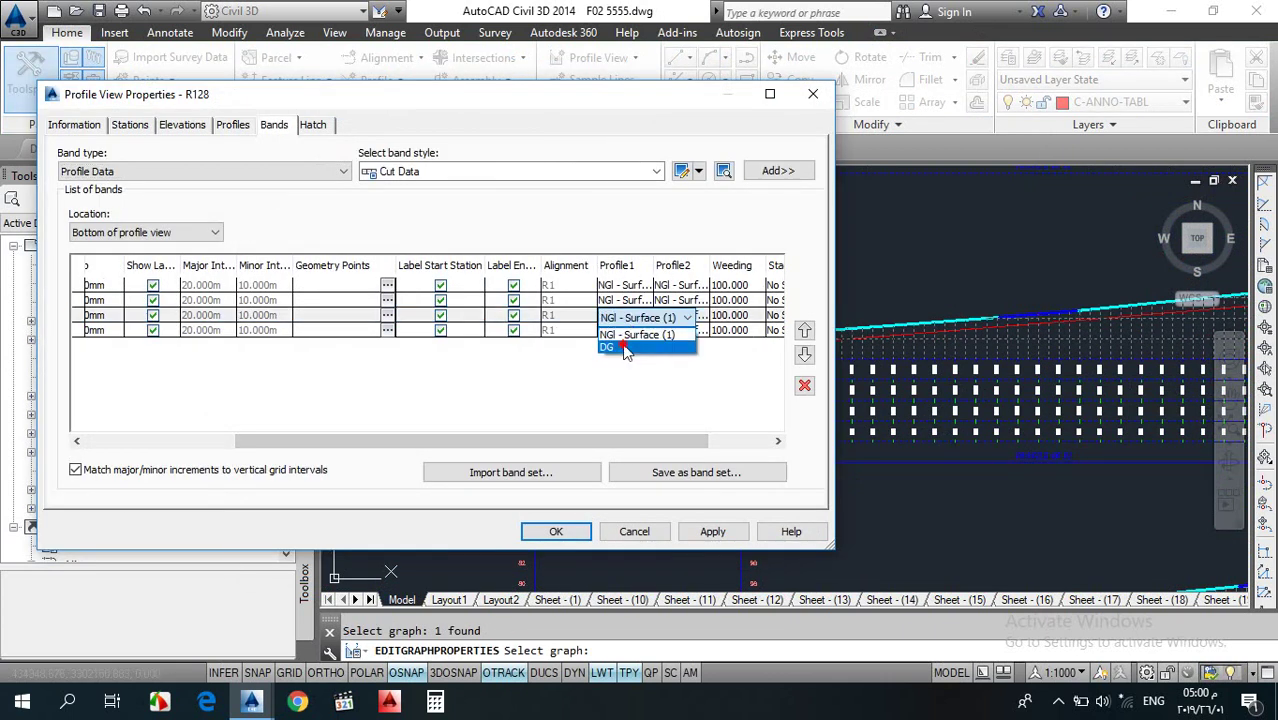
{"action": "left_click", "coordinate": [640, 345]}
{"action": "left_click", "coordinate": [691, 318]}
{"action": "left_click", "coordinate": [650, 346]}
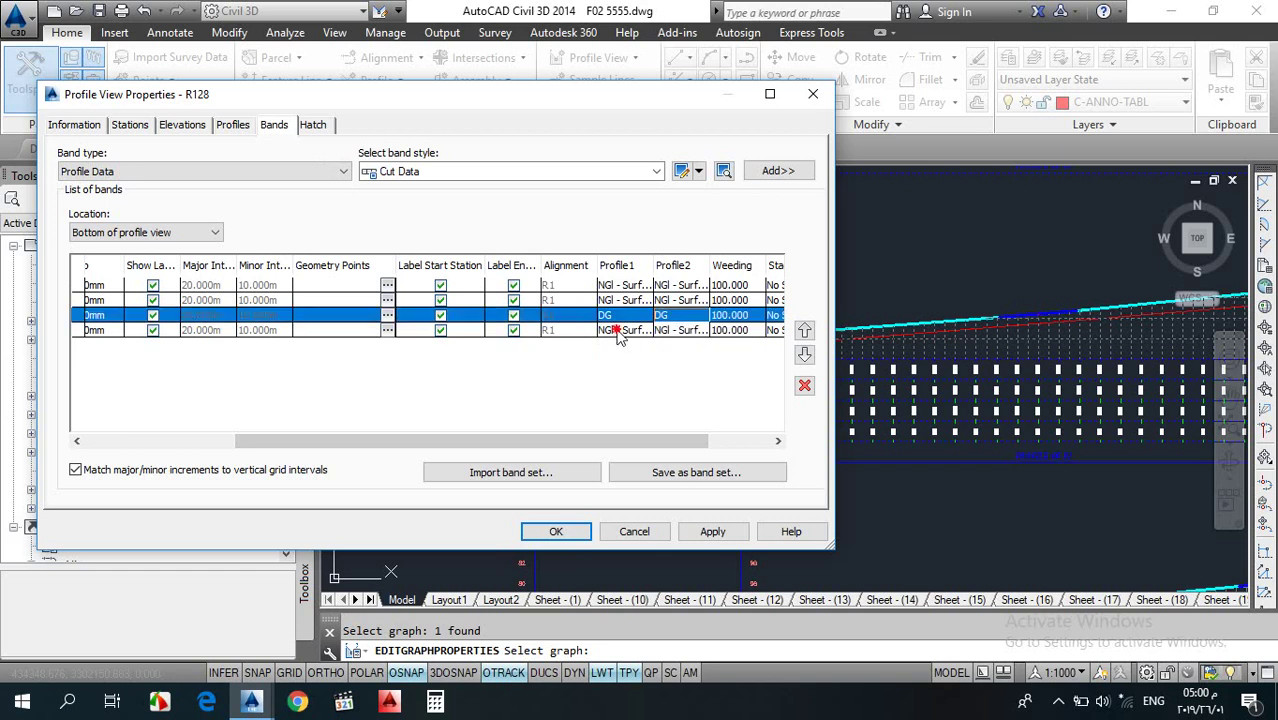
- Set Profile1 of R128's RL-GL band to DG and accept the profile view properties
{"action": "left_click", "coordinate": [612, 330]}
{"action": "left_click", "coordinate": [614, 331]}
{"action": "left_click", "coordinate": [612, 361]}
{"action": "left_click", "coordinate": [556, 531]}
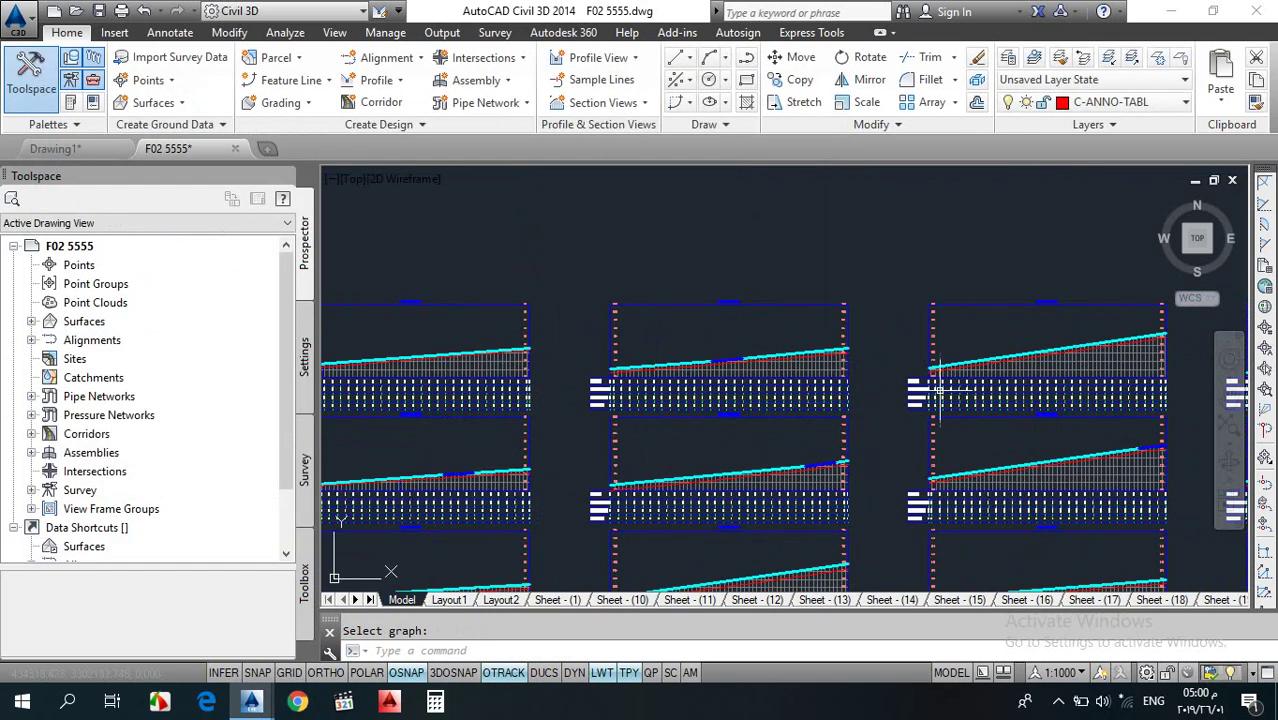
- Edit the properties of profile view R132, setting Profile1 and Profile2 of its road level band to DG
{"action": "key", "text": "Return"}
{"action": "left_click", "coordinate": [983, 349]}
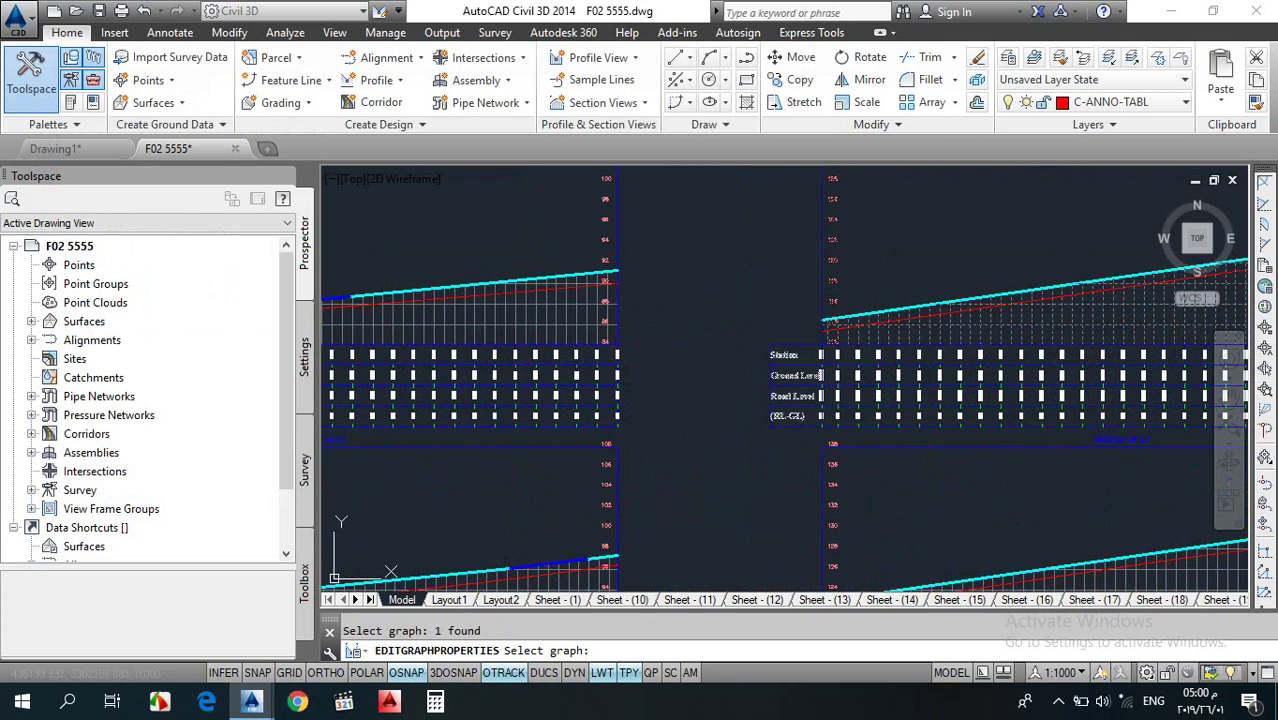
{"action": "key", "text": "Return"}
{"action": "left_click_drag", "start_coordinate": [514, 441], "coordinate": [690, 403]}
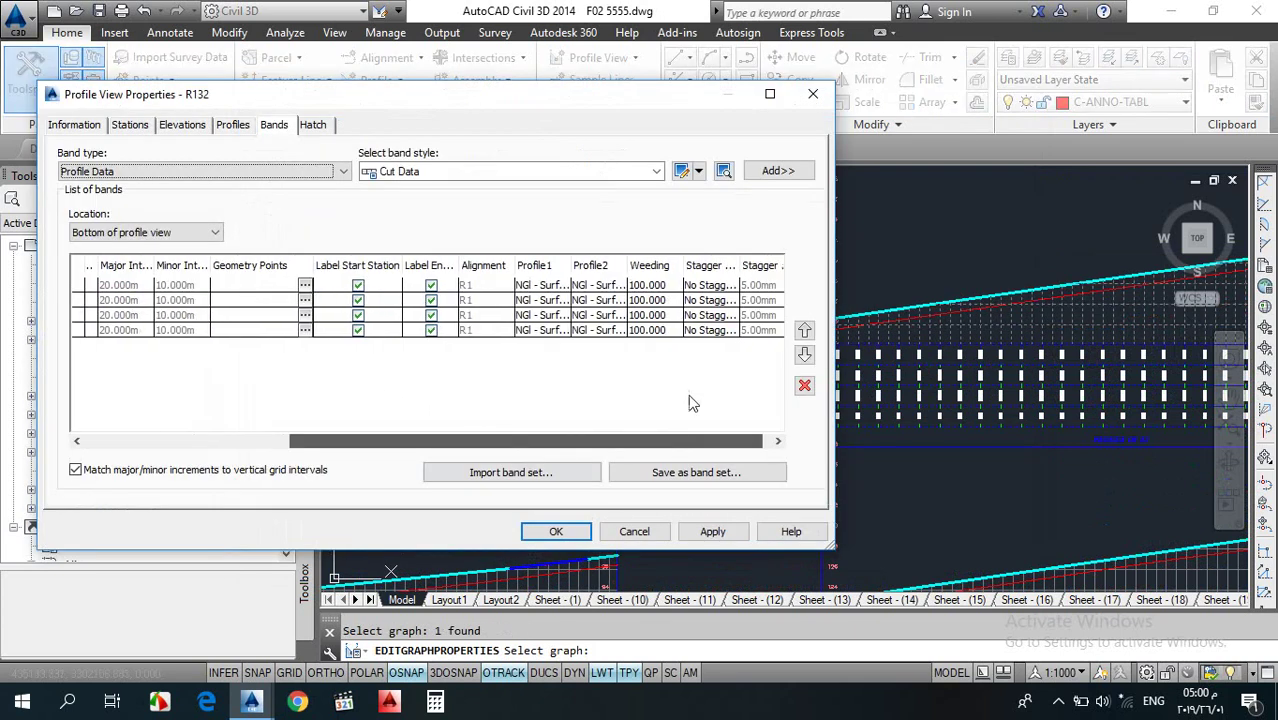
{"action": "left_click", "coordinate": [593, 318]}
{"action": "left_click", "coordinate": [593, 318]}
{"action": "left_click", "coordinate": [588, 340]}
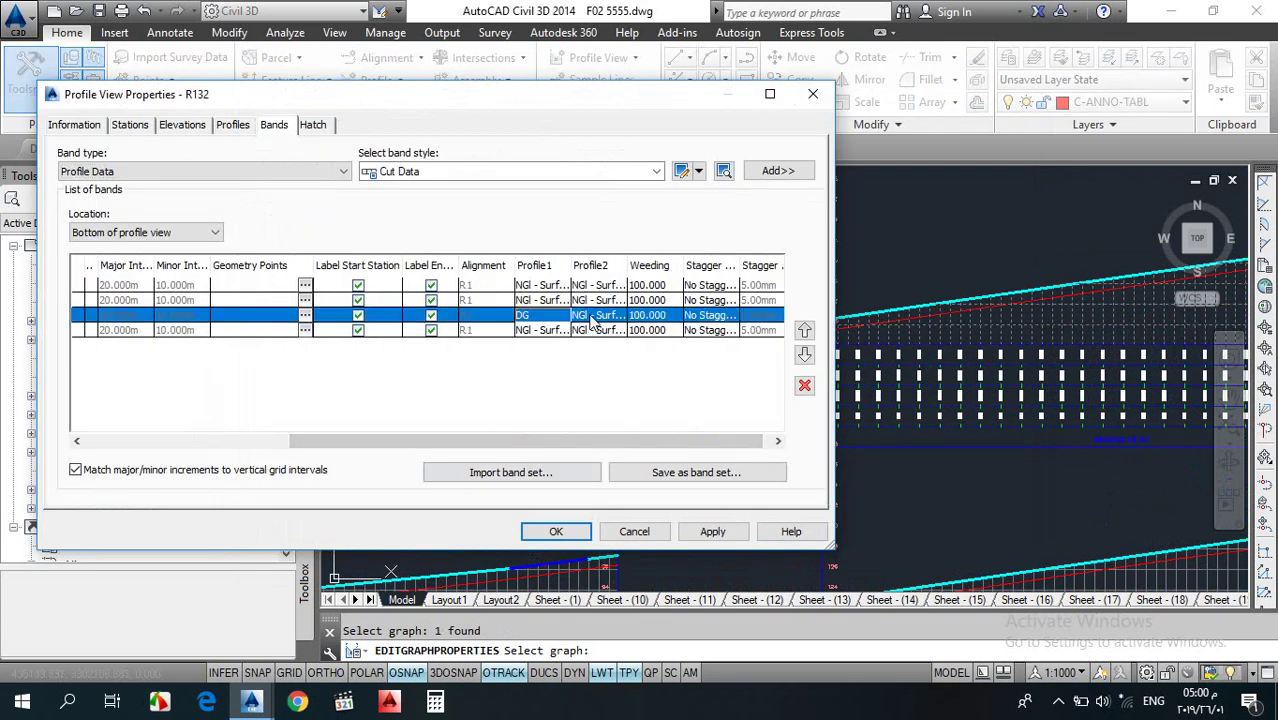
{"action": "left_click", "coordinate": [593, 318]}
{"action": "left_click", "coordinate": [578, 345]}
- Set Profile1 of R132's RL-GL band to DG and accept the profile view properties
{"action": "left_click", "coordinate": [541, 331]}
{"action": "left_click", "coordinate": [541, 331]}
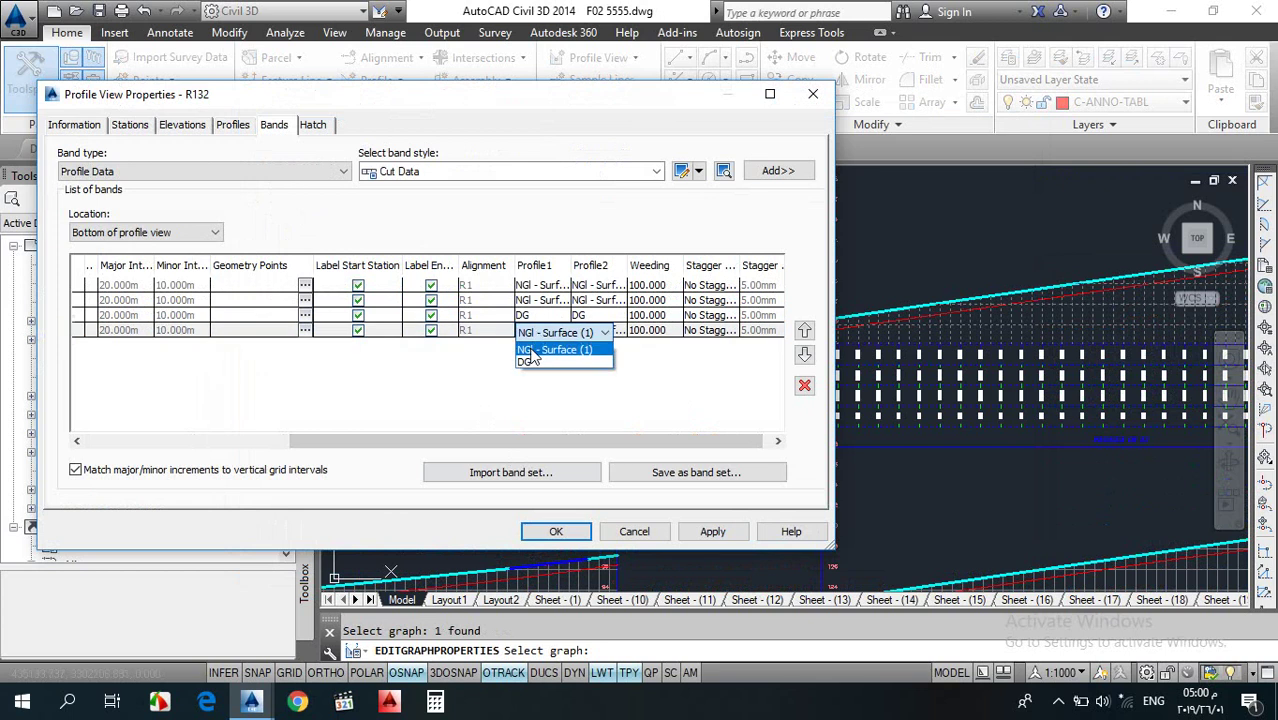
{"action": "left_click", "coordinate": [528, 360]}
{"action": "left_click", "coordinate": [556, 531]}
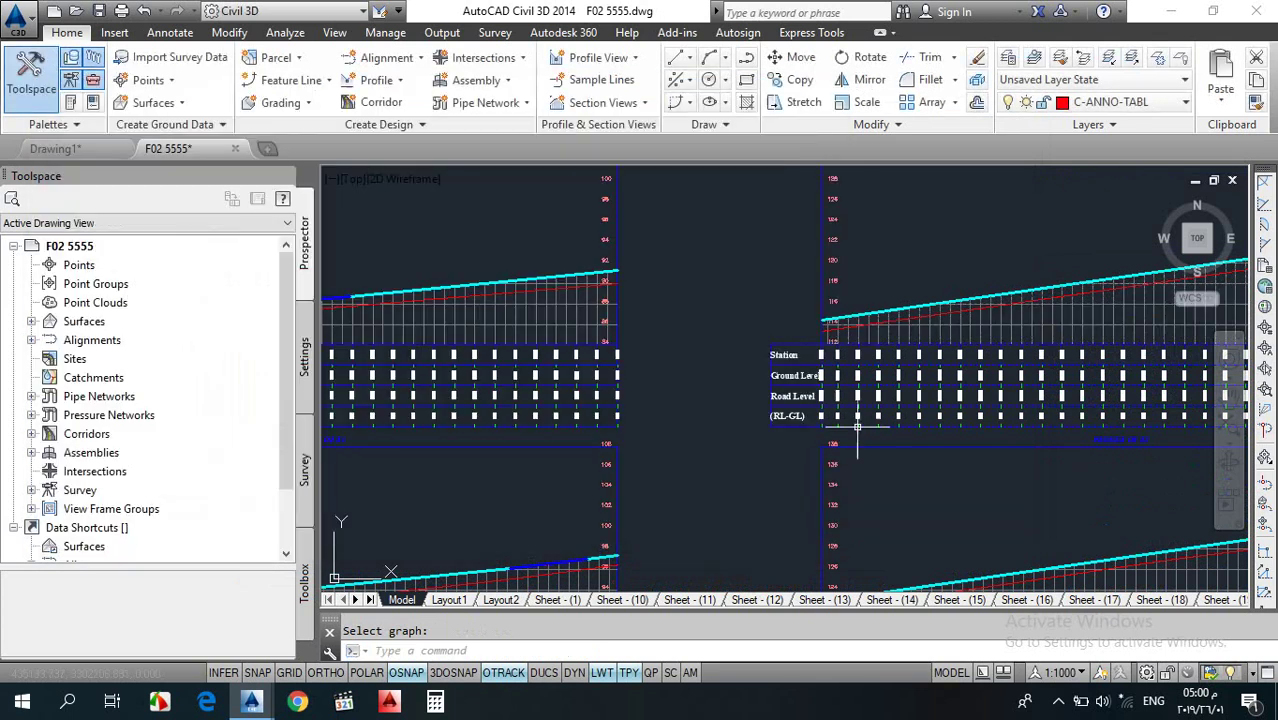
{"action": "key", "text": "Escape"}
- Edit the labels of the DG profile in the first profile view of R1, importing the PL 1 to 1000 label set
{"action": "scroll", "coordinate": [870, 410], "scroll_direction": "down", "scroll_amount": 6}
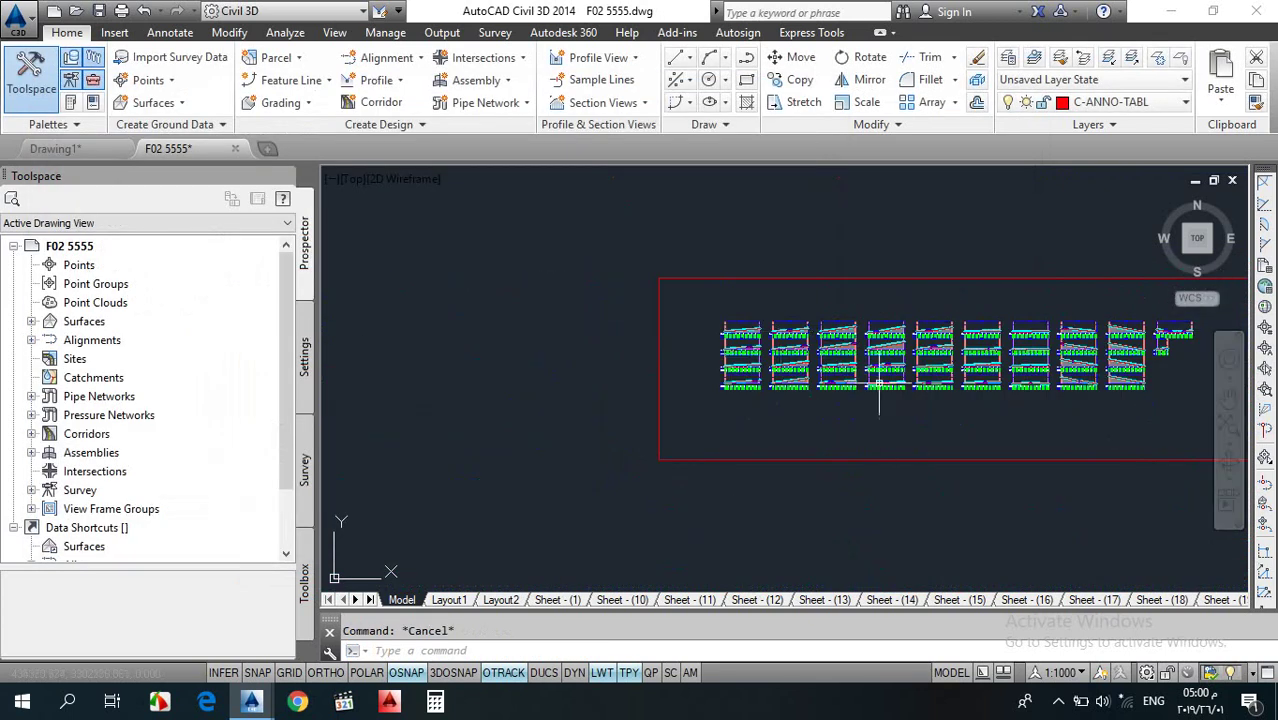
{"action": "scroll", "coordinate": [879, 390], "scroll_direction": "up", "scroll_amount": 8}
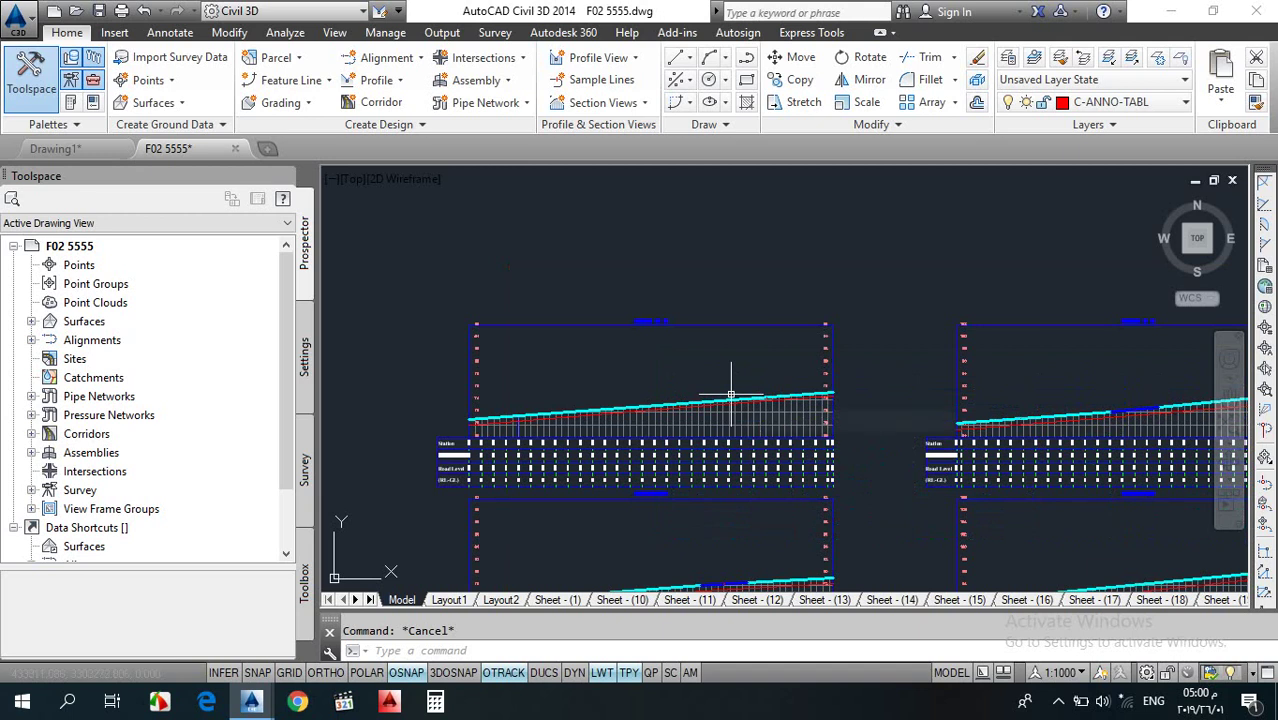
{"action": "scroll", "coordinate": [570, 432], "scroll_direction": "up", "scroll_amount": 5}
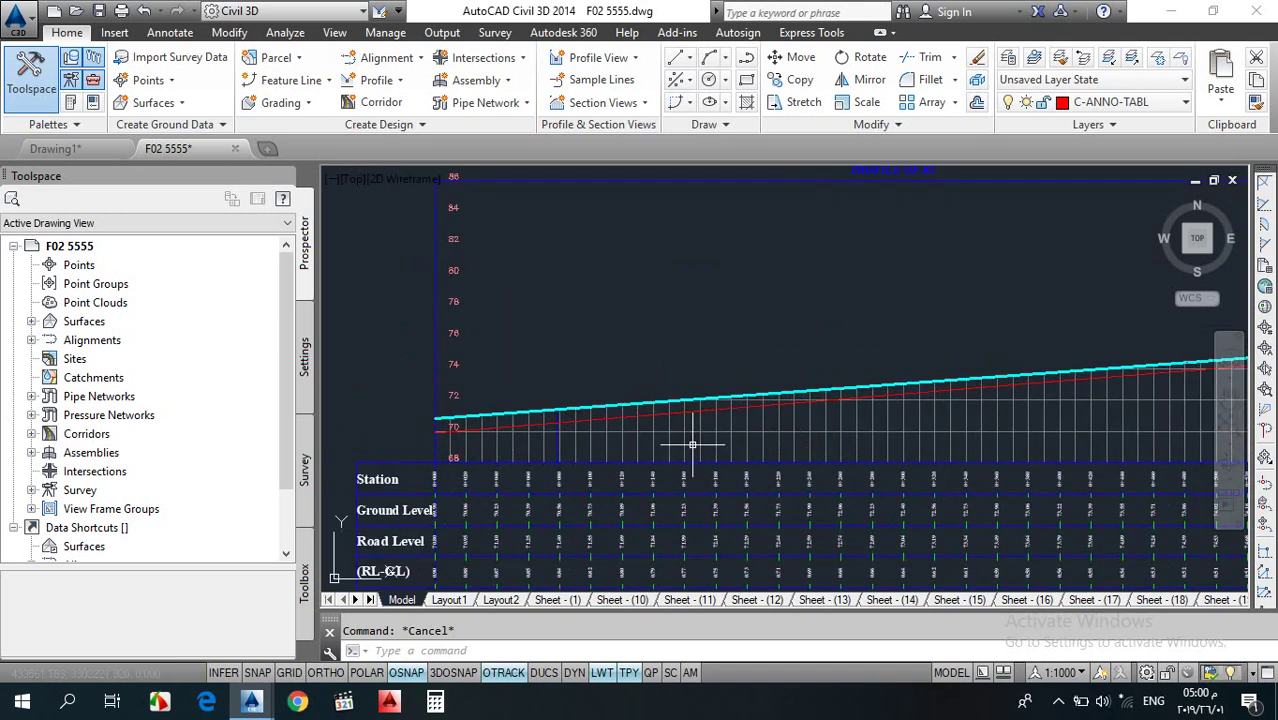
{"action": "scroll", "coordinate": [800, 398], "scroll_direction": "up", "scroll_amount": 3}
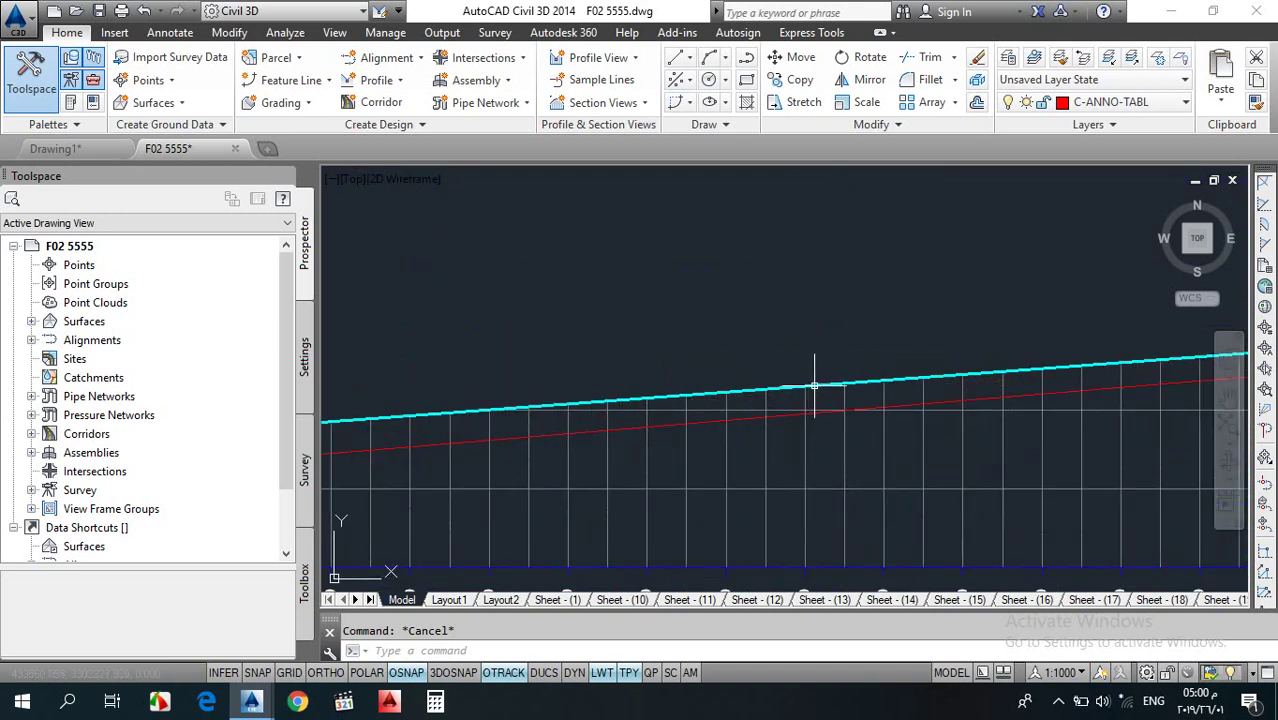
{"action": "left_click", "coordinate": [816, 386]}
{"action": "scroll", "coordinate": [597, 427], "scroll_direction": "down", "scroll_amount": 2}
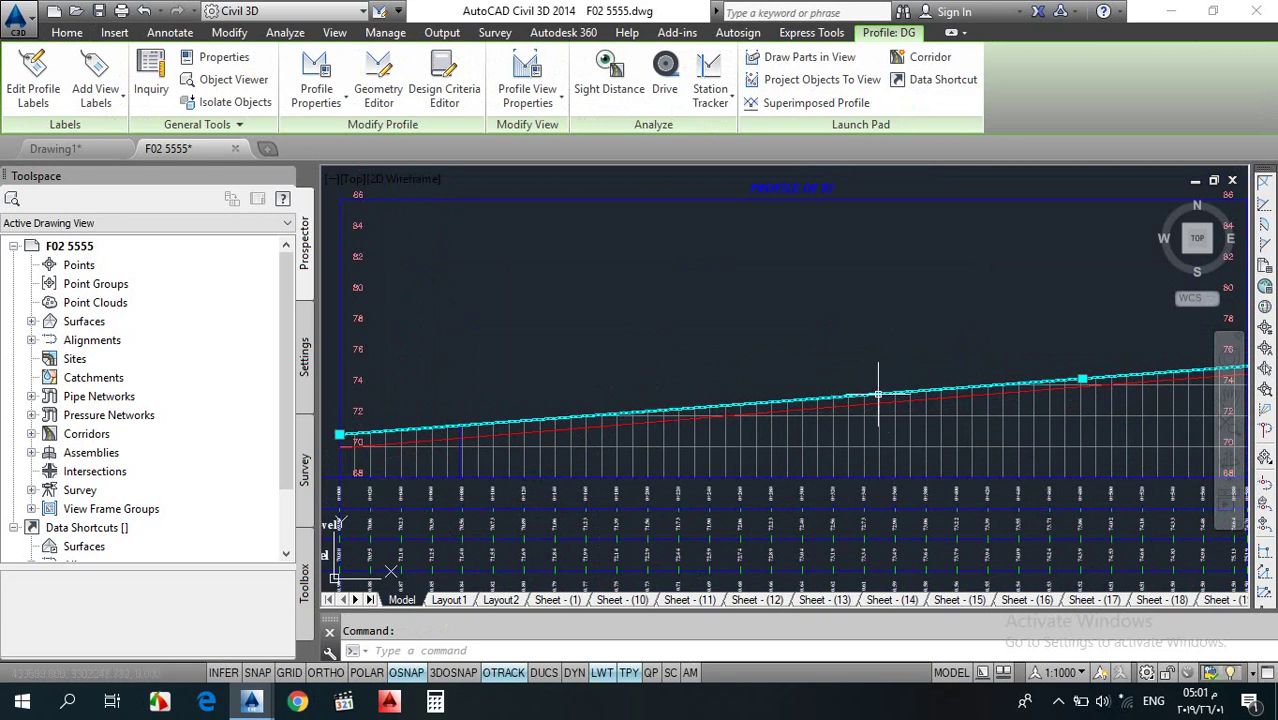
{"action": "key", "text": "Escape"}
{"action": "scroll", "coordinate": [829, 400], "scroll_direction": "up", "scroll_amount": 1}
{"action": "left_click", "coordinate": [833, 403]}
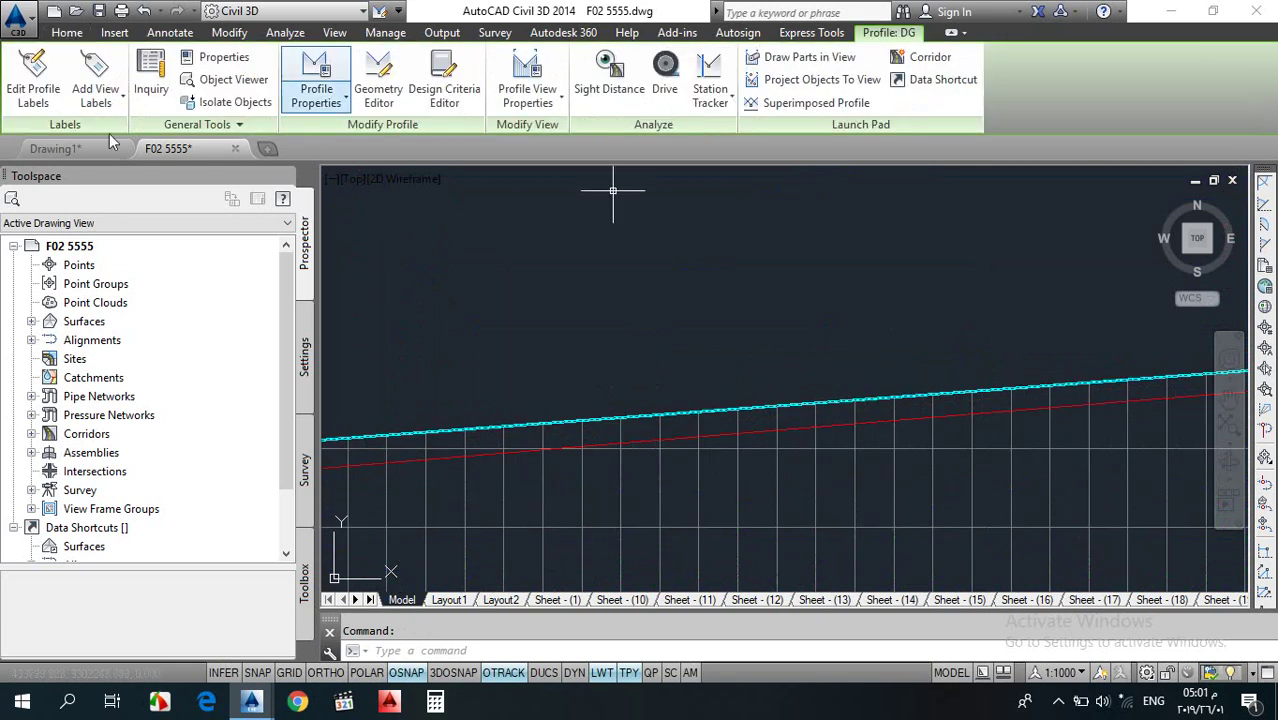
{"action": "left_click", "coordinate": [35, 102]}
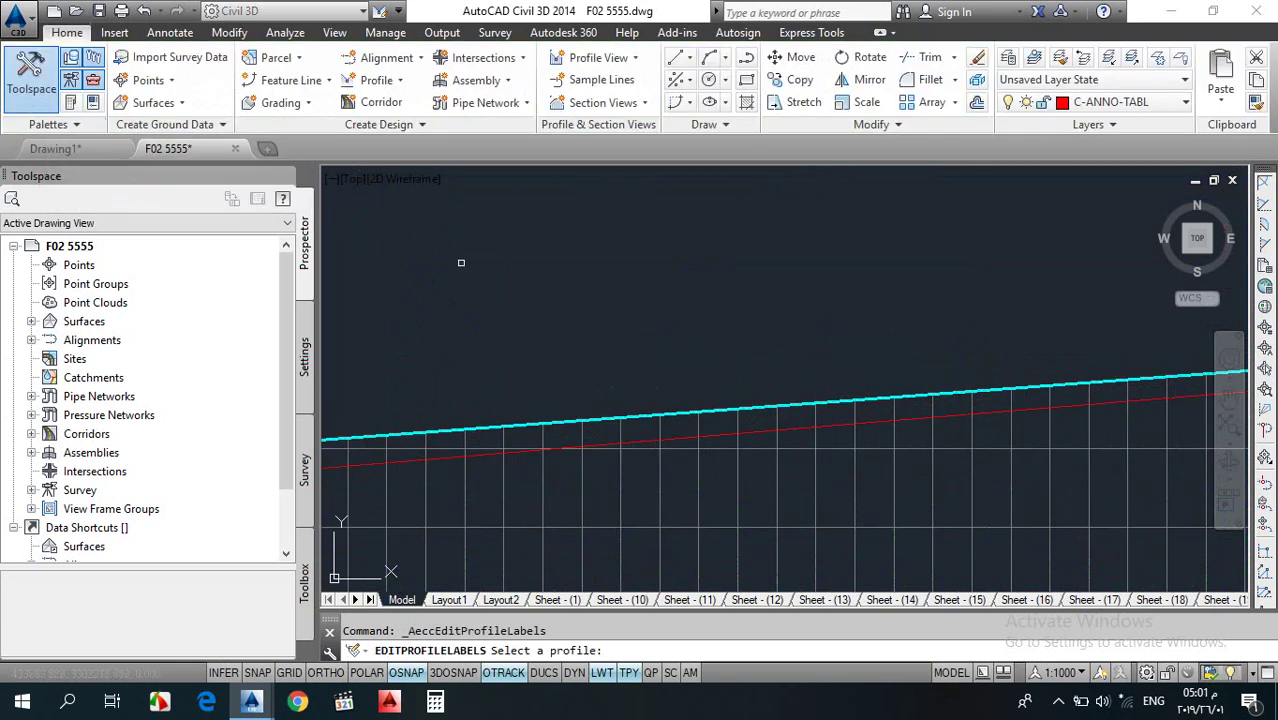
{"action": "left_click", "coordinate": [765, 406]}
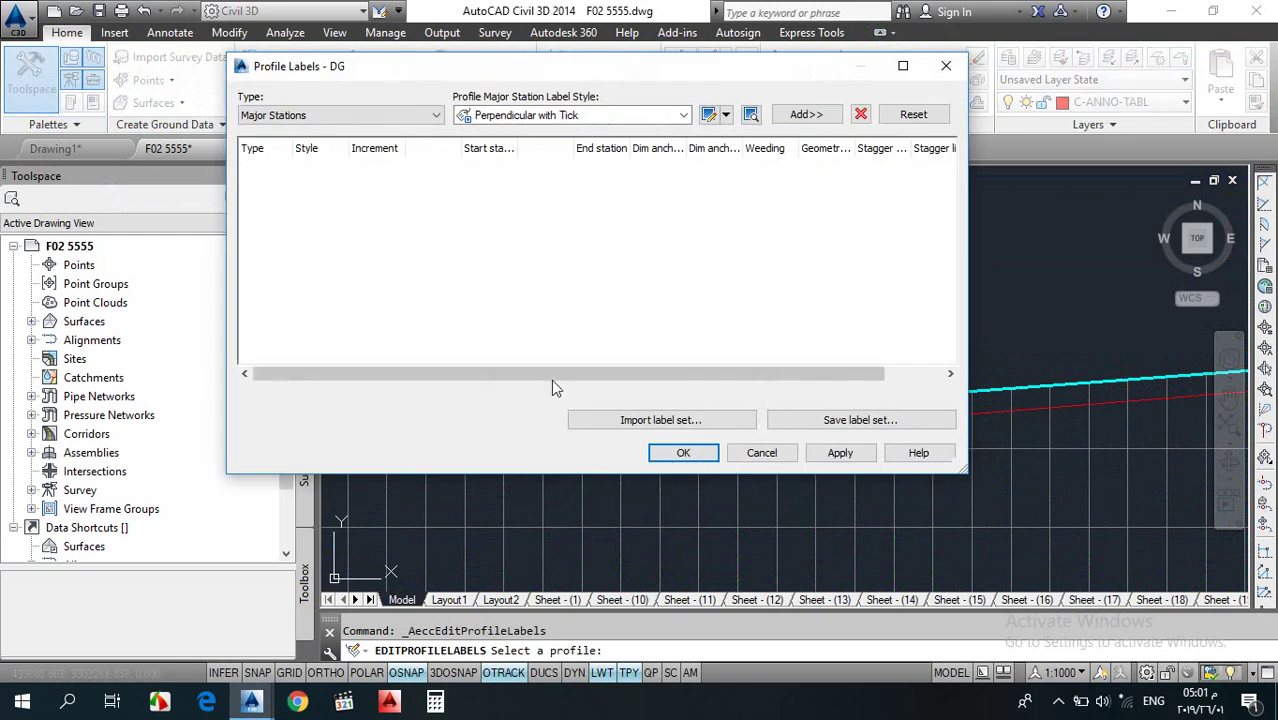
{"action": "left_click", "coordinate": [630, 421]}
{"action": "left_click", "coordinate": [430, 196]}
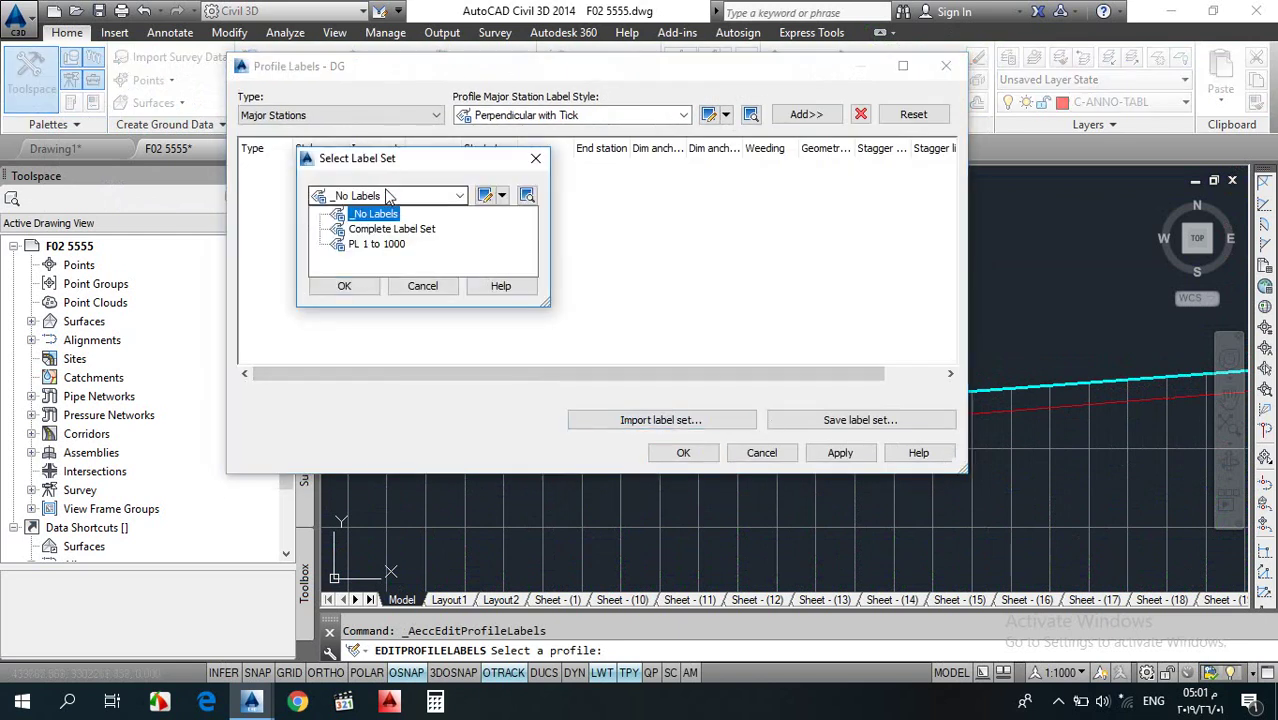
{"action": "left_click", "coordinate": [375, 243]}
{"action": "left_click", "coordinate": [344, 285]}
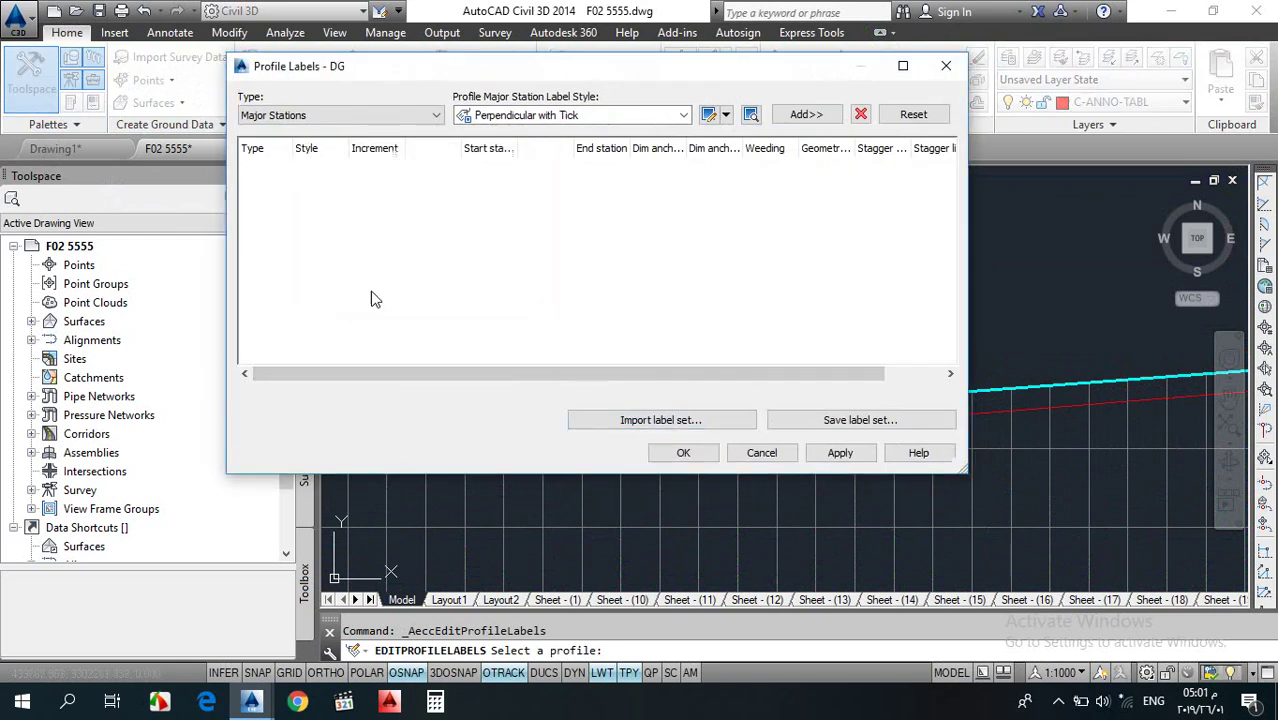
{"action": "left_click", "coordinate": [672, 453]}
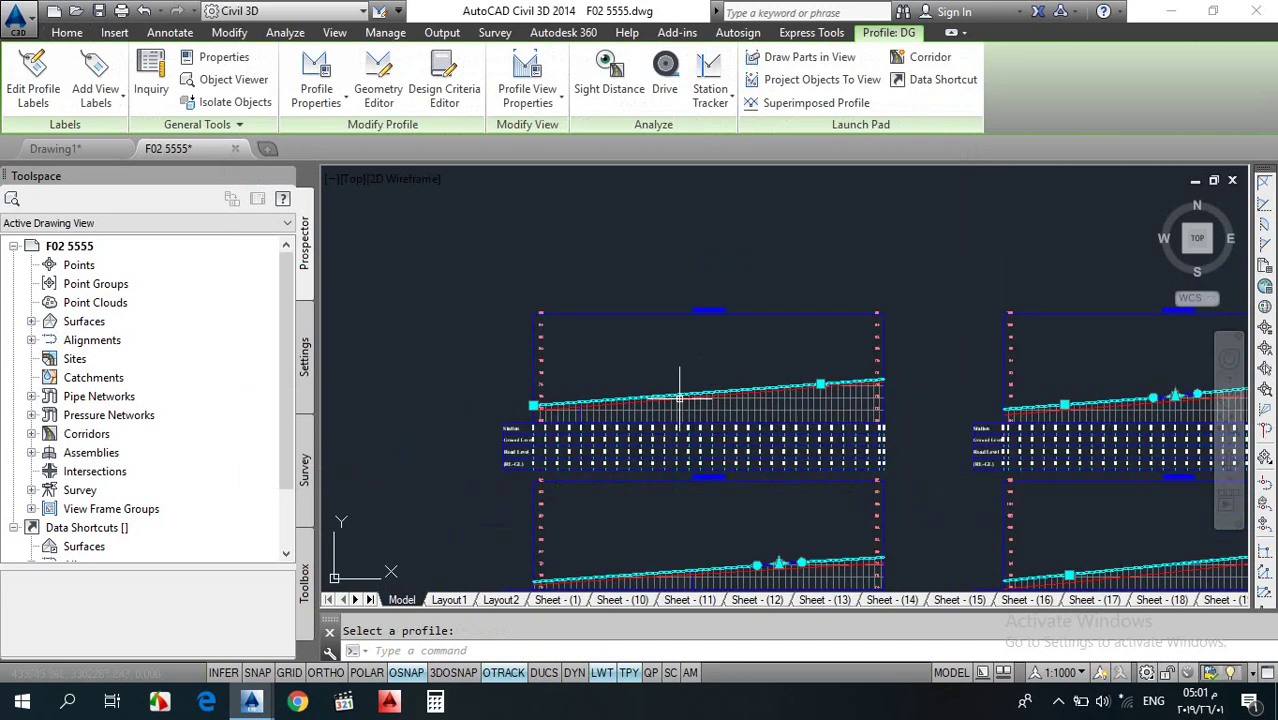
{"action": "scroll", "coordinate": [847, 318], "scroll_direction": "up", "scroll_amount": 3}
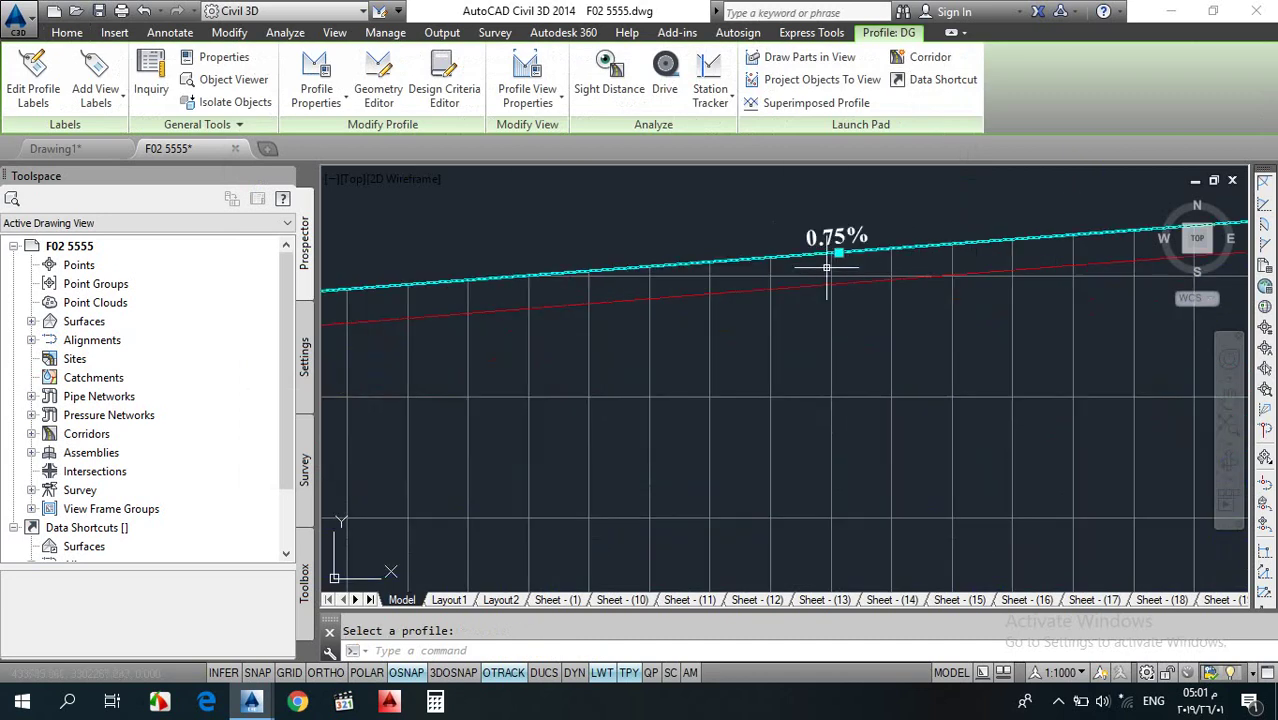
{"action": "scroll", "coordinate": [826, 267], "scroll_direction": "down", "scroll_amount": 5}
{"action": "key", "text": "Escape"}
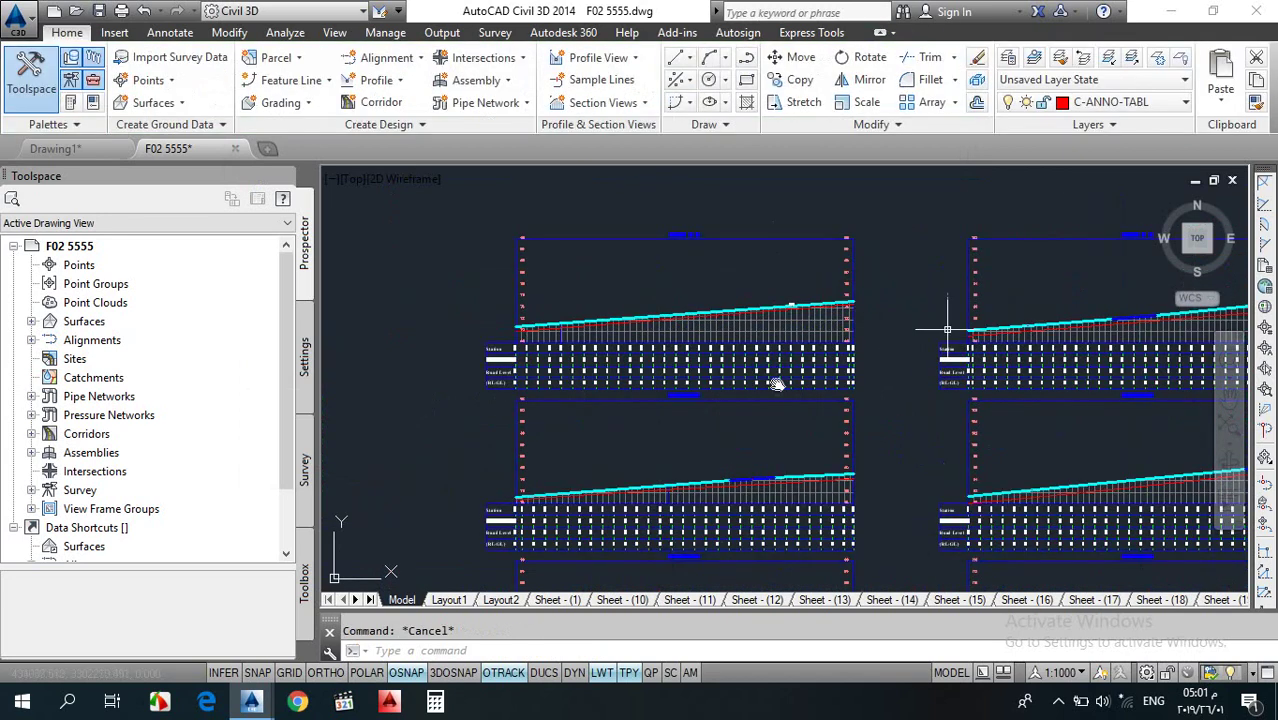
- Import the PL 1 to 1000 label set for the DG profile in the top profile view of the second column
{"action": "middle_click_drag", "start_coordinate": [947, 329], "coordinate": [594, 398]}
{"action": "scroll", "coordinate": [630, 386], "scroll_direction": "up", "scroll_amount": 3}
{"action": "key", "text": "Return"}
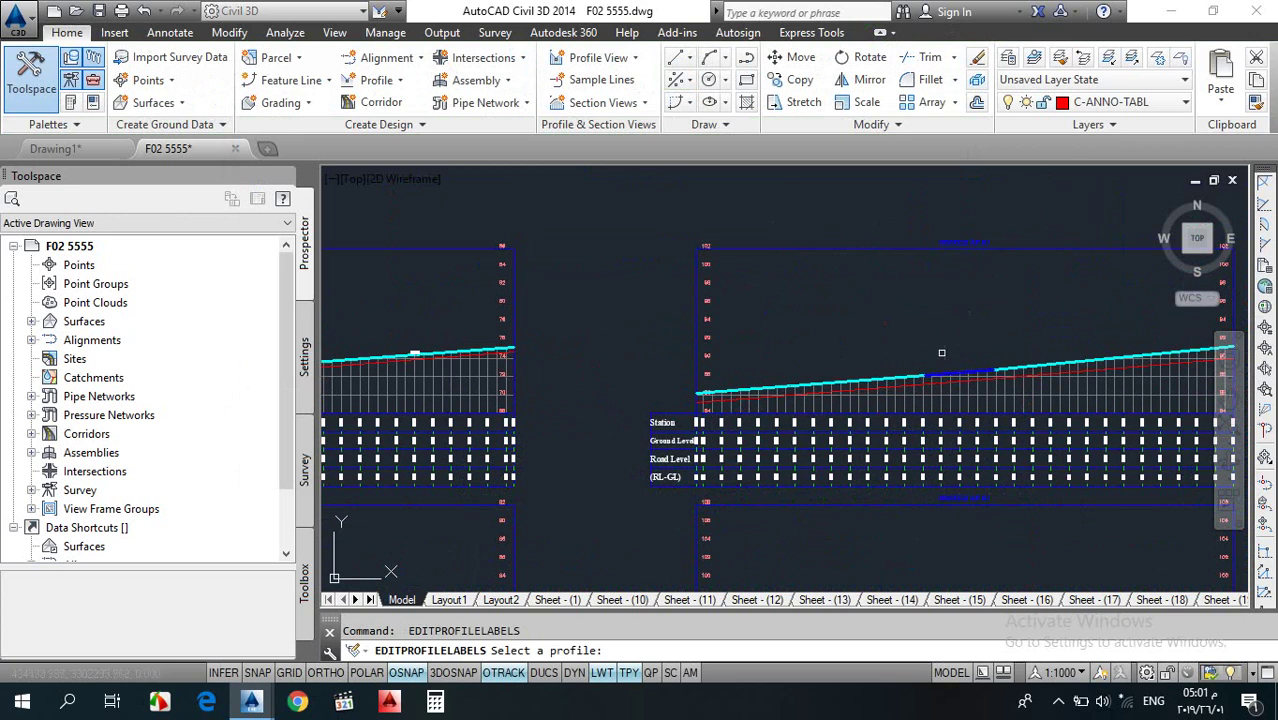
{"action": "scroll", "coordinate": [856, 383], "scroll_direction": "up", "scroll_amount": 2}
{"action": "left_click", "coordinate": [851, 386]}
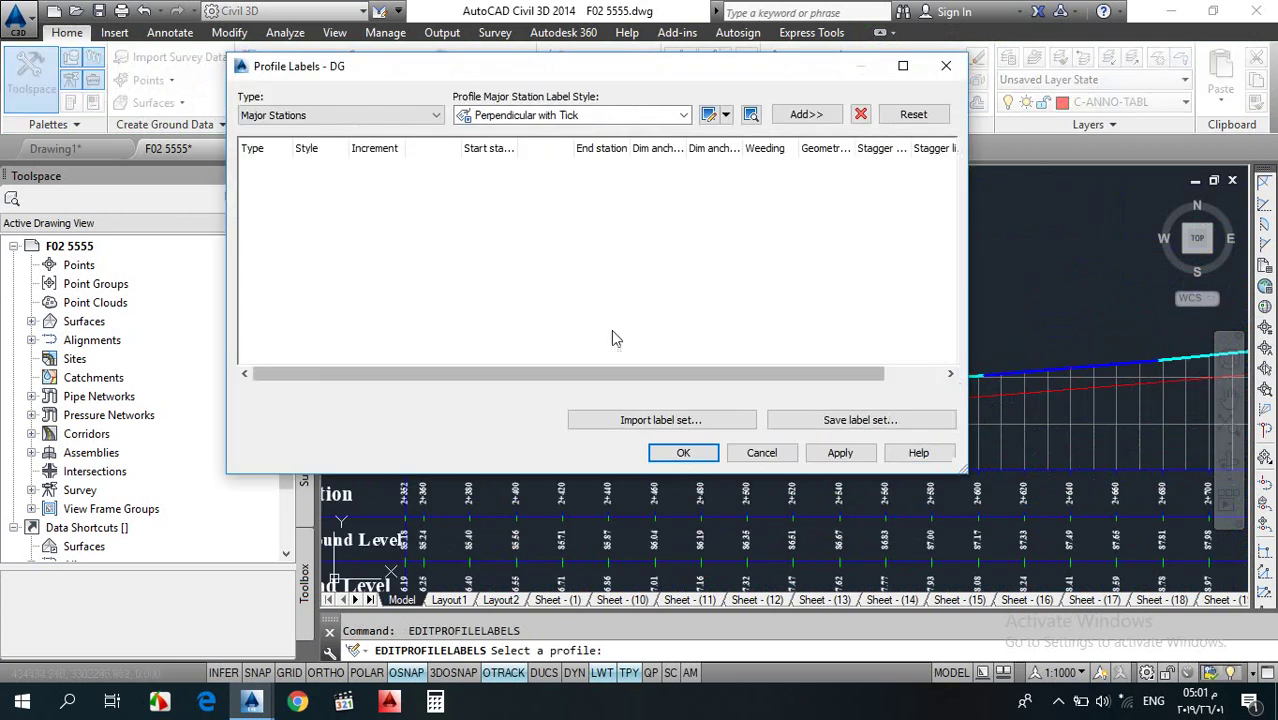
{"action": "left_click", "coordinate": [606, 416]}
{"action": "left_click", "coordinate": [392, 196]}
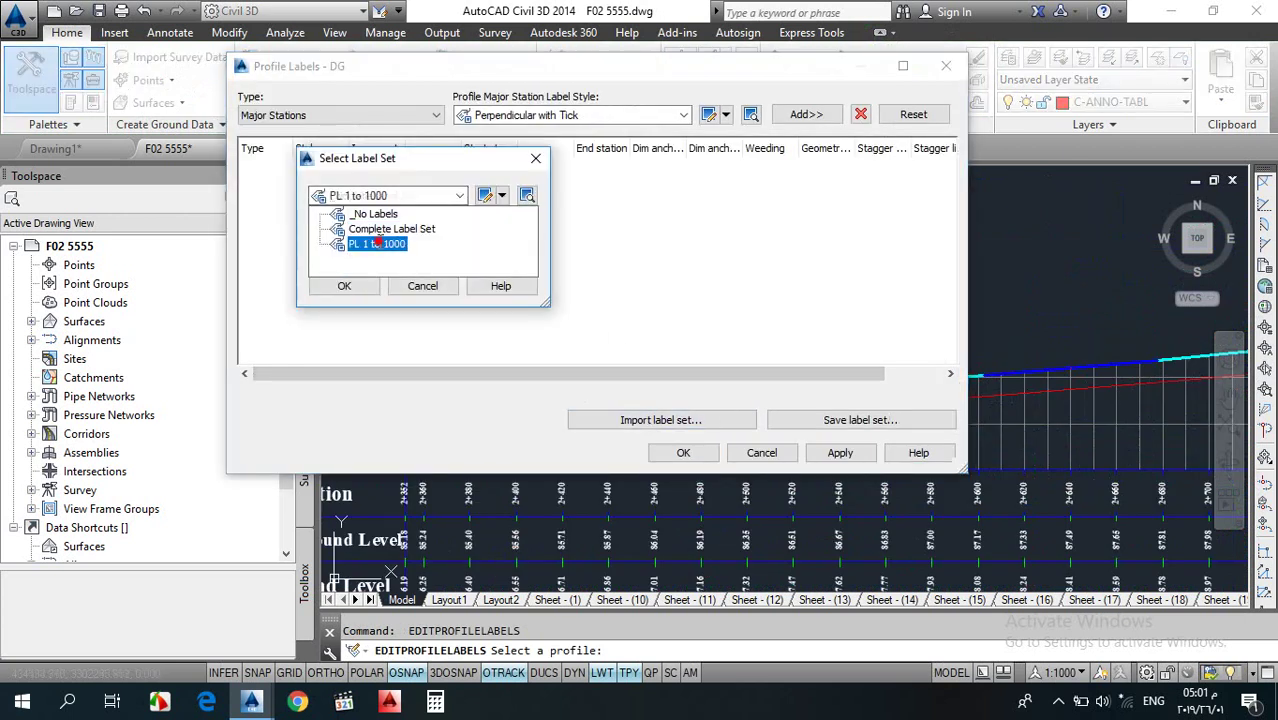
{"action": "left_click", "coordinate": [378, 243]}
{"action": "left_click", "coordinate": [344, 286]}
{"action": "left_click", "coordinate": [683, 452]}
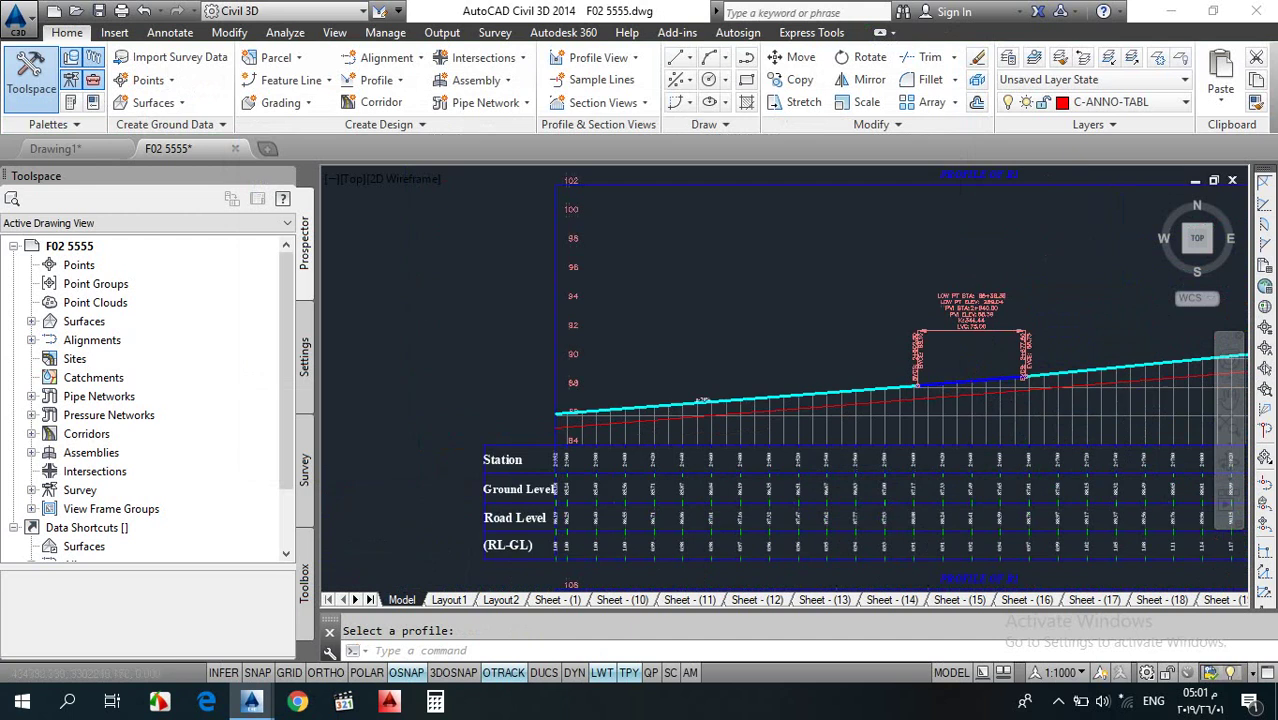
{"action": "key", "text": "Escape"}
{"action": "scroll", "coordinate": [571, 371], "scroll_direction": "down", "scroll_amount": 5}
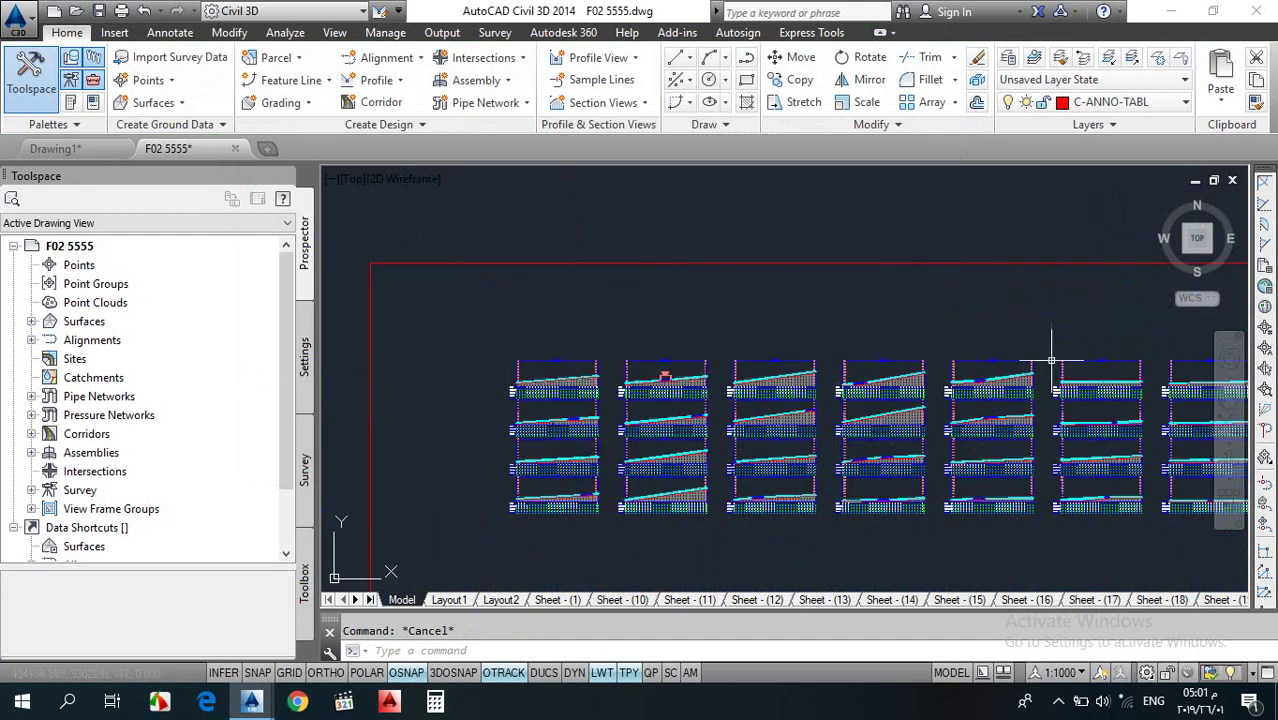
{"action": "scroll", "coordinate": [961, 388], "scroll_direction": "up", "scroll_amount": 1}
{"action": "scroll", "coordinate": [800, 380], "scroll_direction": "down", "scroll_amount": 4}
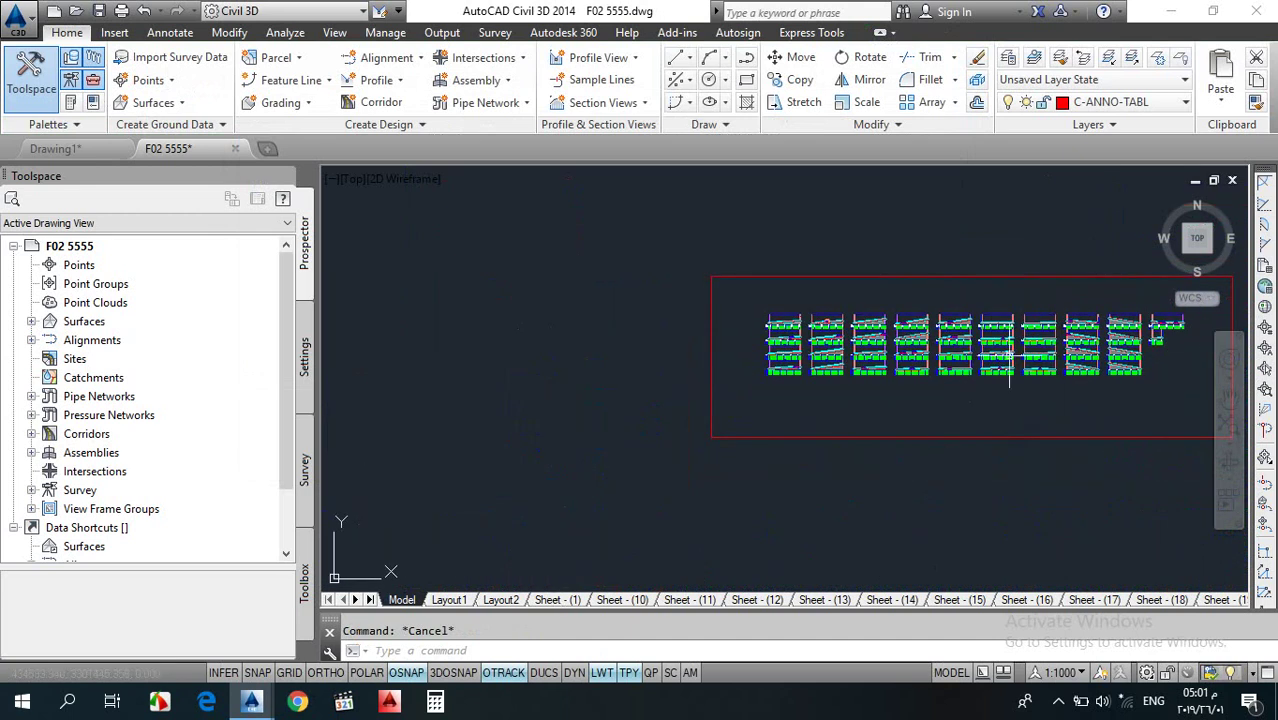
{"action": "scroll", "coordinate": [786, 340], "scroll_direction": "up", "scroll_amount": 4}
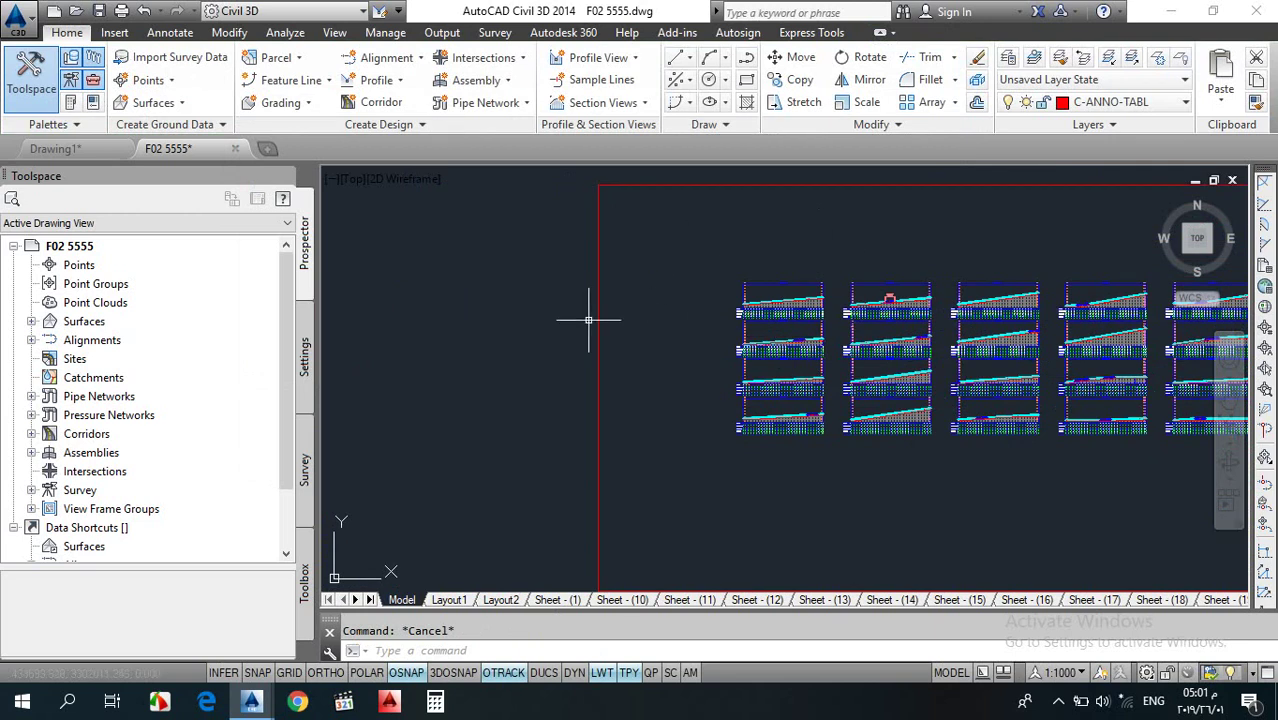
{"action": "left_click", "coordinate": [562, 310]}
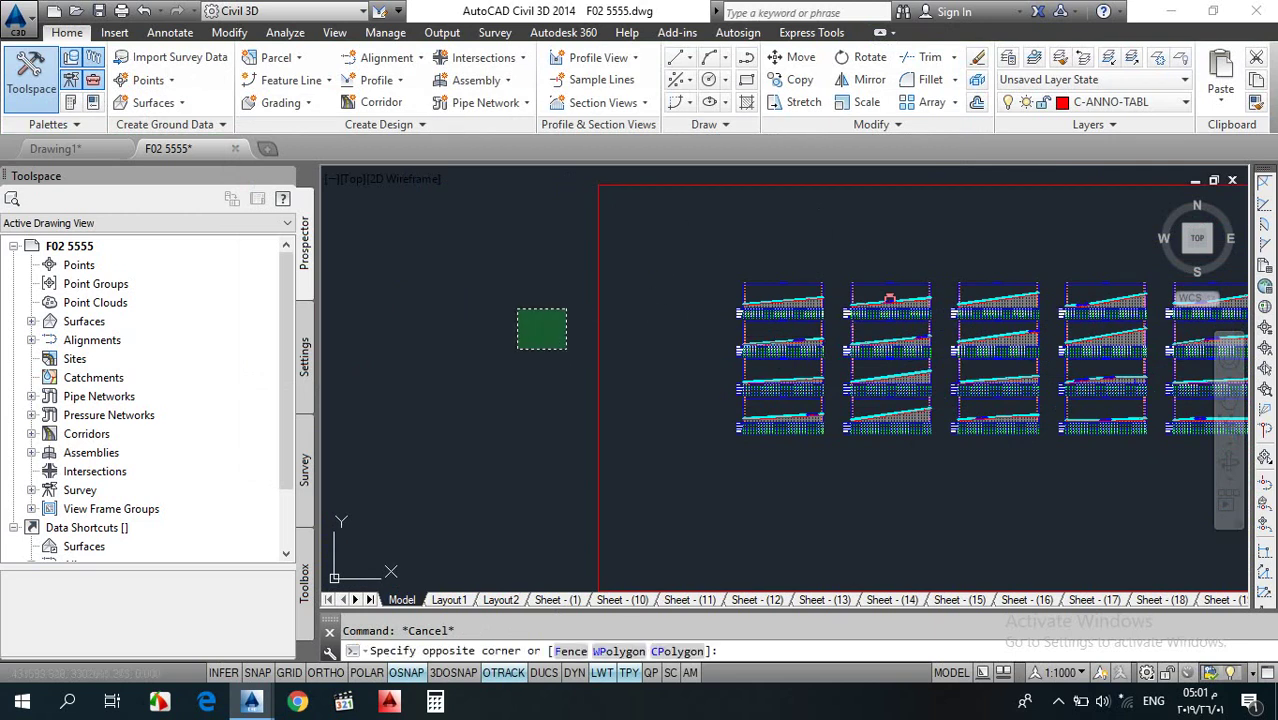
- Open layout Sheet - (1) and examine the alignment, corridor lines and direction arrows in its plan view
{"action": "left_click", "coordinate": [553, 600]}
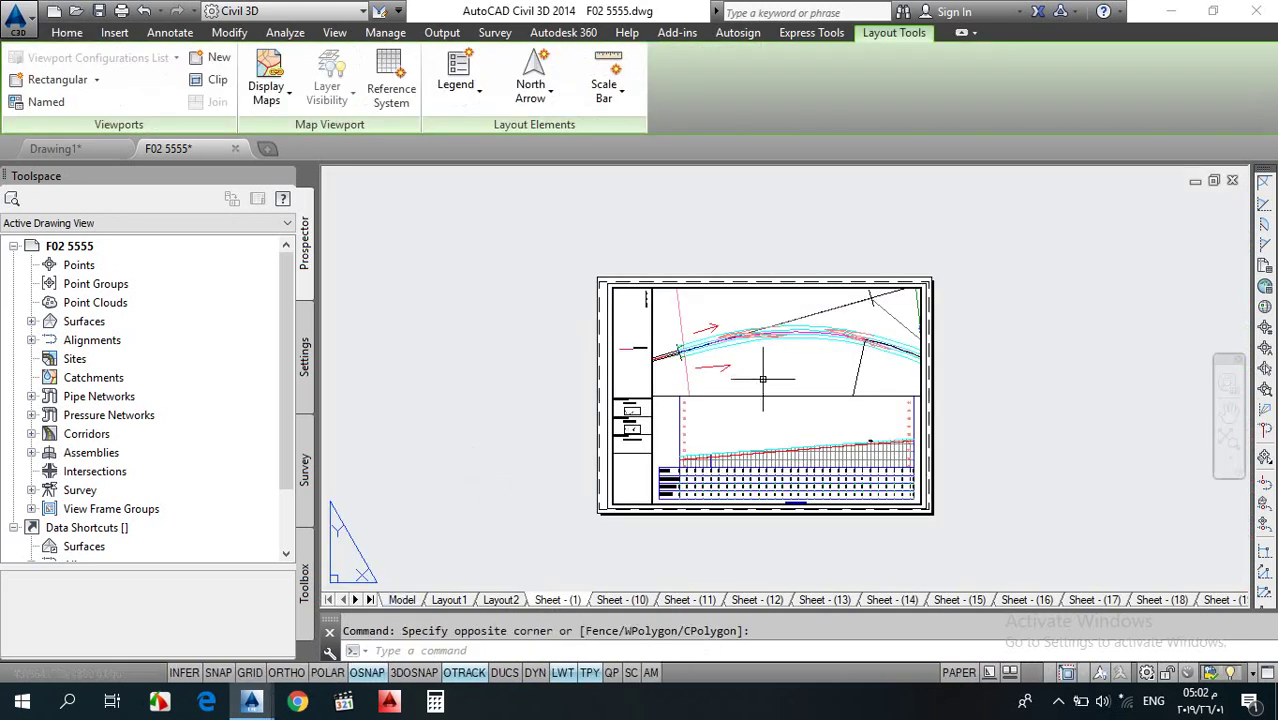
{"action": "scroll", "coordinate": [763, 380], "scroll_direction": "up", "scroll_amount": 5}
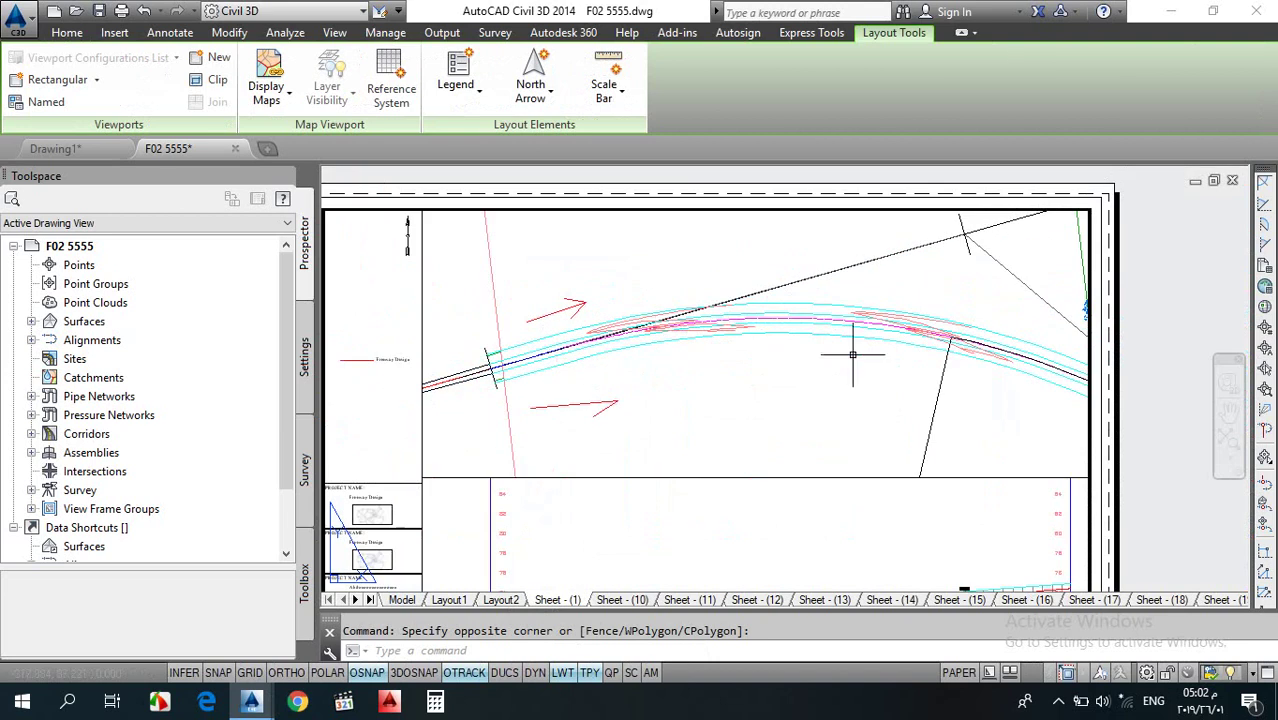
{"action": "scroll", "coordinate": [886, 345], "scroll_direction": "up", "scroll_amount": 2}
{"action": "scroll", "coordinate": [813, 357], "scroll_direction": "down", "scroll_amount": 5}
{"action": "scroll", "coordinate": [620, 378], "scroll_direction": "up", "scroll_amount": 5}
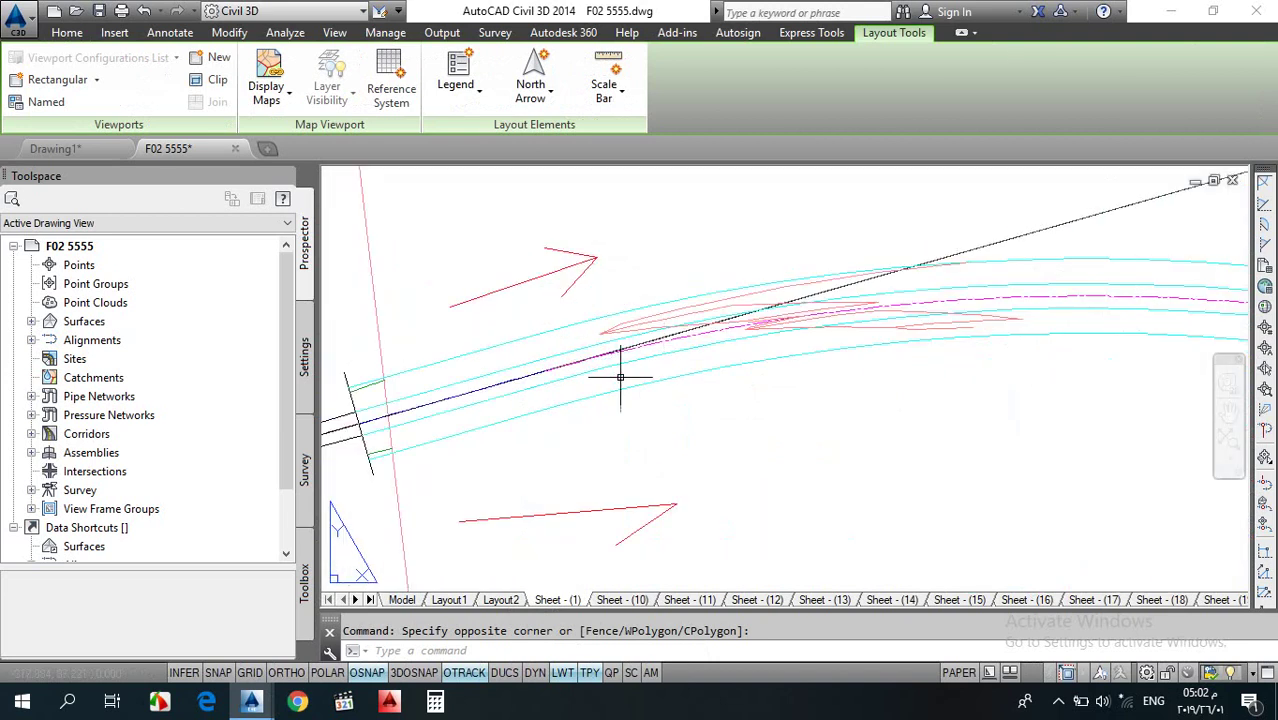
{"action": "scroll", "coordinate": [607, 326], "scroll_direction": "down", "scroll_amount": 5}
{"action": "scroll", "coordinate": [562, 402], "scroll_direction": "up", "scroll_amount": 5}
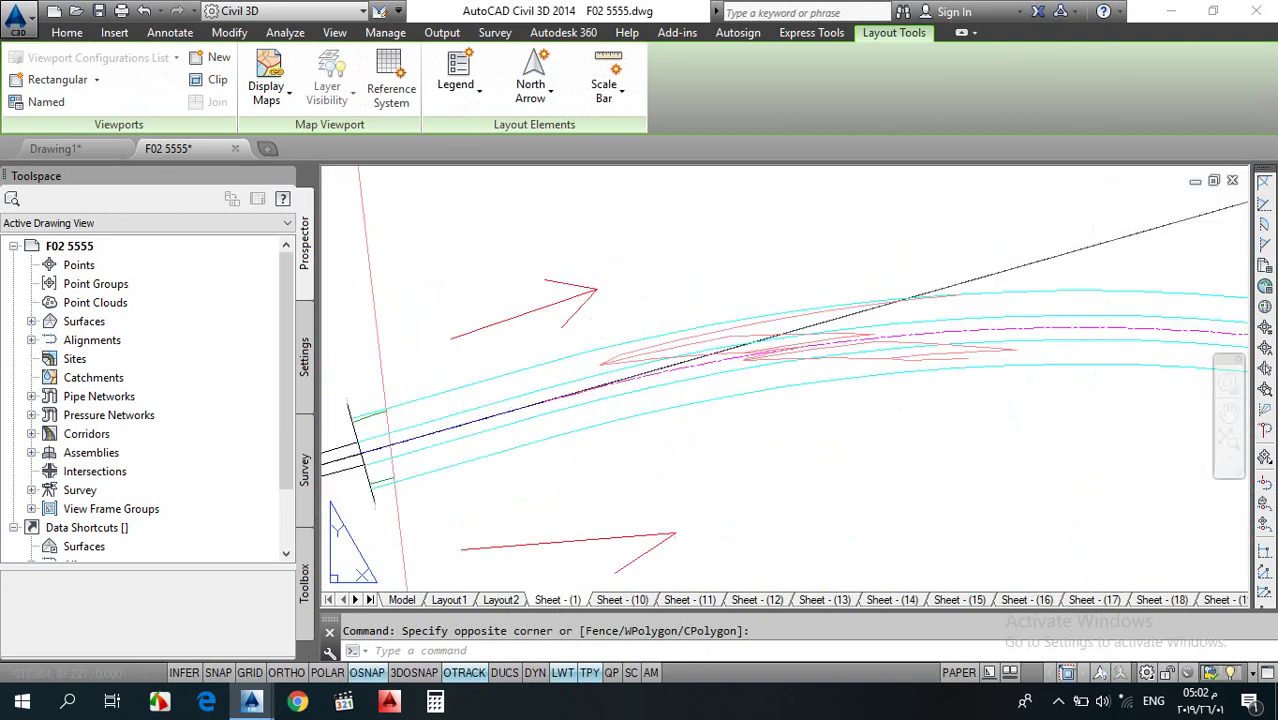
{"action": "scroll", "coordinate": [618, 300], "scroll_direction": "down", "scroll_amount": 5}
{"action": "scroll", "coordinate": [730, 320], "scroll_direction": "up", "scroll_amount": 5}
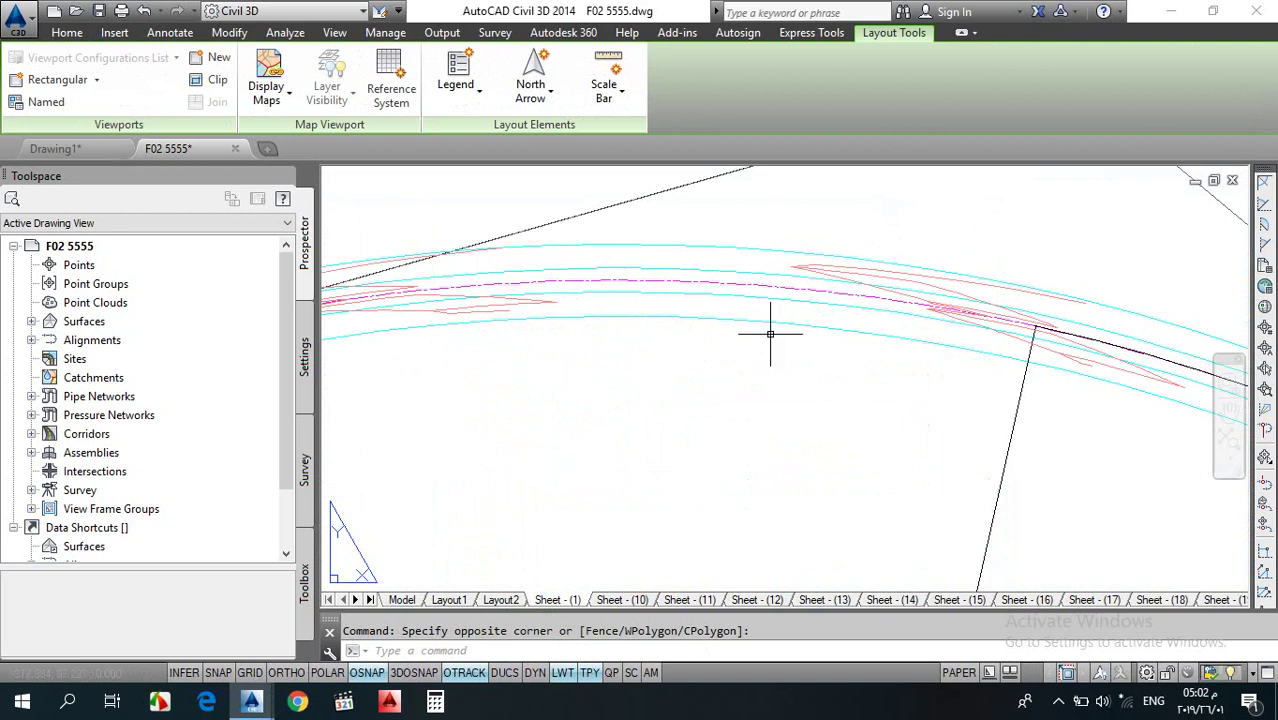
{"action": "scroll", "coordinate": [636, 311], "scroll_direction": "down", "scroll_amount": 5}
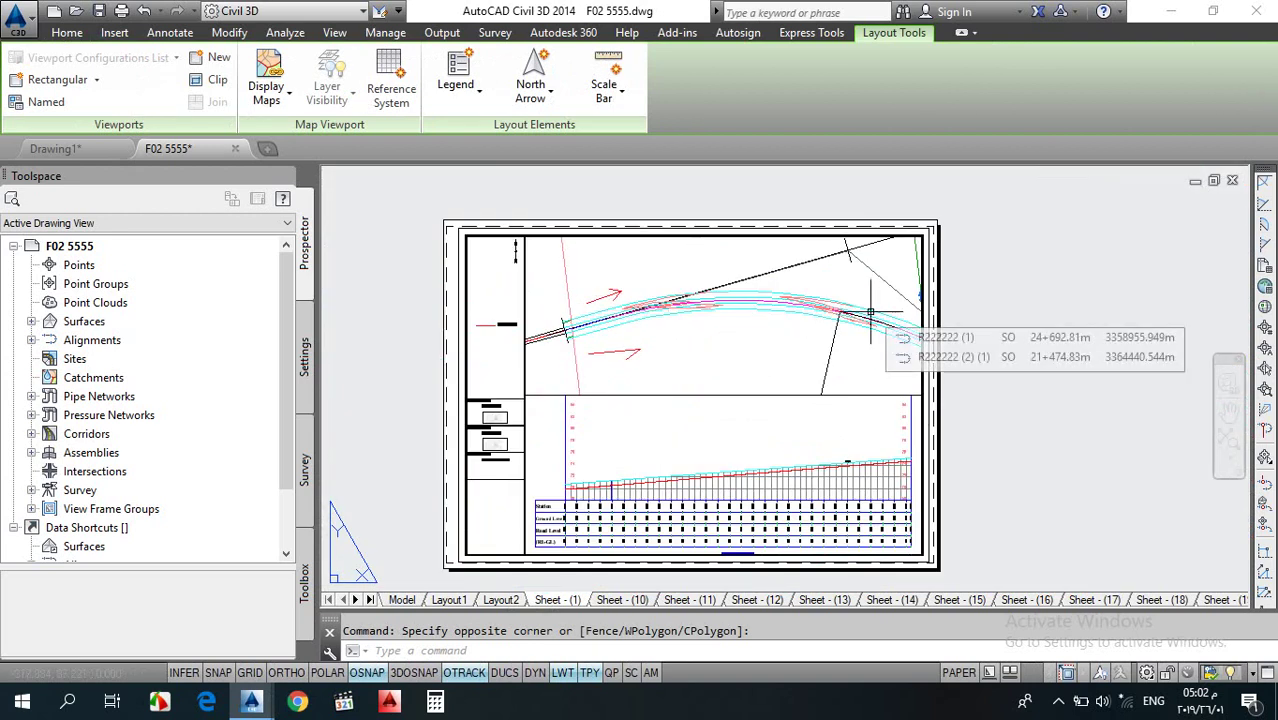
- Examine the grade label and the station, ground level, road level and RL-GL bands in the sheet's profile view
{"action": "scroll", "coordinate": [866, 340], "scroll_direction": "down", "scroll_amount": 4}
{"action": "scroll", "coordinate": [930, 470], "scroll_direction": "up", "scroll_amount": 8}
{"action": "scroll", "coordinate": [682, 343], "scroll_direction": "up", "scroll_amount": 6}
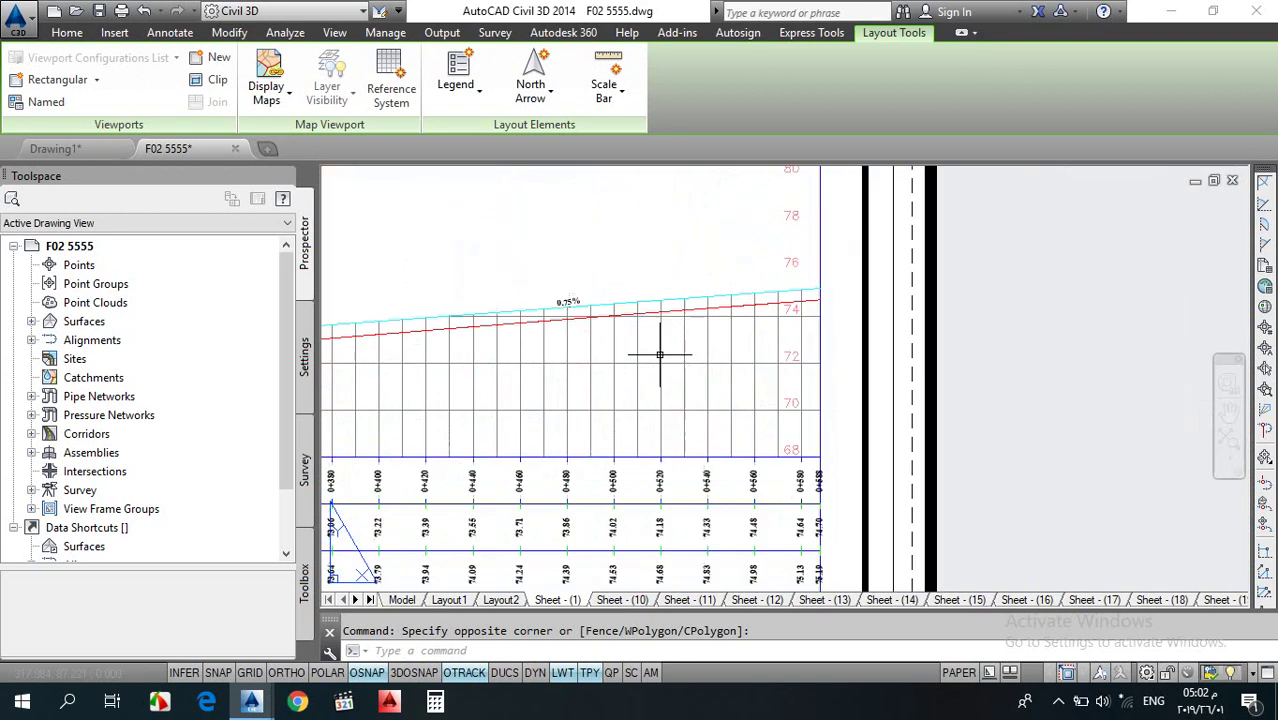
{"action": "scroll", "coordinate": [594, 283], "scroll_direction": "down", "scroll_amount": 5}
{"action": "scroll", "coordinate": [650, 320], "scroll_direction": "up", "scroll_amount": 5}
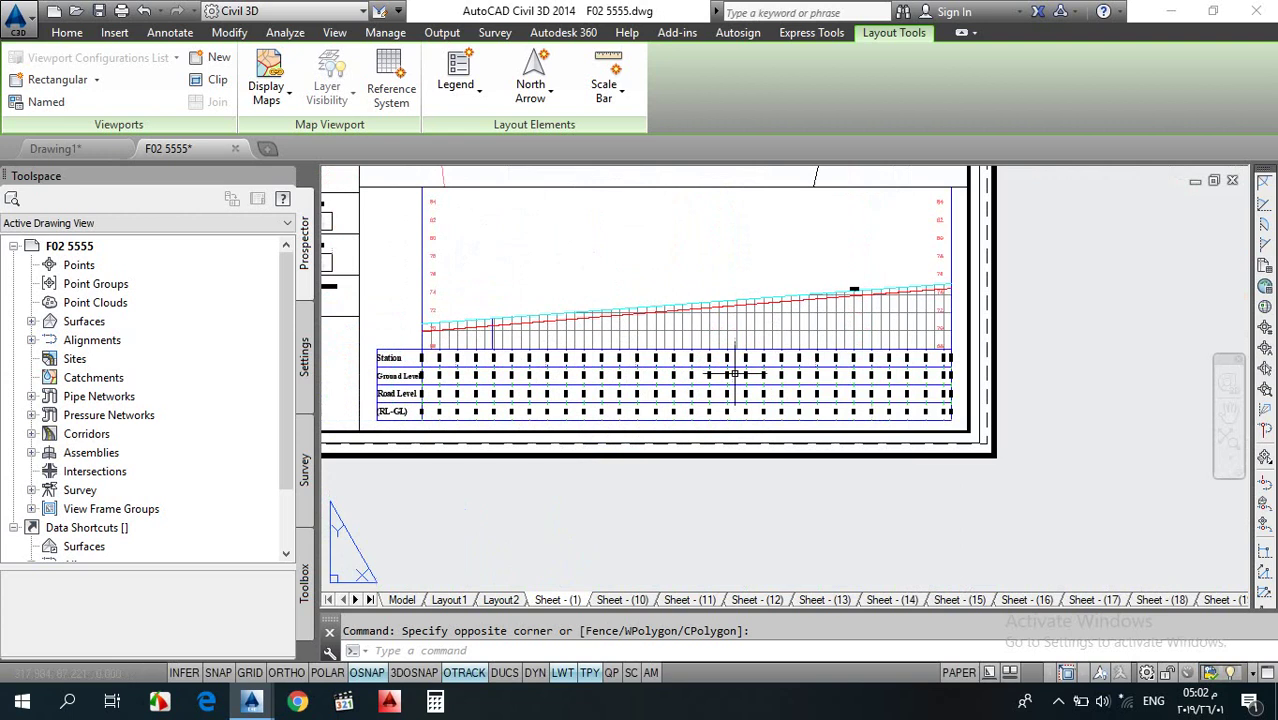
{"action": "scroll", "coordinate": [676, 467], "scroll_direction": "up", "scroll_amount": 4}
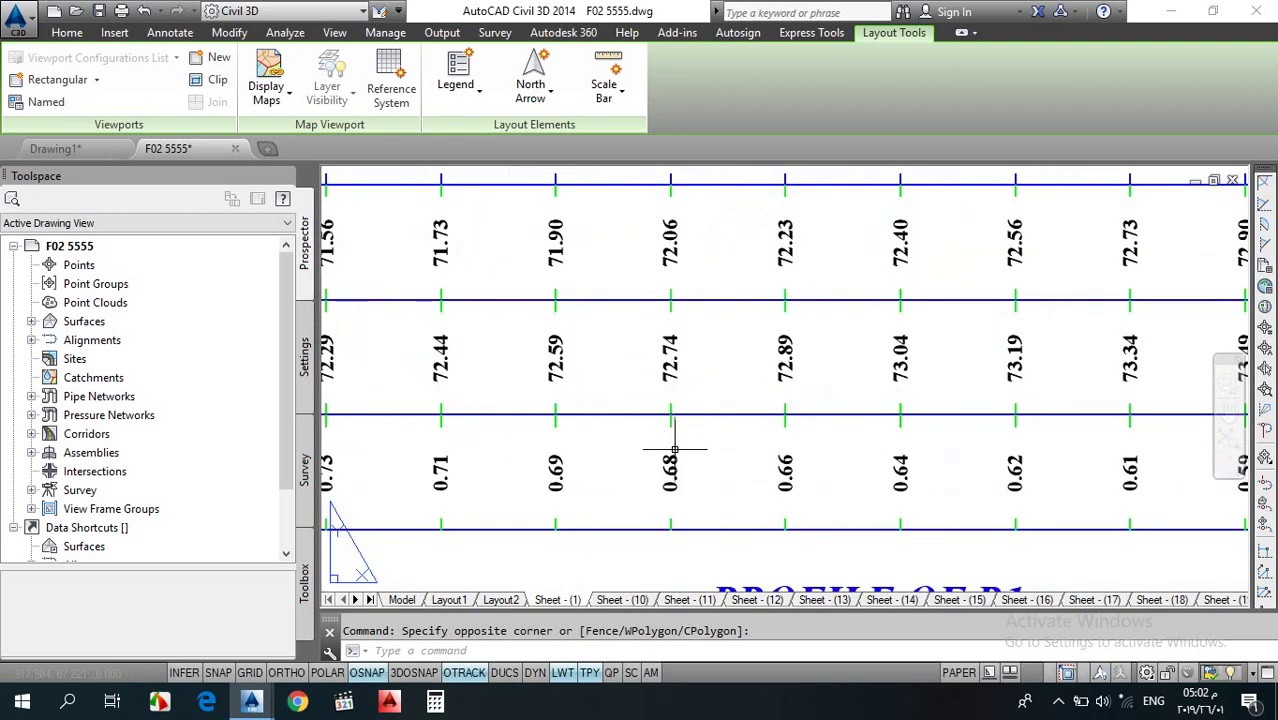
{"action": "scroll", "coordinate": [674, 449], "scroll_direction": "down", "scroll_amount": 8}
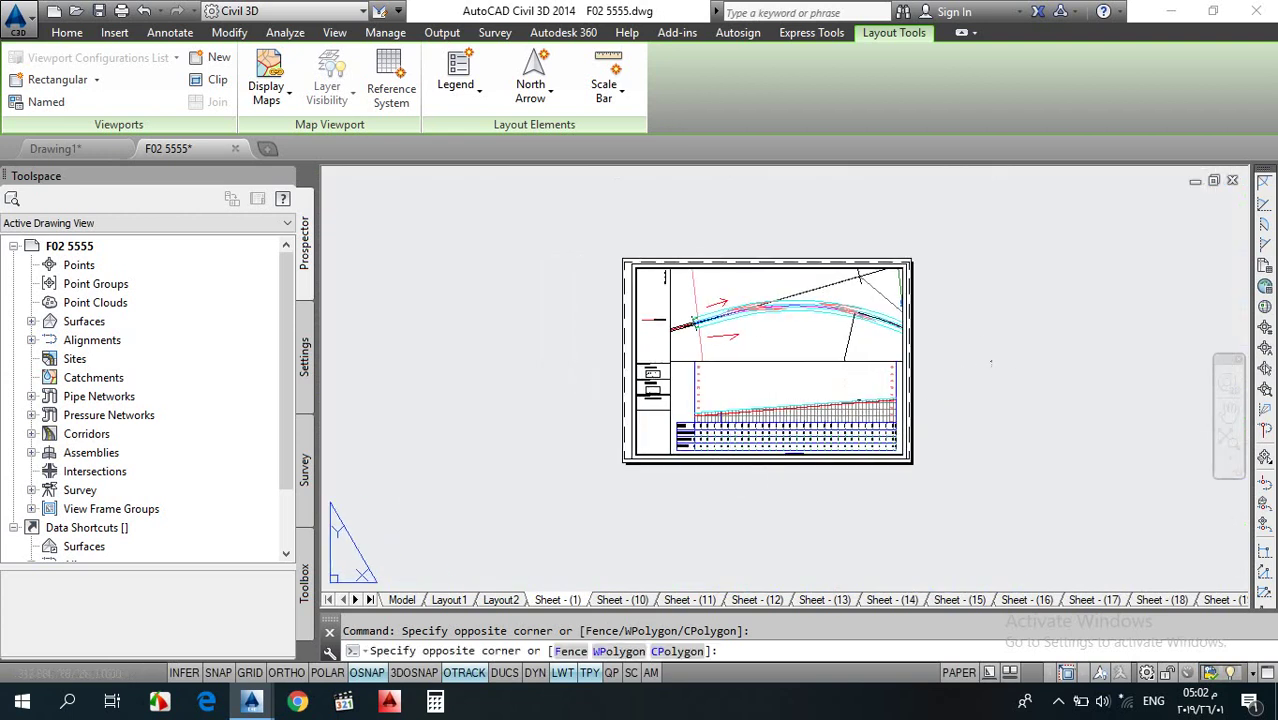
{"action": "scroll", "coordinate": [662, 442], "scroll_direction": "up", "scroll_amount": 5}
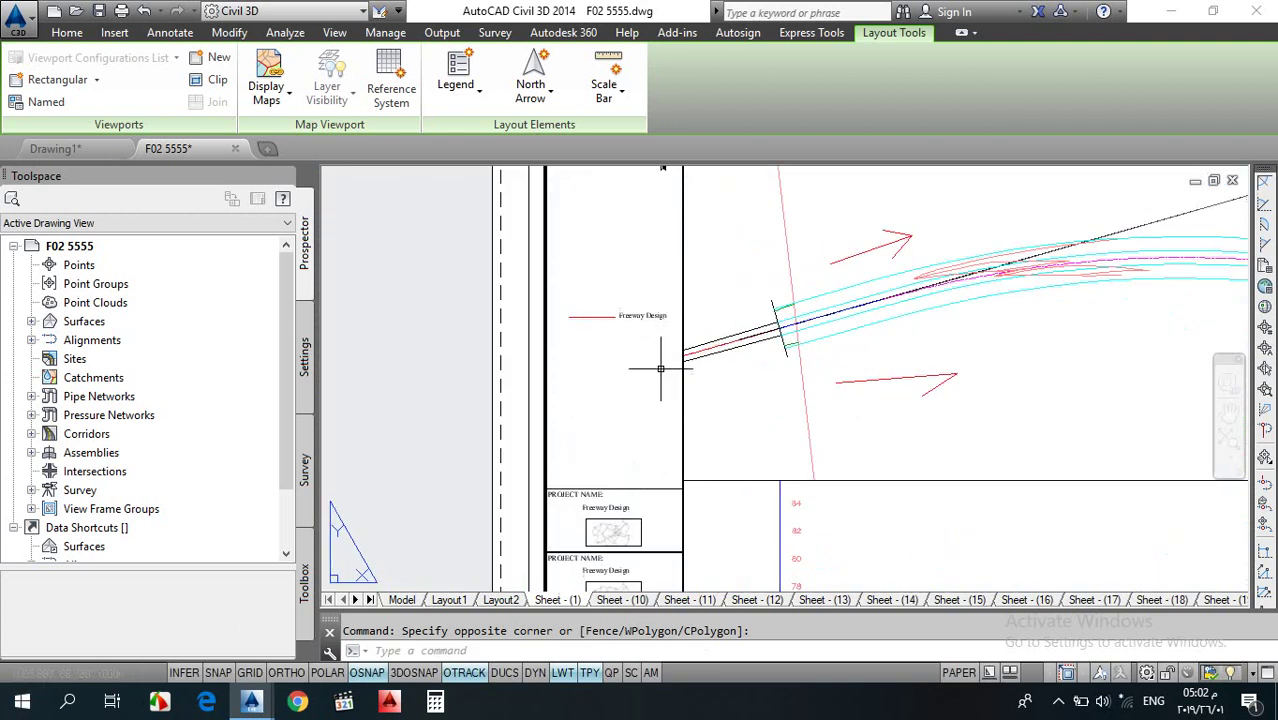
{"action": "scroll", "coordinate": [570, 337], "scroll_direction": "down", "scroll_amount": 5}
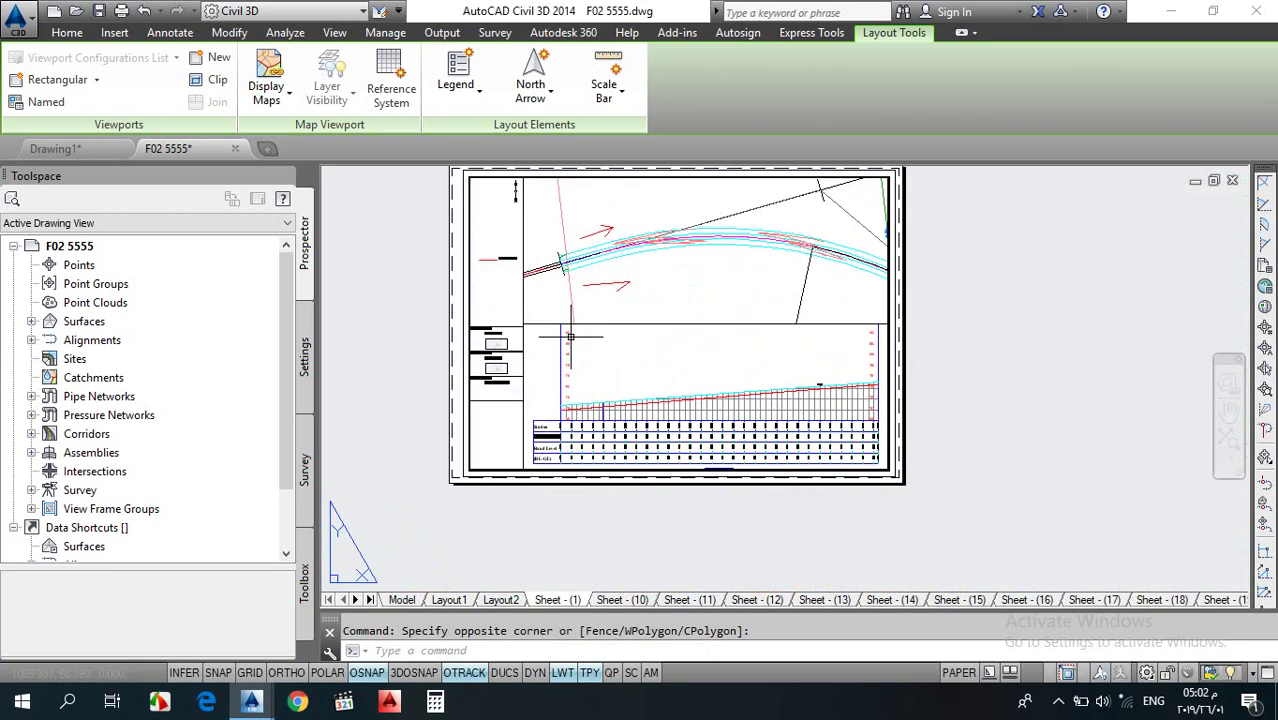
{"action": "scroll", "coordinate": [570, 337], "scroll_direction": "down", "scroll_amount": 5}
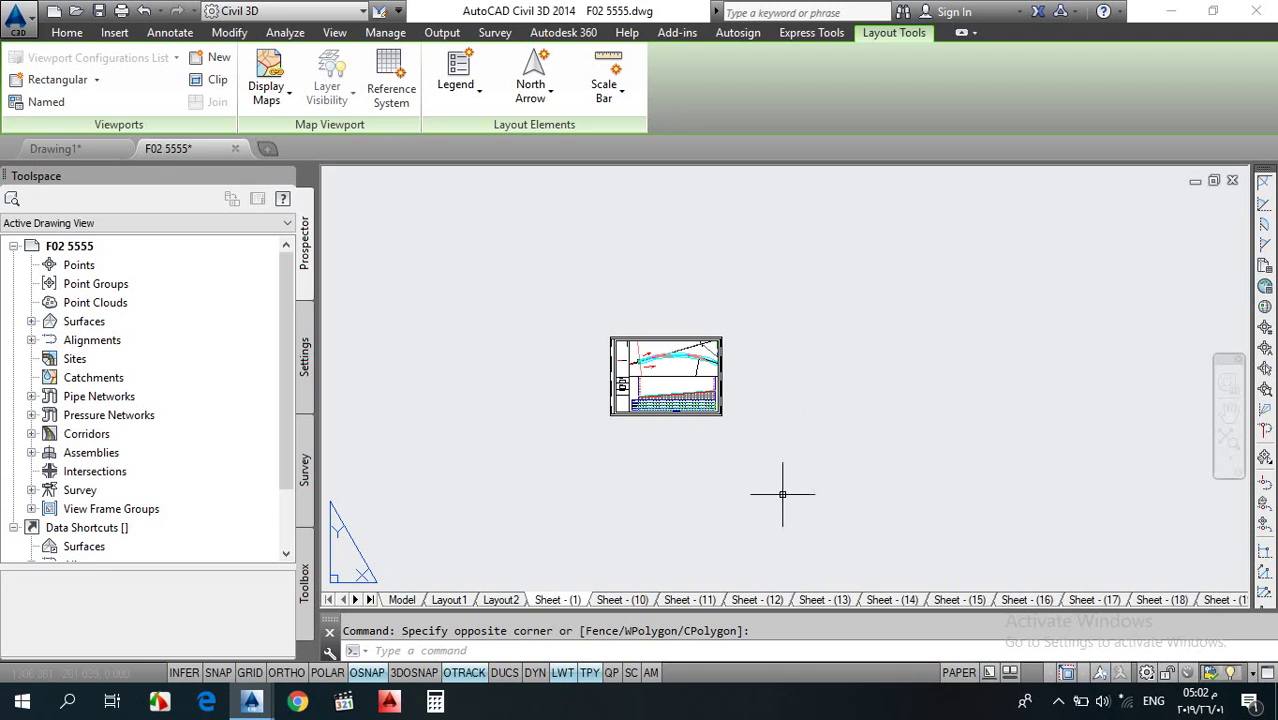
- Start a Batch Plot of the drawing's layouts with no saved sheet list and PDF as the publish format
{"action": "mouse_move", "coordinate": [782, 494]}
{"action": "left_click", "coordinate": [441, 33]}
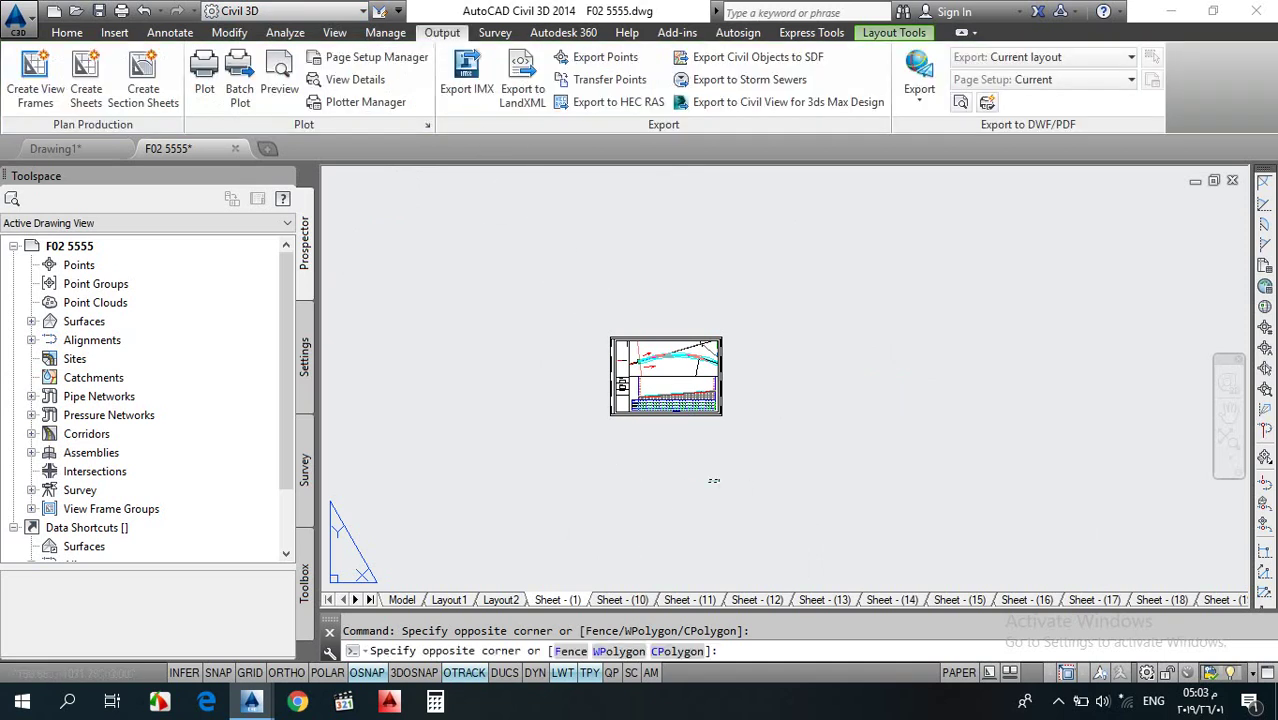
{"action": "scroll", "coordinate": [660, 370], "scroll_direction": "up", "scroll_amount": 2}
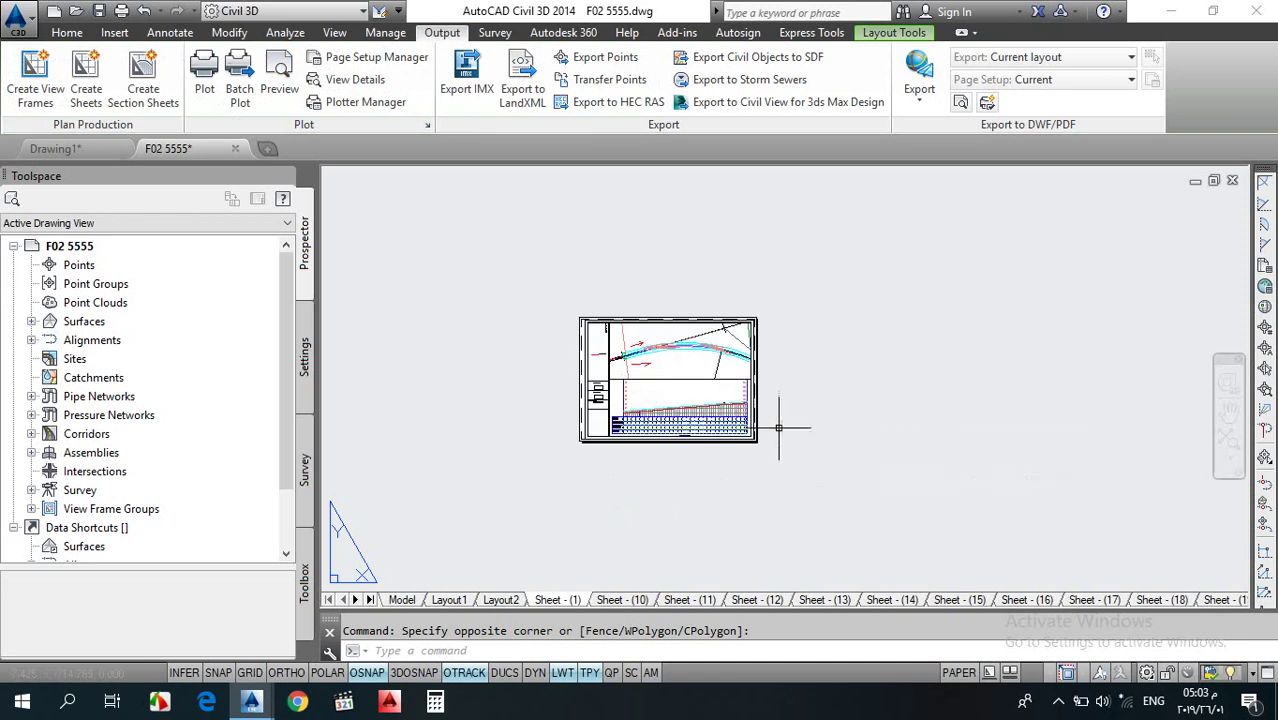
{"action": "mouse_move", "coordinate": [858, 367]}
{"action": "left_click", "coordinate": [245, 100]}
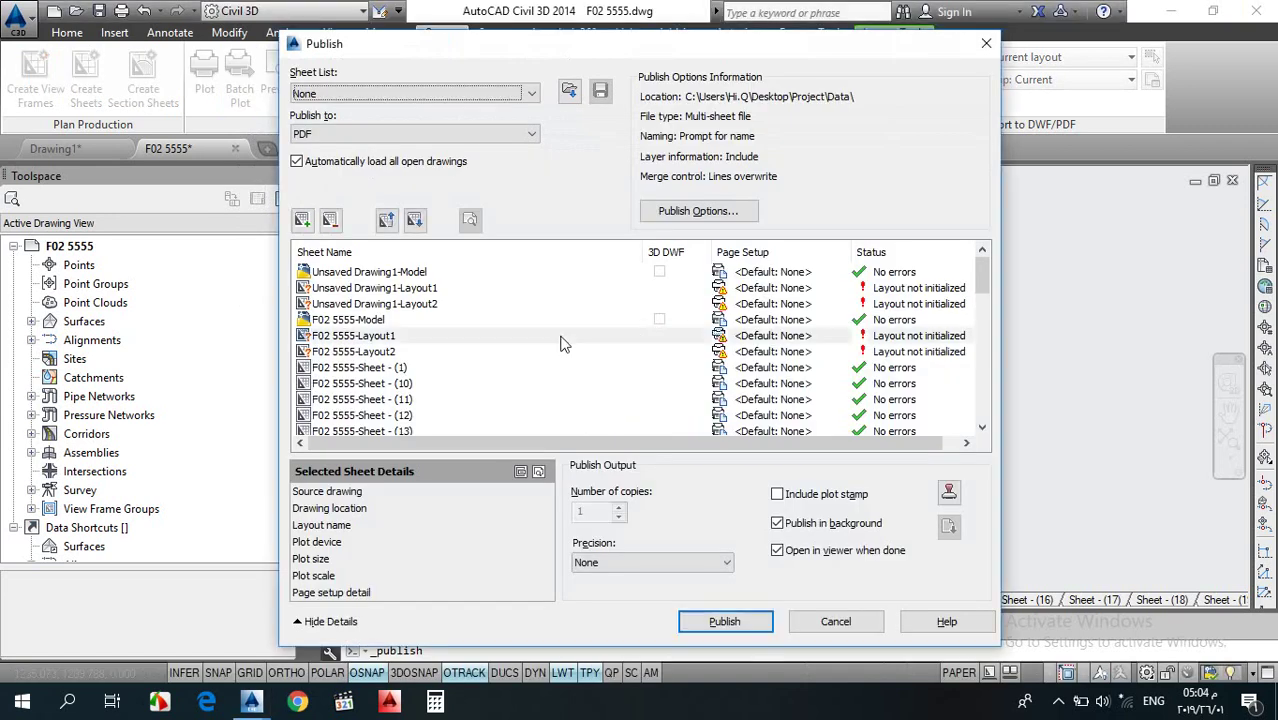
{"action": "left_click", "coordinate": [560, 336]}
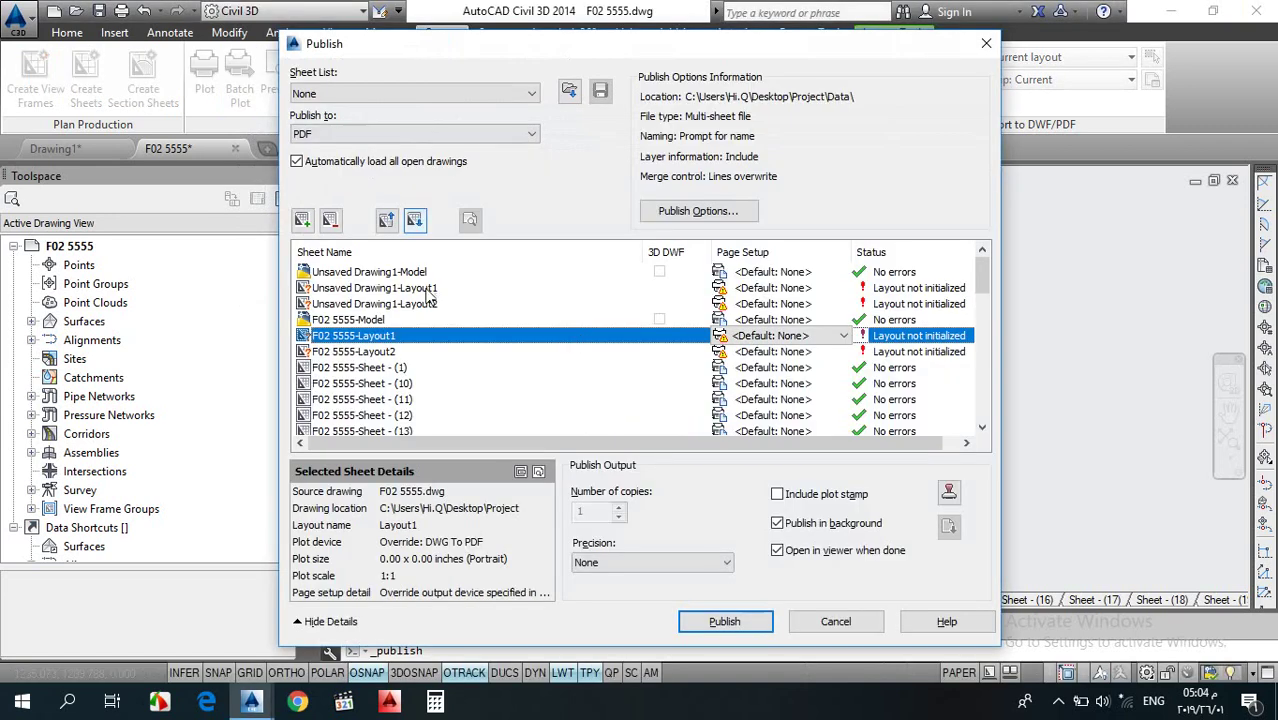
{"action": "left_click", "coordinate": [353, 94]}
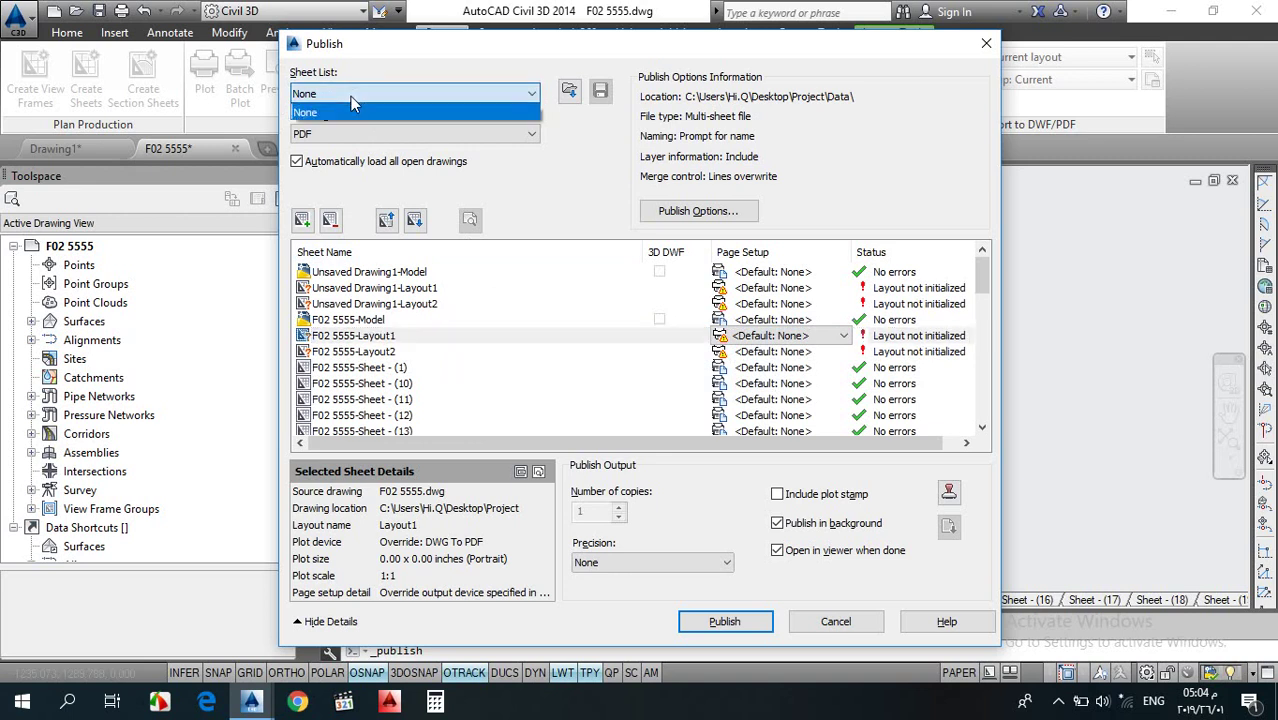
{"action": "left_click", "coordinate": [340, 114]}
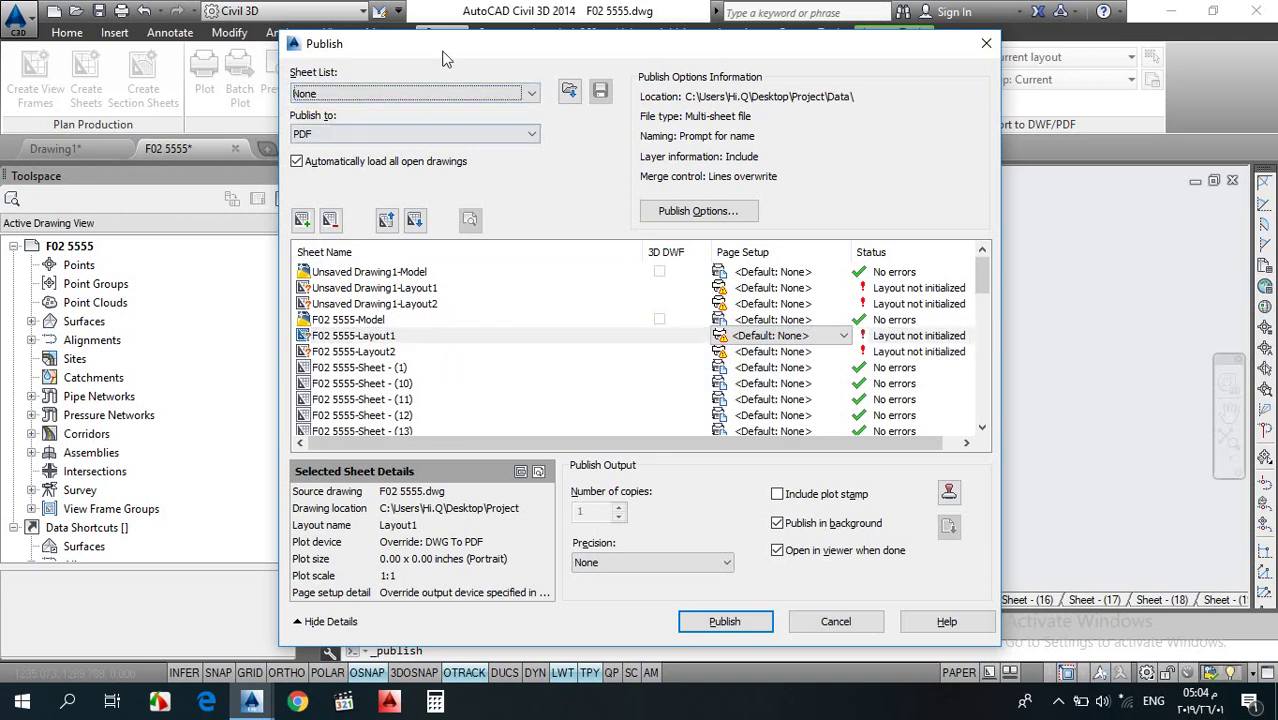
{"action": "left_click", "coordinate": [340, 136]}
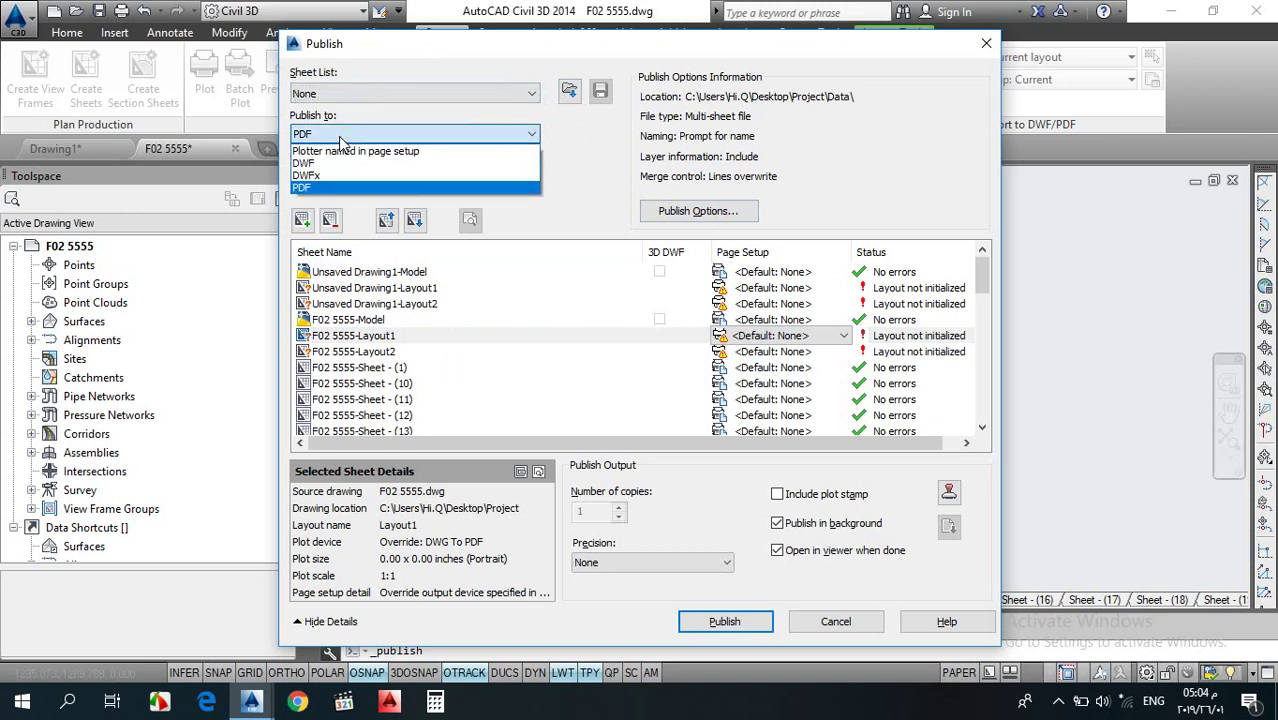
{"action": "left_click", "coordinate": [334, 187]}
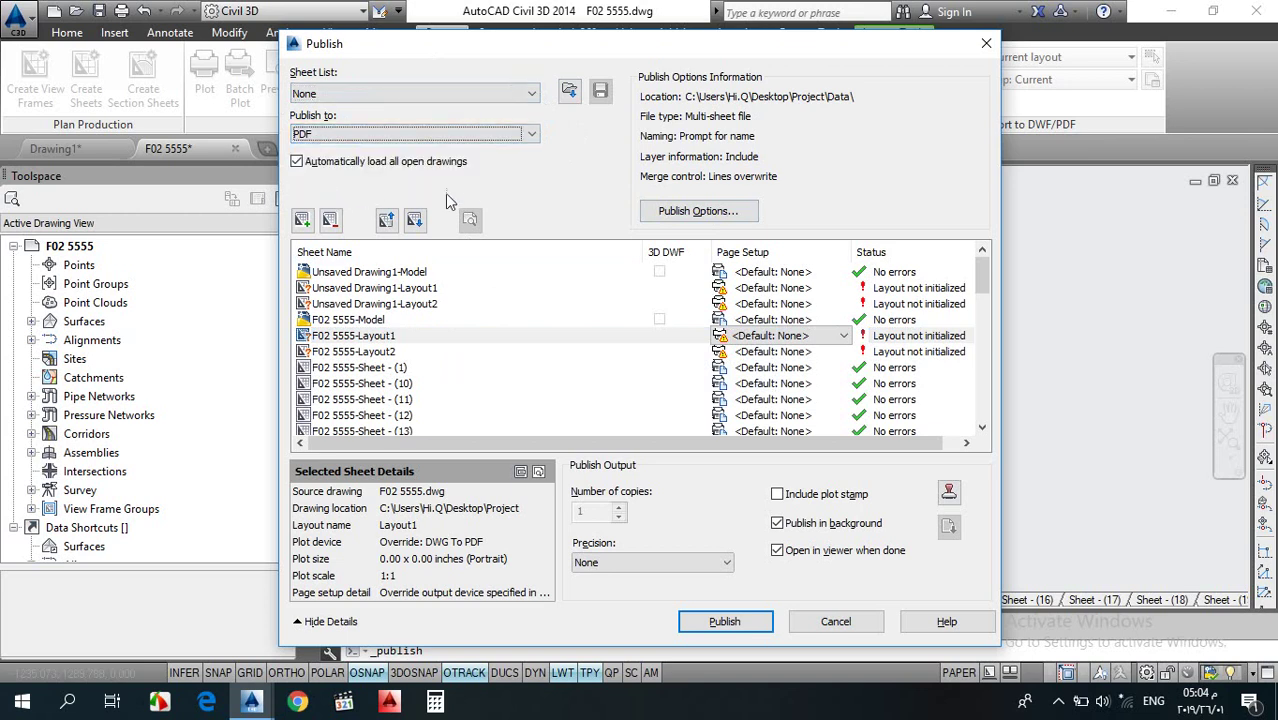
- Create a new folder on the Desktop and set it as the output location in the publish options
{"action": "left_click", "coordinate": [700, 212]}
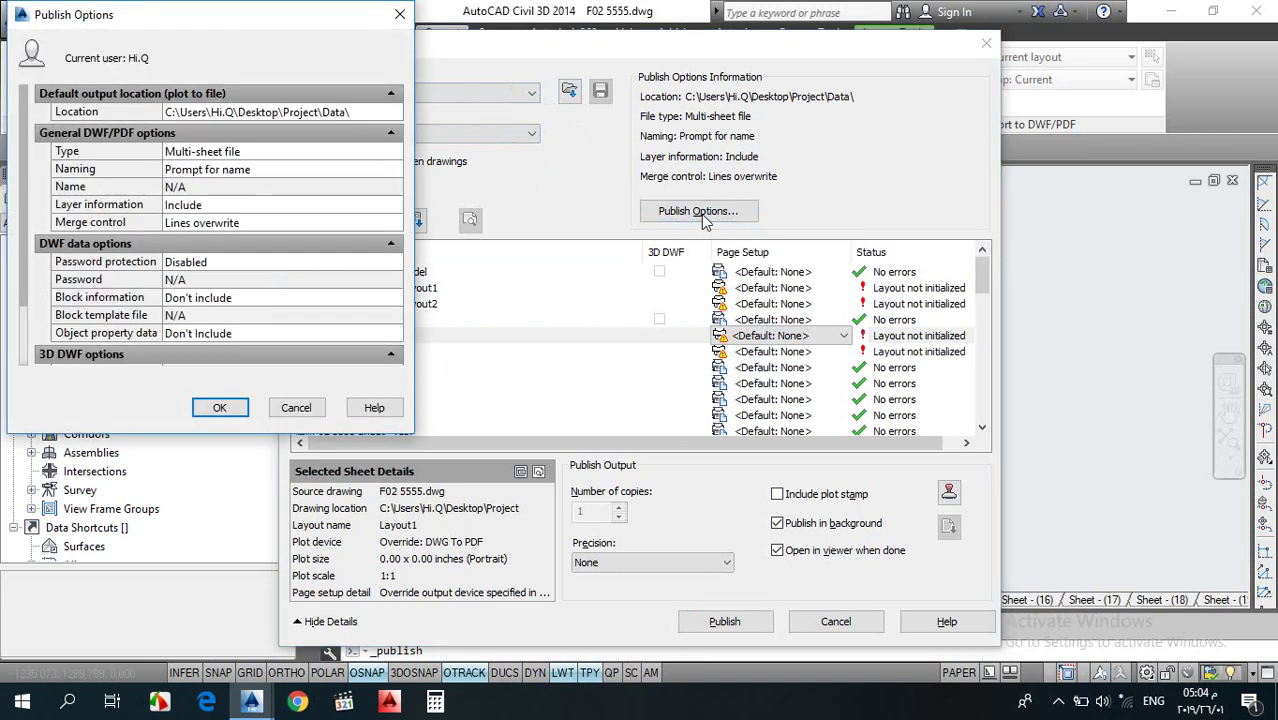
{"action": "left_click", "coordinate": [365, 113]}
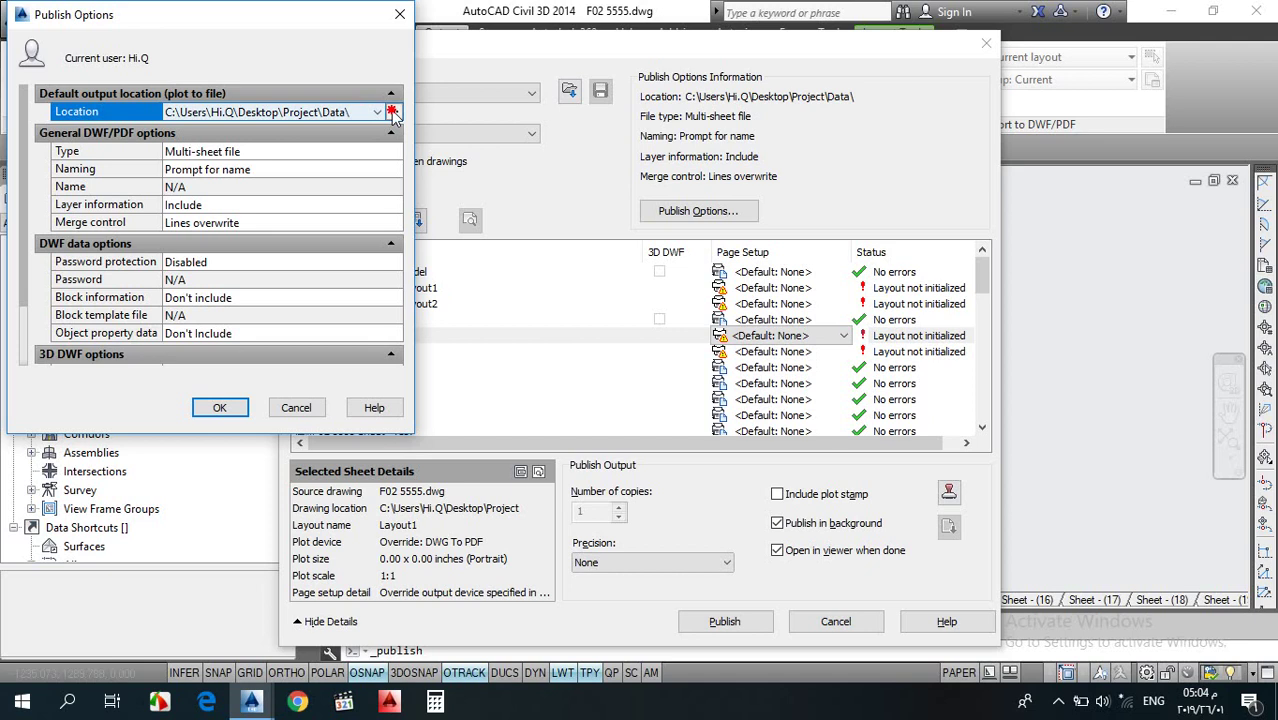
{"action": "left_click", "coordinate": [394, 112]}
{"action": "left_click", "coordinate": [64, 362]}
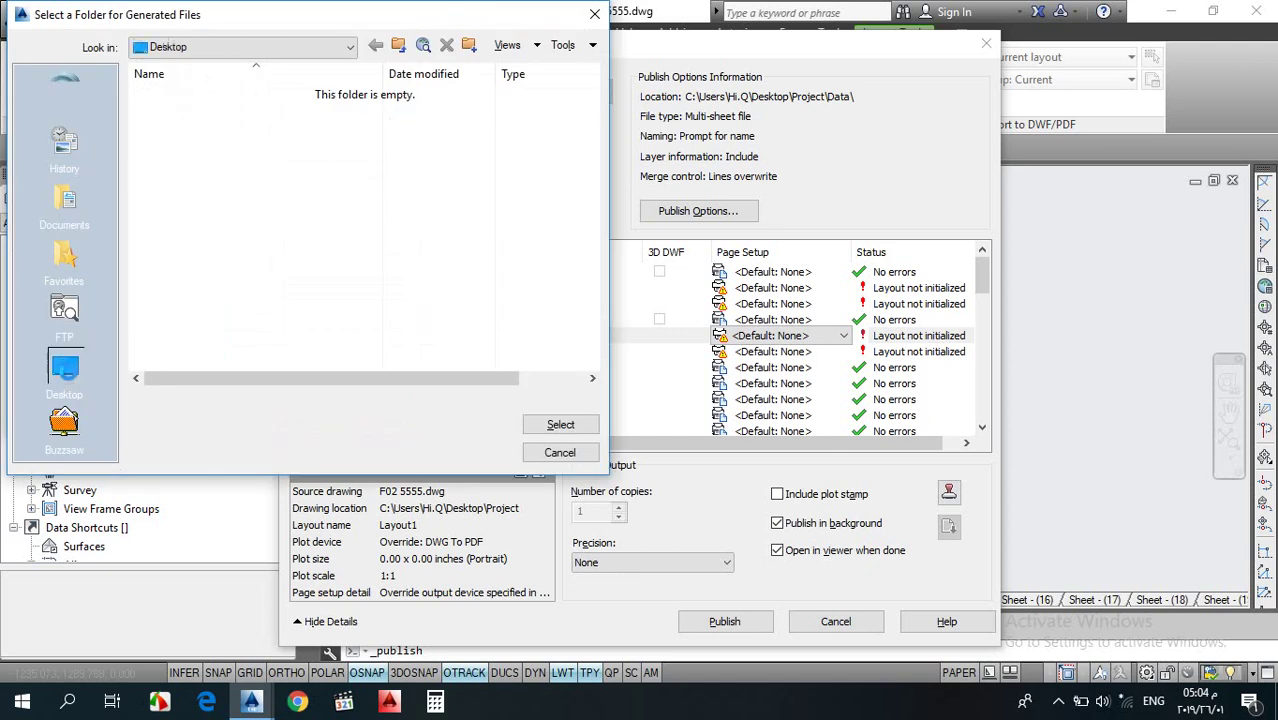
{"action": "left_click", "coordinate": [469, 45]}
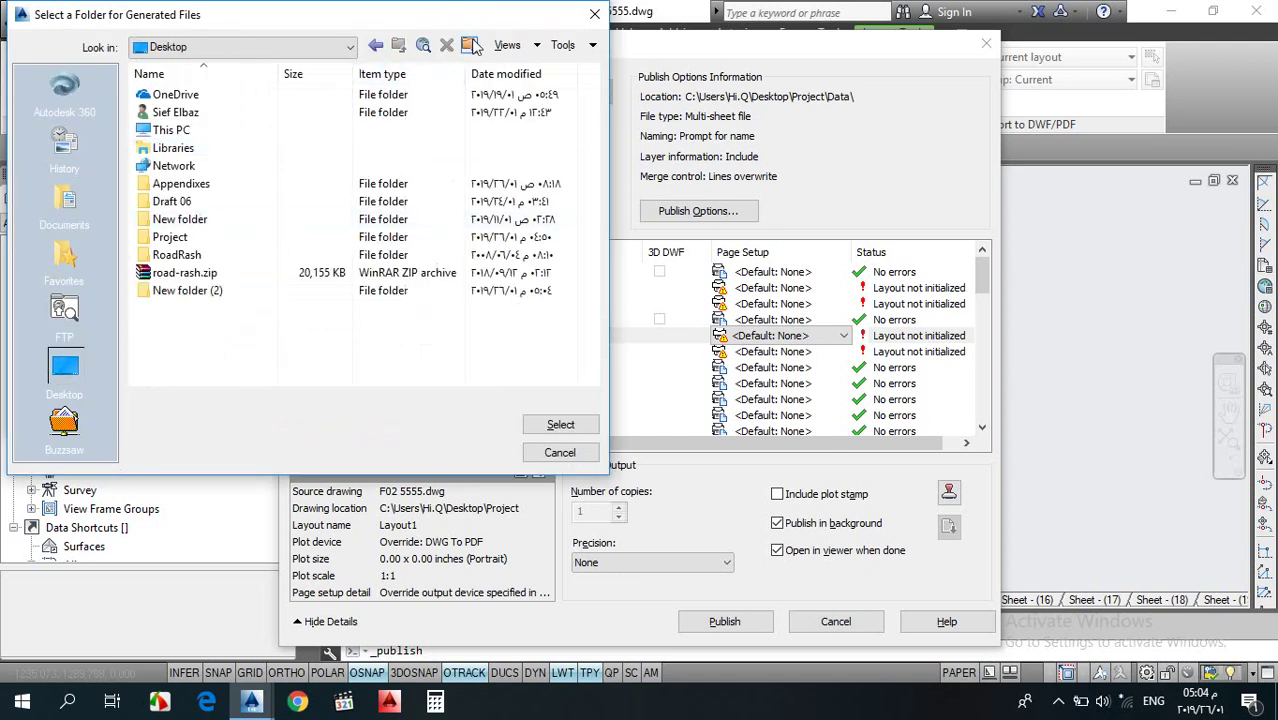
{"action": "double_click", "coordinate": [176, 291]}
{"action": "left_click", "coordinate": [560, 424]}
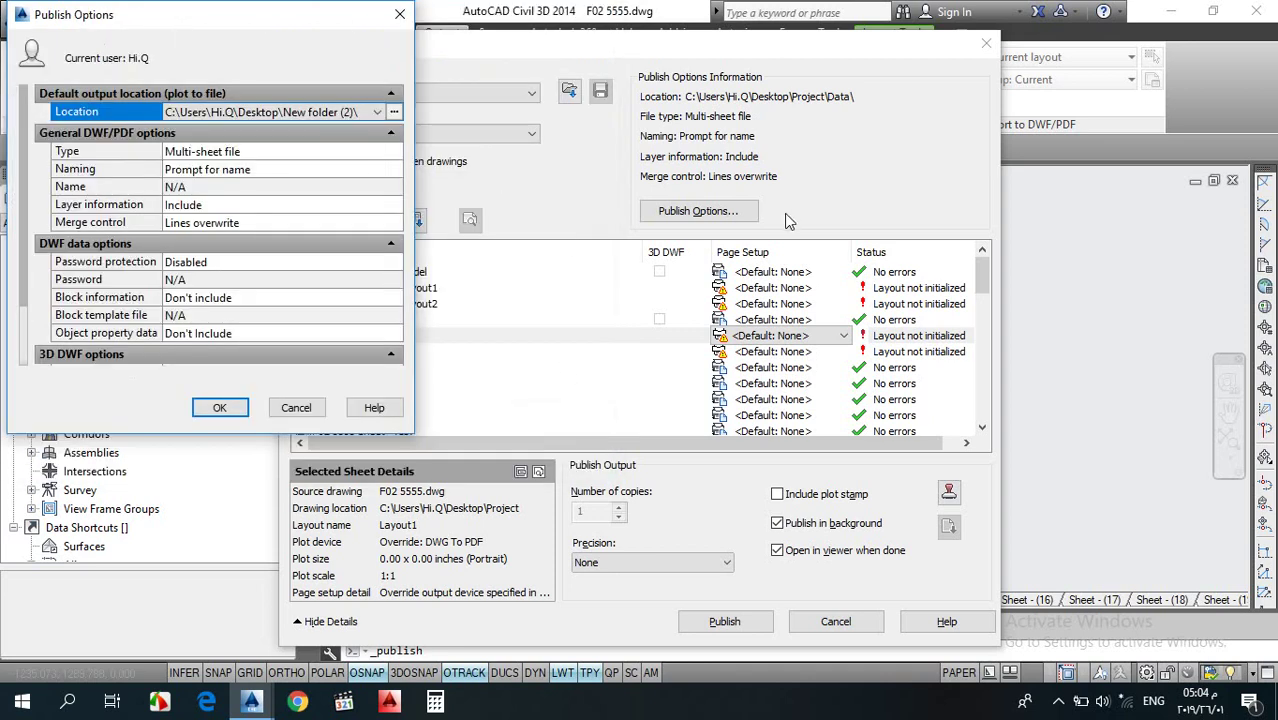
{"action": "left_click", "coordinate": [219, 408]}
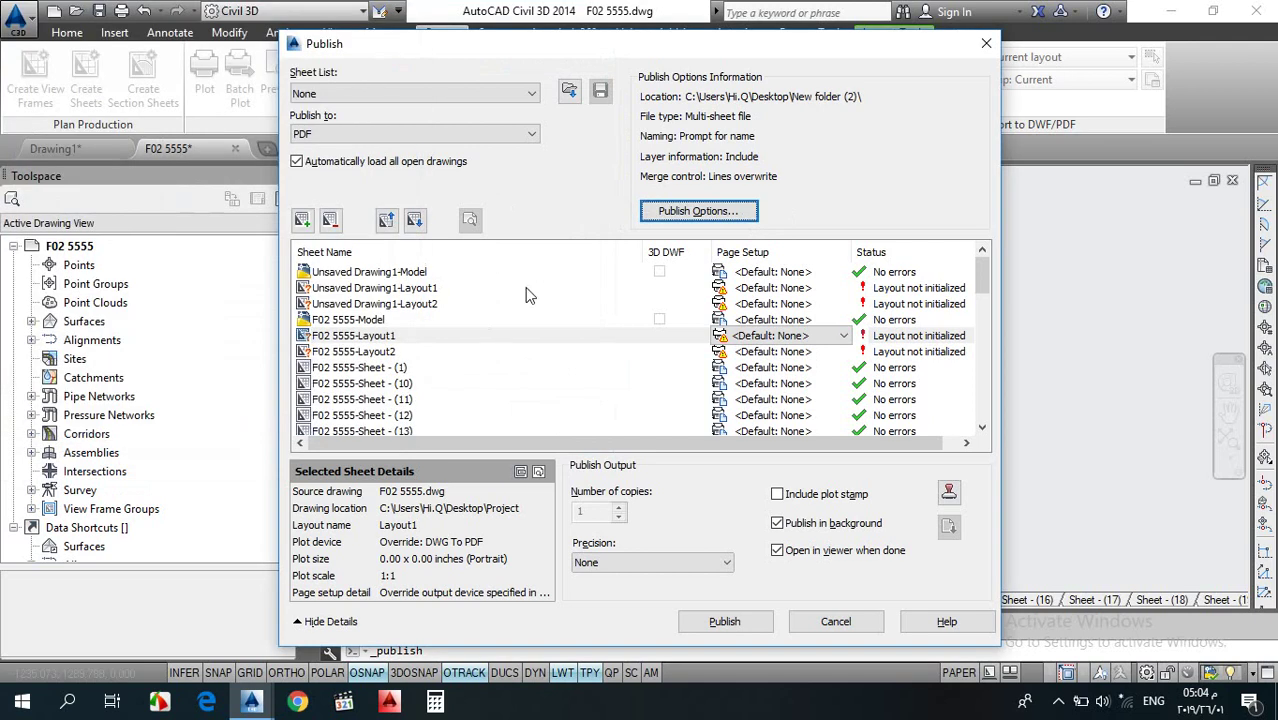
- Examine the list of sheets to publish, checking the model and layout entries and the numbered sheets up to Sheet - (38)
{"action": "left_click", "coordinate": [378, 273]}
{"action": "left_click", "coordinate": [390, 289]}
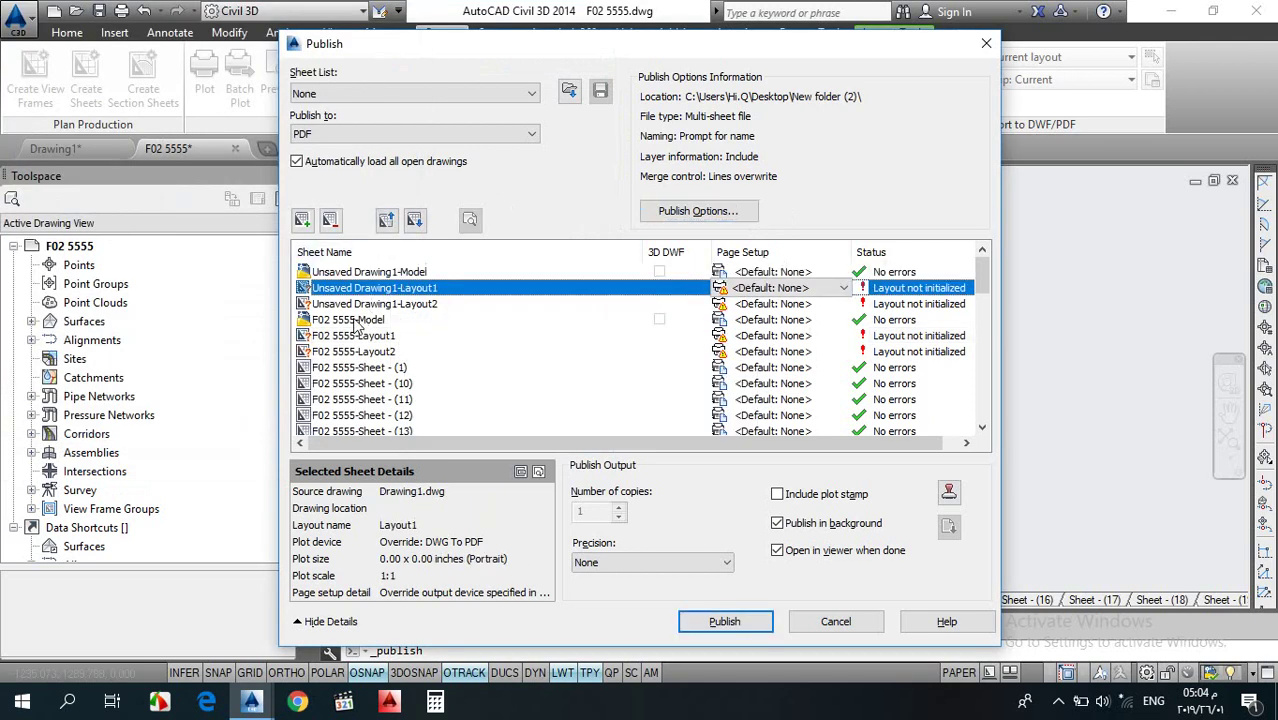
{"action": "left_click", "coordinate": [350, 337]}
{"action": "left_click", "coordinate": [358, 353]}
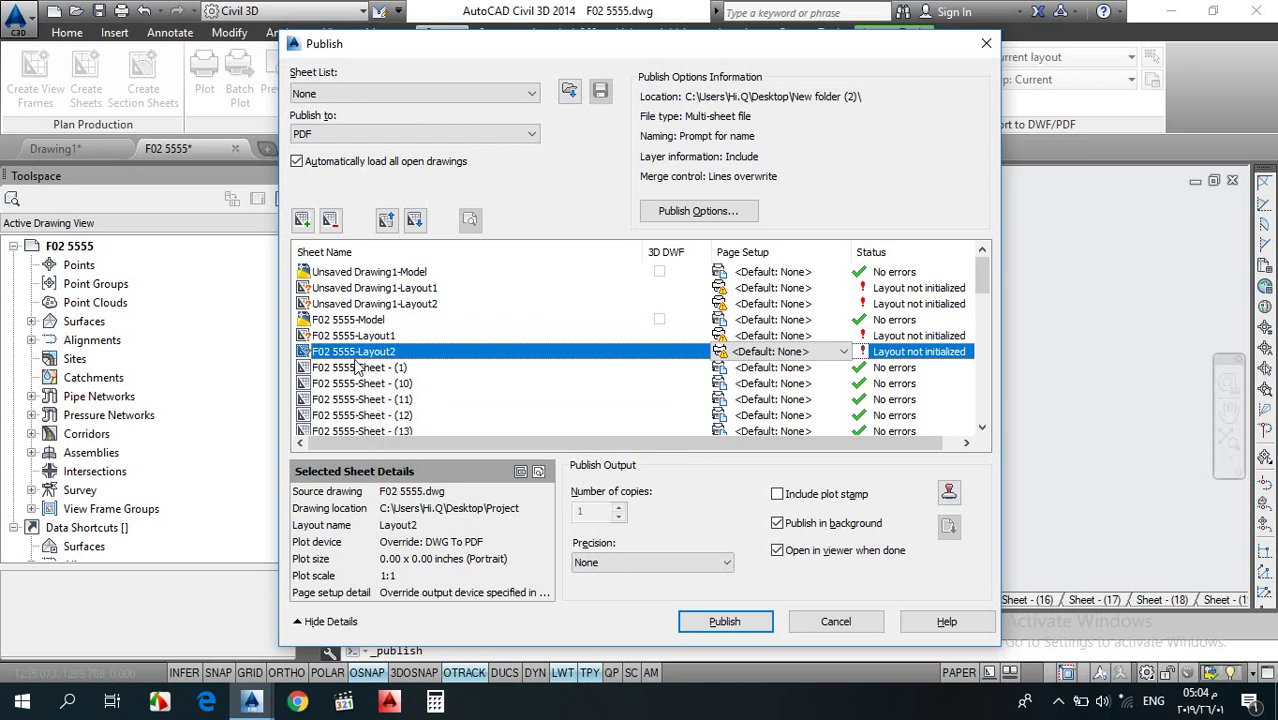
{"action": "left_click", "coordinate": [365, 369]}
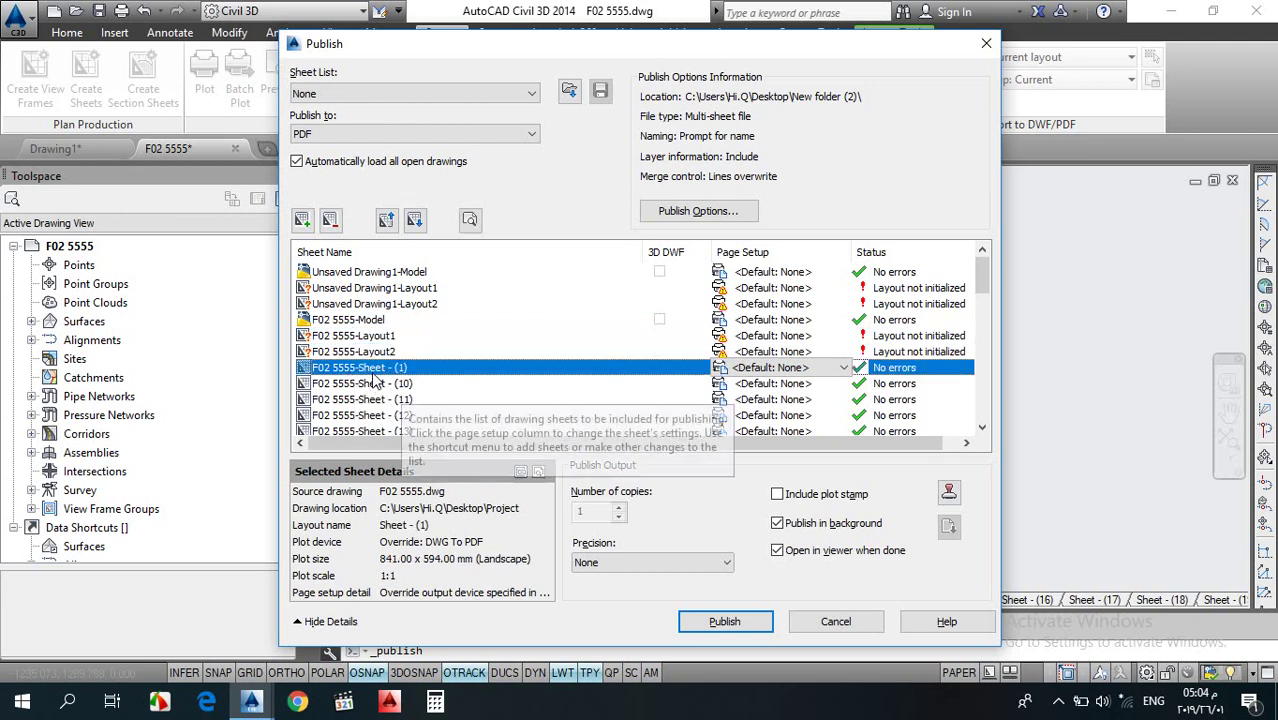
{"action": "scroll", "coordinate": [390, 380], "scroll_direction": "down", "scroll_amount": 12}
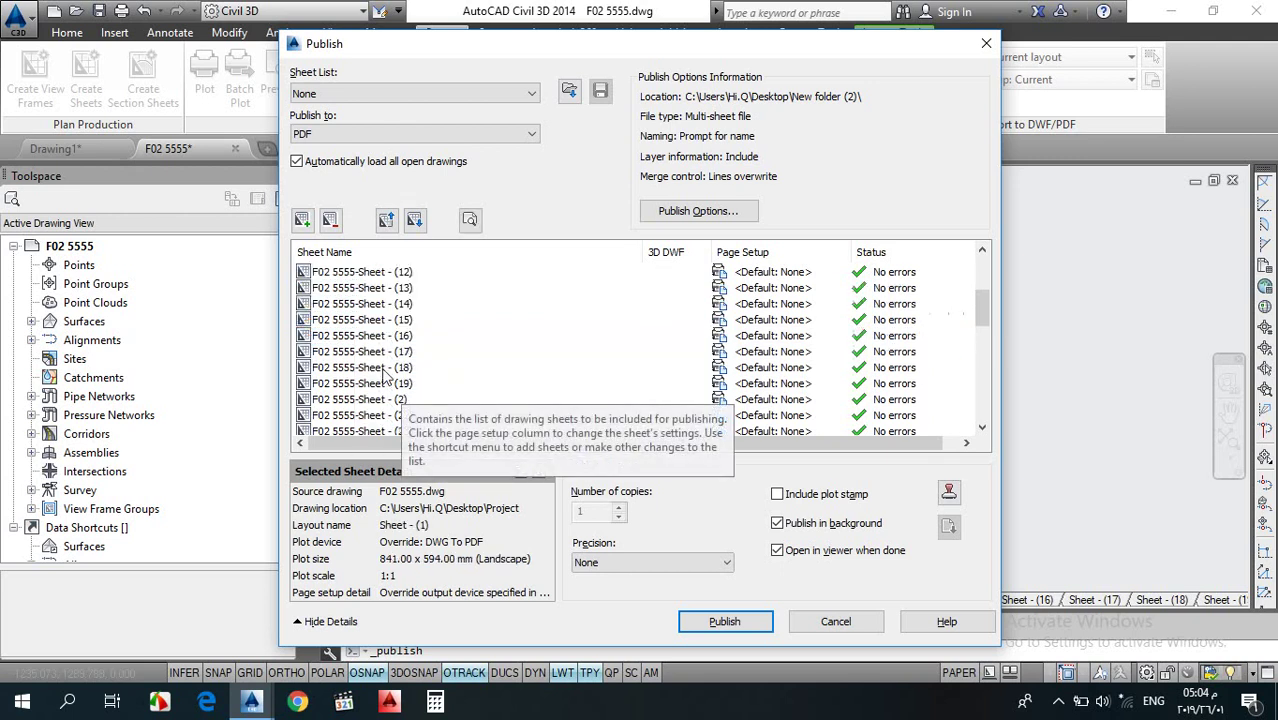
{"action": "left_click", "coordinate": [433, 416]}
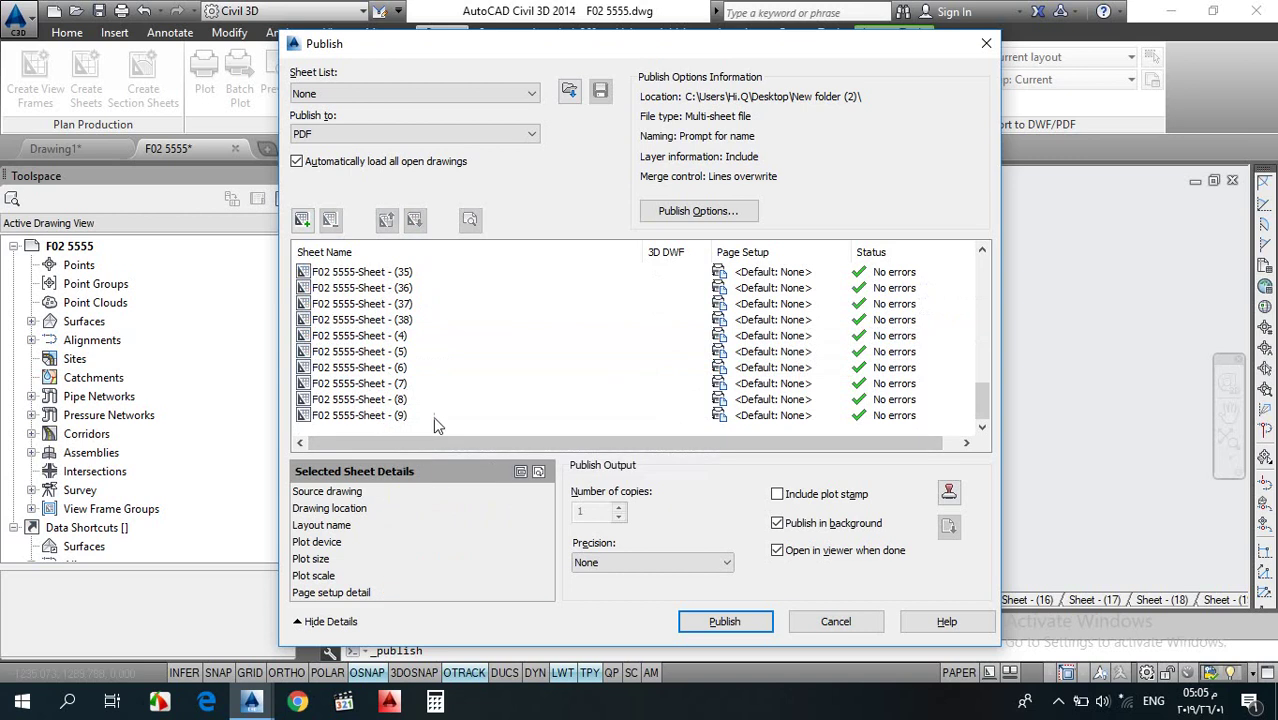
{"action": "left_click", "coordinate": [405, 320]}
{"action": "scroll", "coordinate": [463, 367], "scroll_direction": "up", "scroll_amount": 12}
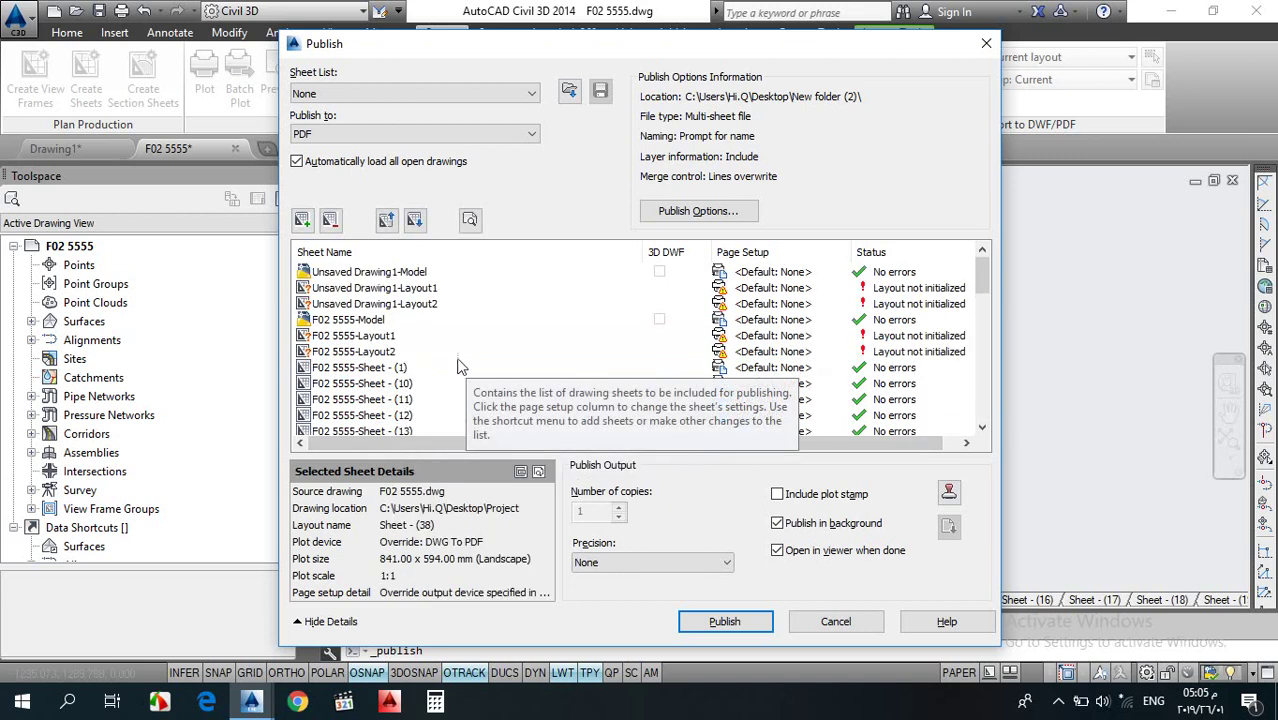
- Remove the unsaved Drawing1 model and layouts and the F02 5555 Model, Layout1 and Layout2 from the publish list
{"action": "left_click", "coordinate": [366, 272]}
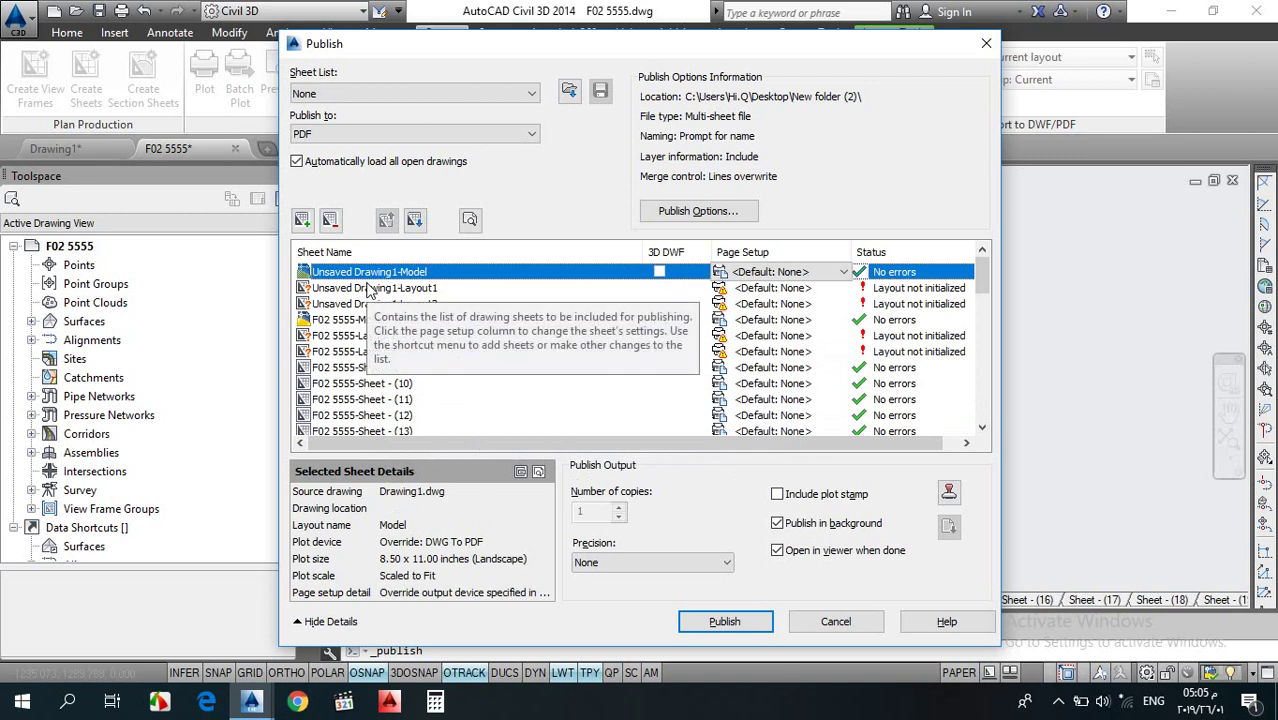
{"action": "left_click", "coordinate": [331, 221]}
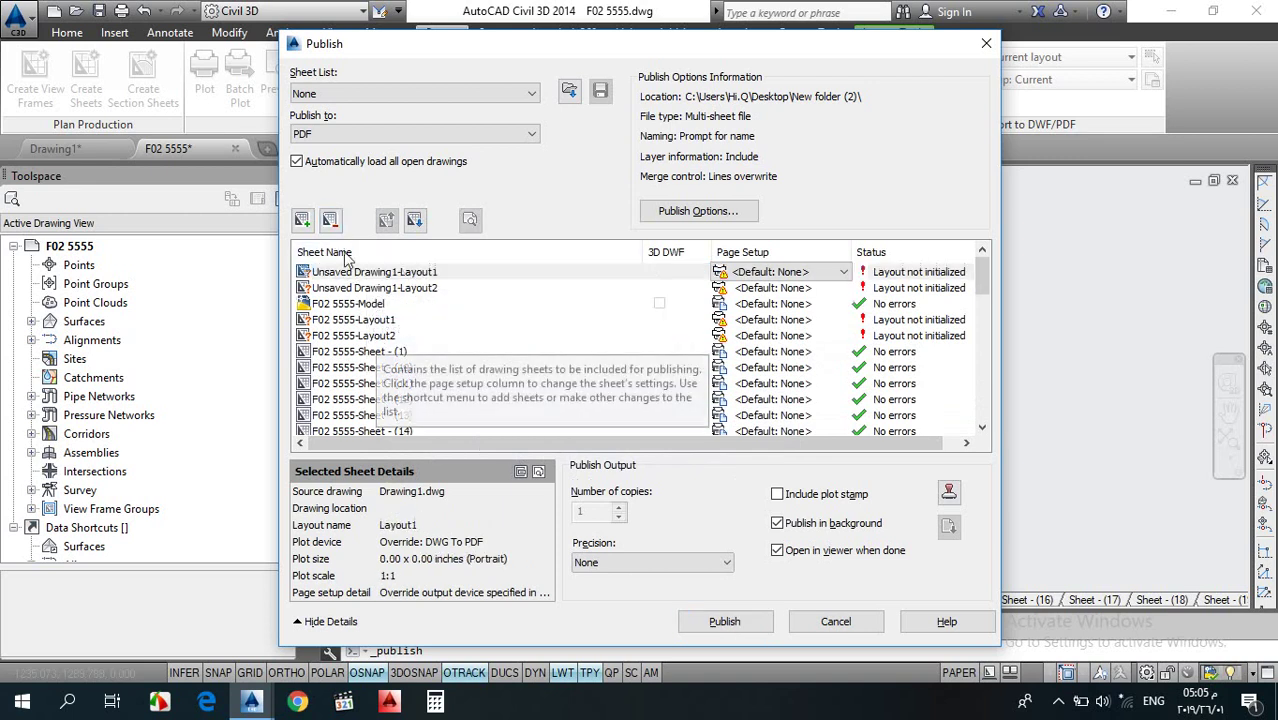
{"action": "left_click", "coordinate": [331, 221]}
{"action": "left_click", "coordinate": [331, 221]}
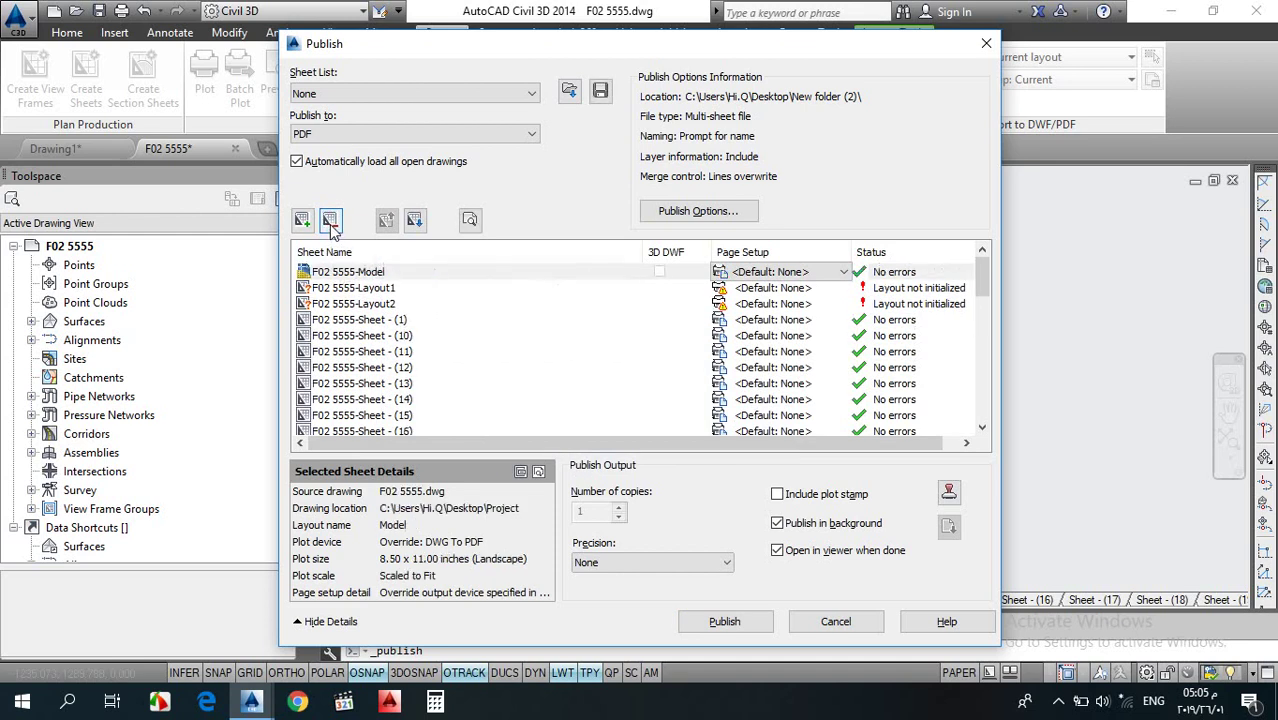
{"action": "left_click", "coordinate": [331, 221]}
{"action": "left_click", "coordinate": [381, 277]}
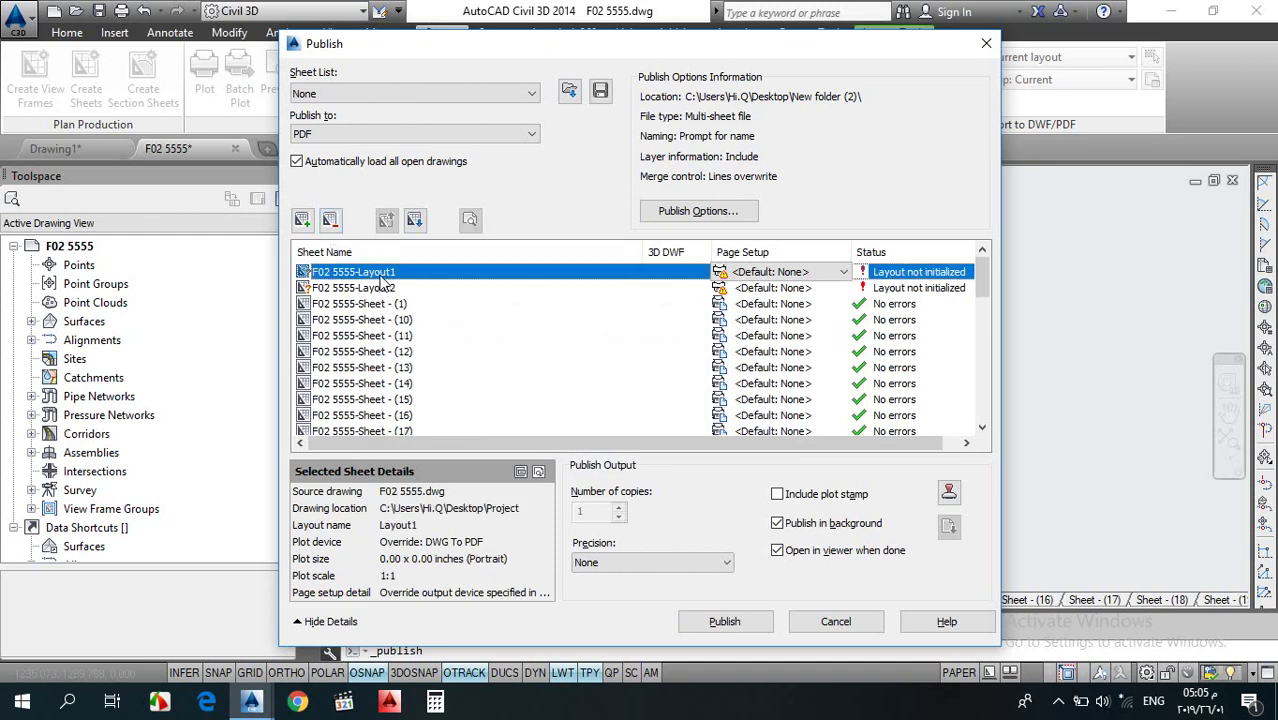
{"action": "left_click", "coordinate": [331, 221]}
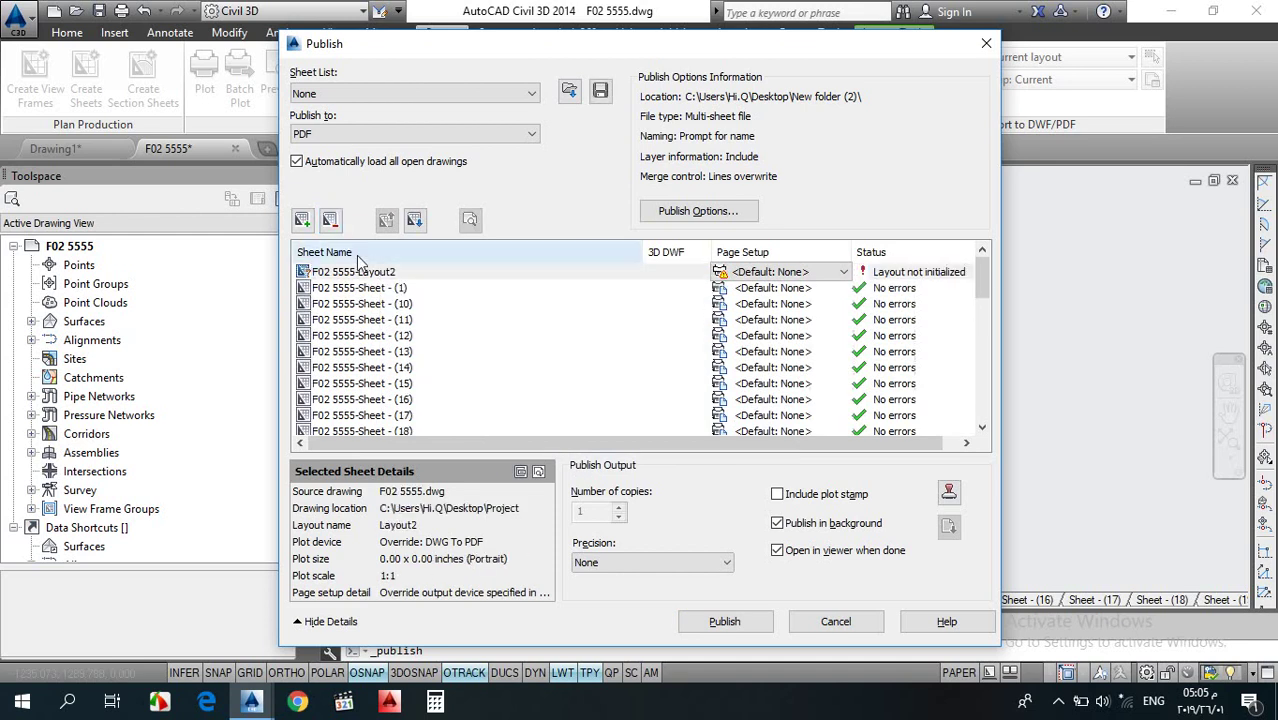
{"action": "left_click", "coordinate": [372, 276]}
{"action": "left_click", "coordinate": [331, 221]}
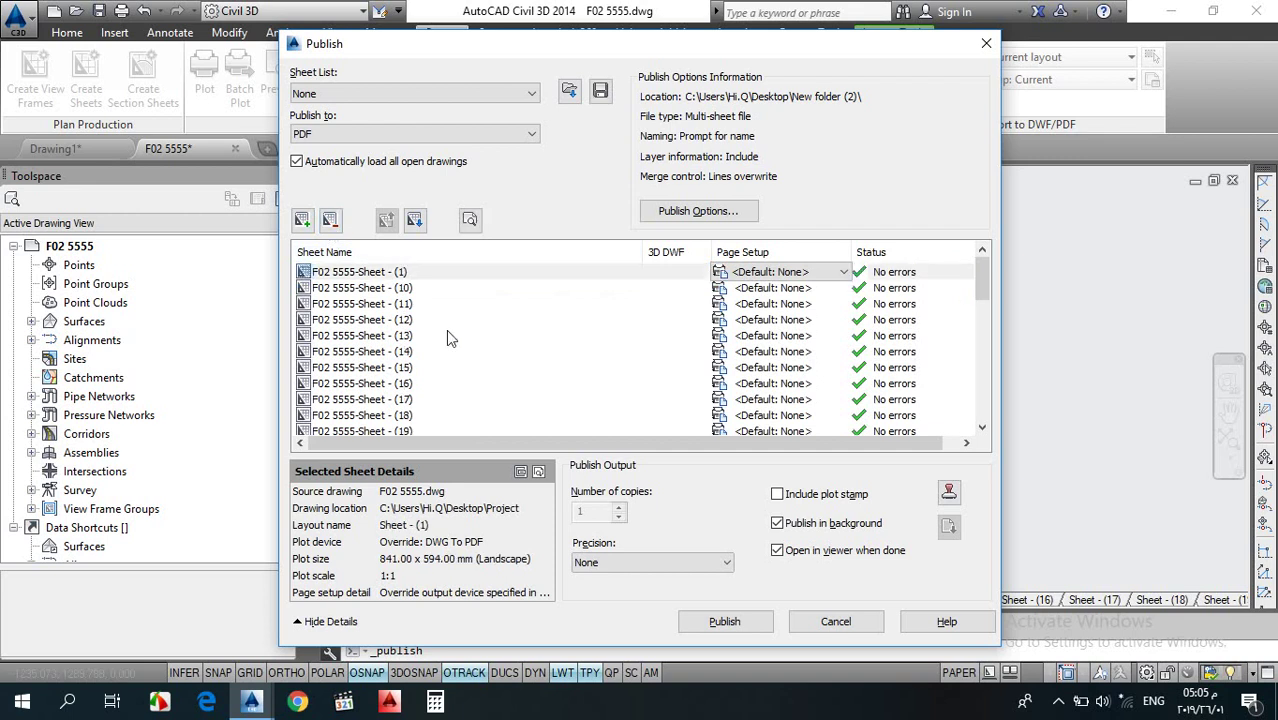
- Publish the listed numbered sheets to a multi-sheet PDF named pdf in New folder (2), dismissing the unsaved changes notice
{"action": "scroll", "coordinate": [420, 390], "scroll_direction": "down", "scroll_amount": 6}
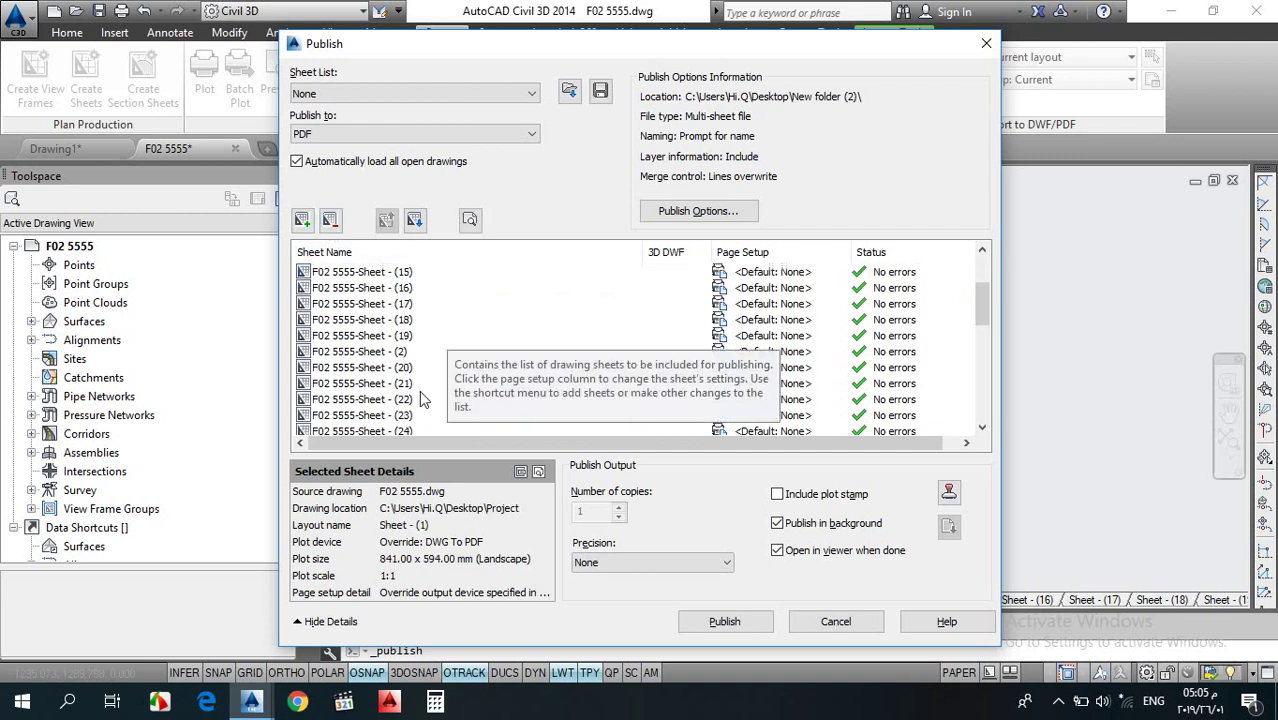
{"action": "scroll", "coordinate": [432, 403], "scroll_direction": "down", "scroll_amount": 1}
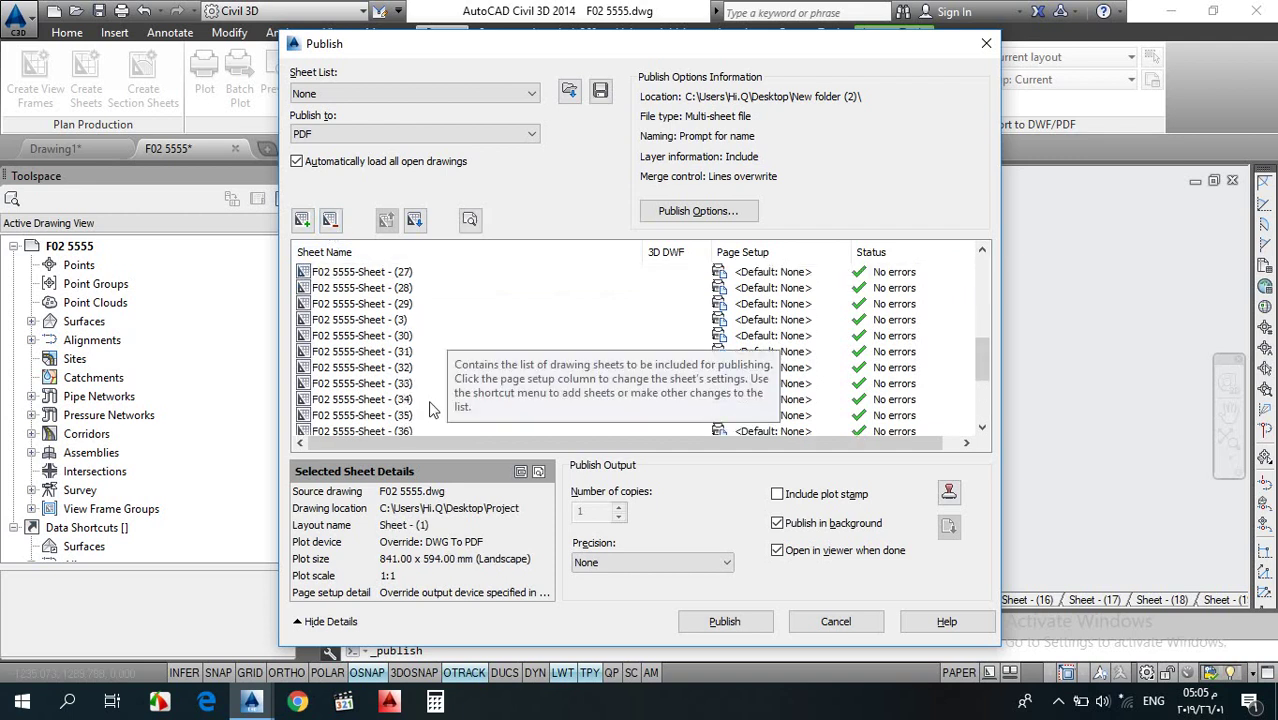
{"action": "scroll", "coordinate": [432, 410], "scroll_direction": "up", "scroll_amount": 4}
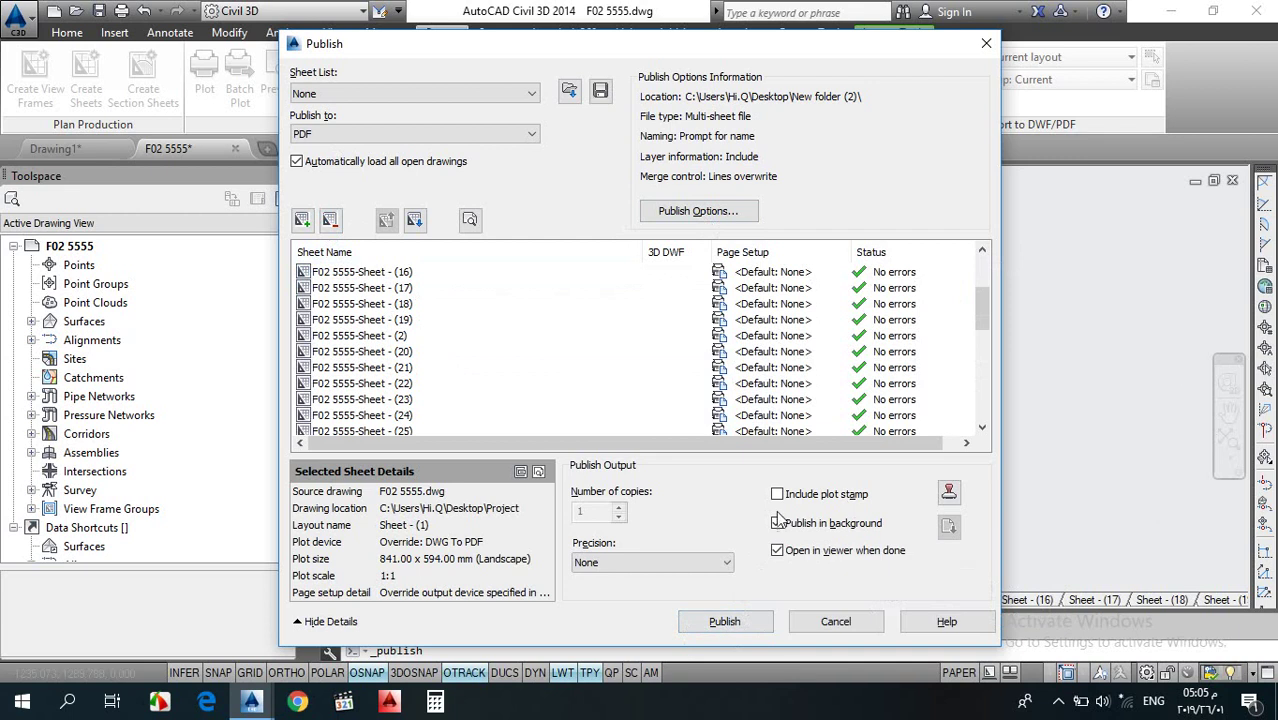
{"action": "left_click", "coordinate": [716, 624]}
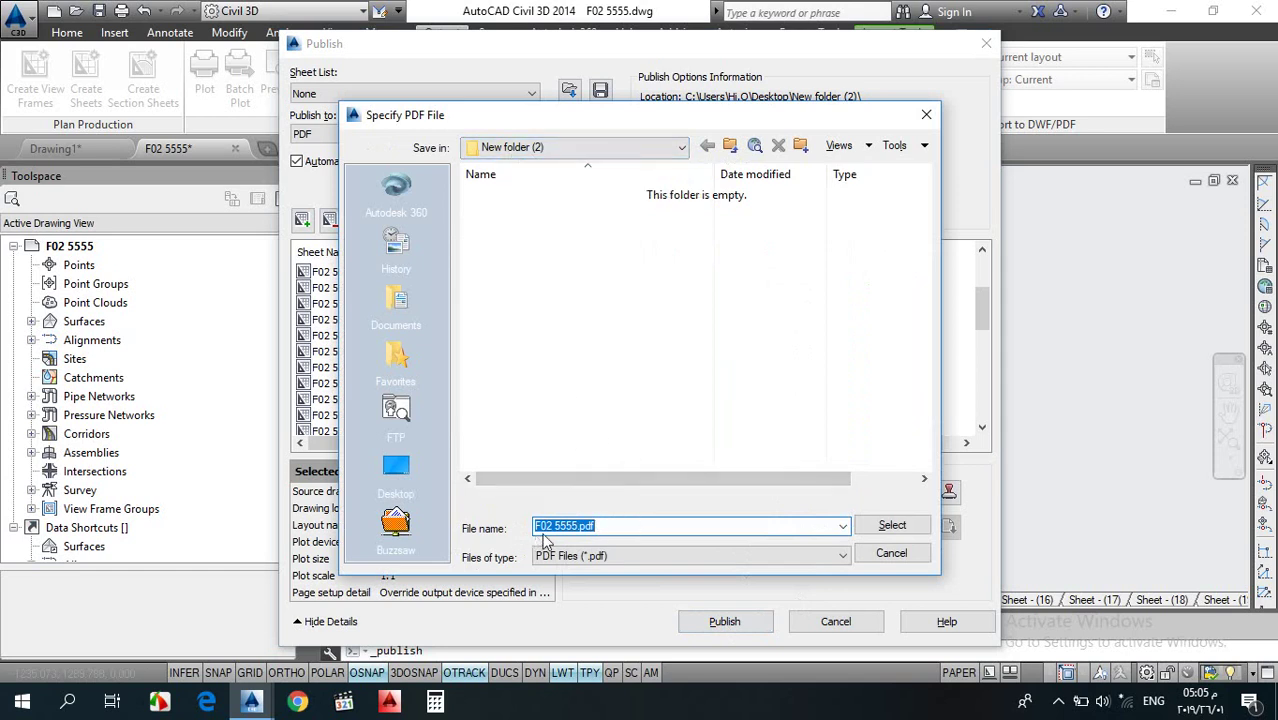
{"action": "type", "text": "p"}
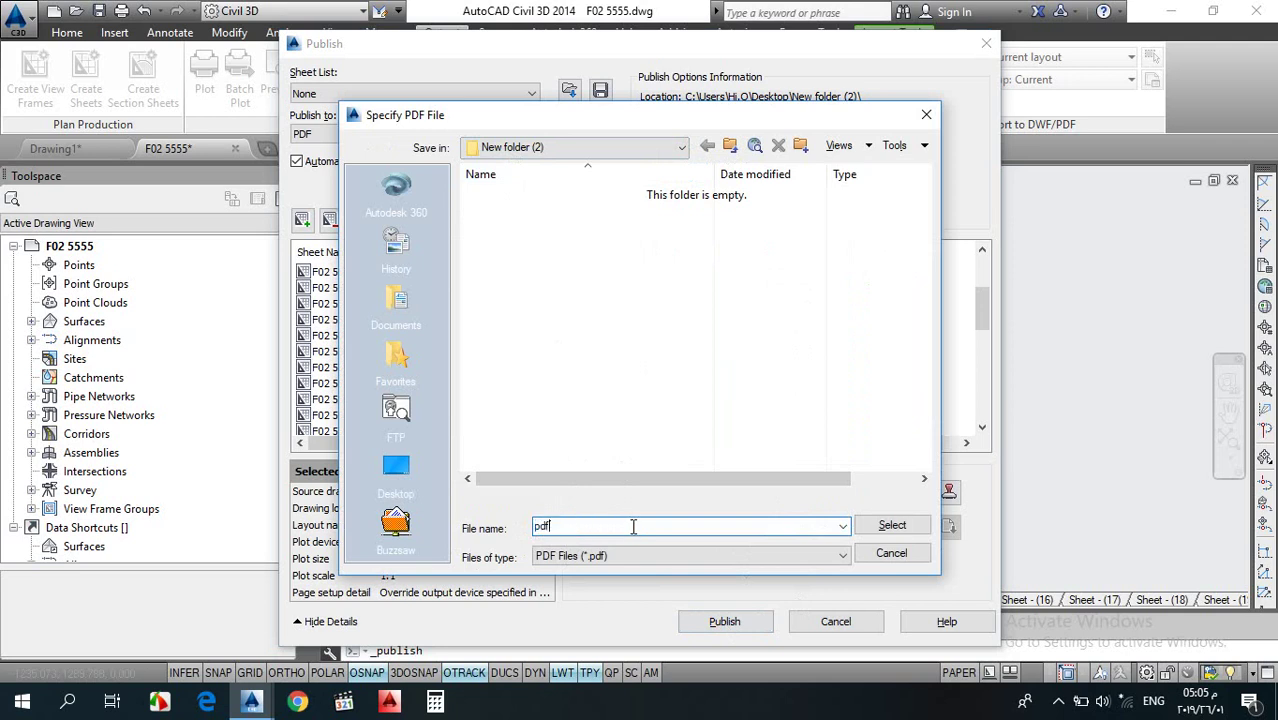
{"action": "left_click", "coordinate": [892, 525]}
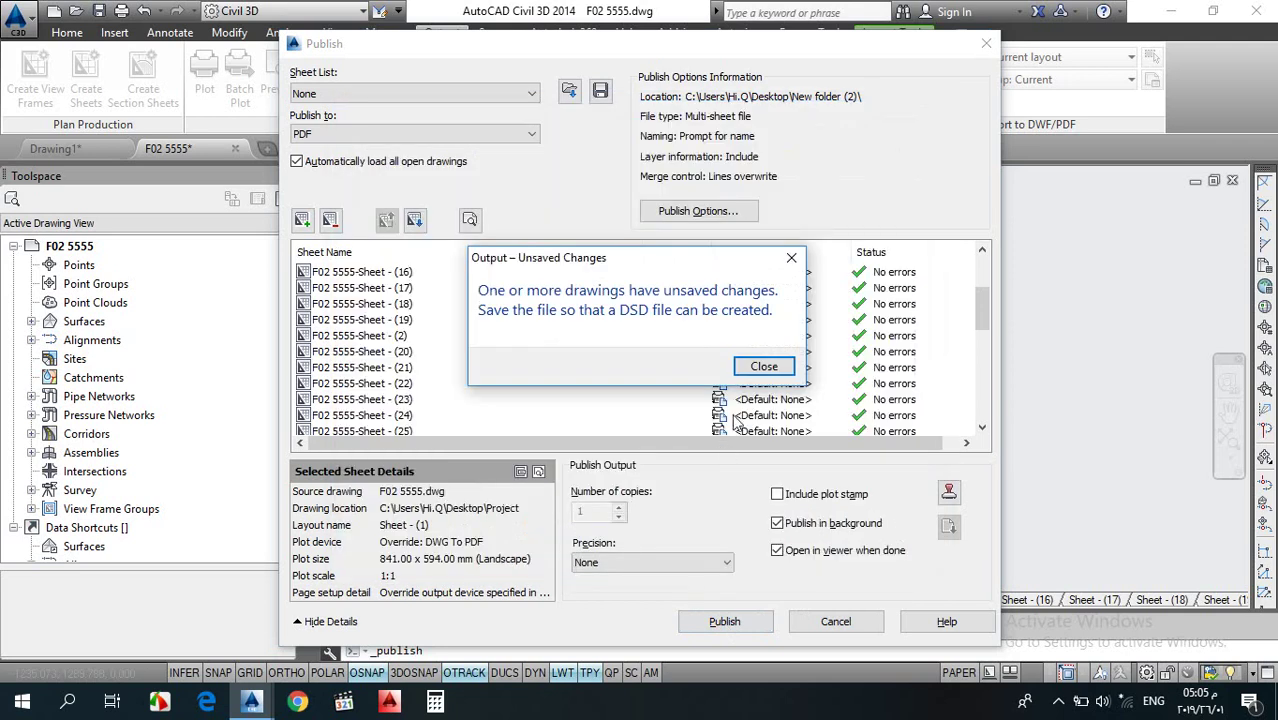
{"action": "left_click", "coordinate": [764, 368]}
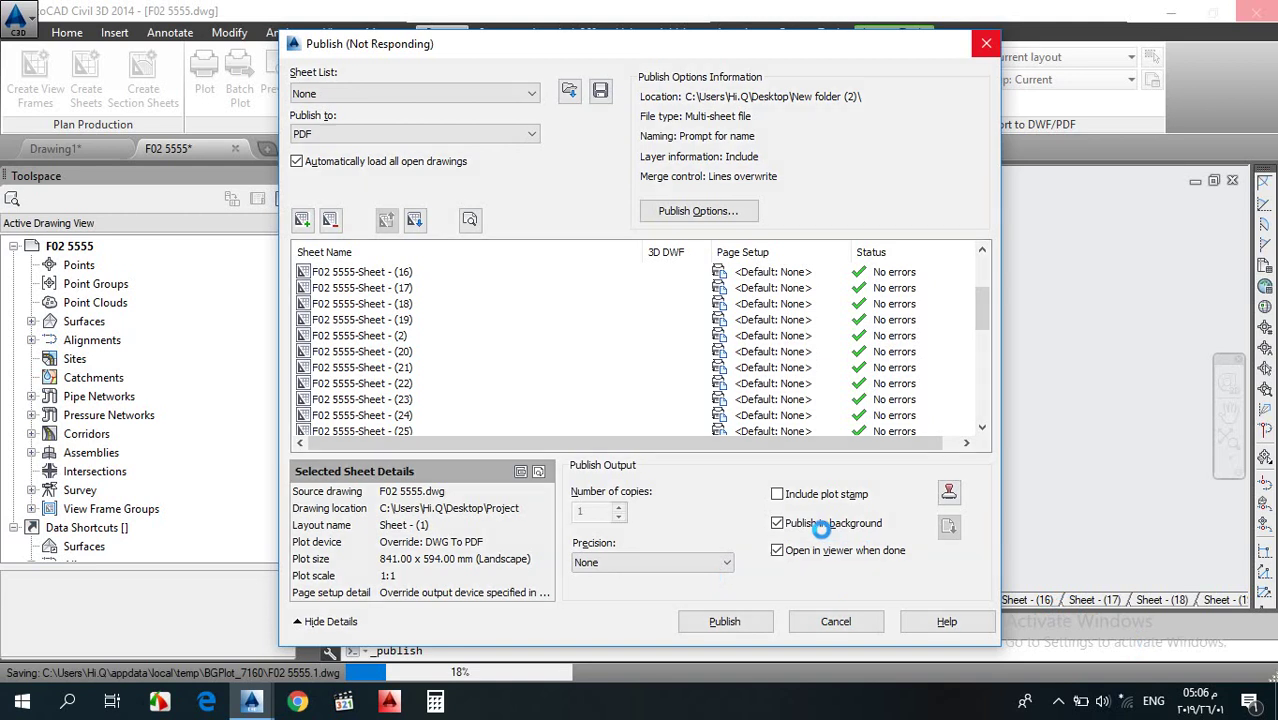
{"action": "left_click", "coordinate": [980, 404]}
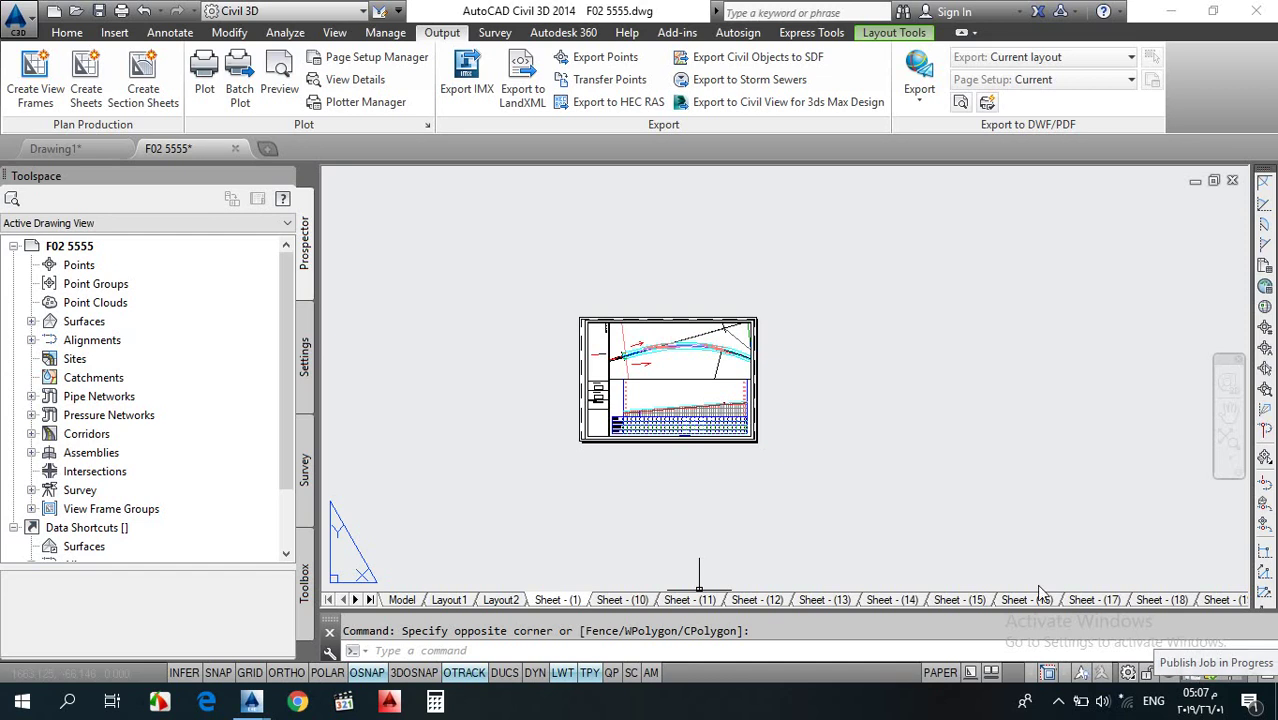
{"action": "mouse_move", "coordinate": [941, 482]}
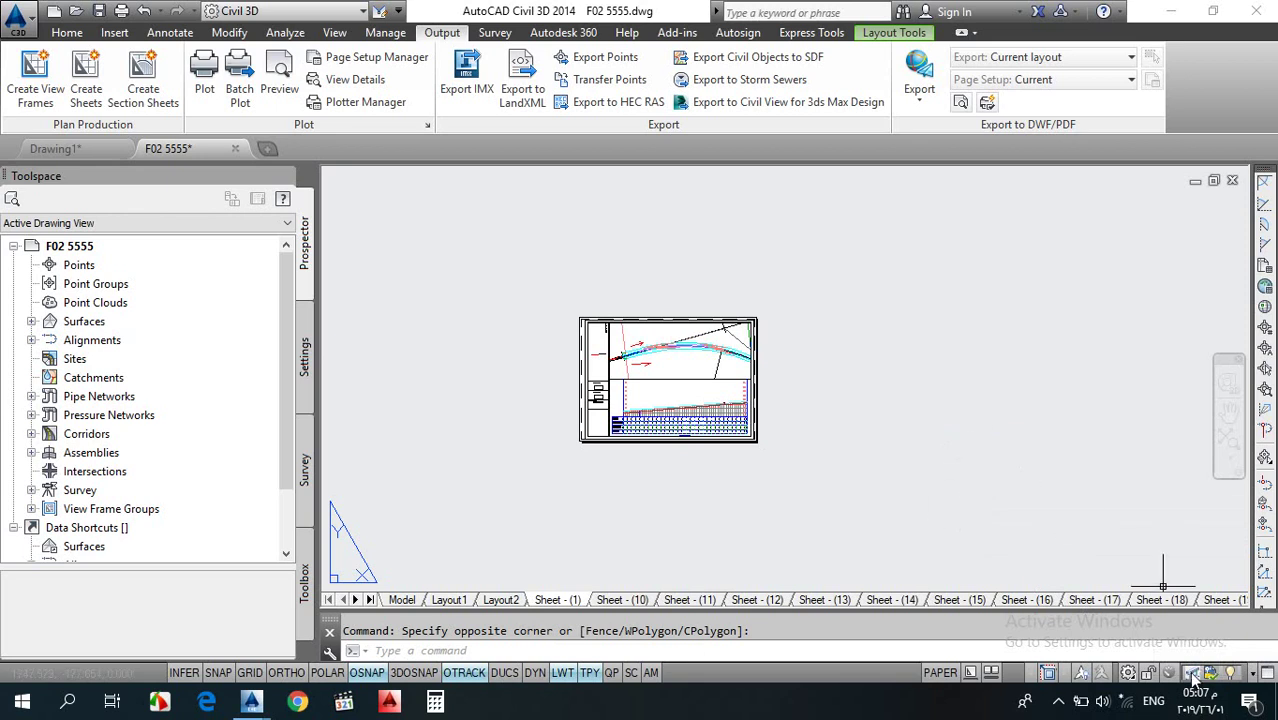
{"action": "mouse_move", "coordinate": [1192, 677]}
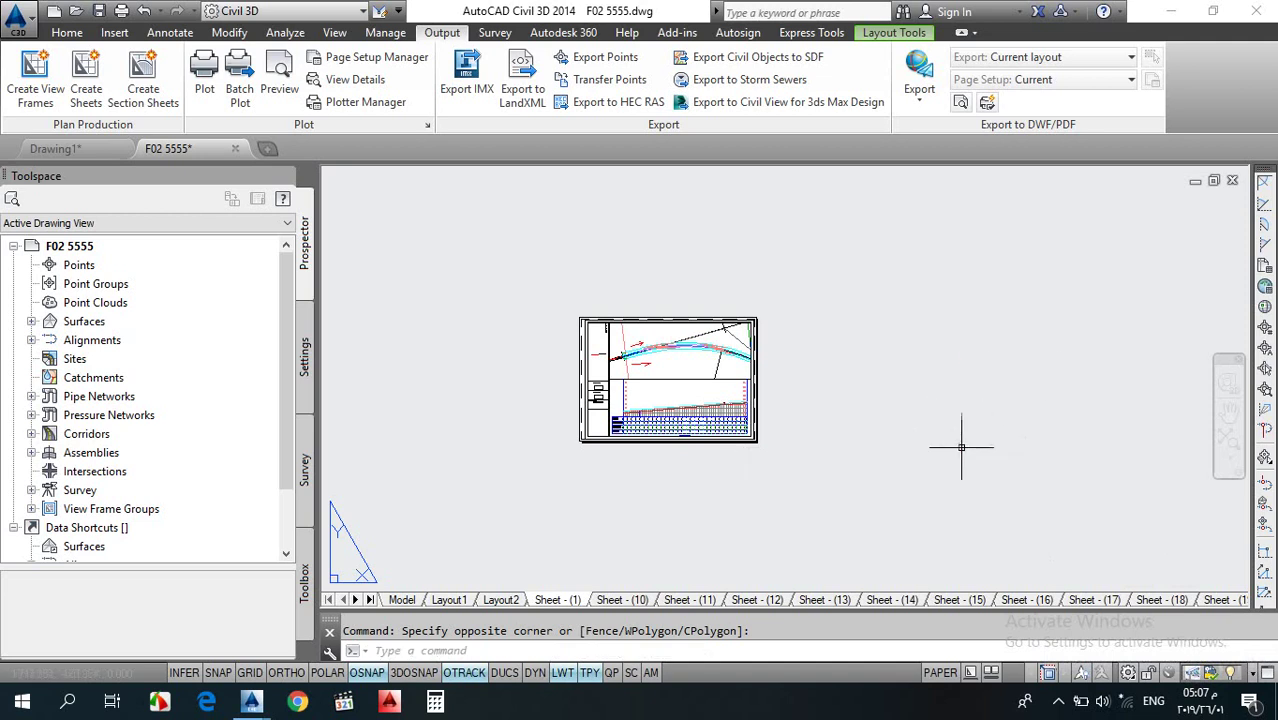
{"action": "mouse_move", "coordinate": [1000, 470]}
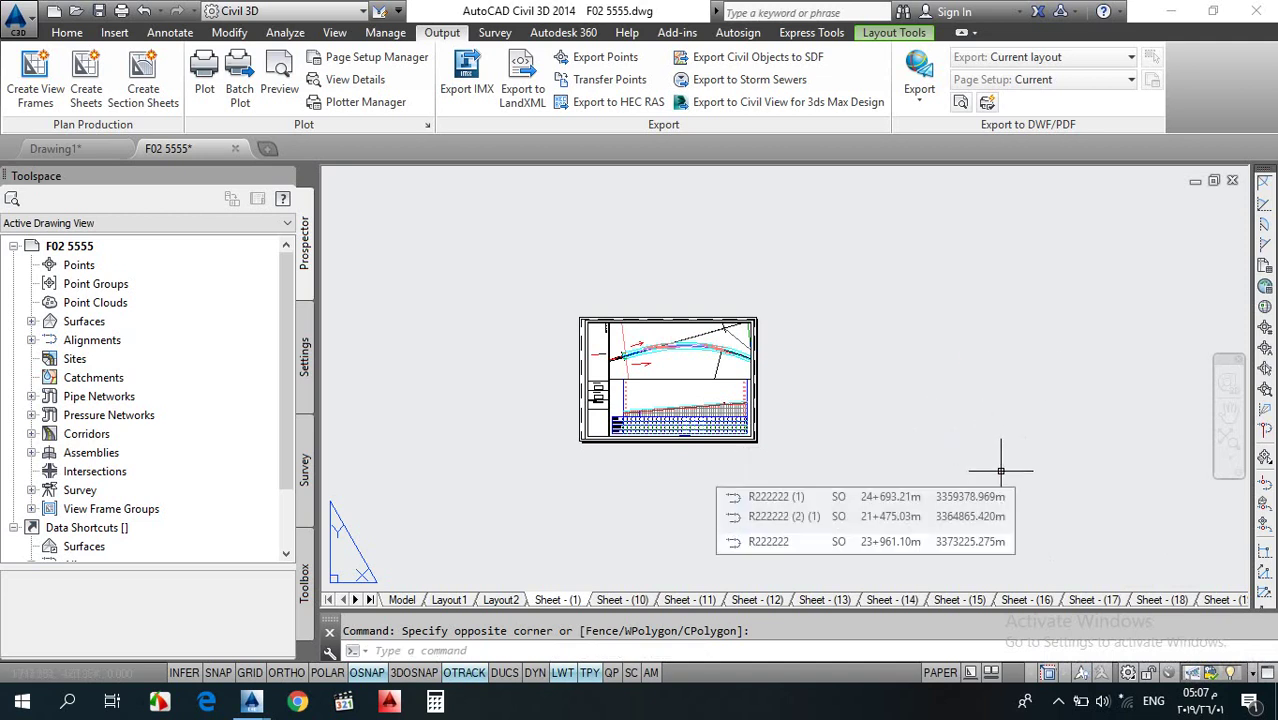
{"action": "left_click", "coordinate": [1166, 12]}
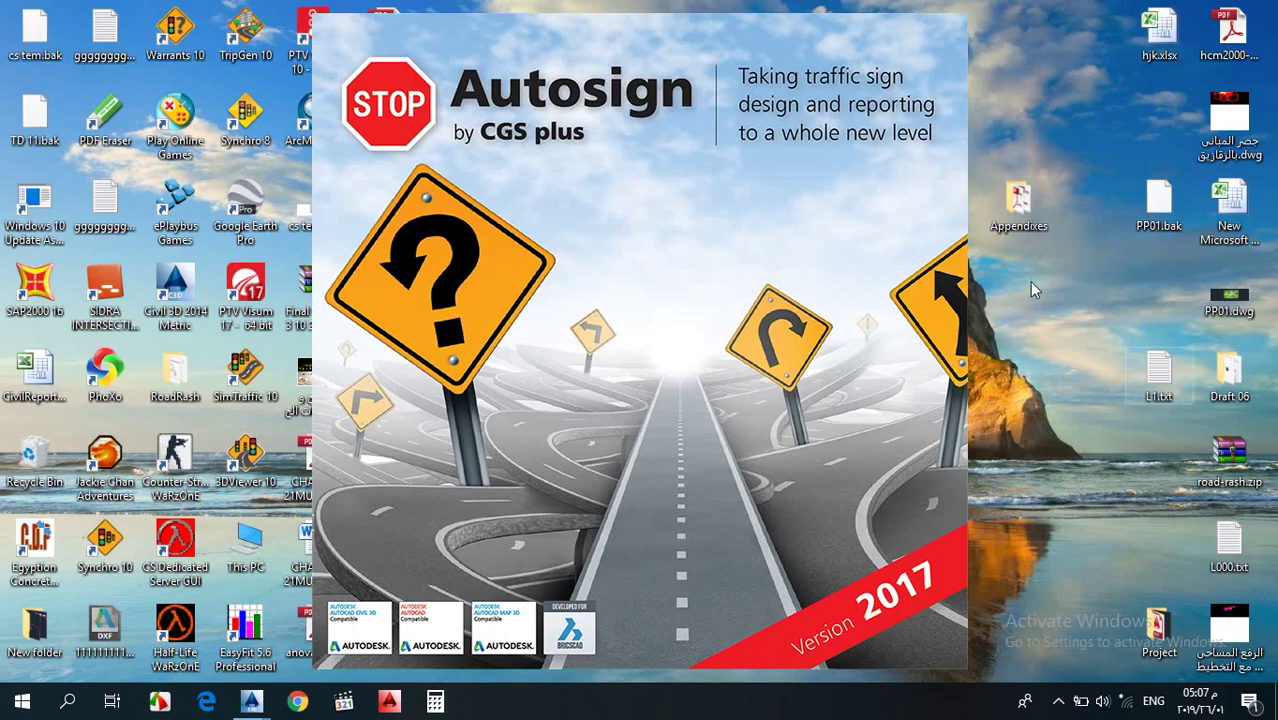
{"action": "left_click_drag", "start_coordinate": [1036, 266], "coordinate": [1003, 465]}
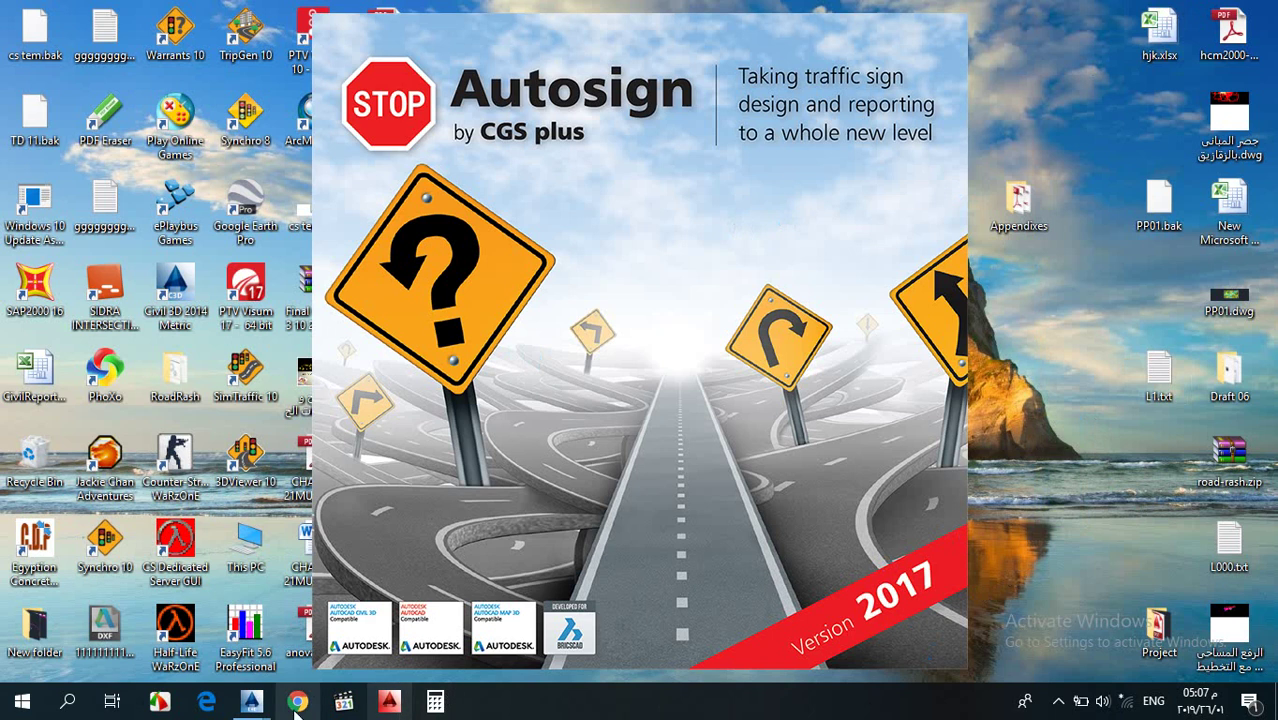
{"action": "mouse_move", "coordinate": [253, 706]}
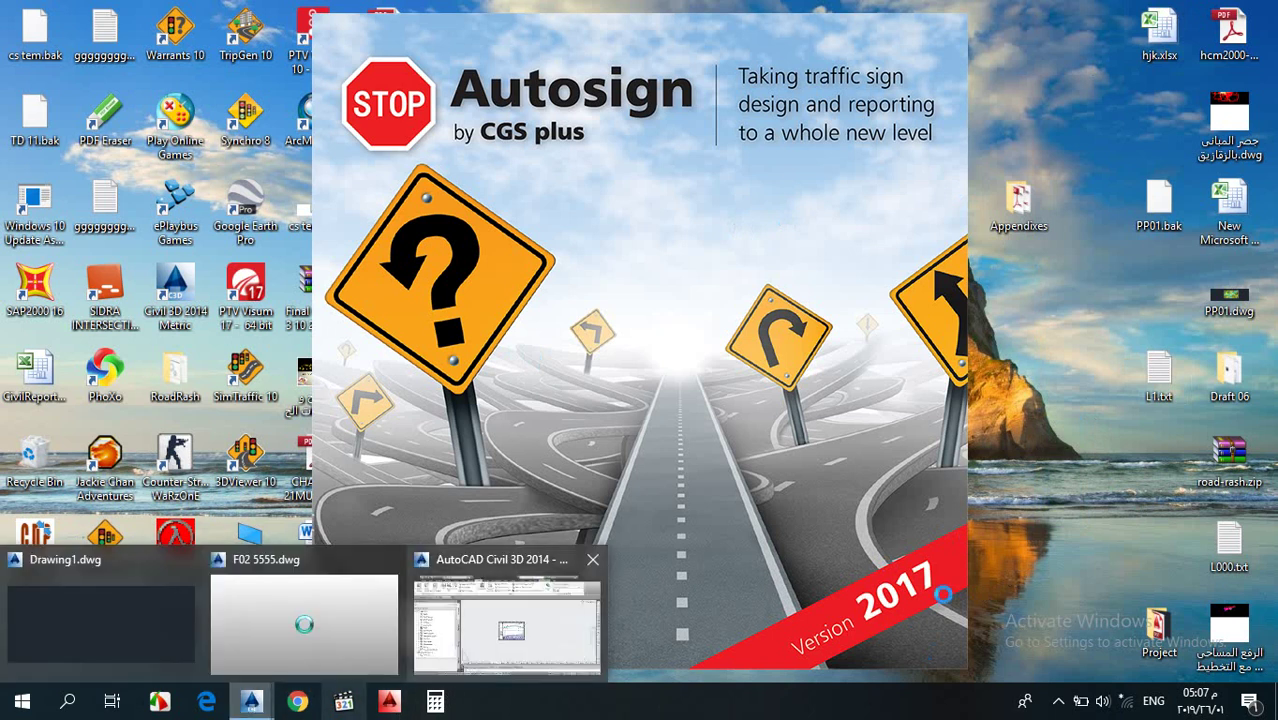
{"action": "left_click", "coordinate": [548, 637]}
{"action": "left_click", "coordinate": [900, 440]}
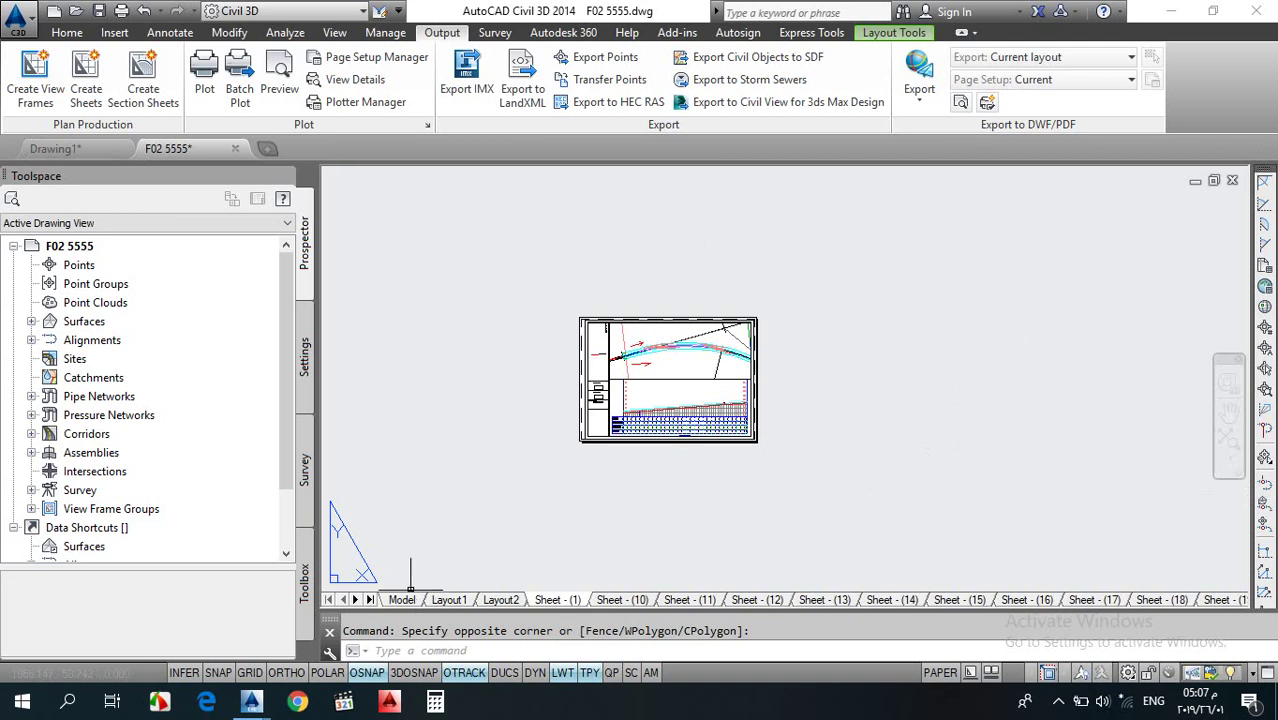
{"action": "scroll", "coordinate": [699, 365], "scroll_direction": "up", "scroll_amount": 6}
{"action": "scroll", "coordinate": [767, 392], "scroll_direction": "down", "scroll_amount": 4}
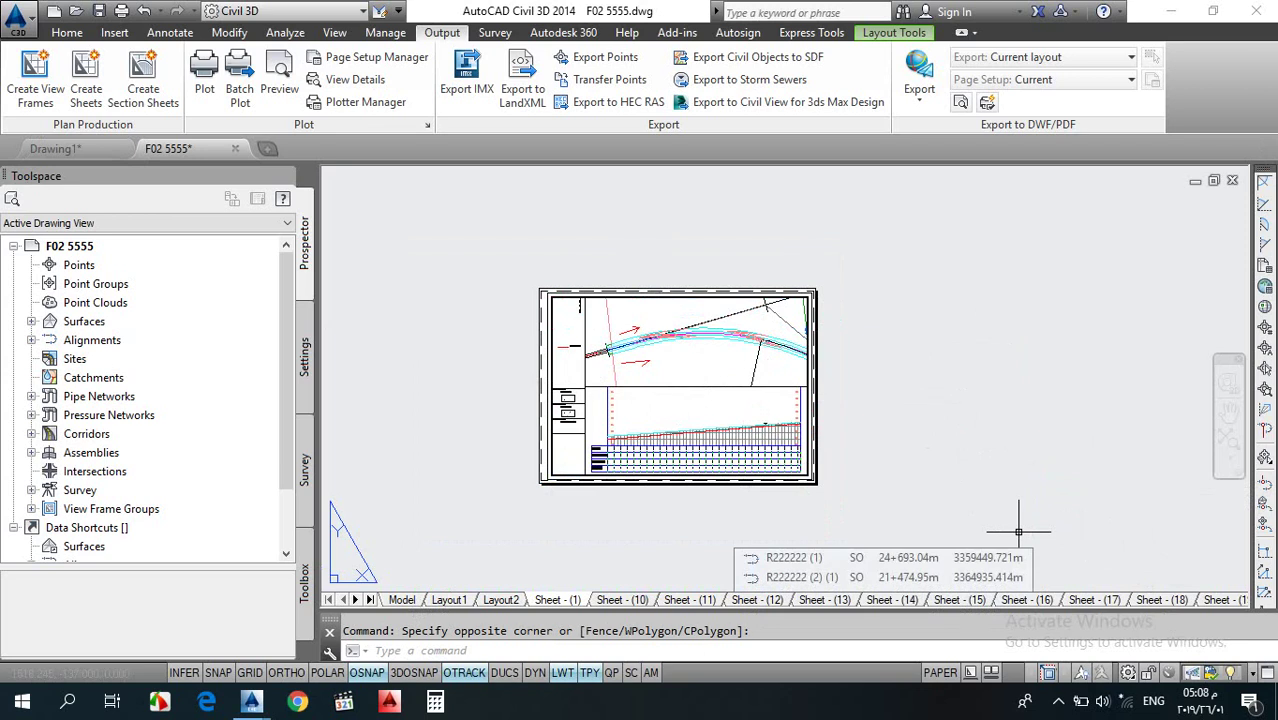
{"action": "left_click", "coordinate": [1040, 446]}
{"action": "left_click", "coordinate": [990, 446]}
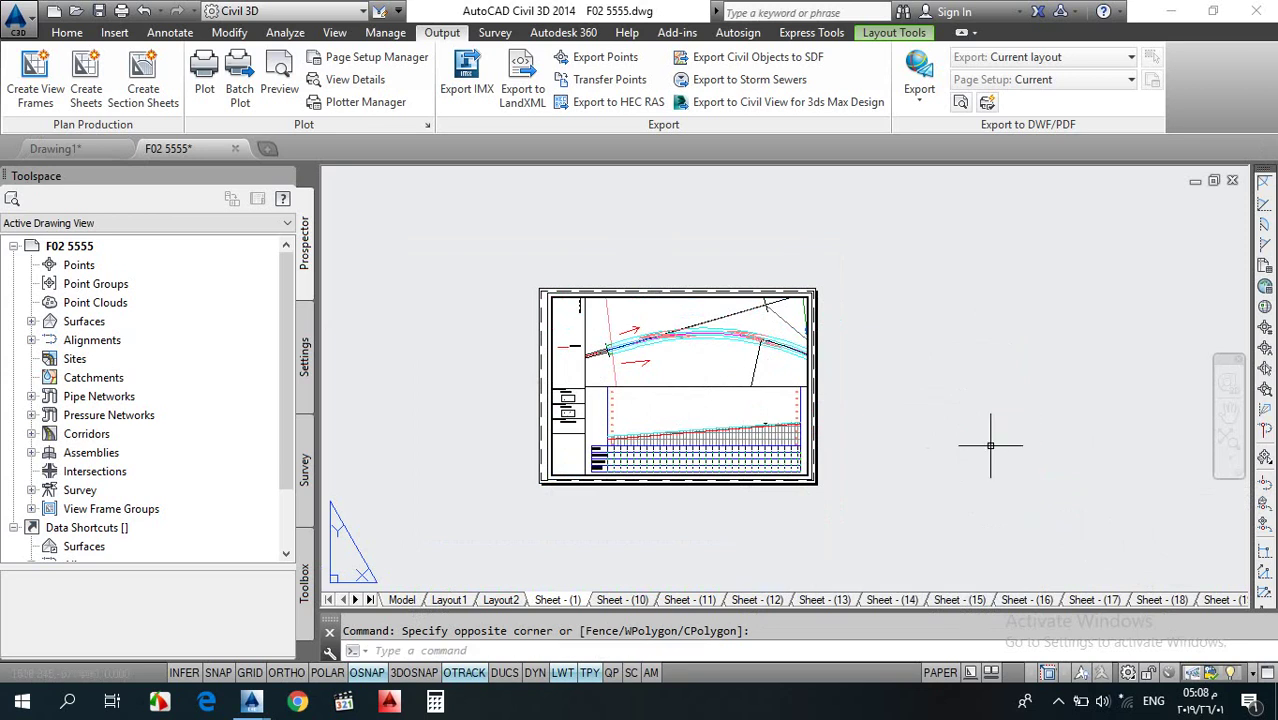